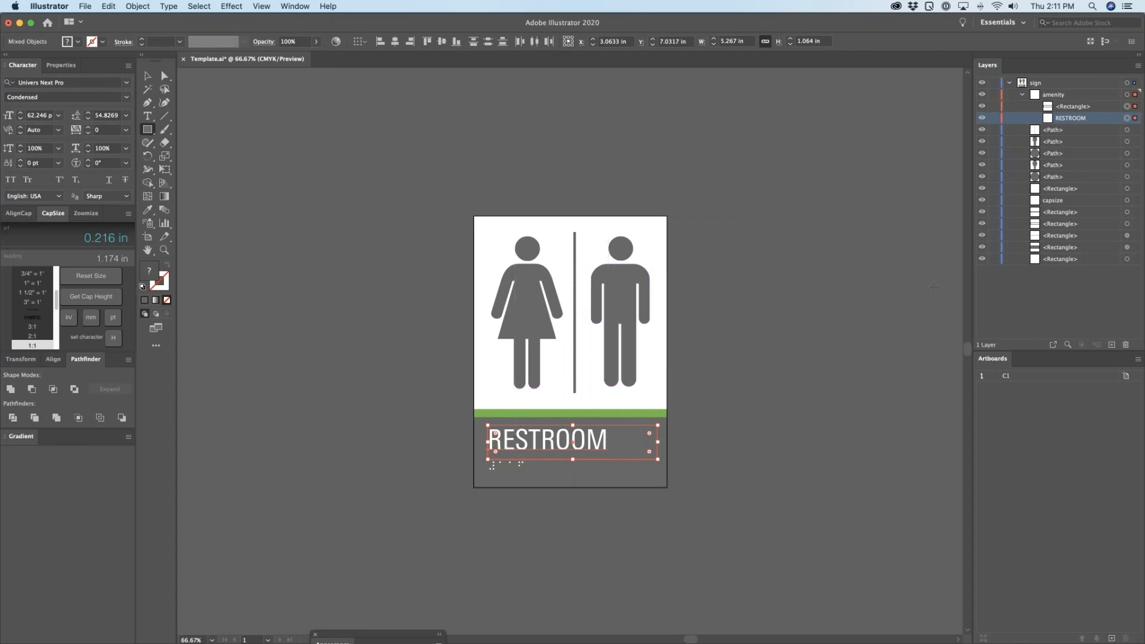
# Step: Add a new layer and nest it inside the sign layer, directly below the amenity sublayer
pyautogui.click(518, 472)
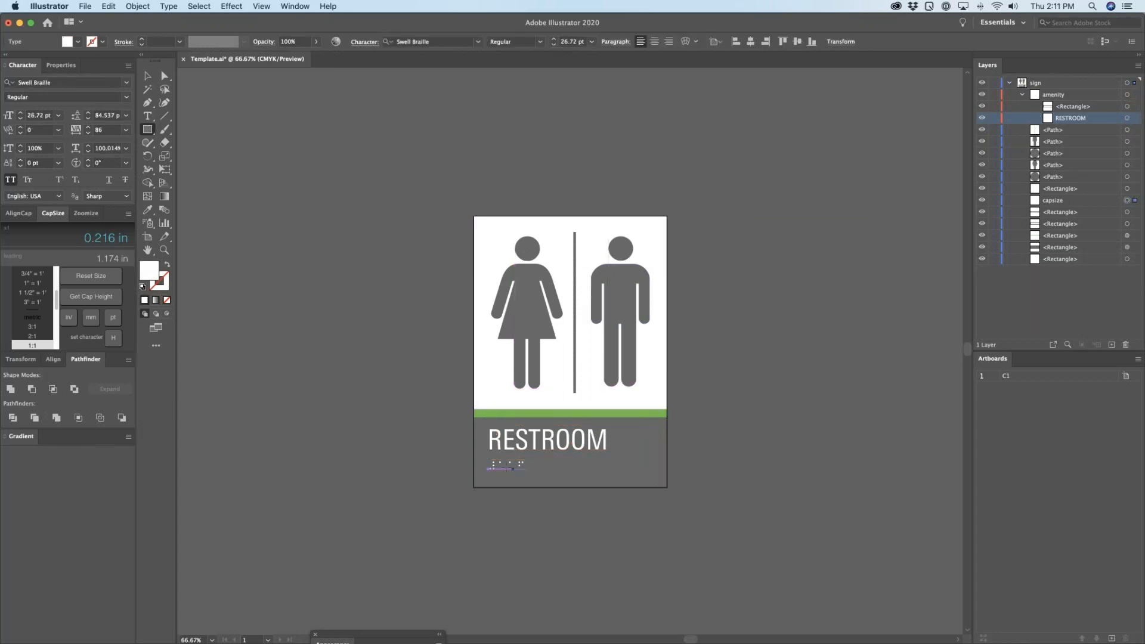
pyautogui.click(1057, 95)
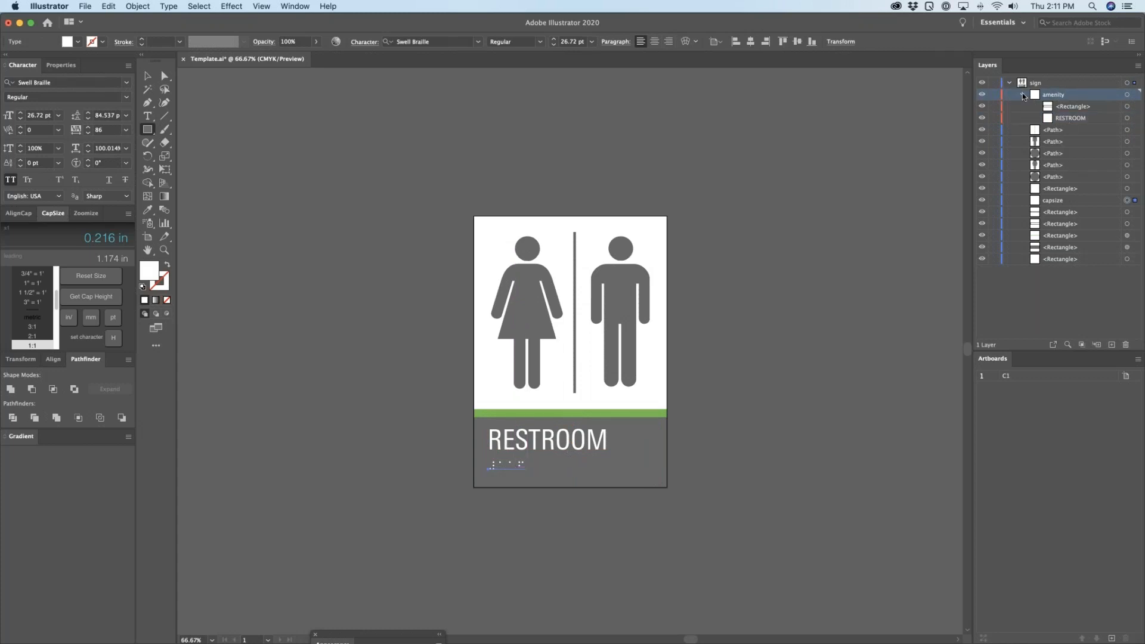
pyautogui.click(1022, 95)
pyautogui.click(1036, 97)
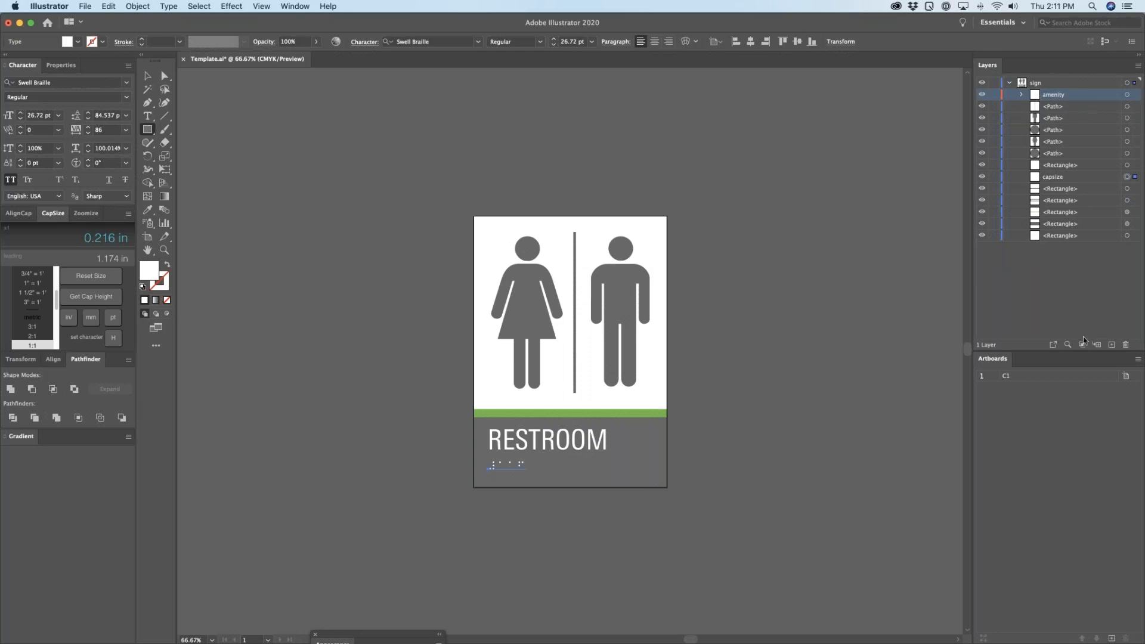
pyautogui.click(1110, 346)
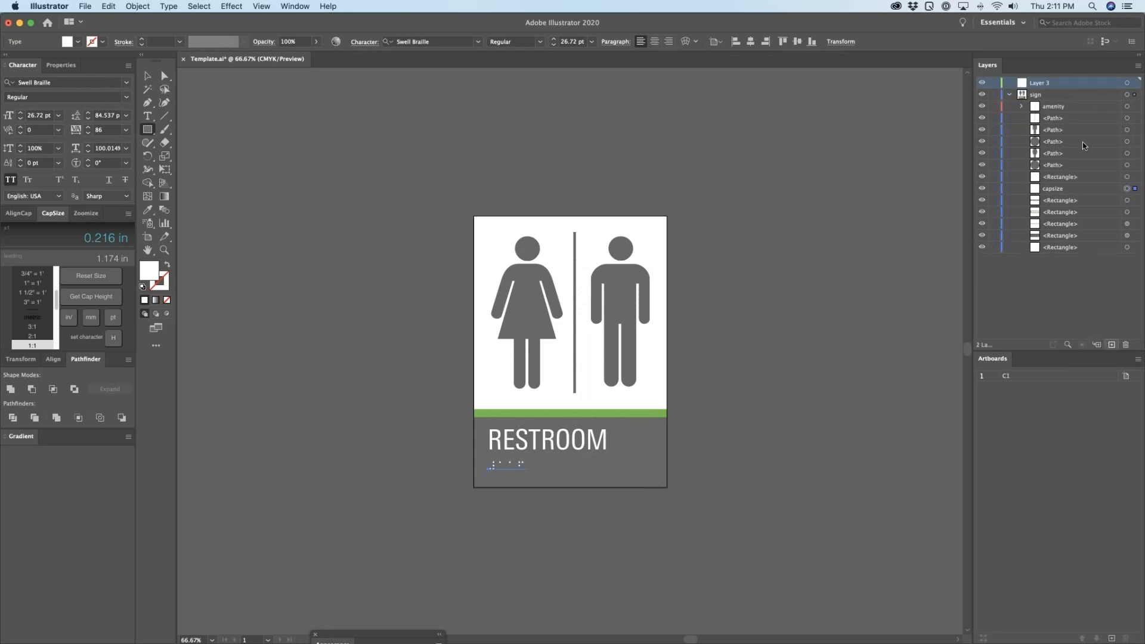
pyautogui.moveTo(1044, 105); pyautogui.dragTo(1044, 110)
# Step: Rename the new sublayer below amenity as amenity_braille
pyautogui.doubleClick(1052, 106)
pyautogui.write('ament')
pyautogui.press('BackSpace')
pyautogui.press('BackSpace')
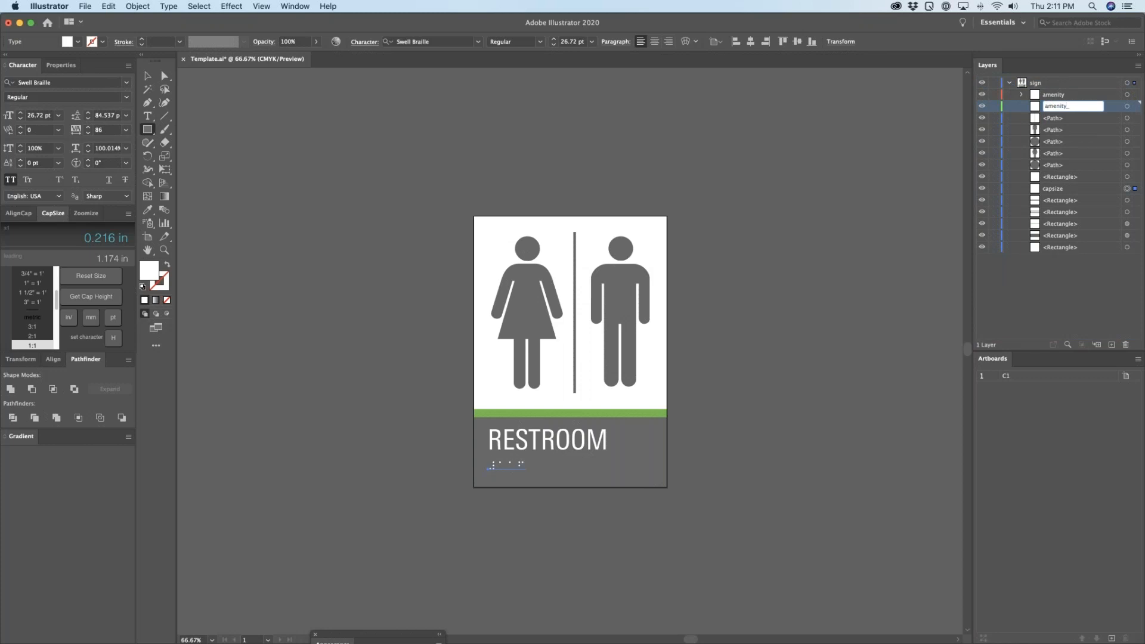
pyautogui.write('ty_braille')
pyautogui.press('Return')
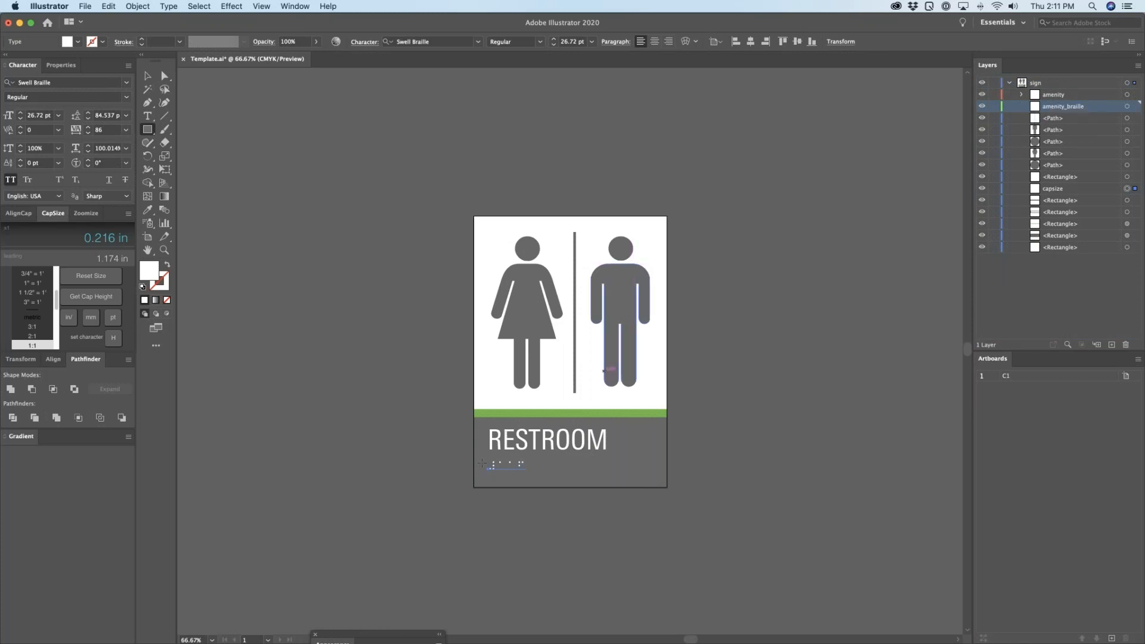
# Step: Move the braille text together with its bounding rectangle into the amenity_braille sublayer
pyautogui.keyDown('shift'); pyautogui.keyDown('super'); pyautogui.click(538, 476); pyautogui.keyUp('super'); pyautogui.keyUp('shift')
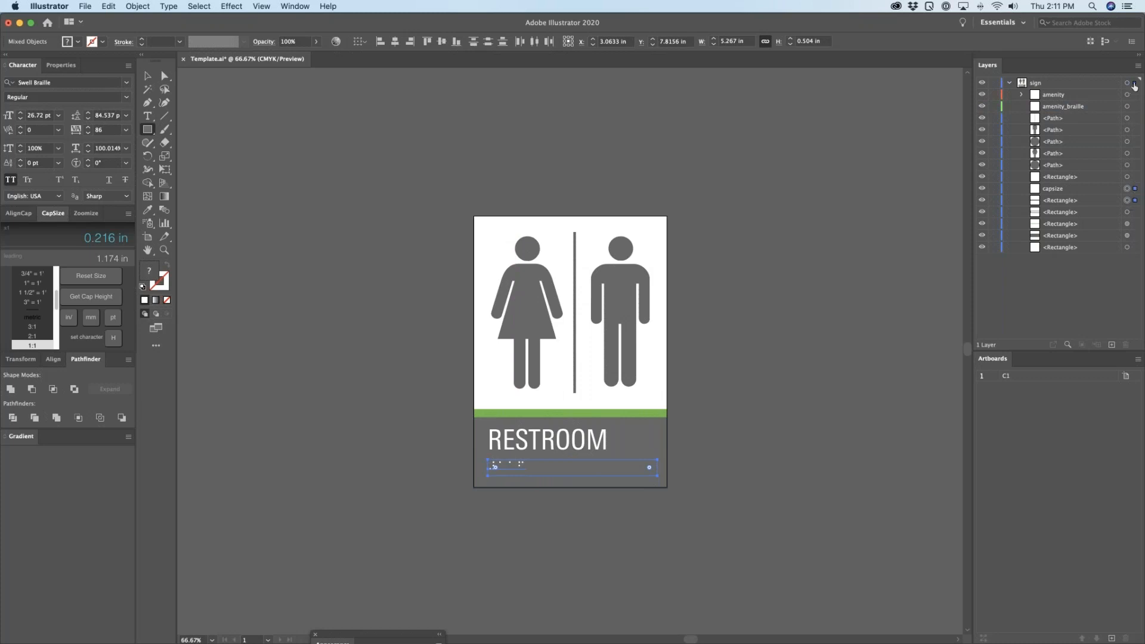
pyautogui.moveTo(1135, 107); pyautogui.dragTo(1134, 109)
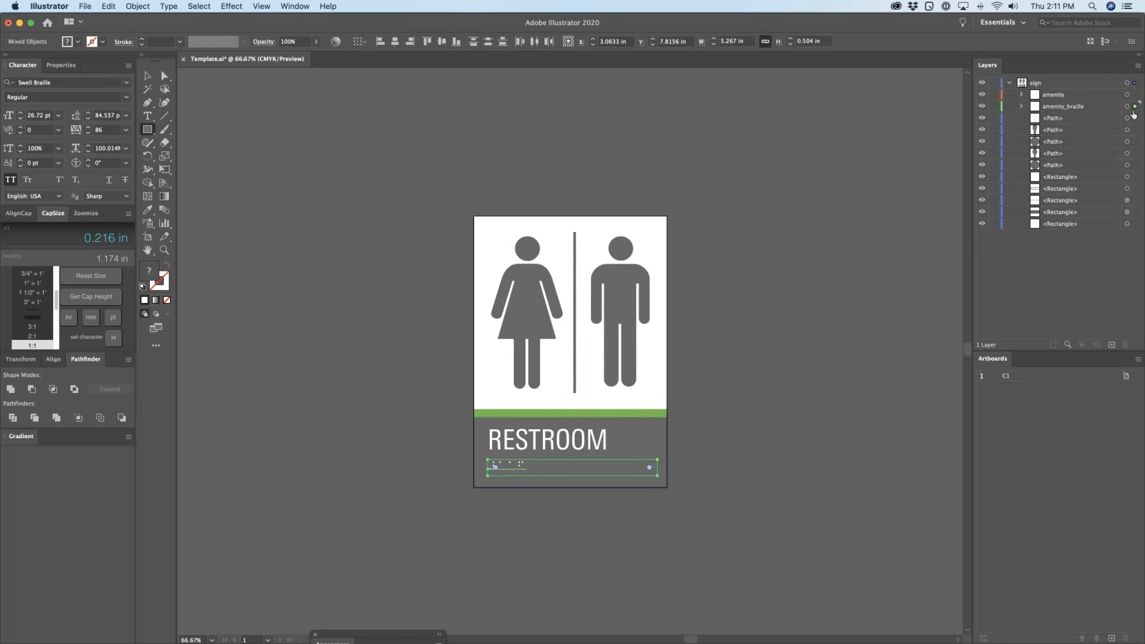
pyautogui.click(741, 438)
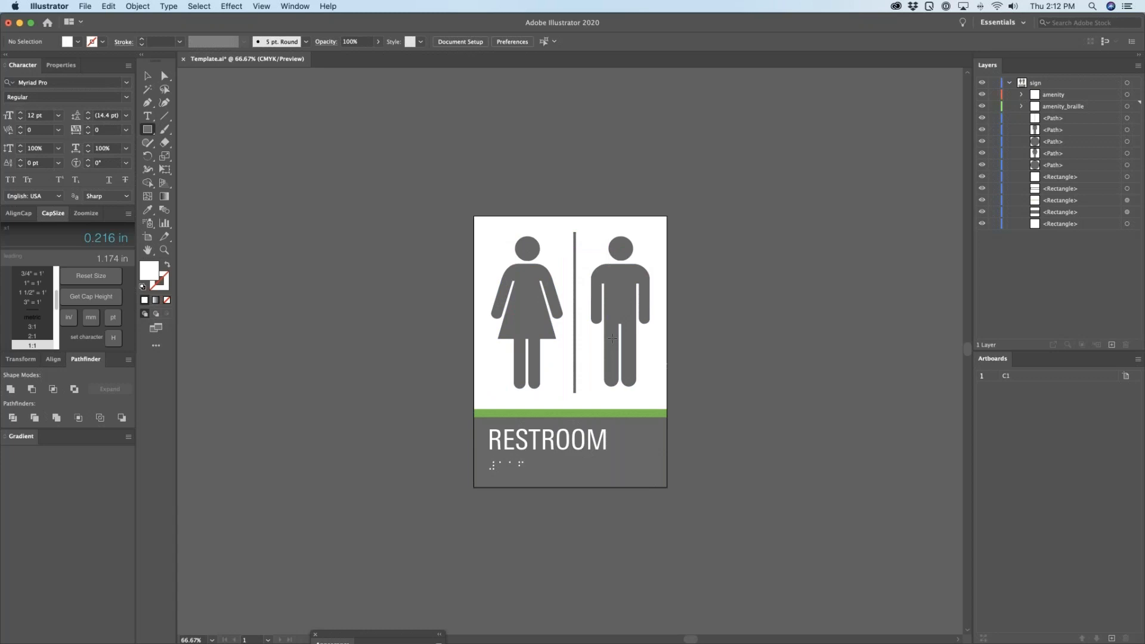
# Step: Select the unfilled rectangle around the restroom pictograms and create a sublayer named amenity_symbol inside the sign layer
pyautogui.press('v')
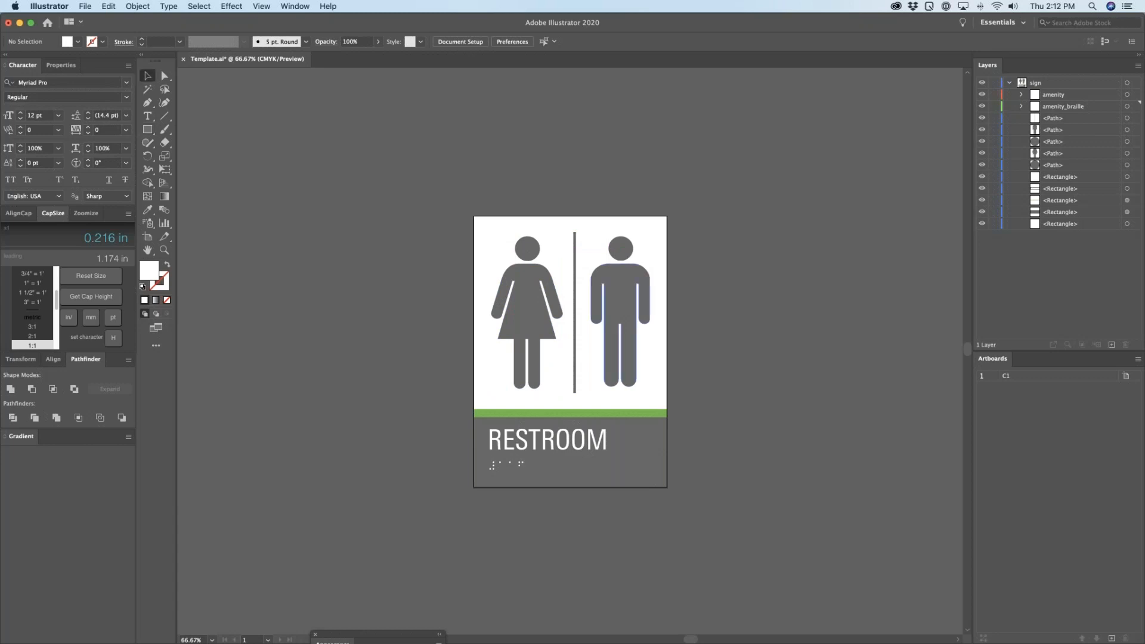
pyautogui.click(585, 393)
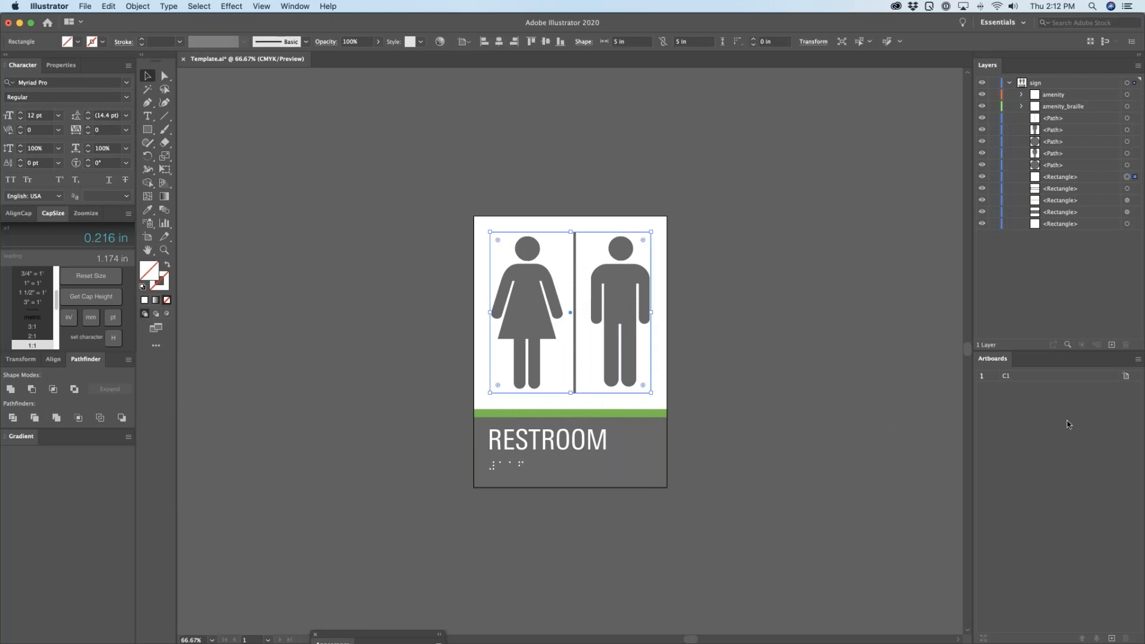
pyautogui.click(1068, 84)
pyautogui.click(1096, 344)
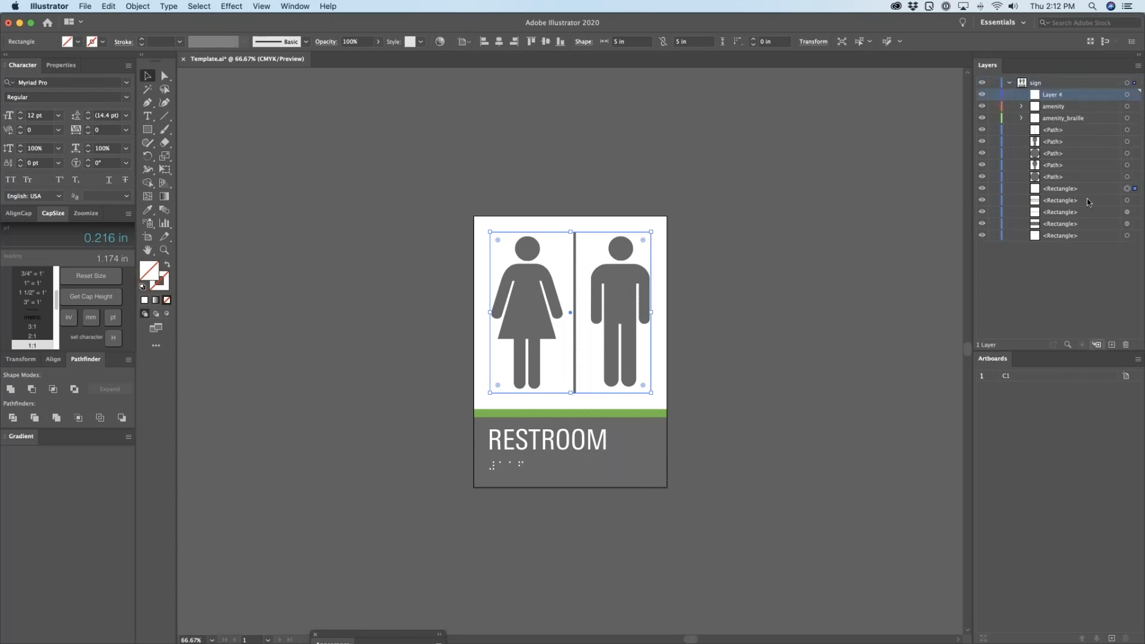
pyautogui.doubleClick(1057, 96)
pyautogui.write('amenity')
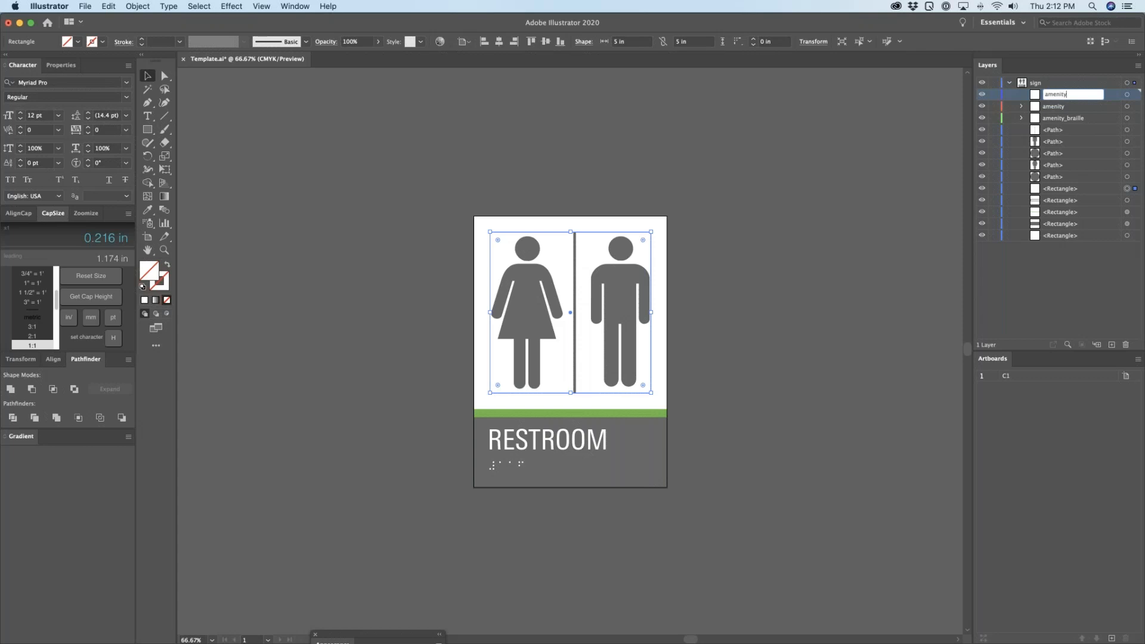
pyautogui.write('_symbol')
pyautogui.press('Return')
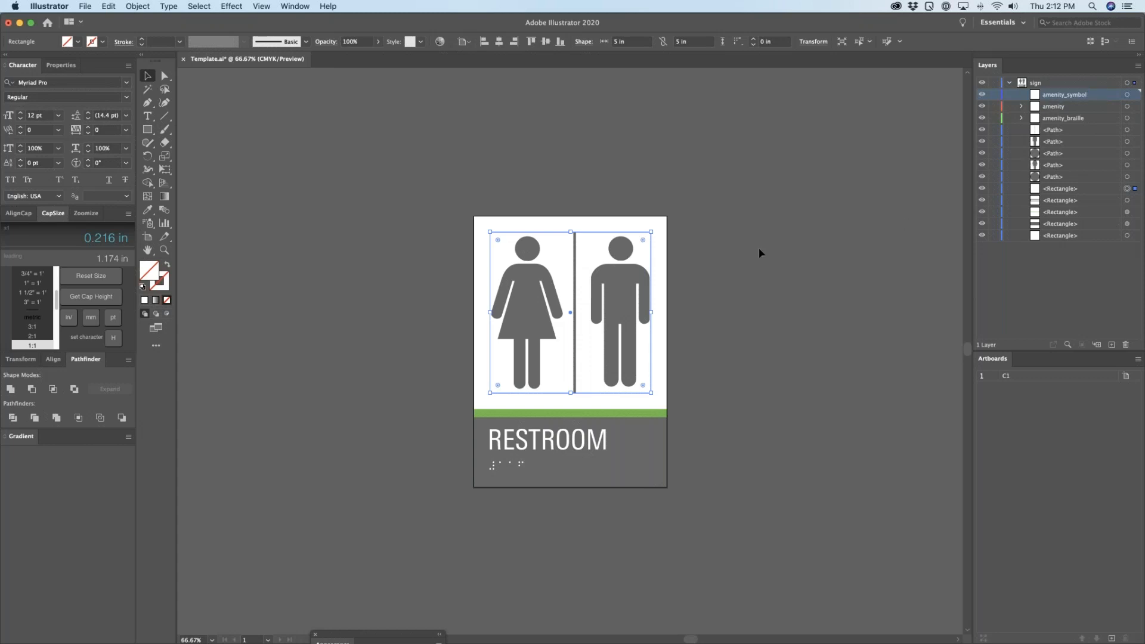
# Step: Move the 5 in square rectangle around the pictograms into the amenity_symbol sublayer
pyautogui.click(674, 232)
pyautogui.click(651, 245)
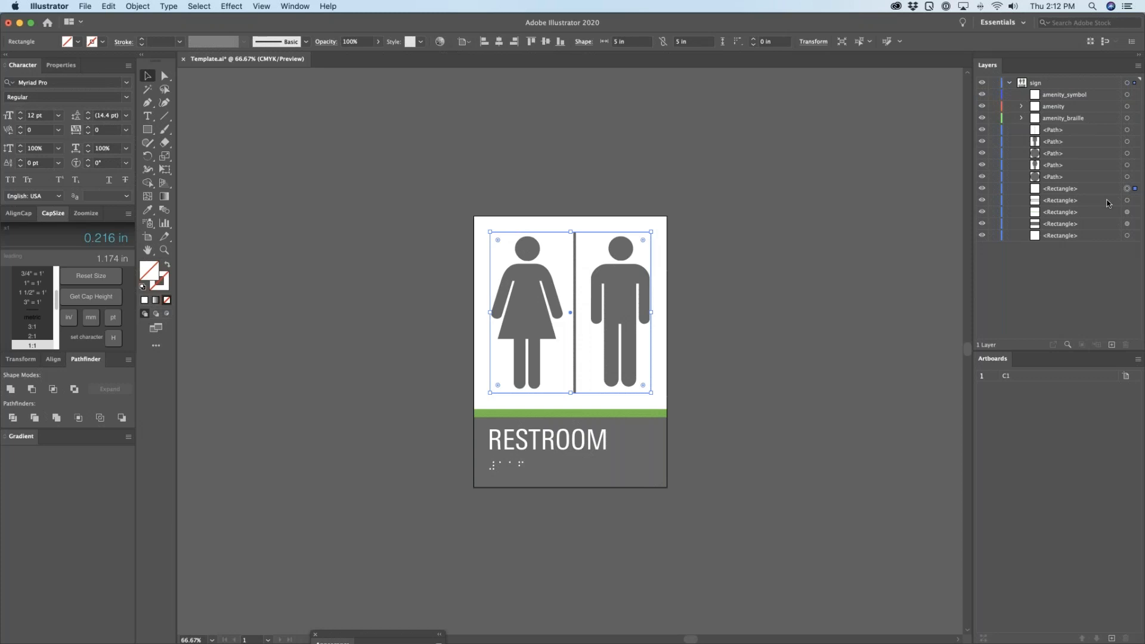
pyautogui.moveTo(1134, 189); pyautogui.dragTo(1133, 99)
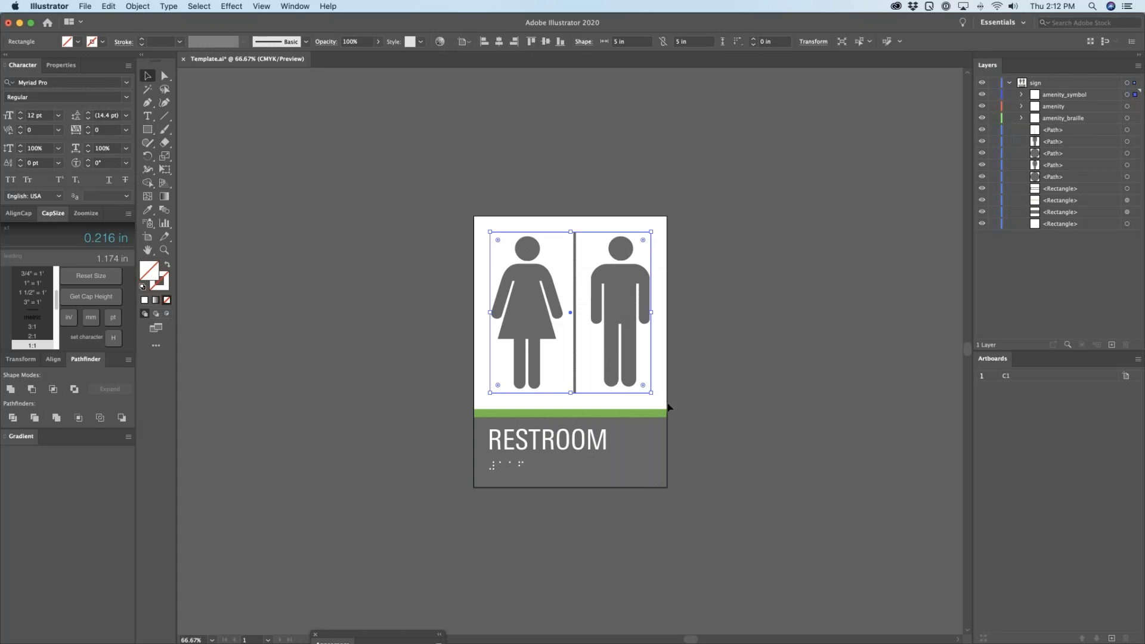
# Step: Select the green bar between the pictograms and the RESTROOM text
pyautogui.click(544, 414)
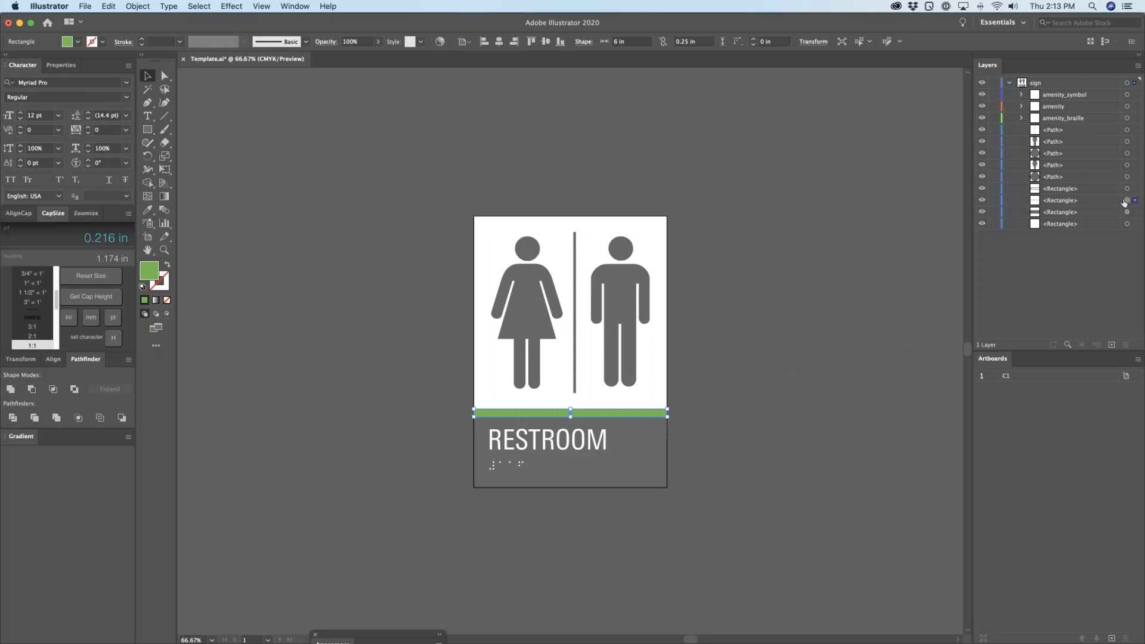
pyautogui.click(1074, 119)
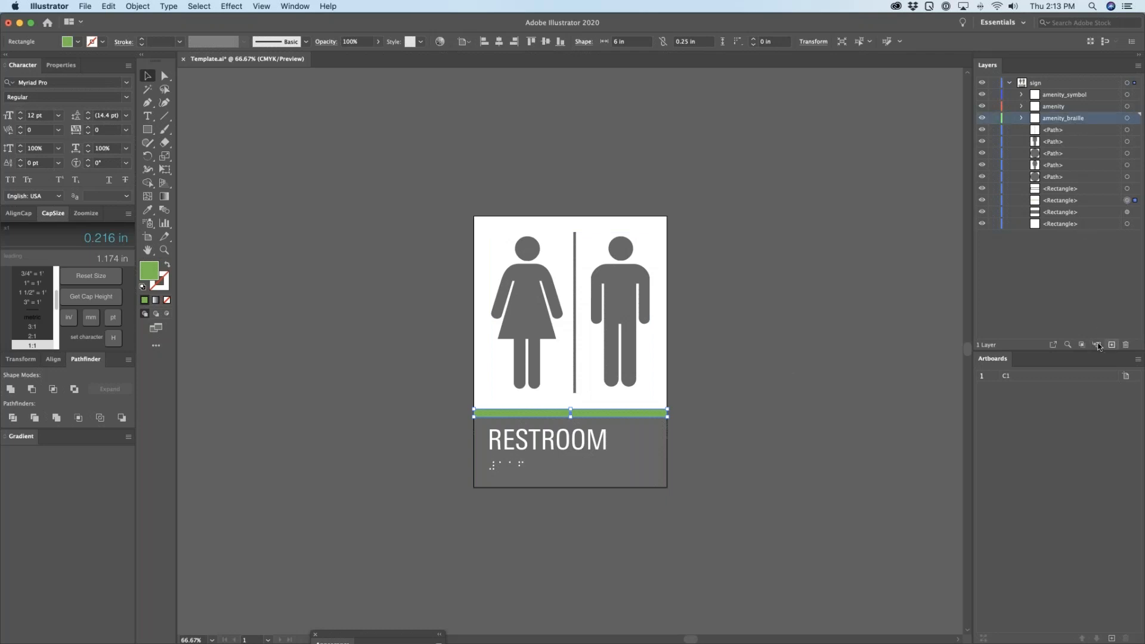
pyautogui.click(1097, 346)
pyautogui.press('super+z')
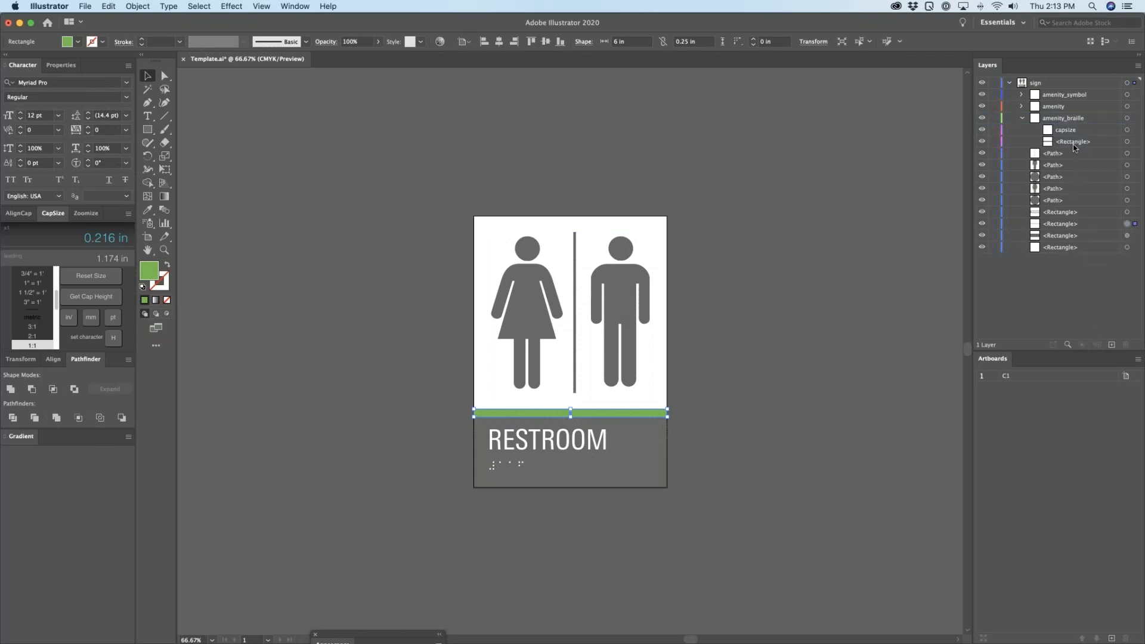
pyautogui.click(1022, 118)
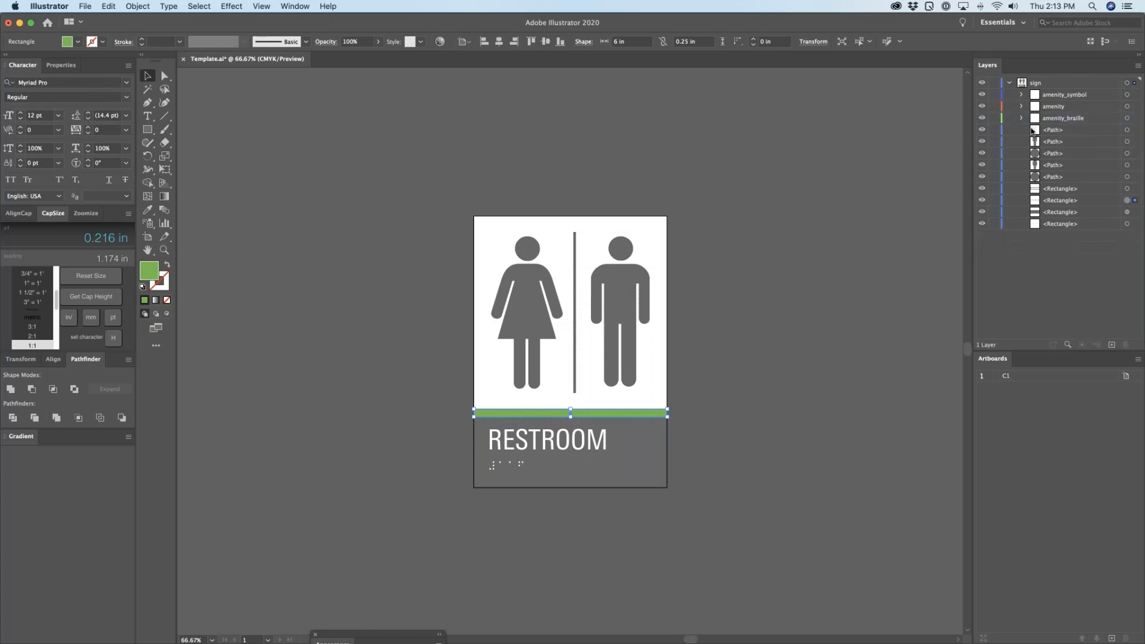
# Step: Create a sublayer named level_colour in the sign layer below amenity_braille and move the green bar into it
pyautogui.click(1064, 118)
pyautogui.click(1111, 345)
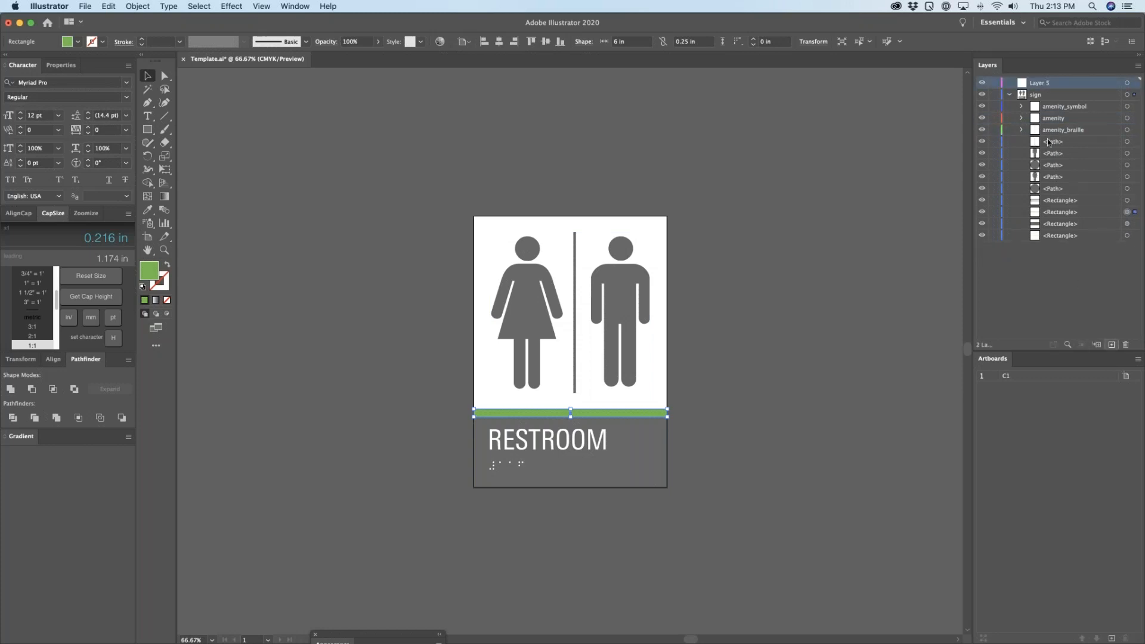
pyautogui.moveTo(1046, 87); pyautogui.dragTo(1044, 132)
pyautogui.doubleClick(1053, 129)
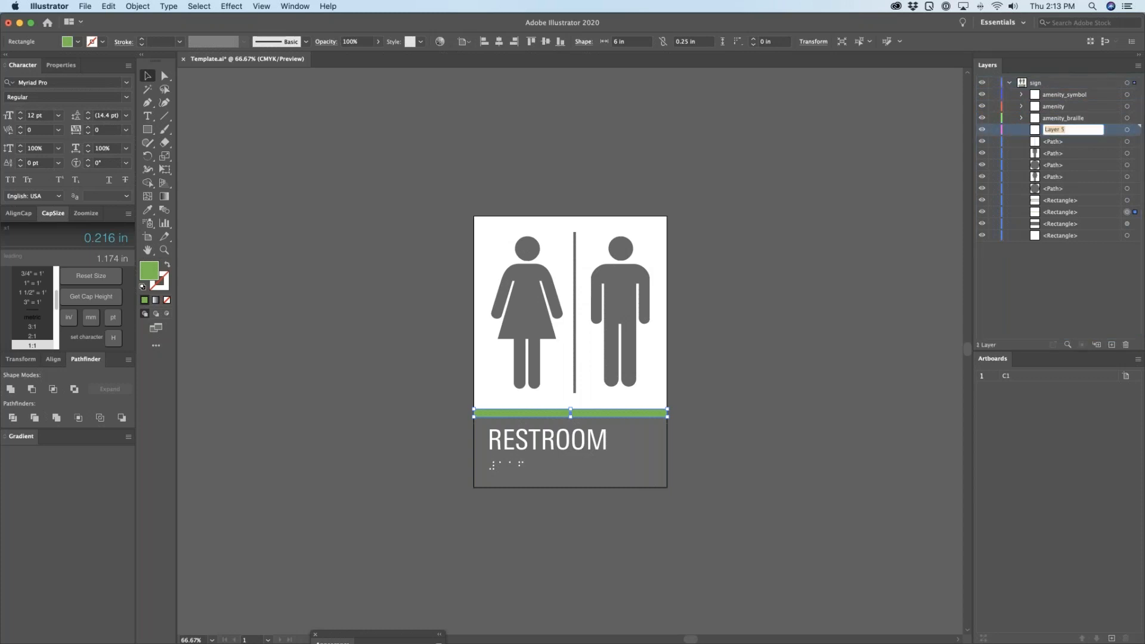
pyautogui.write('level_colour')
pyautogui.press('Return')
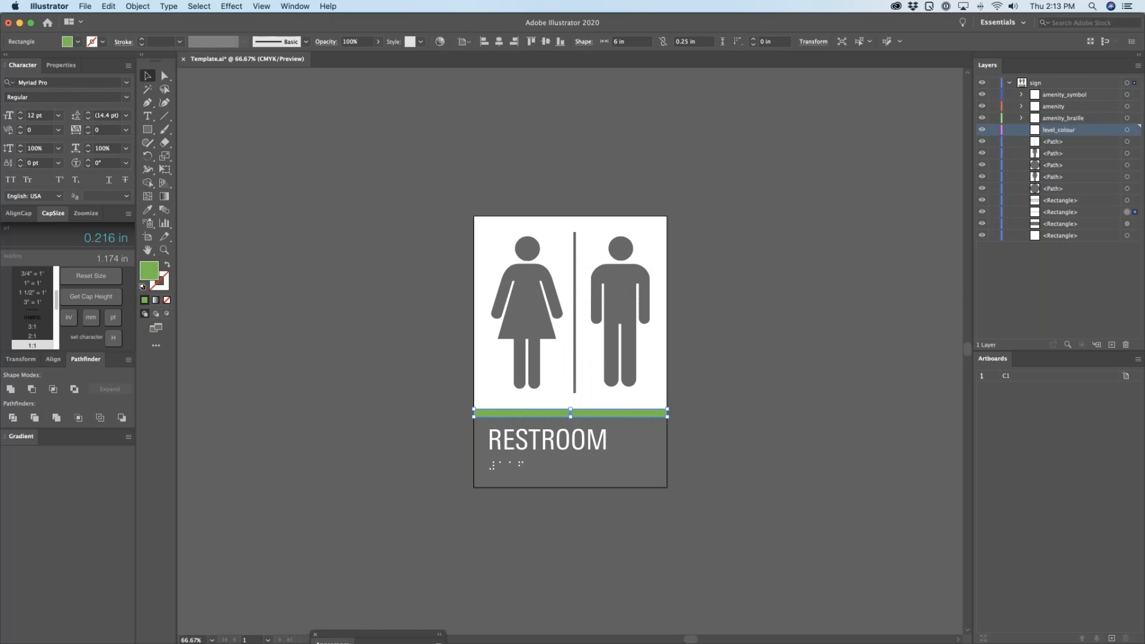
pyautogui.moveTo(1134, 213); pyautogui.dragTo(1134, 133)
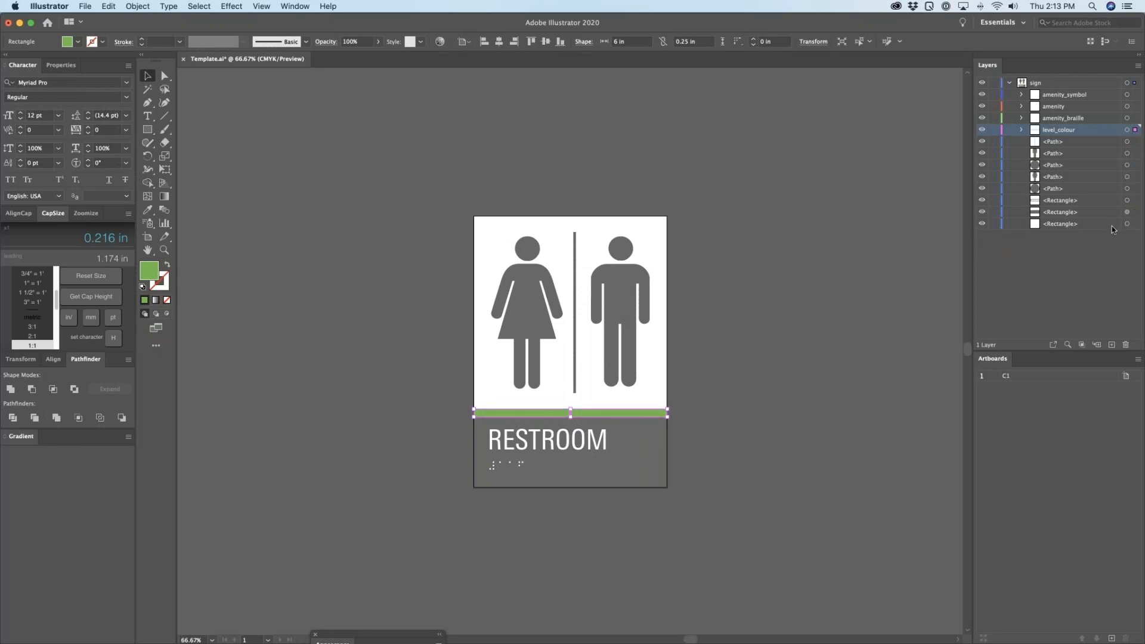
pyautogui.click(712, 430)
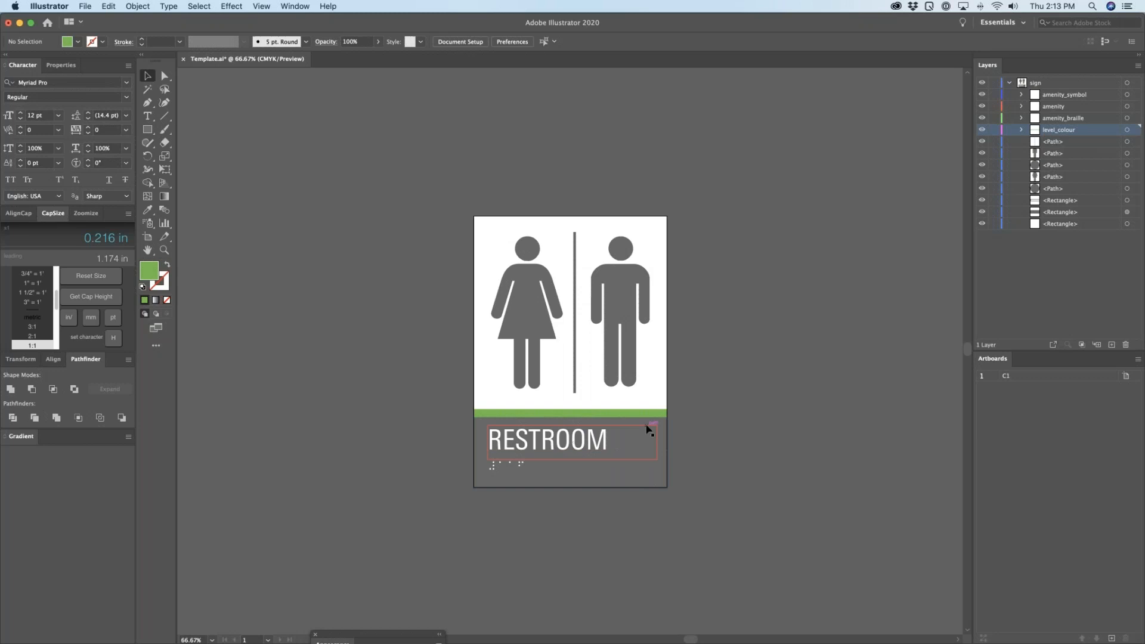
# Step: Select the loose rectangle around RESTROOM and expand the amenity_symbol, amenity, amenity_braille and level_colour sublayers to inspect their contents
pyautogui.click(1052, 141)
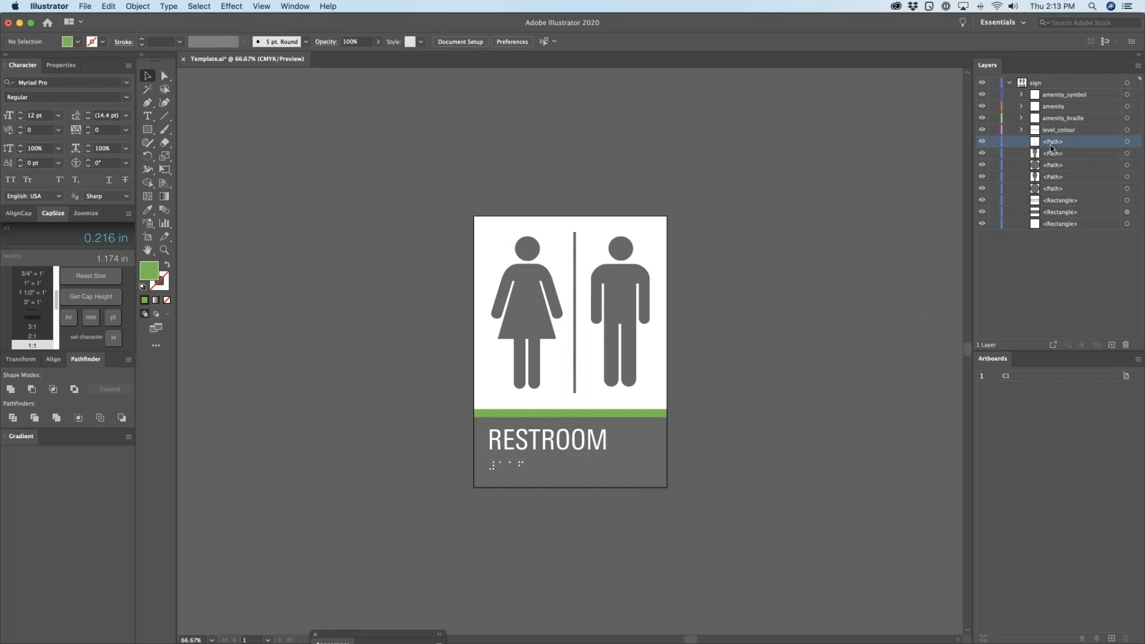
pyautogui.click(1053, 202)
pyautogui.click(1128, 201)
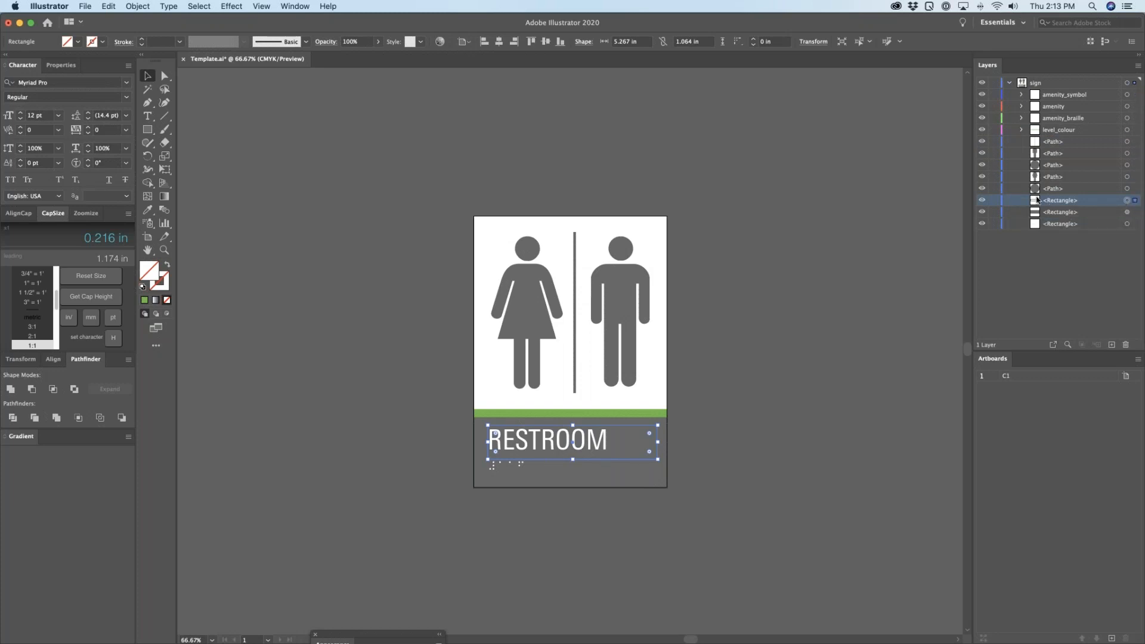
pyautogui.click(1135, 201)
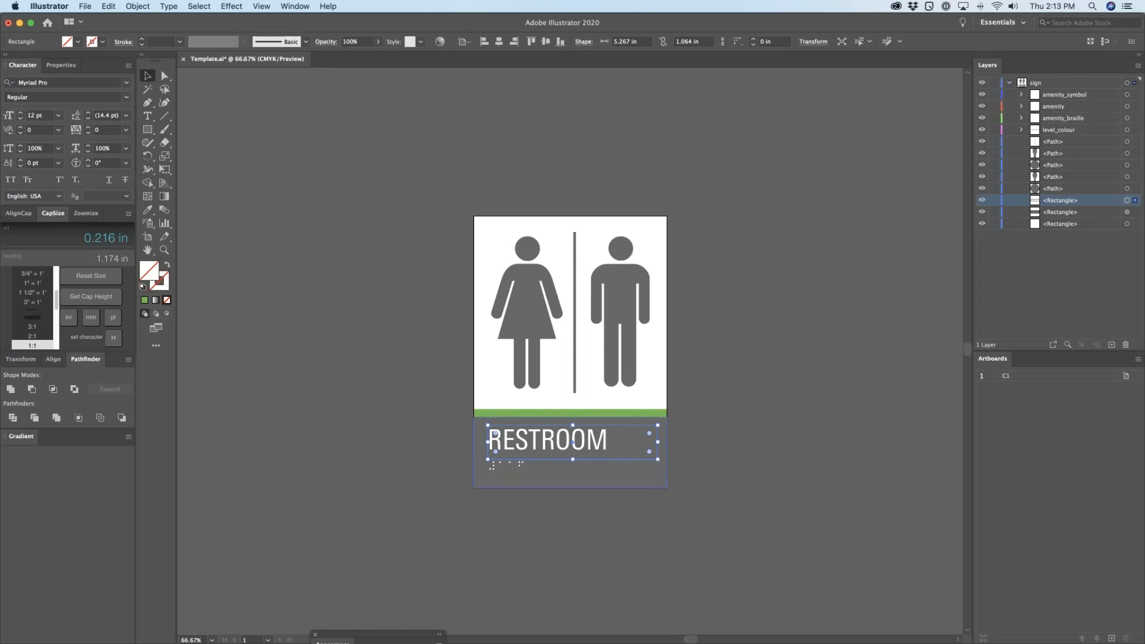
pyautogui.click(1020, 94)
pyautogui.click(1020, 118)
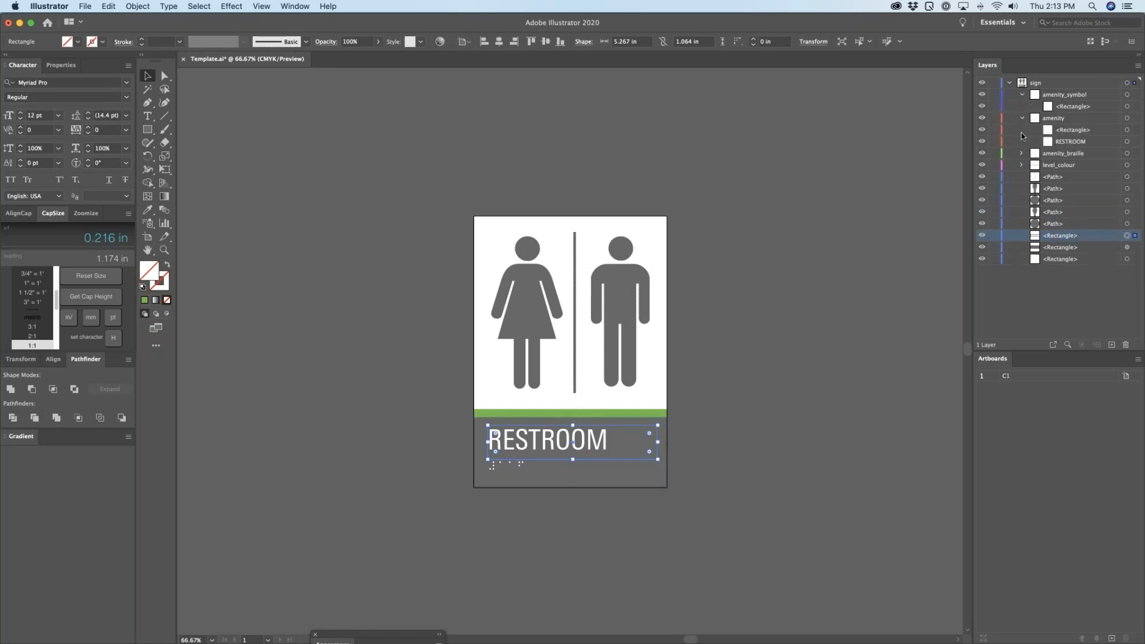
pyautogui.click(1021, 153)
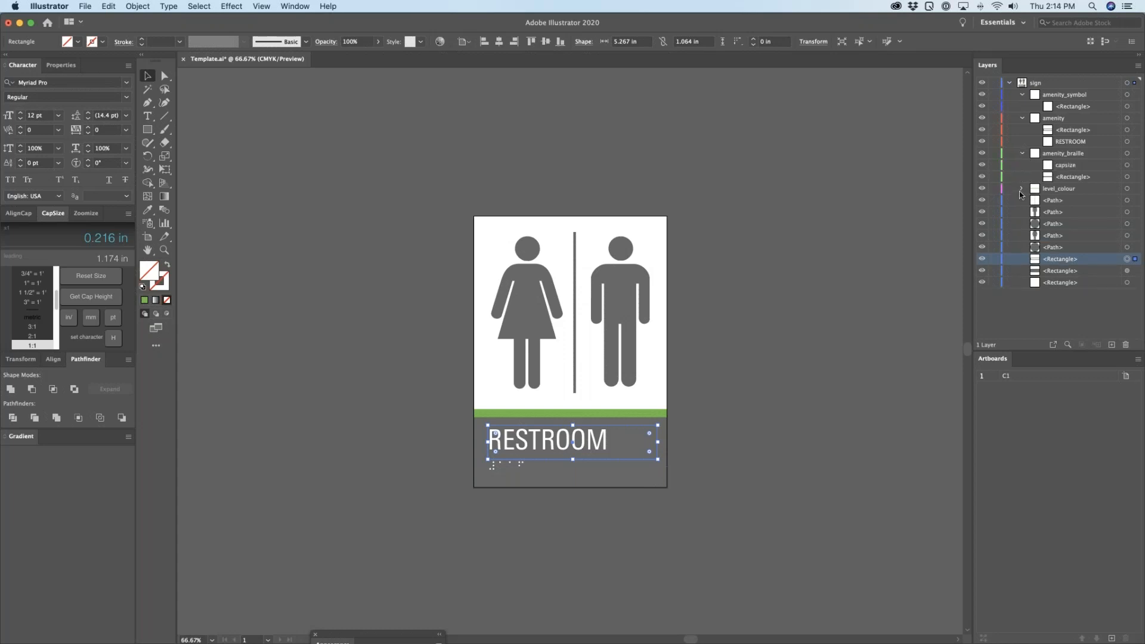
pyautogui.click(1021, 188)
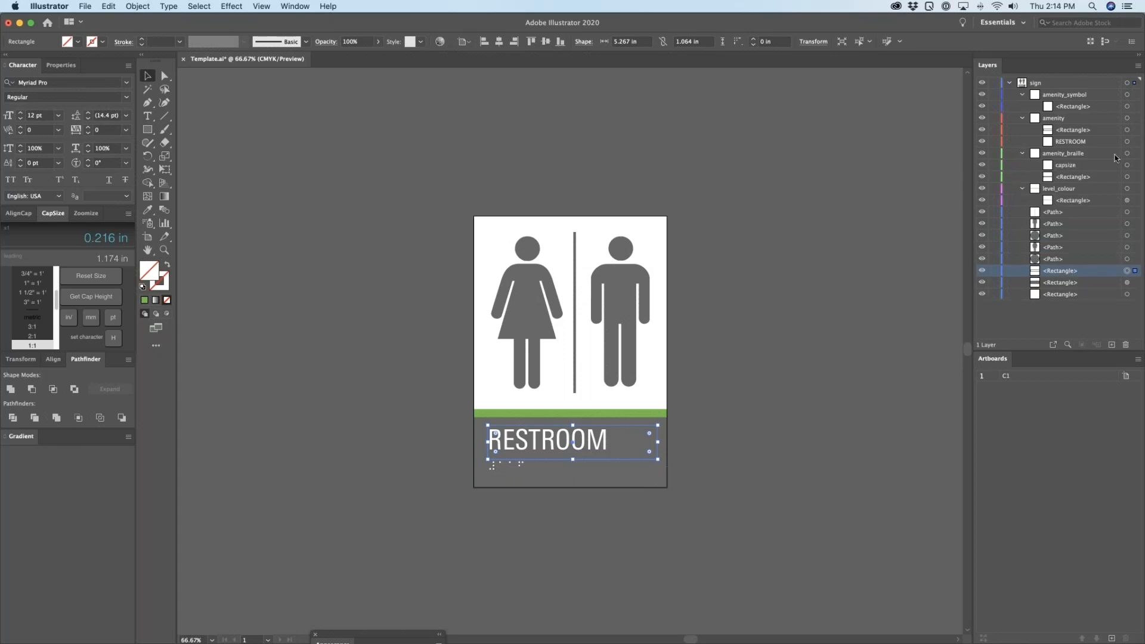
# Step: Compare the loose rectangle around RESTROOM with the one in the amenity sublayer and delete the loose duplicate
pyautogui.click(1134, 130)
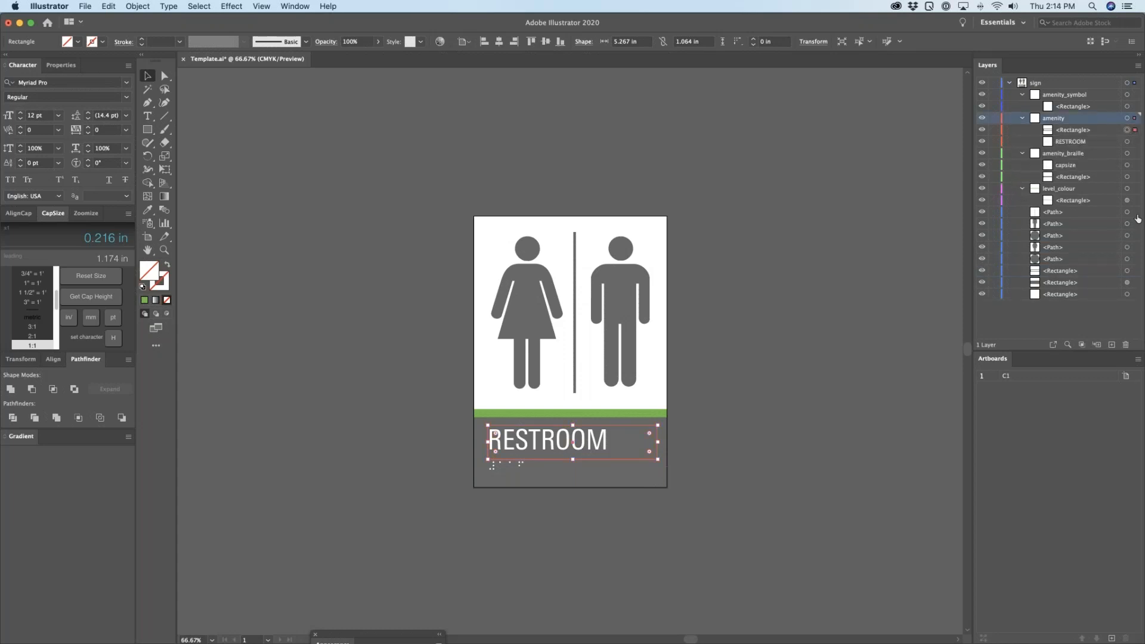
pyautogui.click(1134, 271)
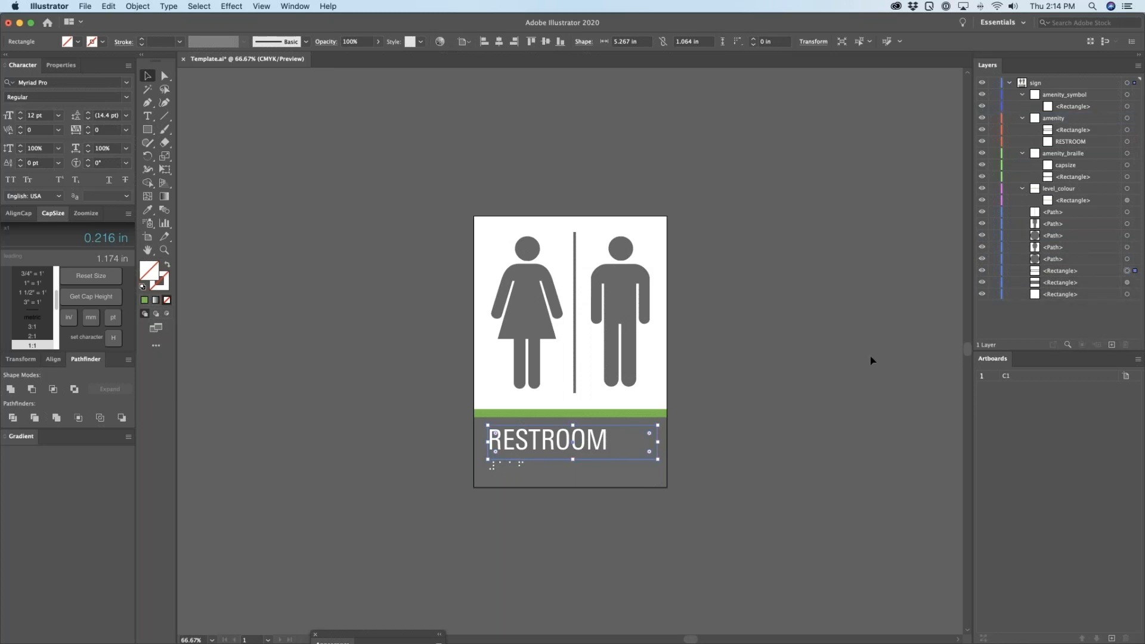
pyautogui.press('Delete')
# Step: Select the remaining loose rectangles in the sign layer one by one to identify which background artwork each is
pyautogui.click(1064, 273)
pyautogui.click(1135, 284)
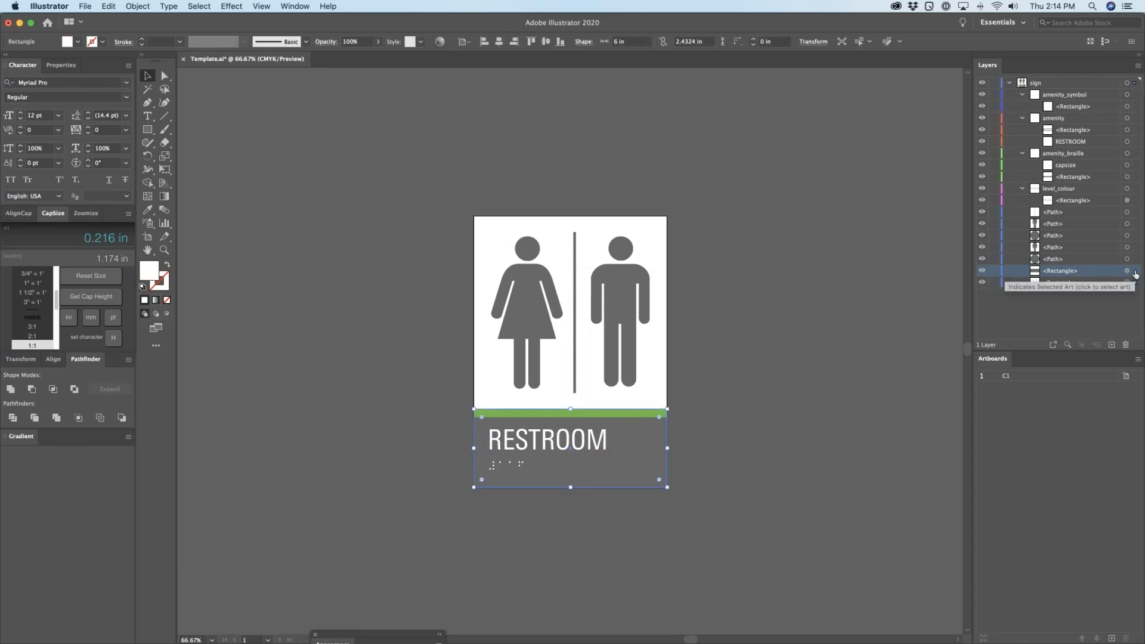
pyautogui.click(1134, 272)
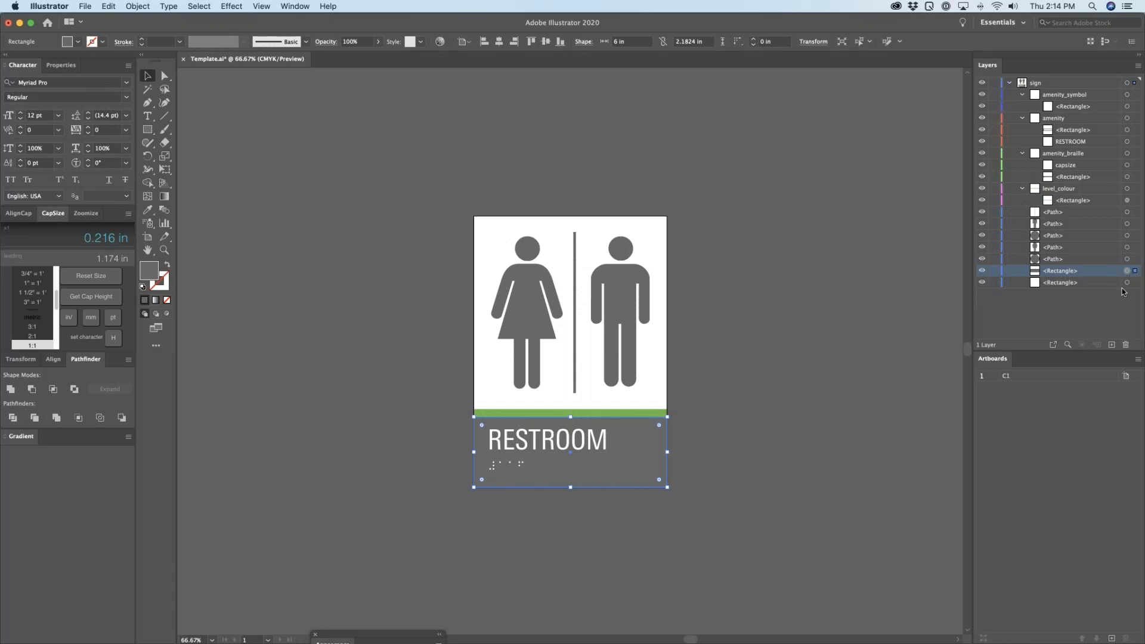
# Step: Stretch the white background rectangle upward to the sign's top edge, making it about 8.43 in high
pyautogui.keyDown('shift'); pyautogui.click(1134, 283); pyautogui.keyUp('shift')
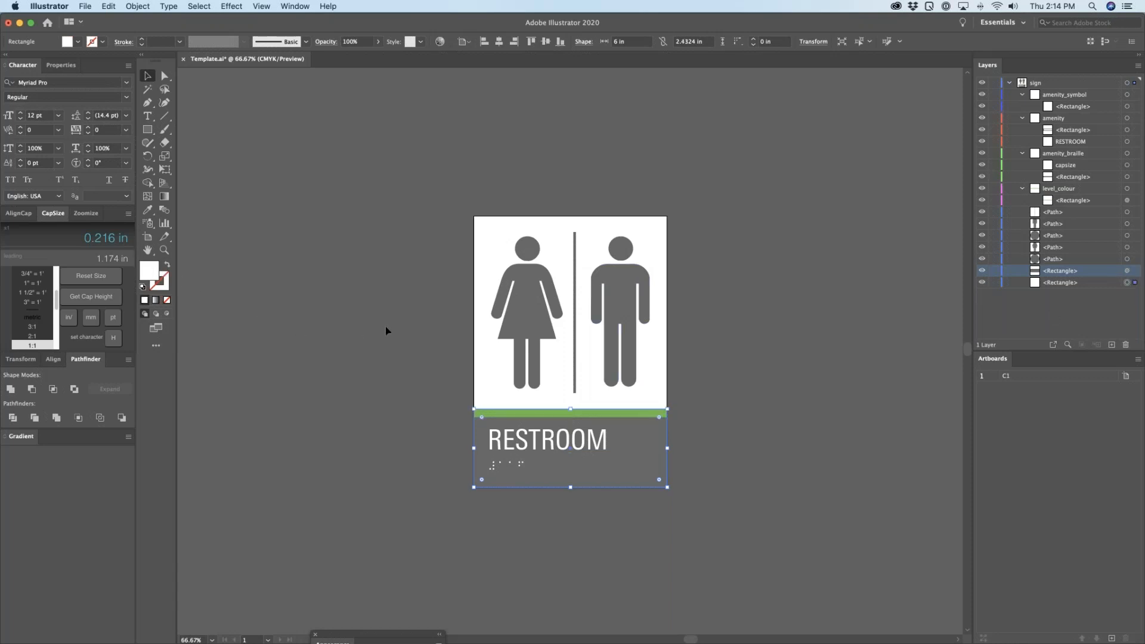
pyautogui.moveTo(570, 409); pyautogui.dragTo(571, 216)
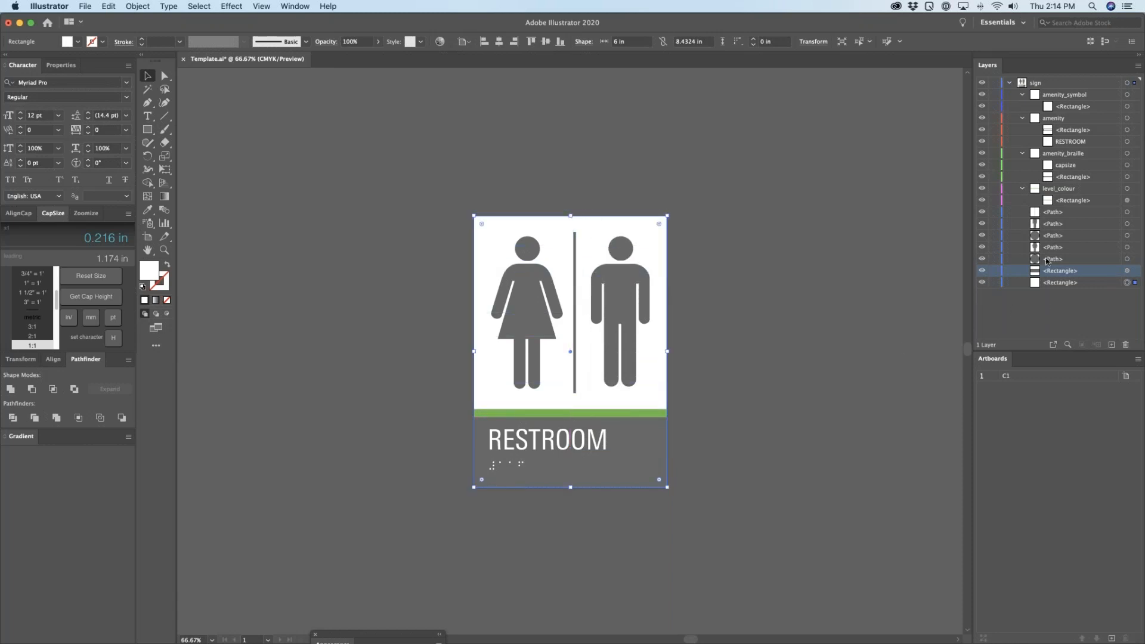
# Step: Delete the loose man and woman pictograms and the vertical divider line between them
pyautogui.click(619, 250)
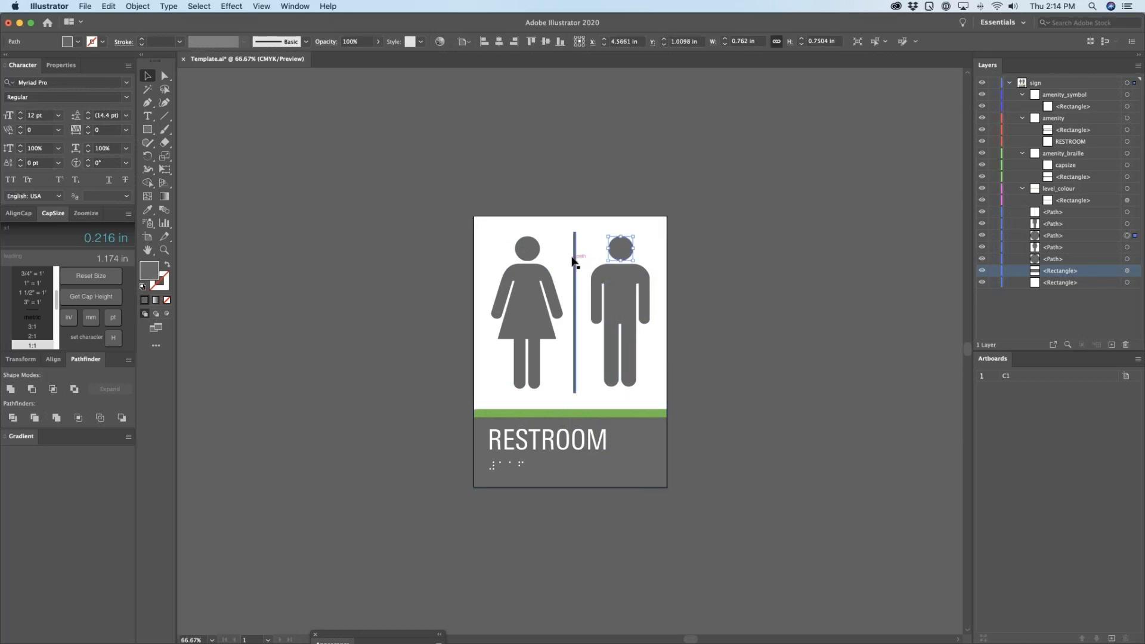
pyautogui.keyDown('shift'); pyautogui.click(574, 254); pyautogui.keyUp('shift')
pyautogui.keyDown('shift'); pyautogui.click(540, 265); pyautogui.keyUp('shift')
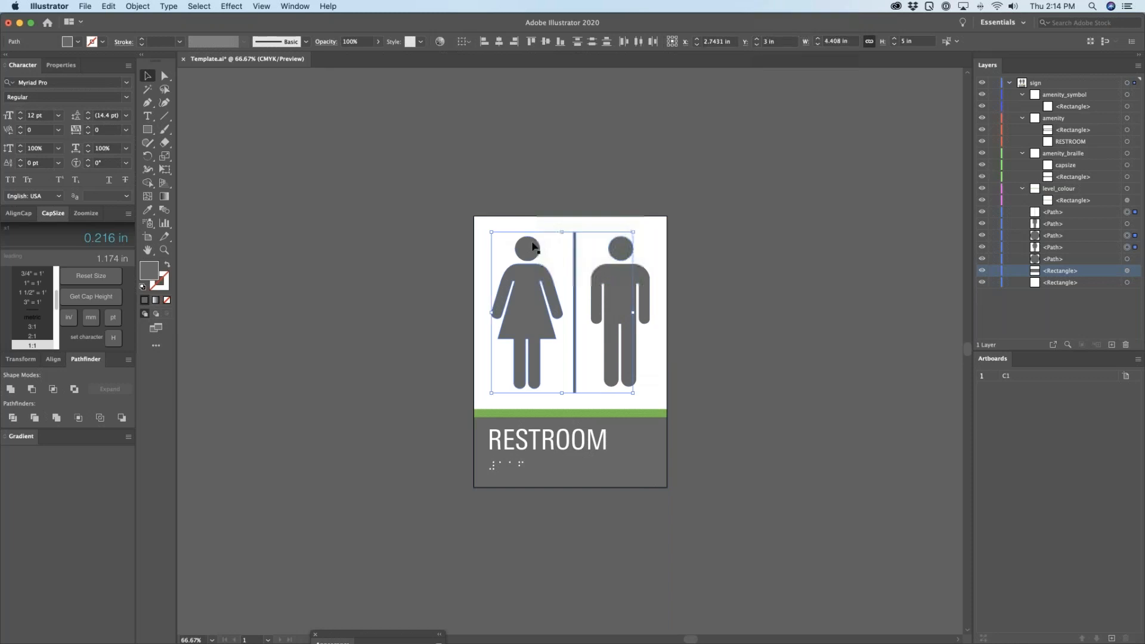
pyautogui.keyDown('shift'); pyautogui.click(603, 284); pyautogui.keyUp('shift')
pyautogui.press('Delete')
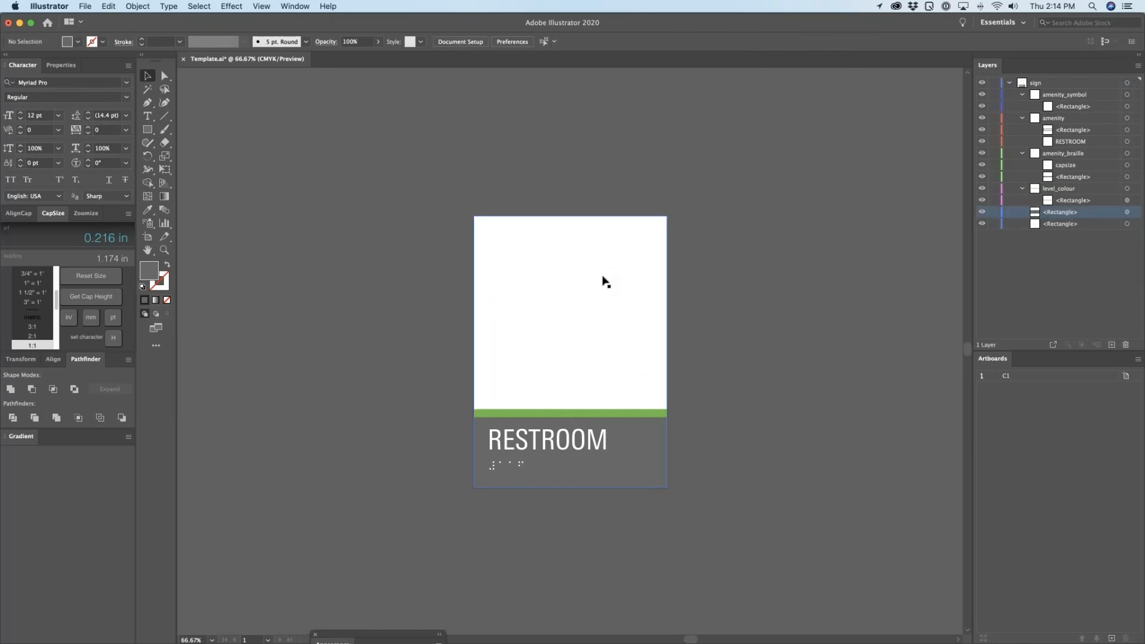
# Step: Switch to outline view and inspect the square placeholder in amenity_symbol and the RESTROOM text
pyautogui.press('super+y')
pyautogui.click(650, 275)
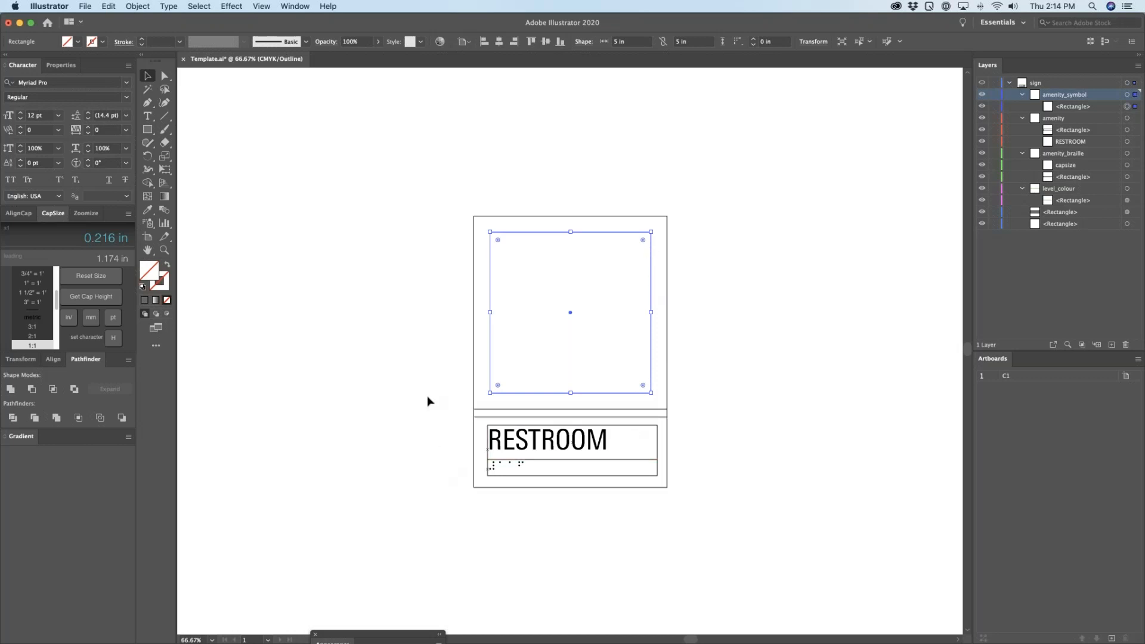
pyautogui.click(422, 365)
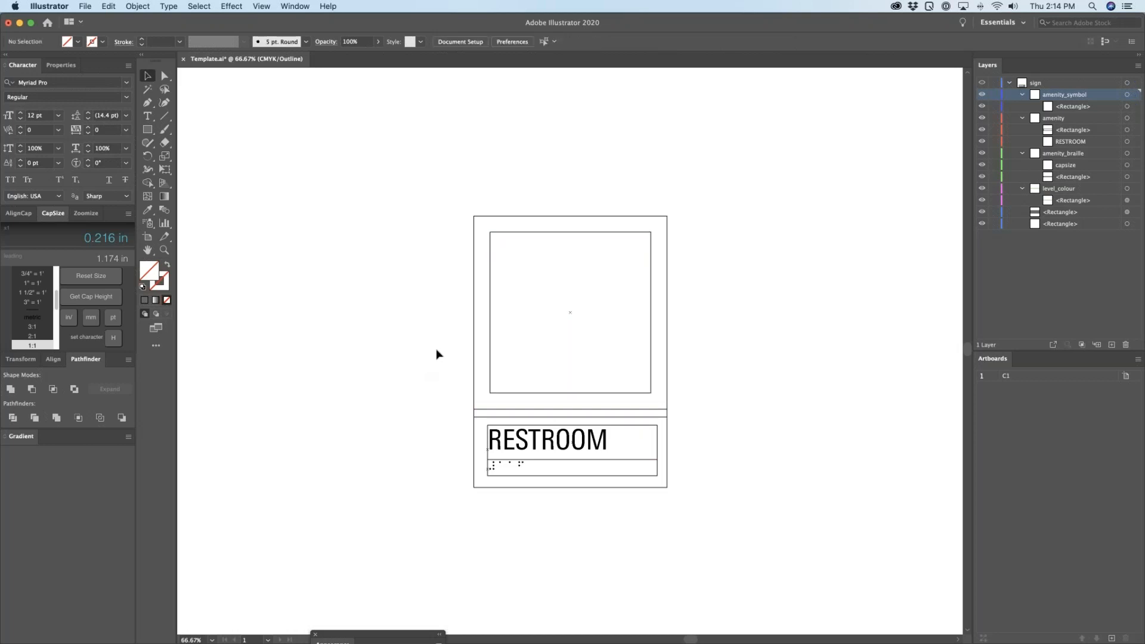
pyautogui.click(598, 233)
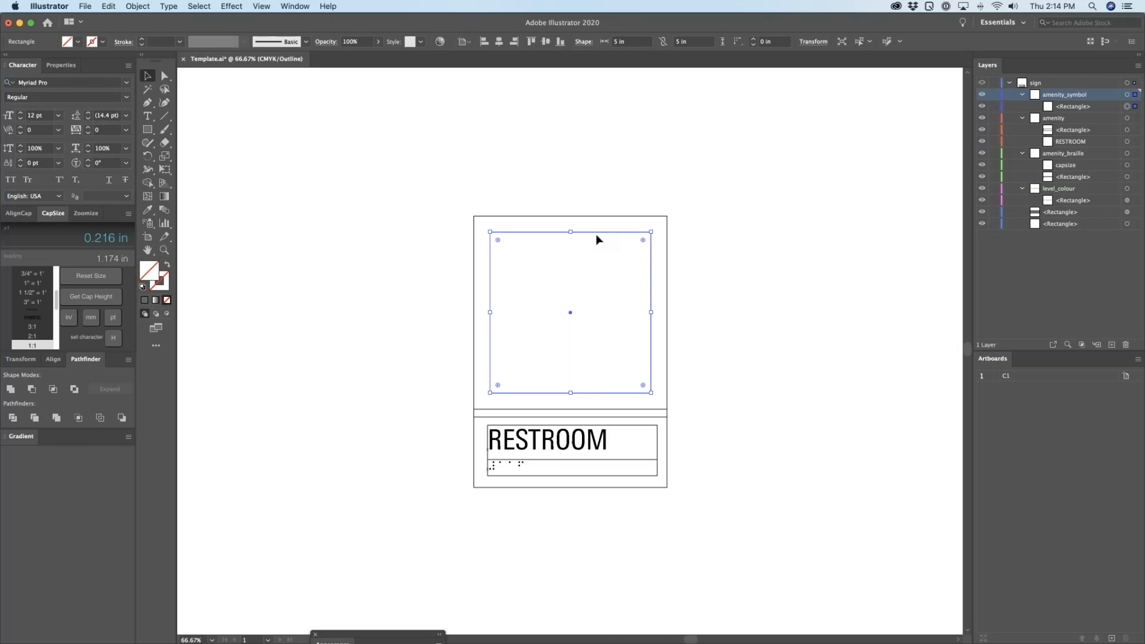
pyautogui.click(552, 443)
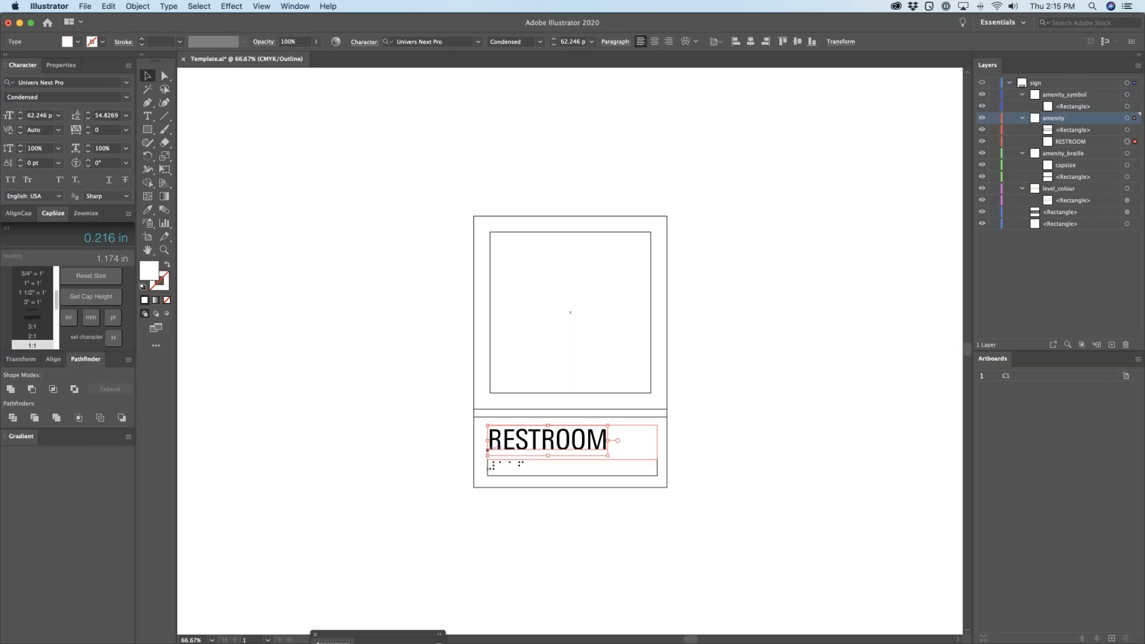
# Step: Rename the rectangle around RESTROOM in the amenity sublayer as "left, top"
pyautogui.press('z')
pyautogui.moveTo(439, 391); pyautogui.dragTo(608, 523)
pyautogui.press('a')
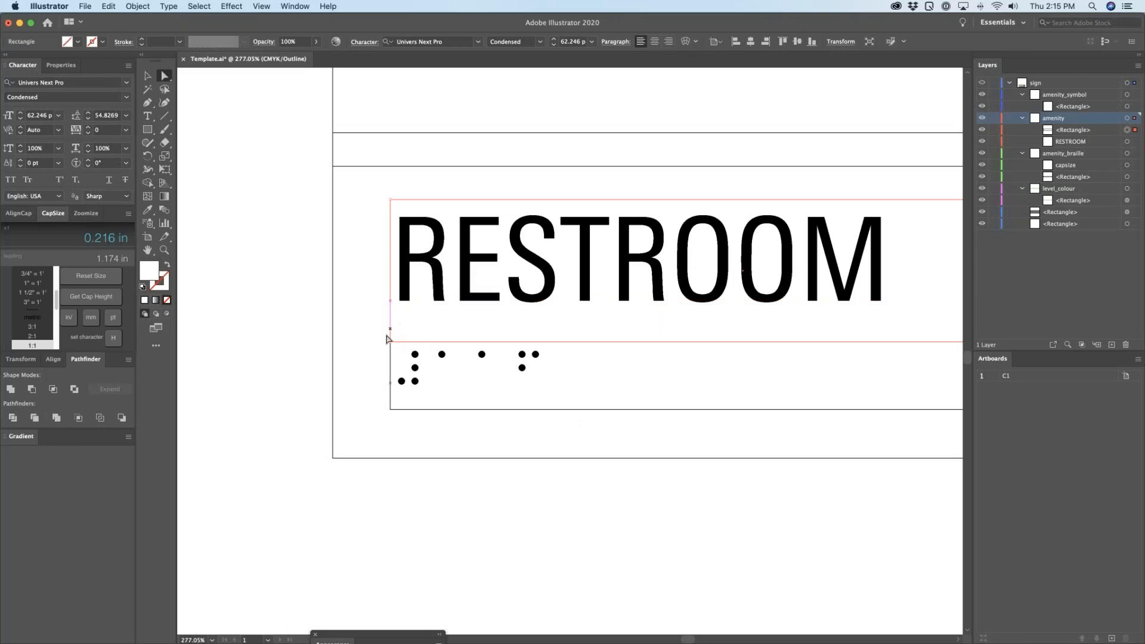
pyautogui.click(390, 328)
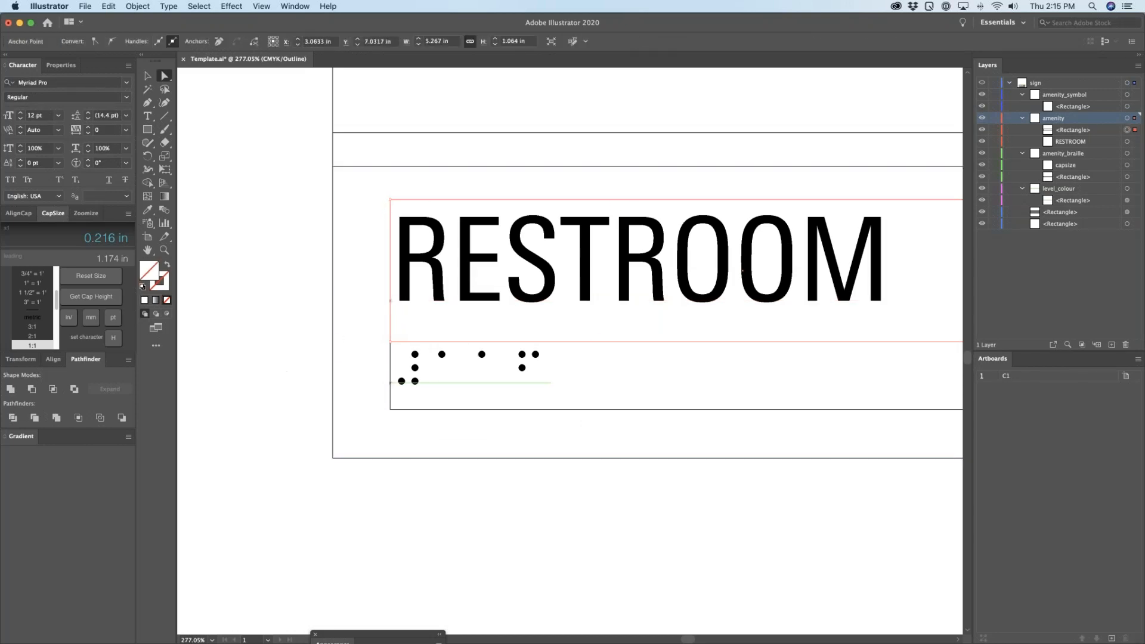
pyautogui.doubleClick(1064, 130)
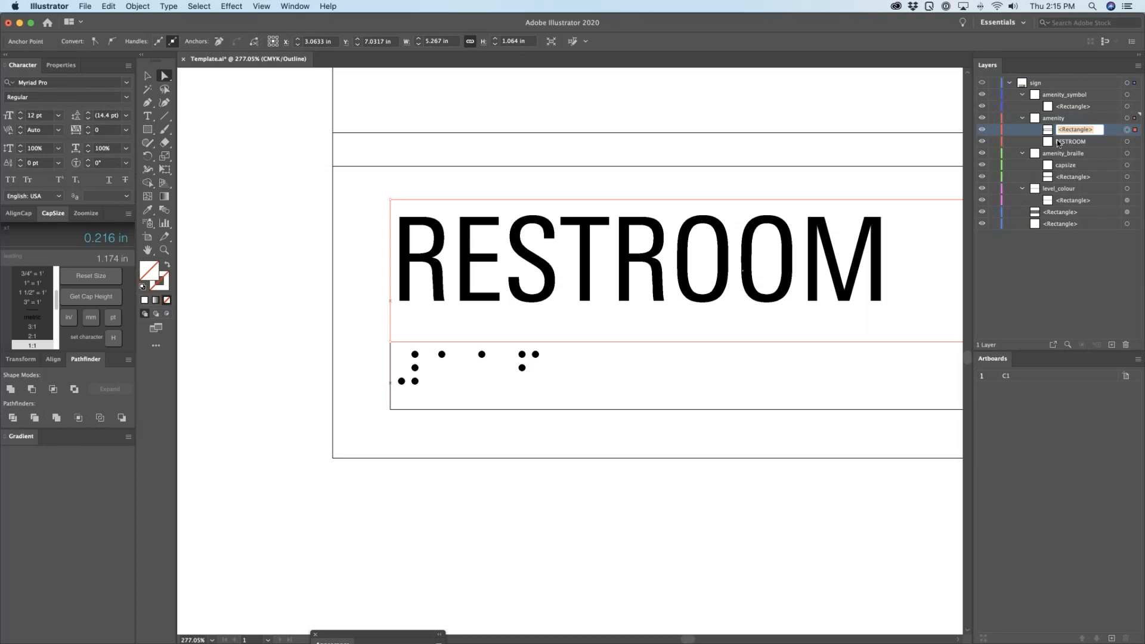
pyautogui.press('BackSpace')
pyautogui.click(316, 362)
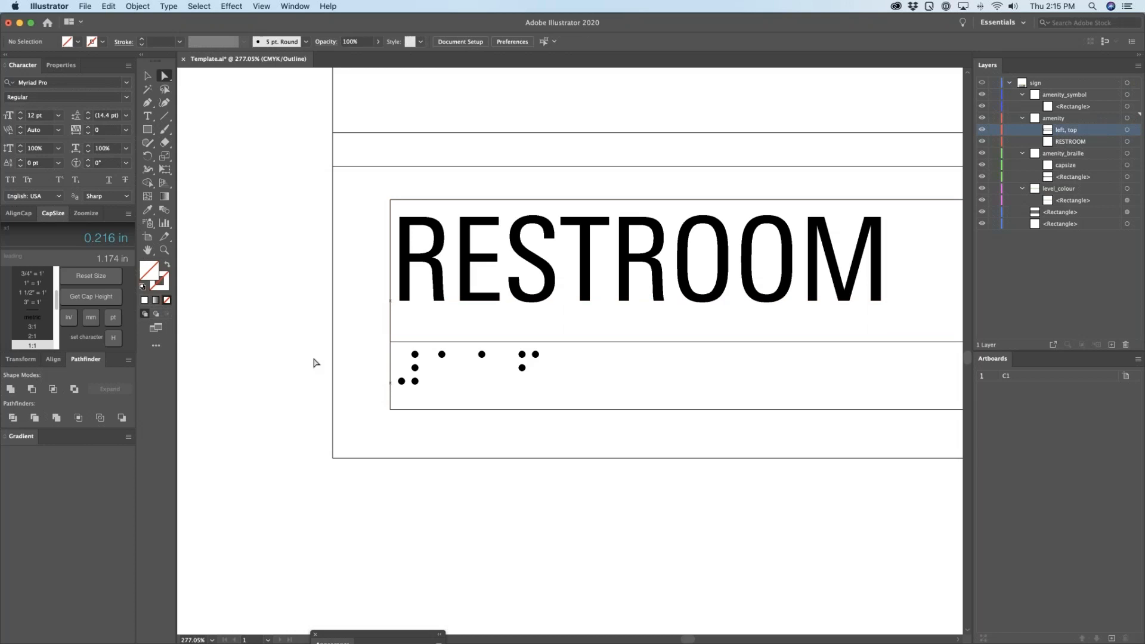
# Step: Copy the name "left, top" from the amenity rectangle to the rectangle in the amenity_braille sublayer
pyautogui.press('super+minus')
pyautogui.press('super+minus')
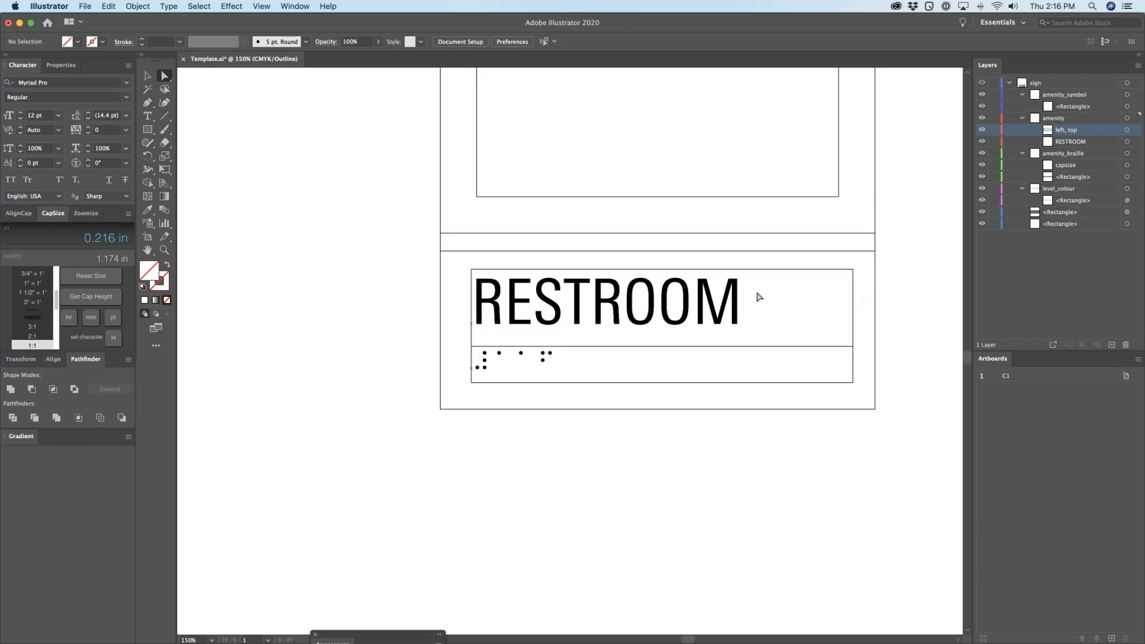
pyautogui.click(793, 273)
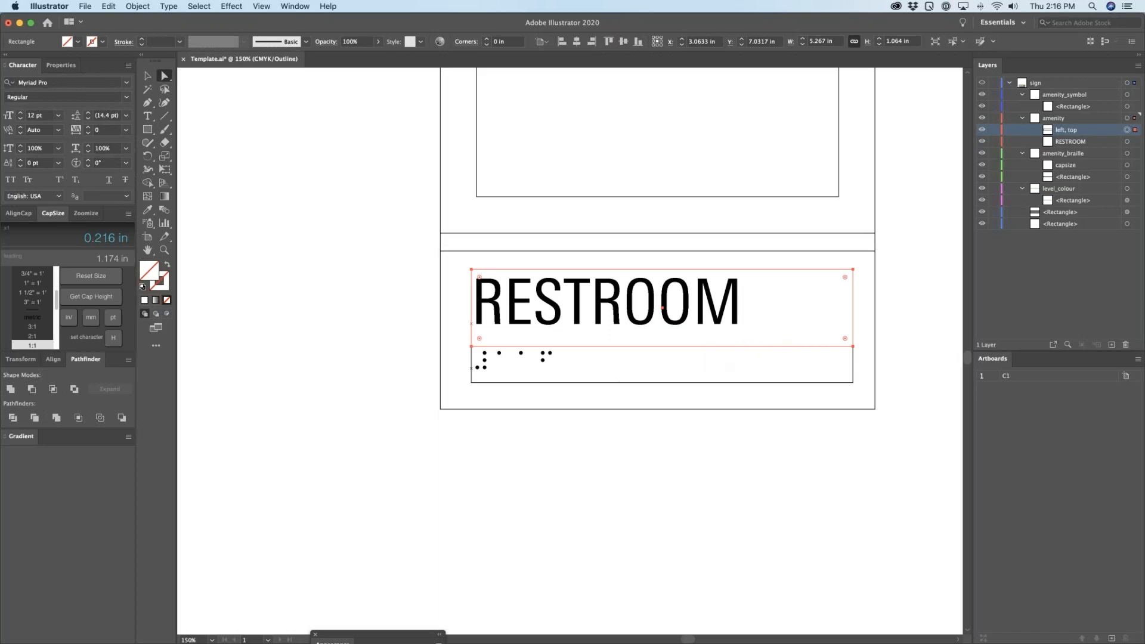
pyautogui.click(459, 405)
pyautogui.click(503, 369)
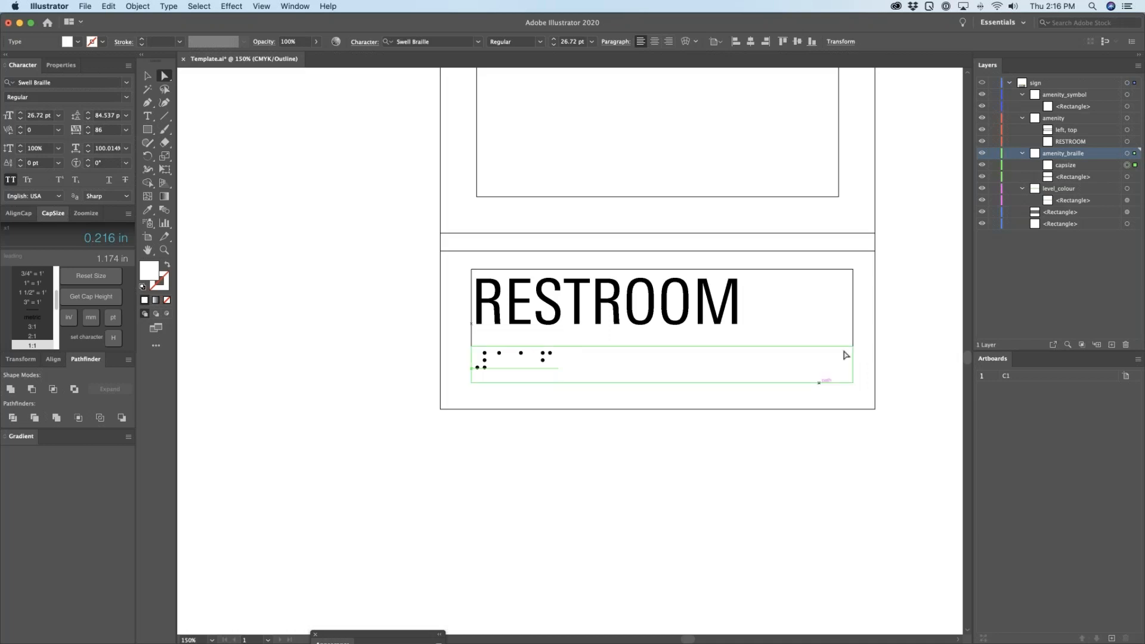
pyautogui.click(854, 328)
pyautogui.doubleClick(1063, 130)
pyautogui.press('super+c')
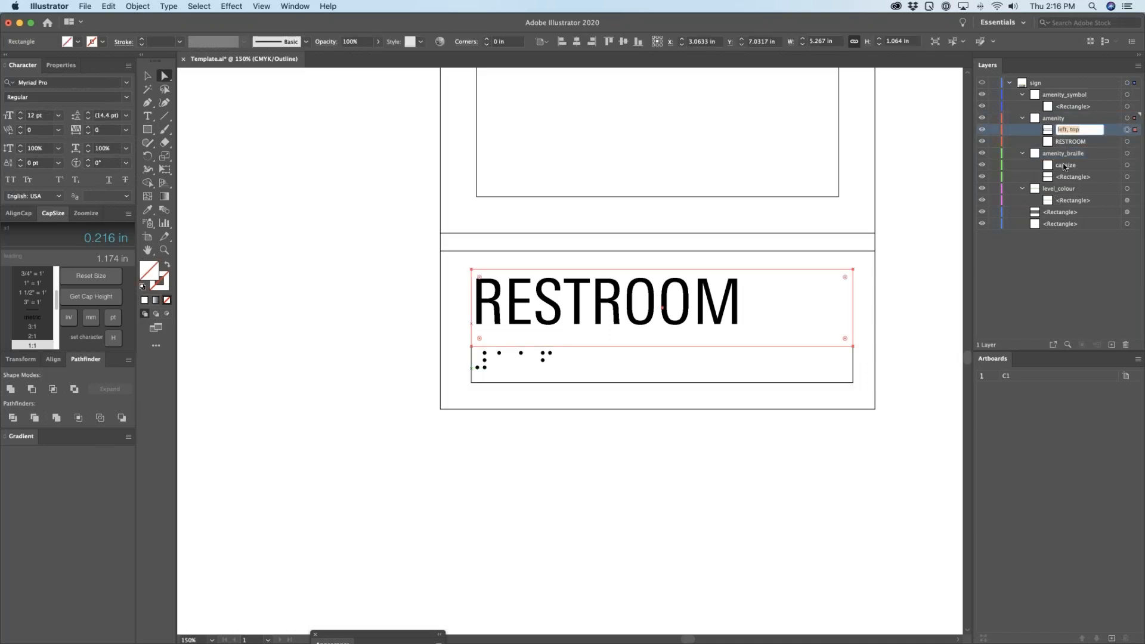
pyautogui.doubleClick(1064, 179)
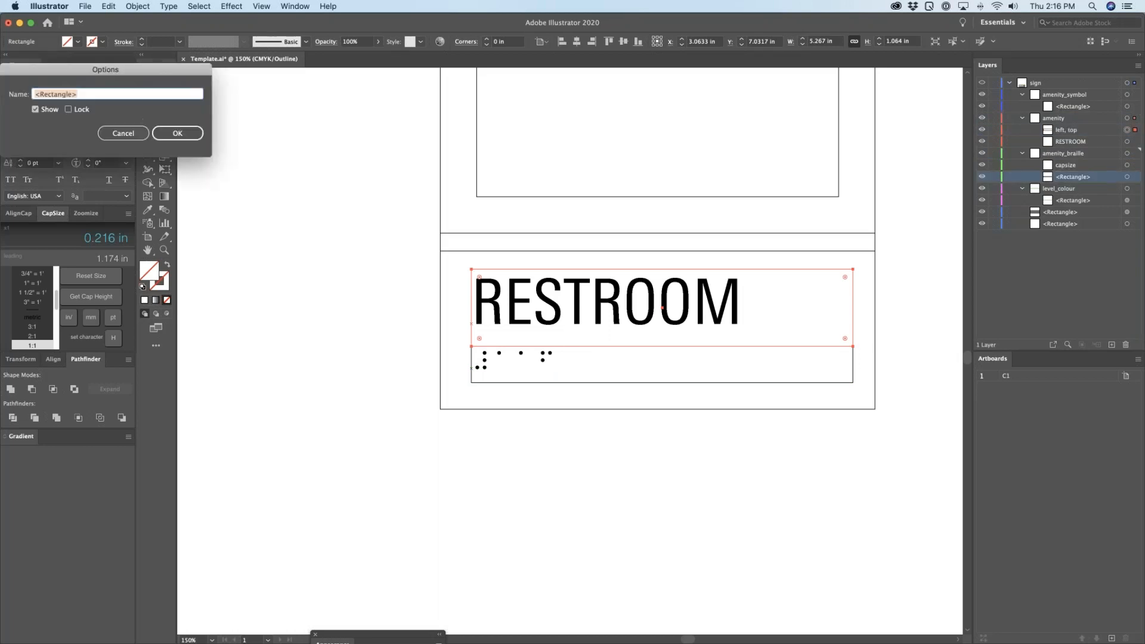
pyautogui.press('super+v')
pyautogui.press('Return')
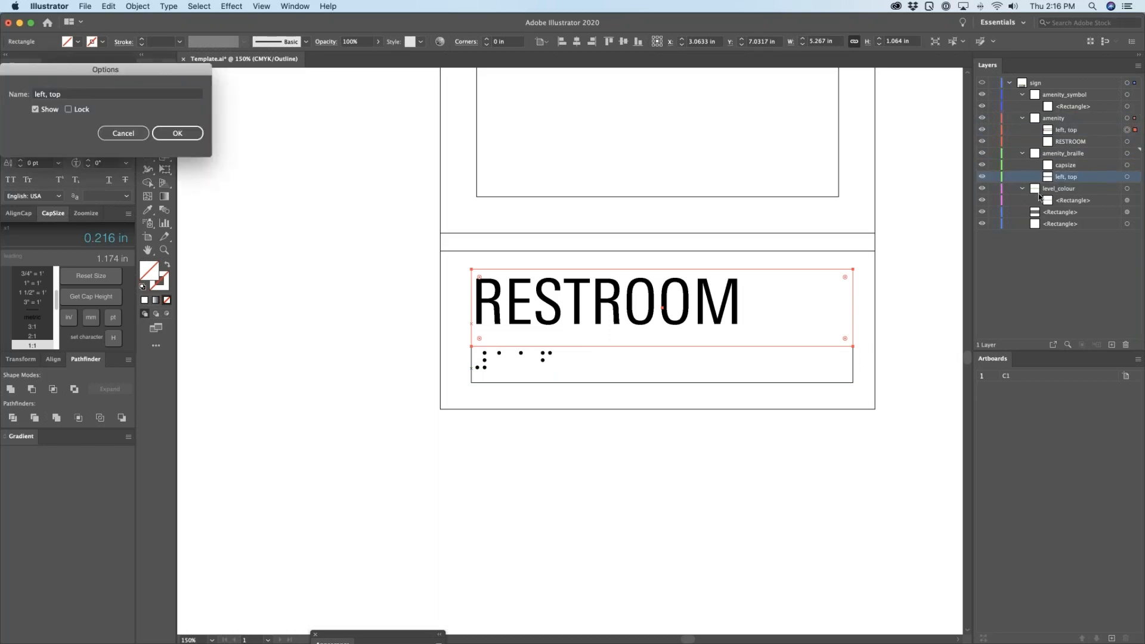
# Step: Rename the capsize text object in the amenity_braille sublayer as "#aaf"
pyautogui.doubleClick(1066, 166)
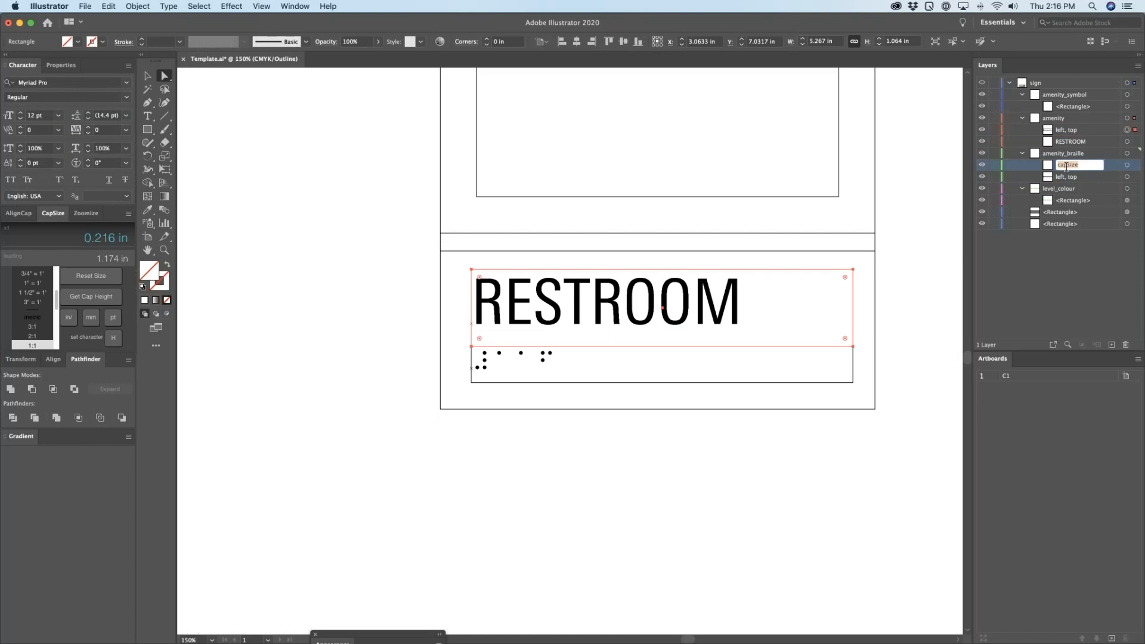
pyautogui.write('#aaf')
pyautogui.press('Return')
pyautogui.click(939, 296)
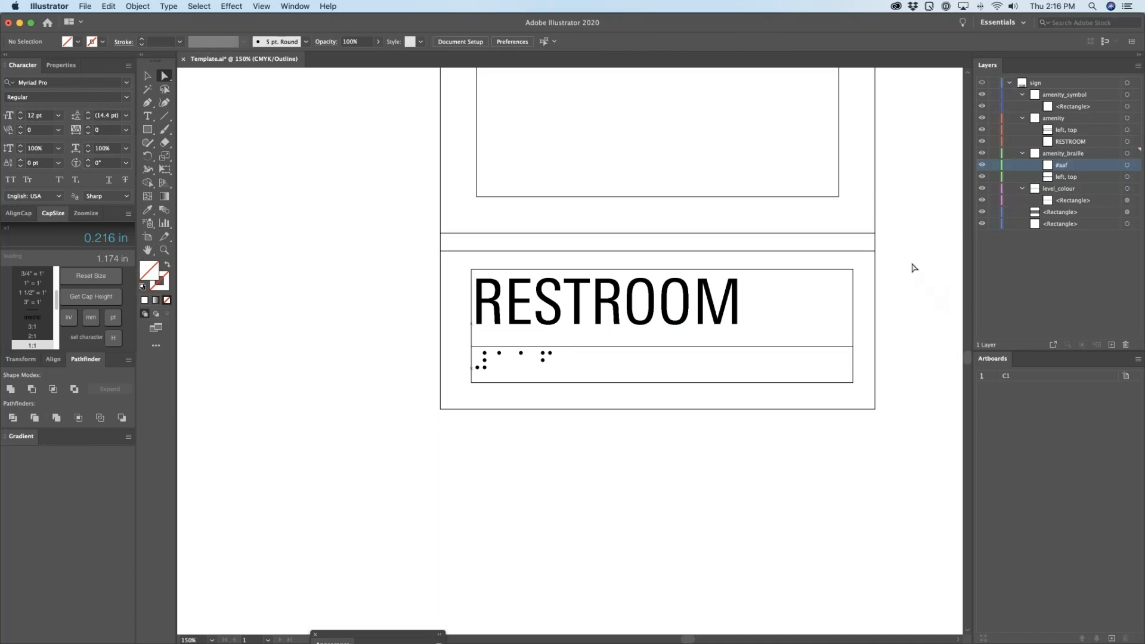
# Step: Select the square placeholder rectangle in the amenity_symbol sublayer to examine its position on the sign
pyautogui.scroll(5, 846, 427)
pyautogui.hscroll(2, 846, 427)
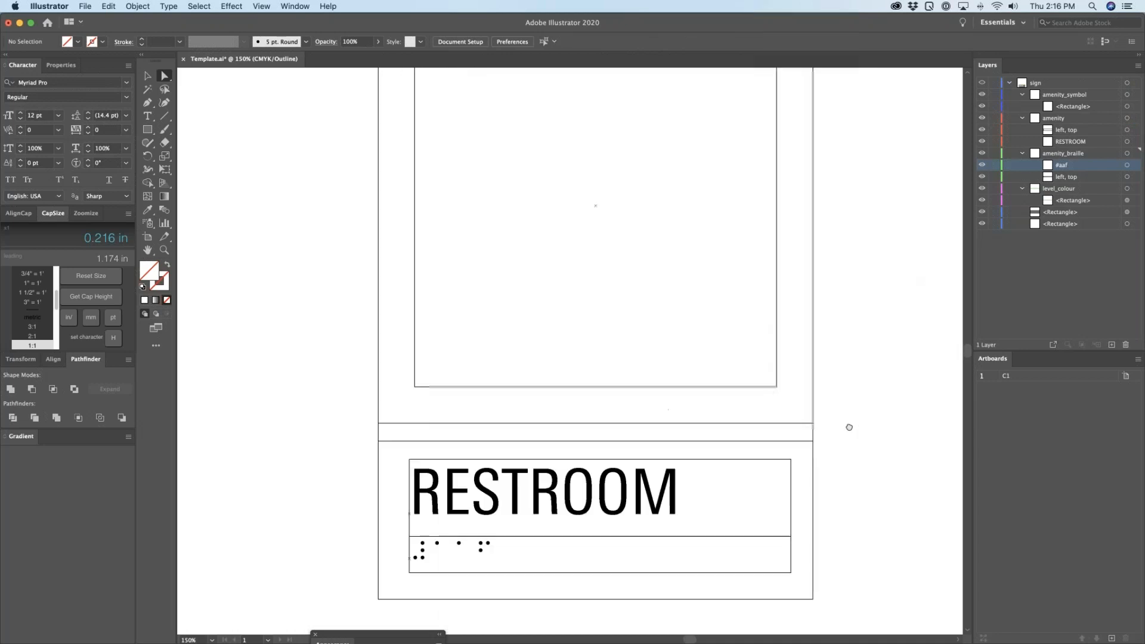
pyautogui.scroll(3, 859, 315)
pyautogui.hscroll(1, 859, 315)
pyautogui.scroll(2, 823, 376)
pyautogui.hscroll(1, 823, 376)
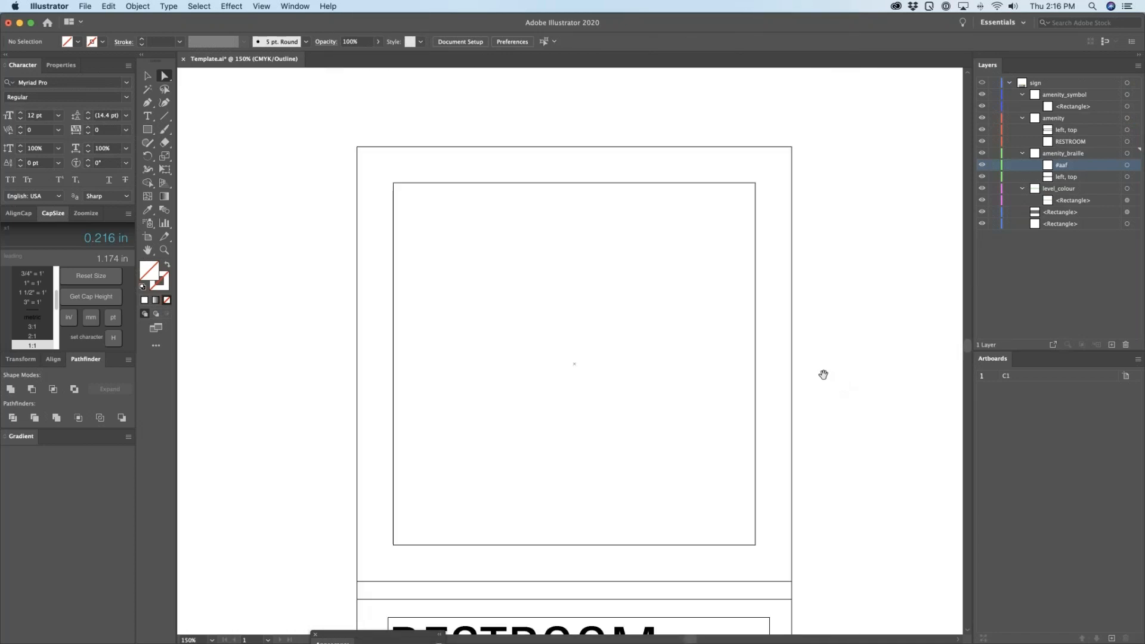
pyautogui.click(755, 363)
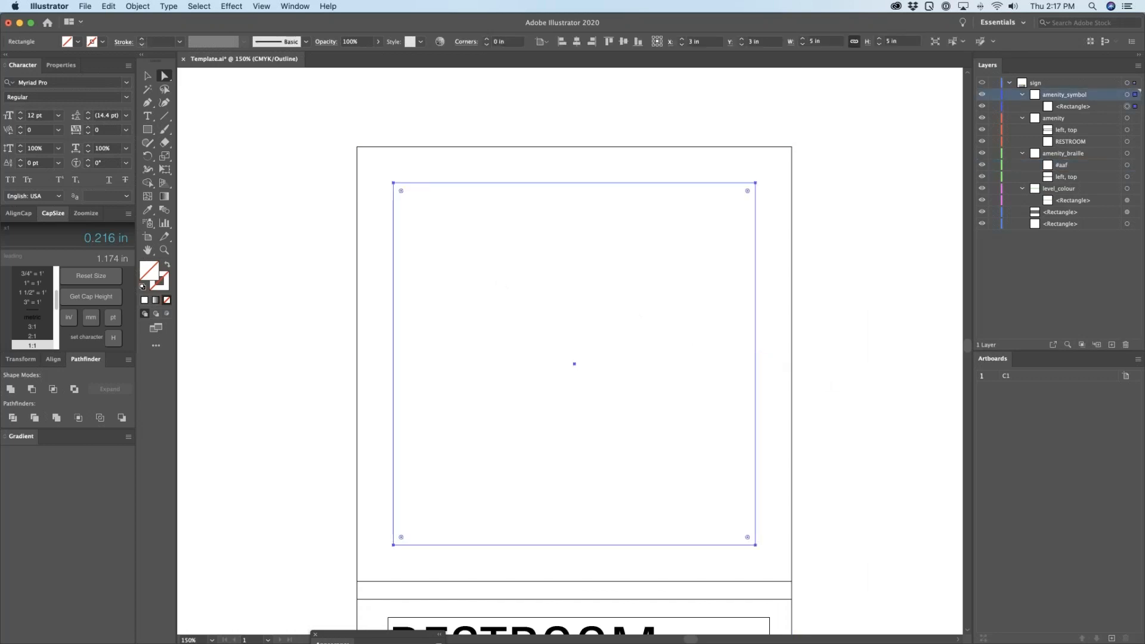
# Step: Try to open amenity.ai from the recently used files
pyautogui.click(89, 4)
pyautogui.moveTo(106, 55)
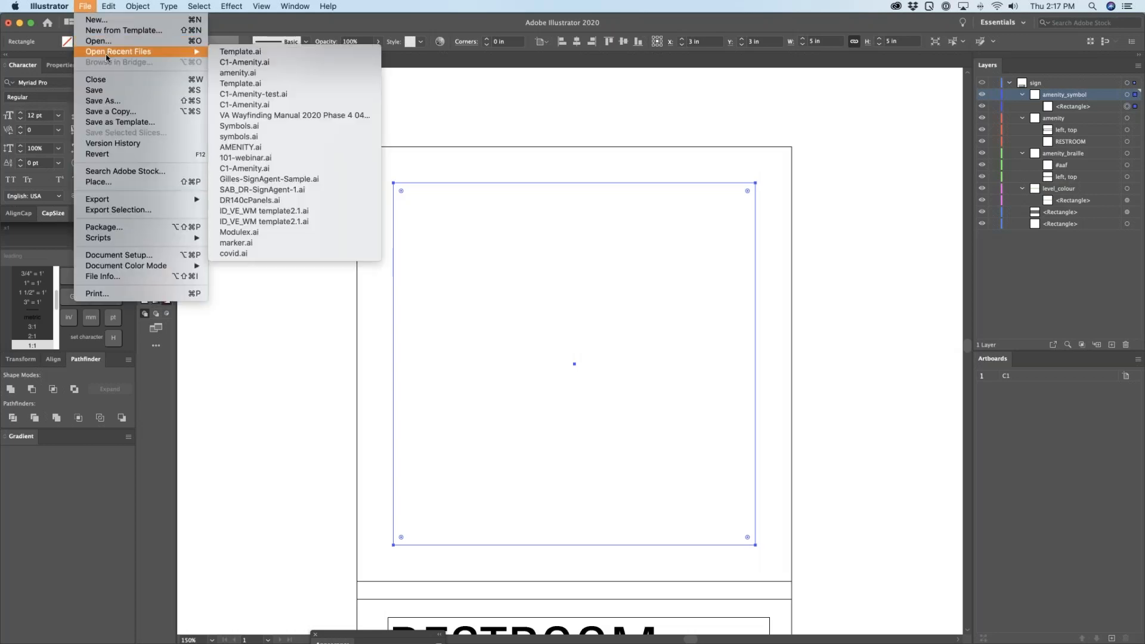
pyautogui.click(236, 74)
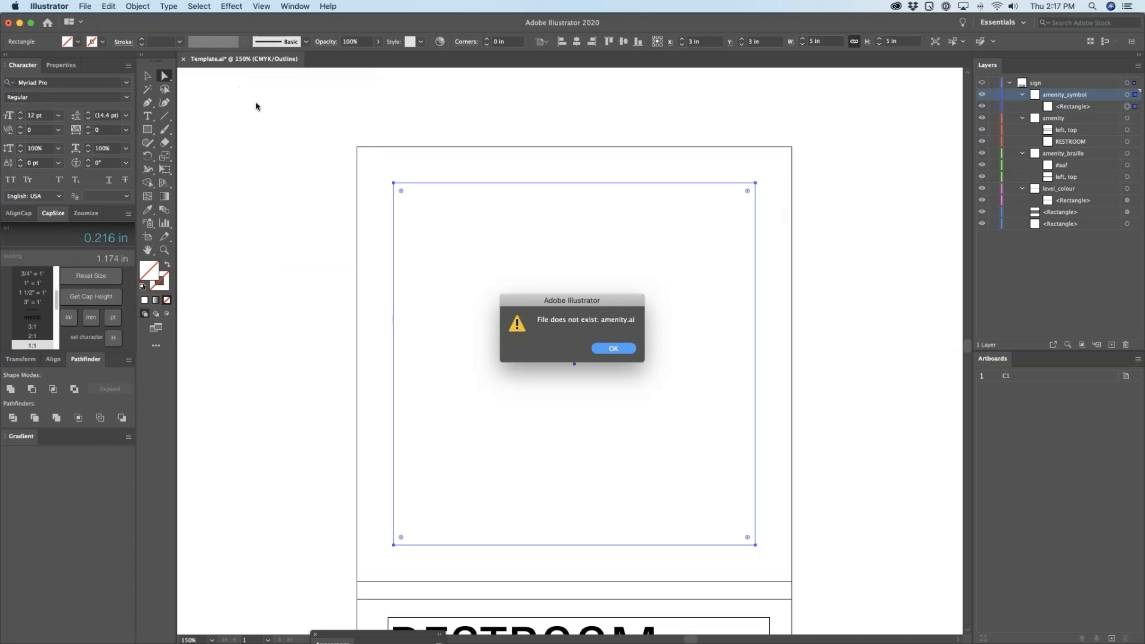
pyautogui.press('Return')
# Step: Switch to Finder and open amenity.ai from the Symbols folder inside Artwork - 101
pyautogui.press('super+Tab')
pyautogui.press('super+Tab')
pyautogui.press('super+Tab')
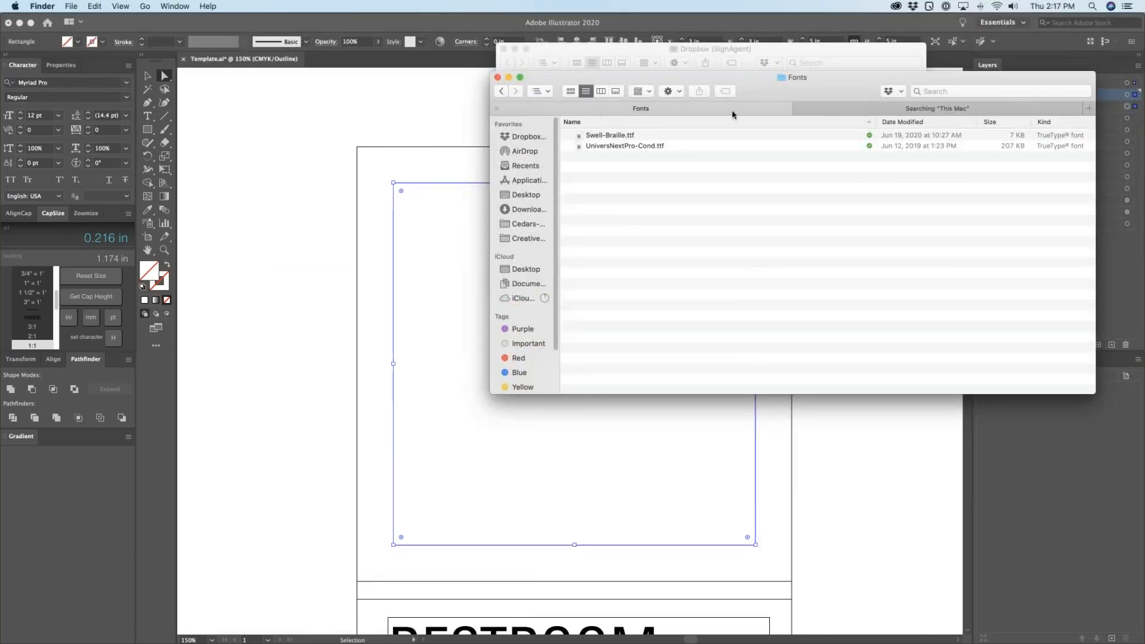
pyautogui.click(502, 91)
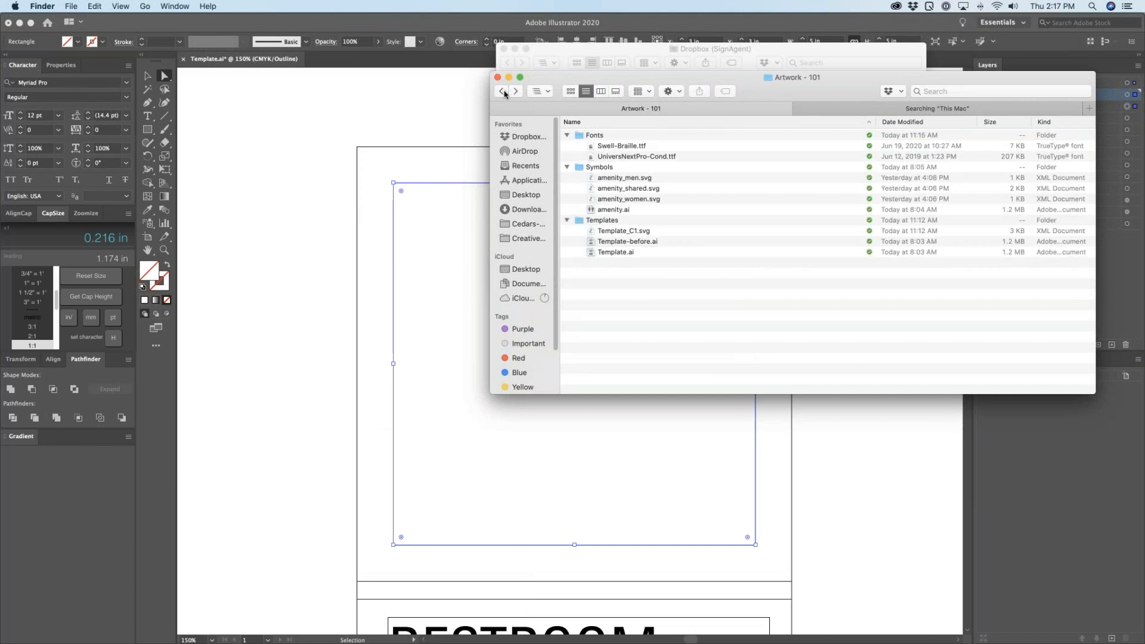
pyautogui.click(590, 211)
pyautogui.press('super+Tab')
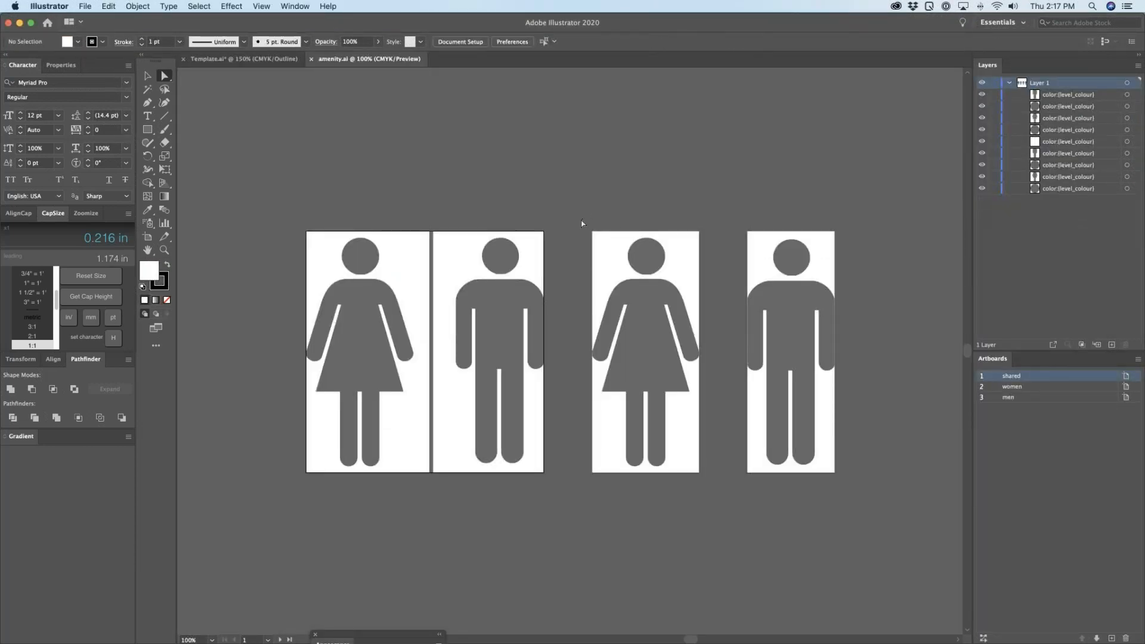
# Step: Inspect the shared, women and men artboards in artboard editing mode, and select the woman pictogram on the women artboard
pyautogui.press('super+minus')
pyautogui.press('super+minus')
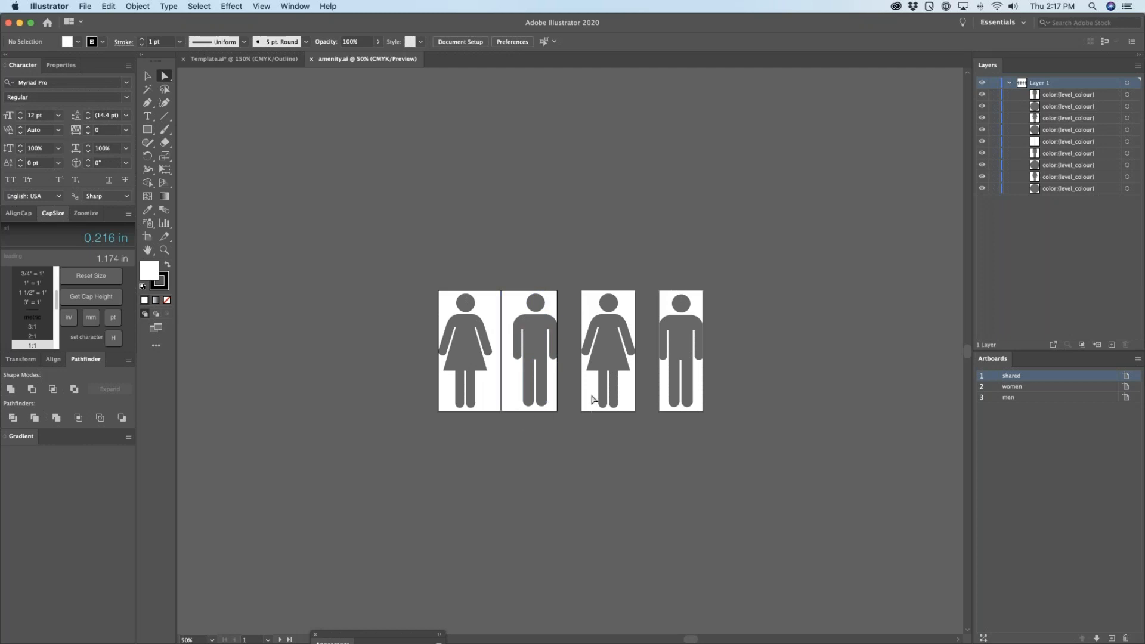
pyautogui.press('v')
pyautogui.press('alt+super+p')
pyautogui.click(240, 111)
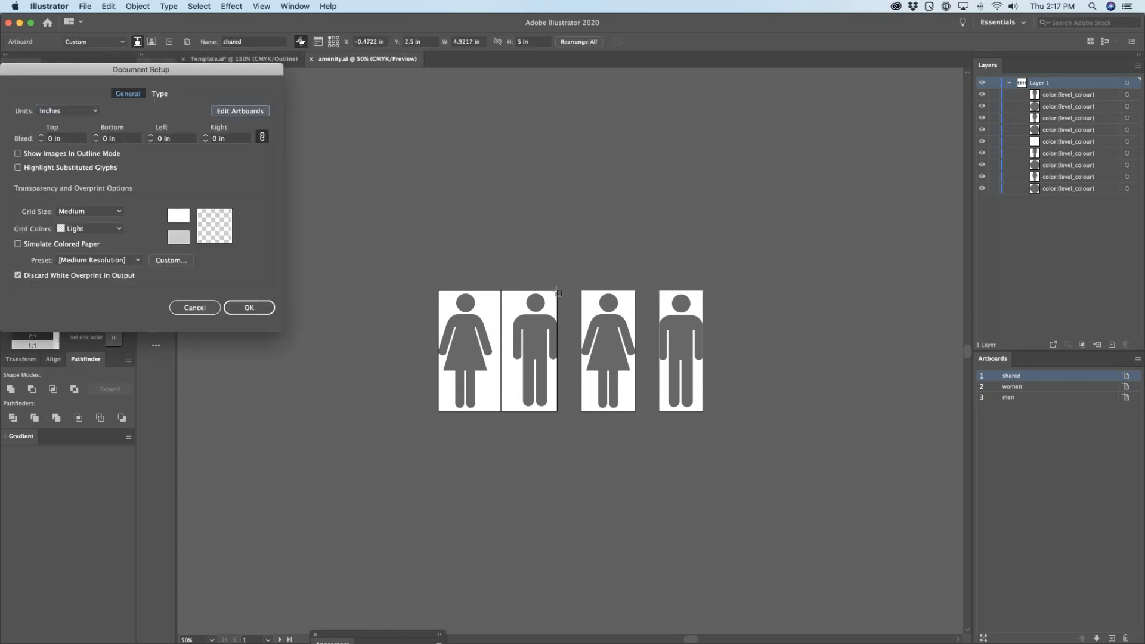
pyautogui.click(621, 294)
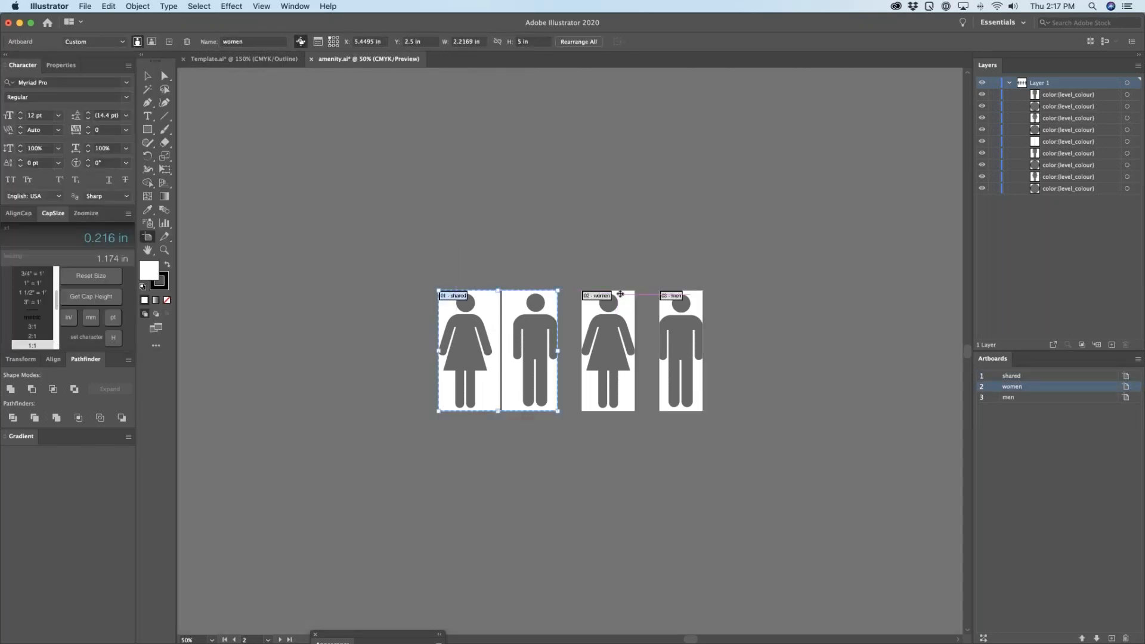
pyautogui.moveTo(609, 293); pyautogui.dragTo(609, 290)
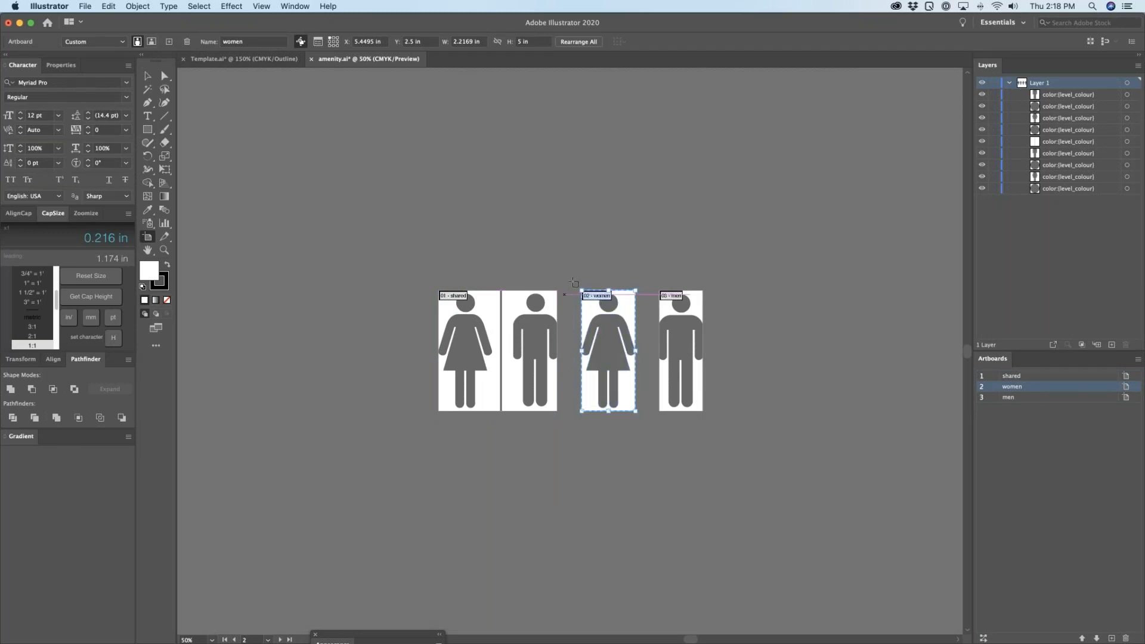
pyautogui.press('Escape')
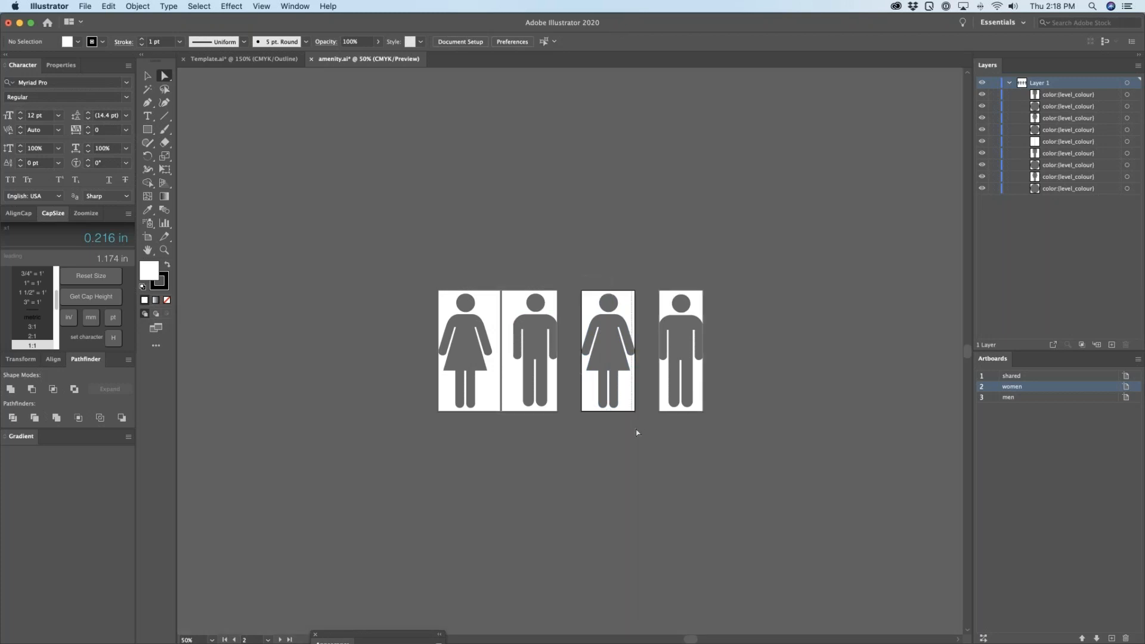
pyautogui.click(608, 357)
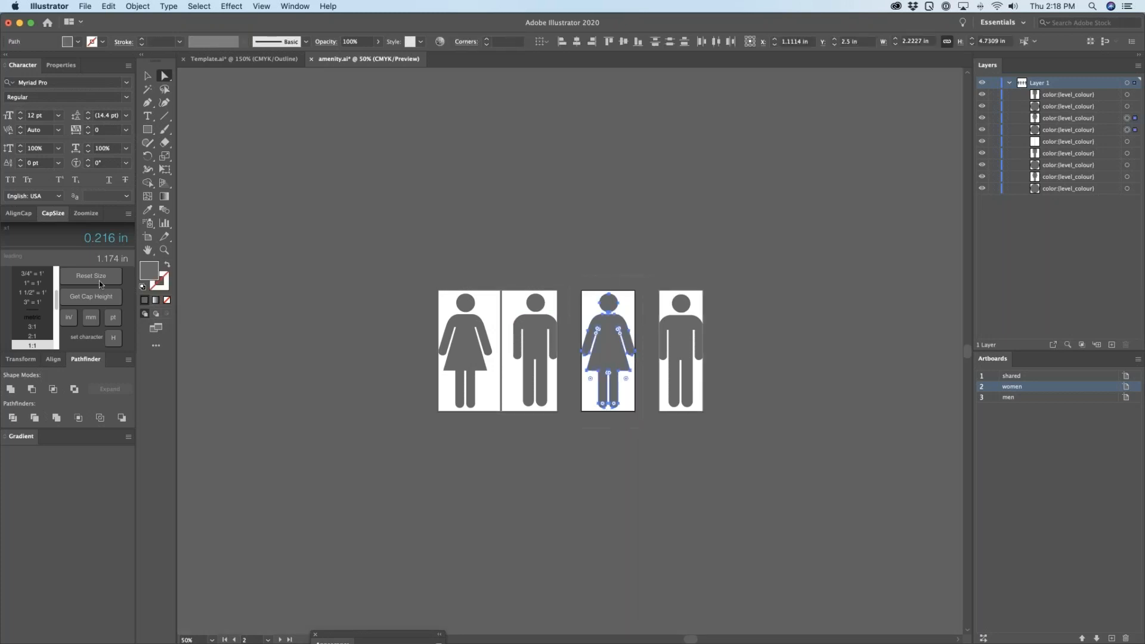
# Step: Fit the women artboard to the bounds of the selected woman pictogram, and deselect the artwork
pyautogui.click(149, 239)
pyautogui.click(111, 41)
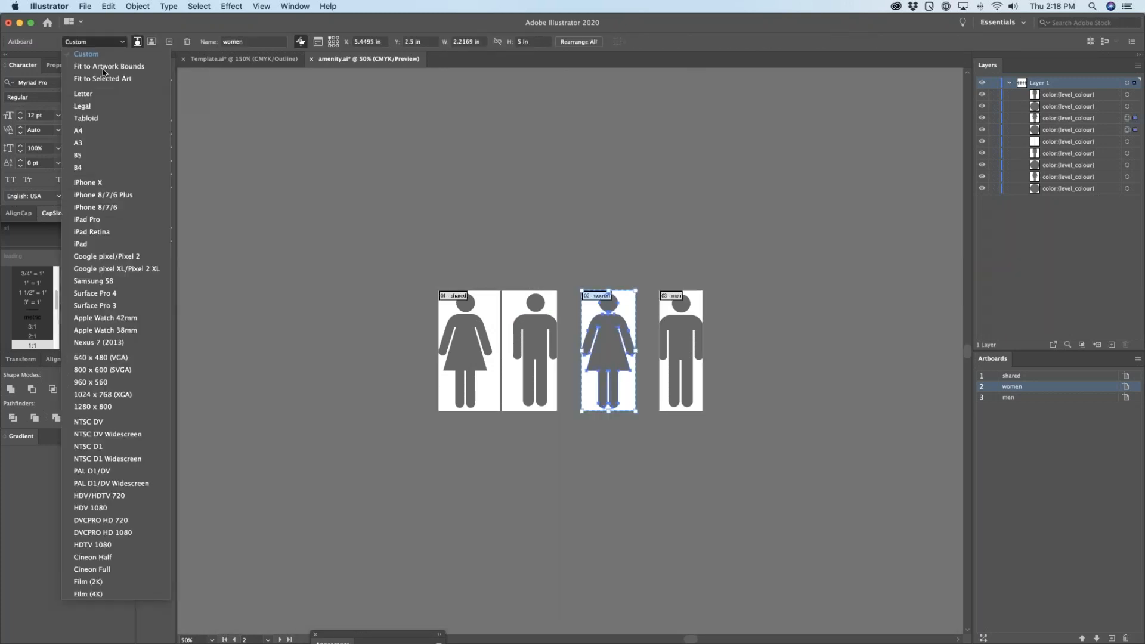
pyautogui.click(104, 84)
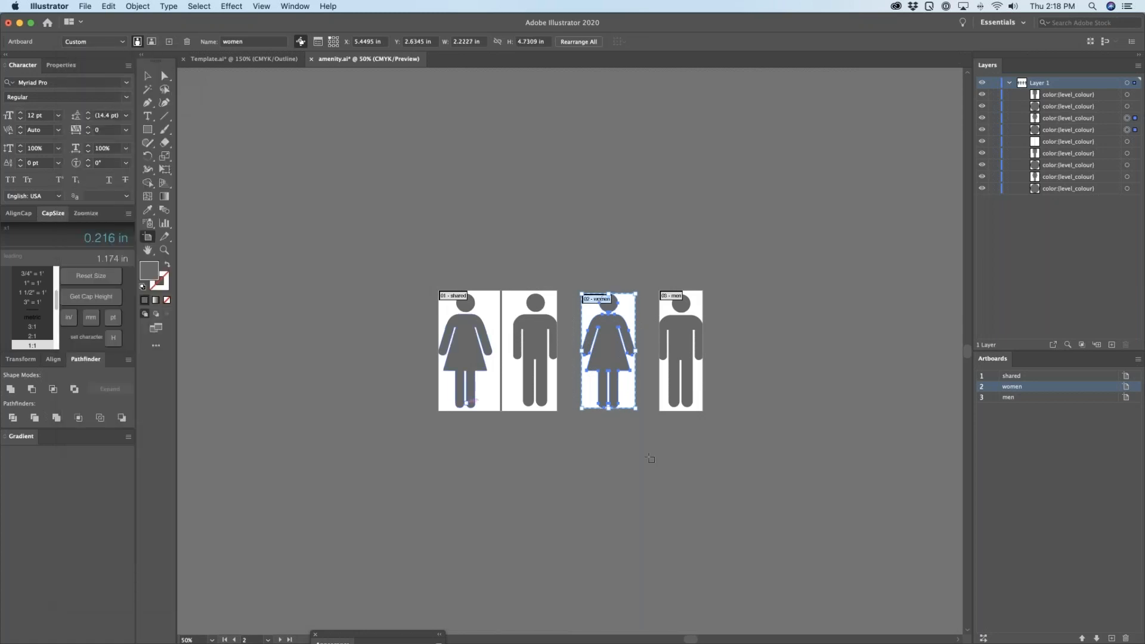
pyautogui.press('a')
pyautogui.click(607, 429)
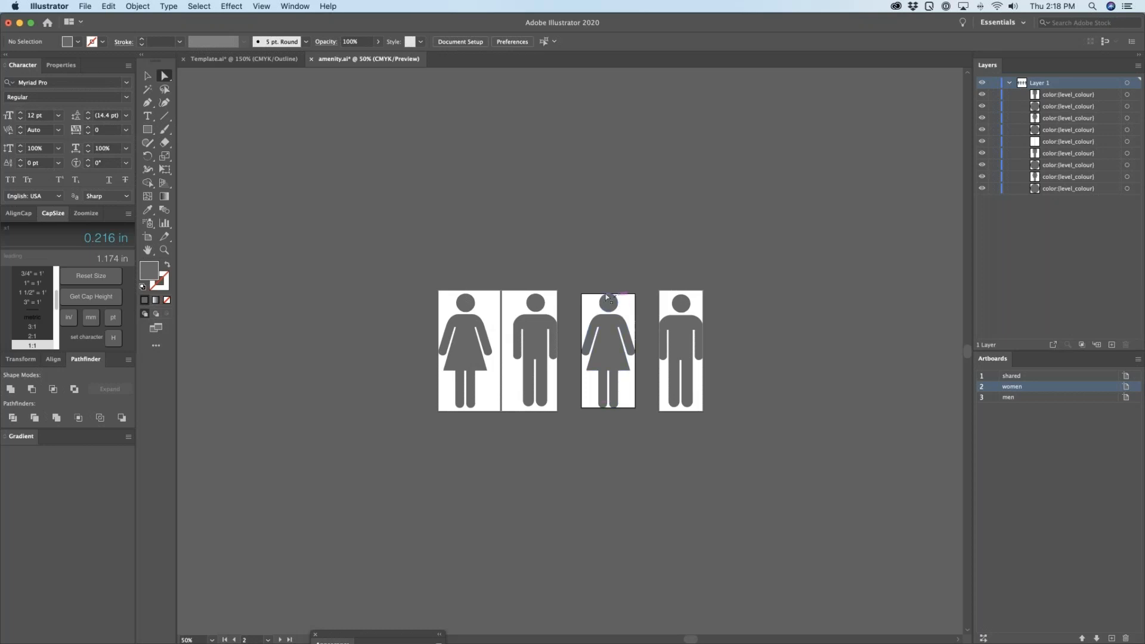
# Step: Check the square placeholder in Template.ai, and undo the women artboard fit in amenity.ai, leaving the artwork deselected
pyautogui.click(254, 58)
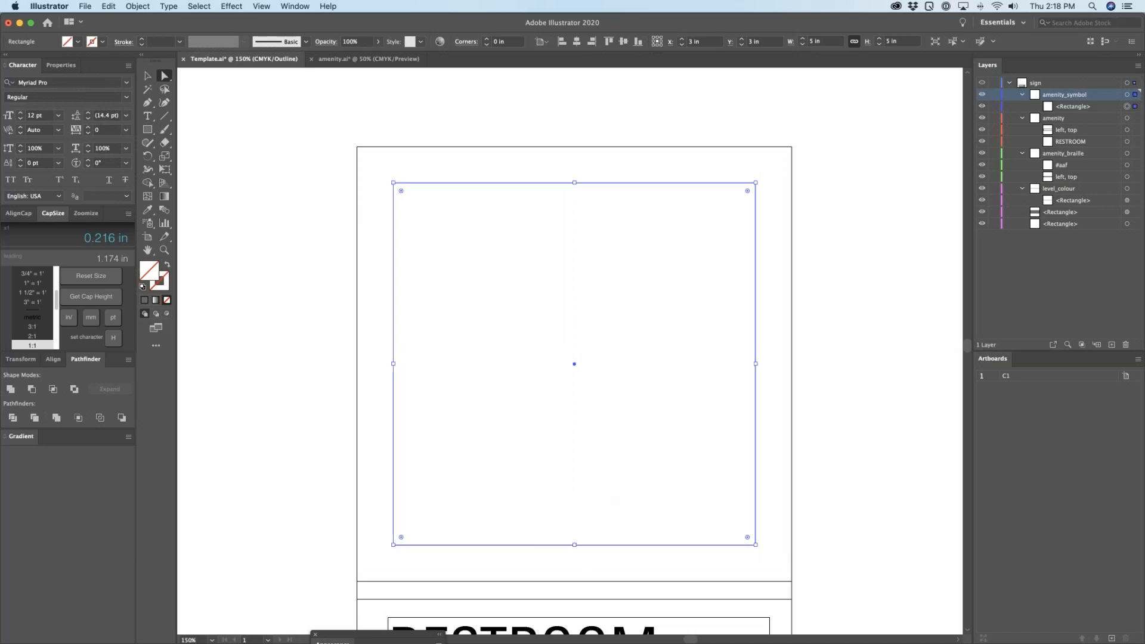
pyautogui.press('super+Tab')
pyautogui.press('super+shift+Tab')
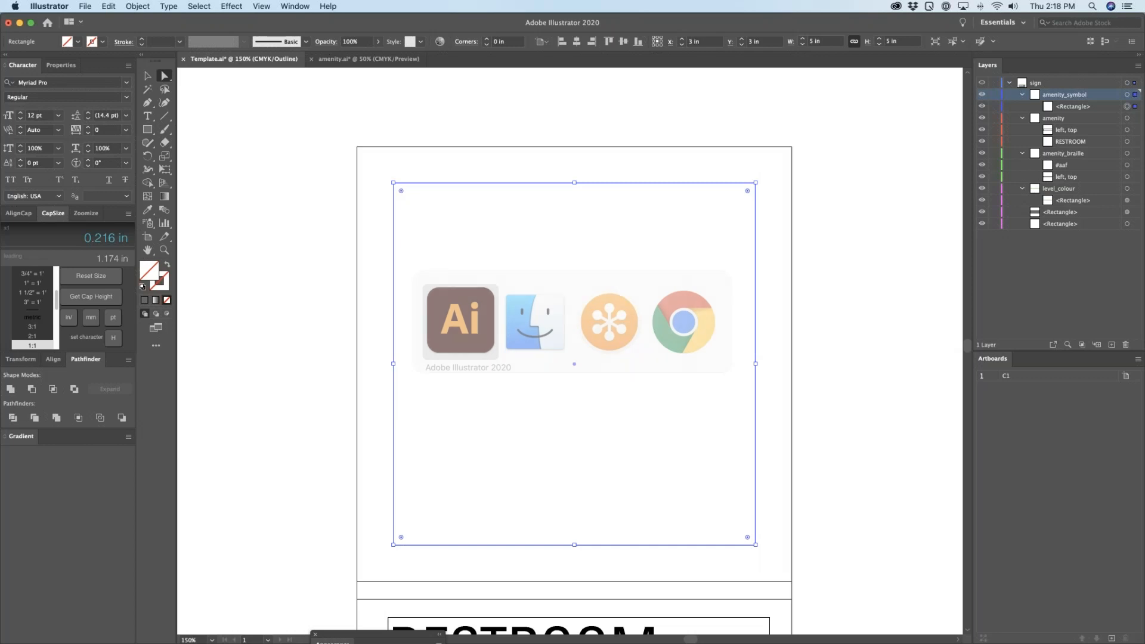
pyautogui.click(329, 61)
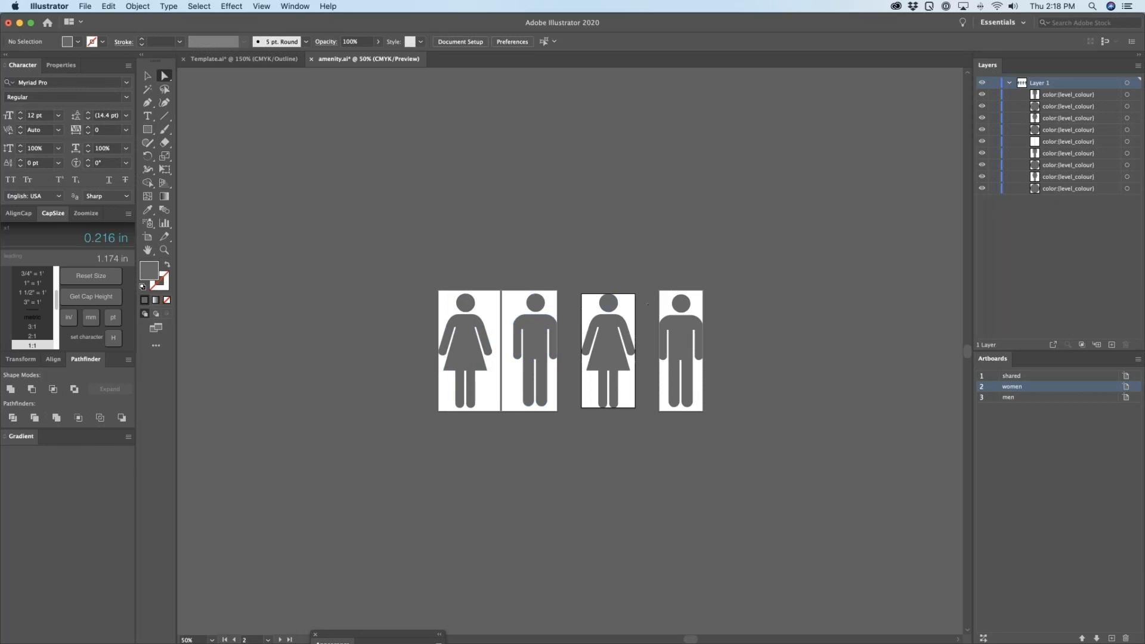
pyautogui.press('super+z')
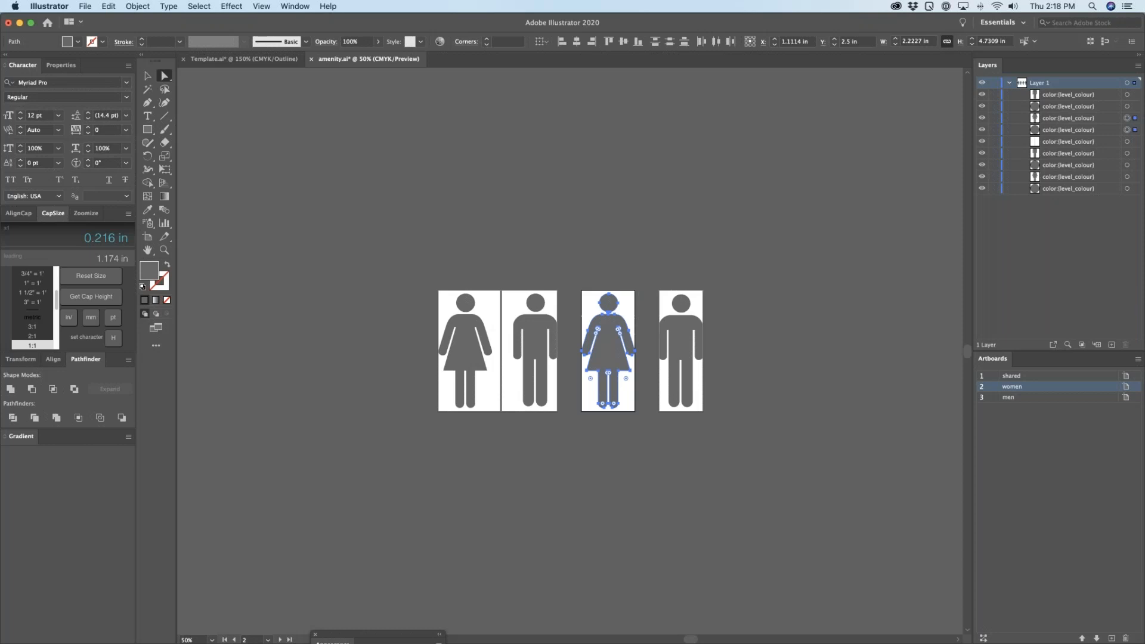
pyautogui.click(578, 433)
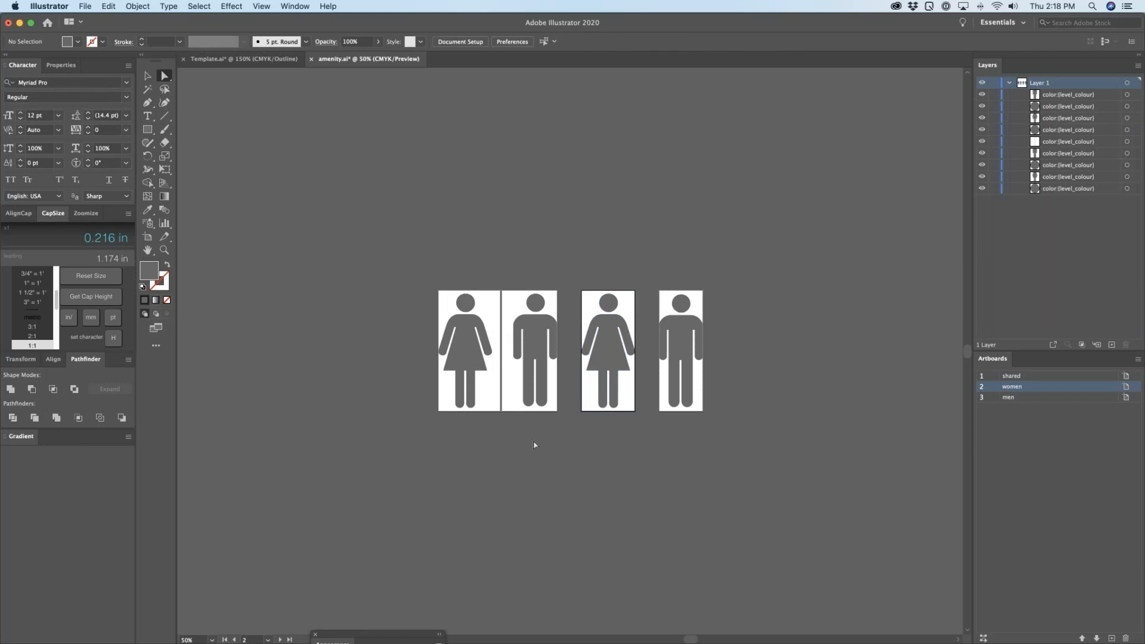
# Step: Return to Template.ai and reselect the square placeholder rectangle in the amenity_symbol sublayer to examine it
pyautogui.press('super+Tab')
pyautogui.press('super+shift+Tab')
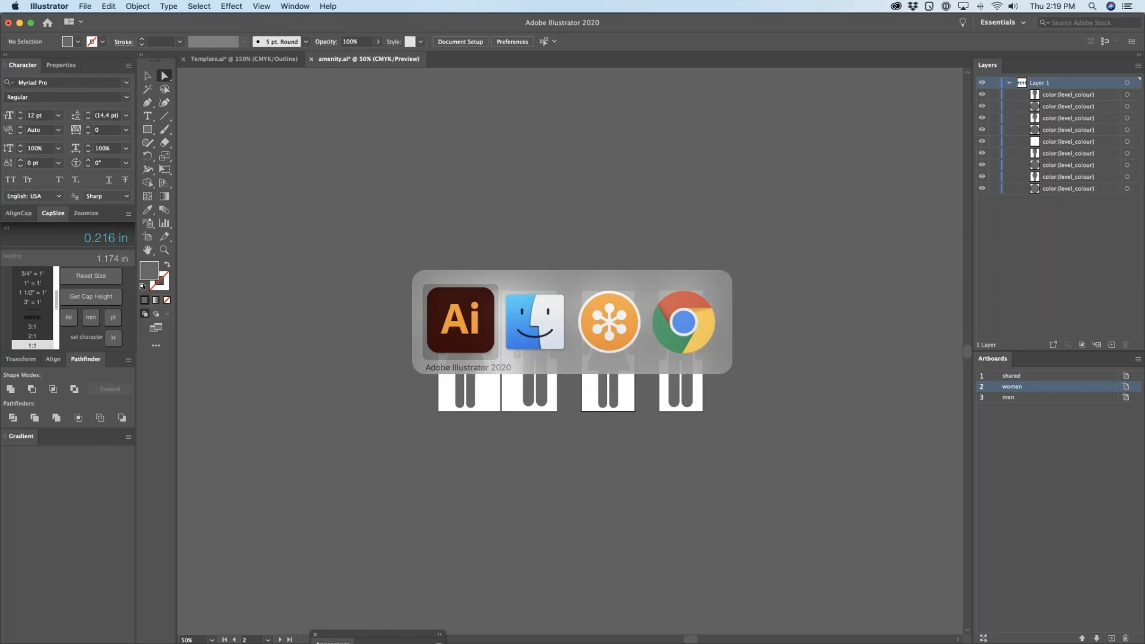
pyautogui.click(256, 59)
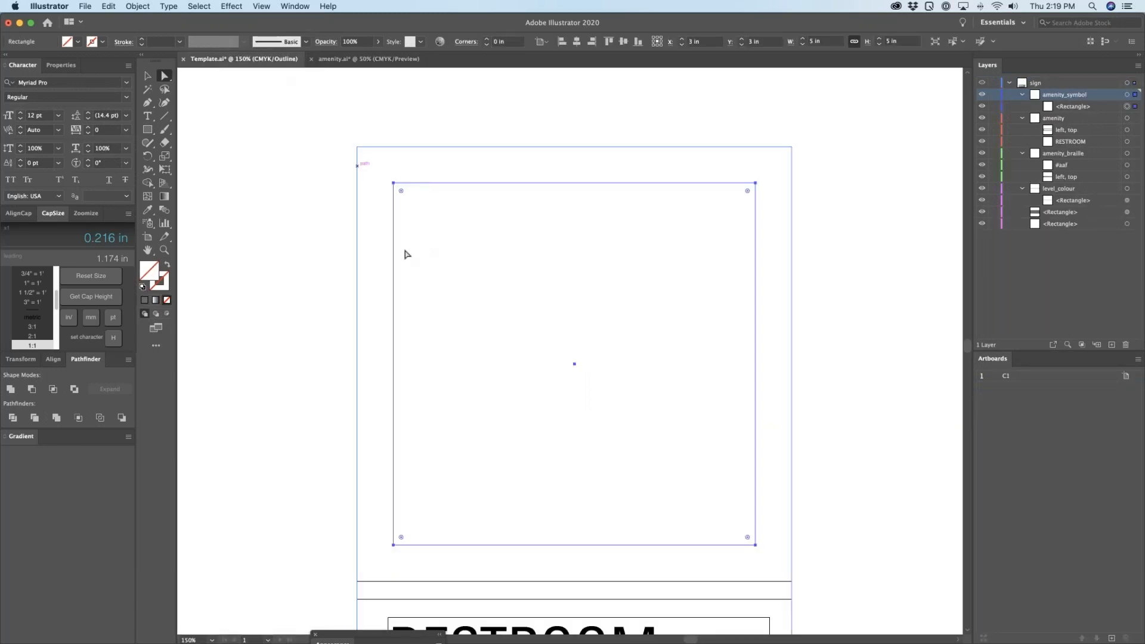
pyautogui.click(410, 278)
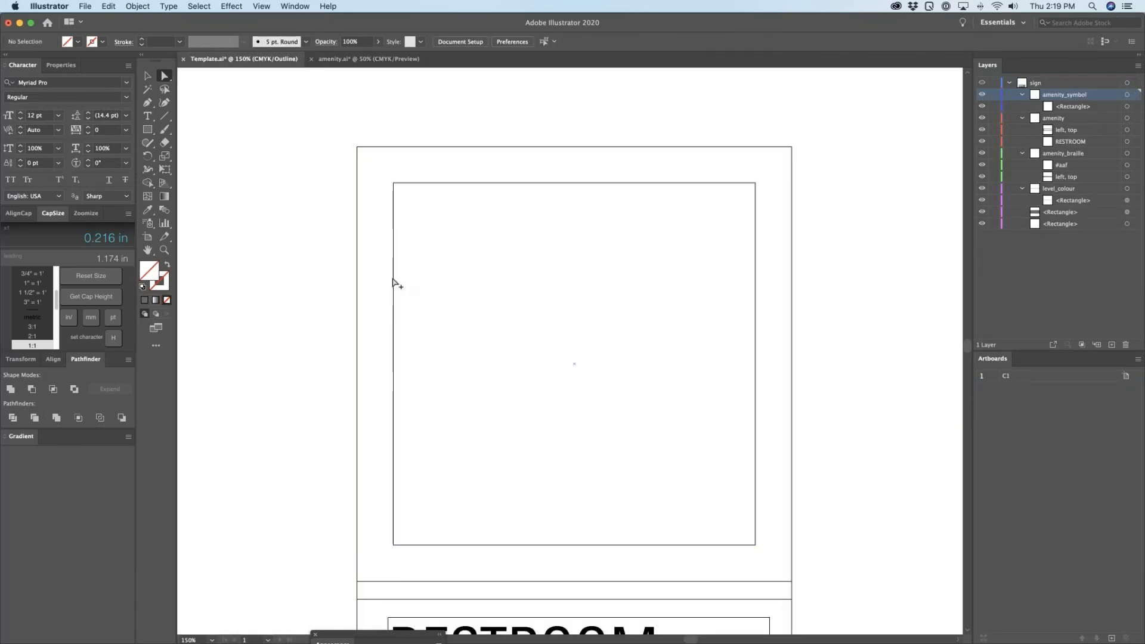
pyautogui.keyDown('alt'); pyautogui.click(392, 278); pyautogui.keyUp('alt')
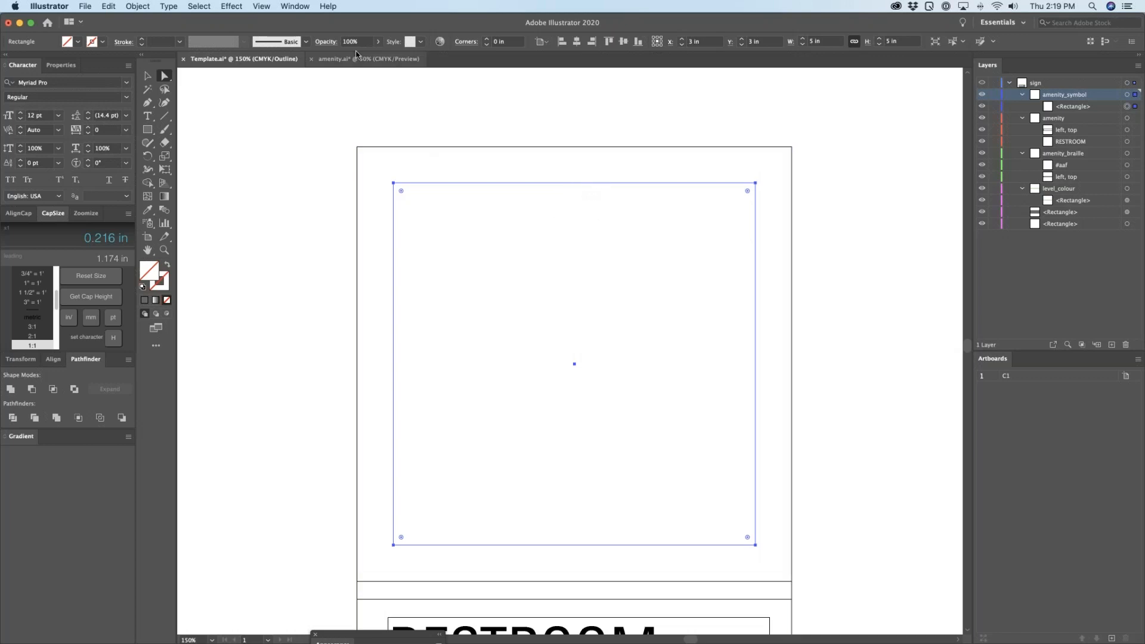
# Step: Copy the woman pictogram from the women artboard in amenity.ai and paste it inside the square placeholder in Template.ai
pyautogui.click(358, 58)
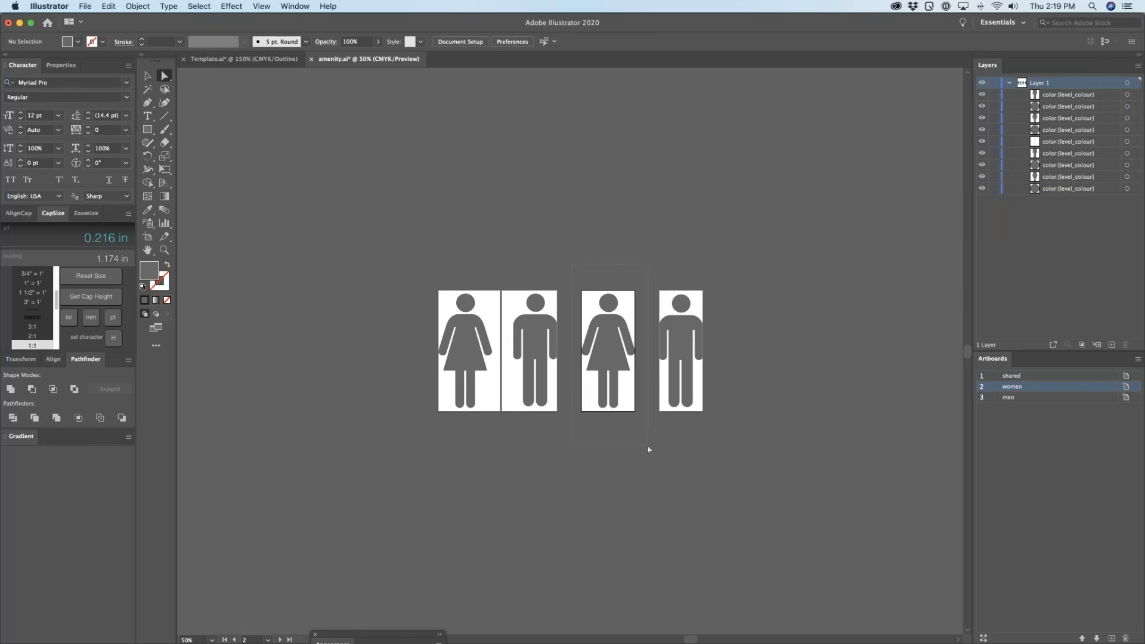
pyautogui.moveTo(572, 264); pyautogui.dragTo(647, 446)
pyautogui.click(231, 60)
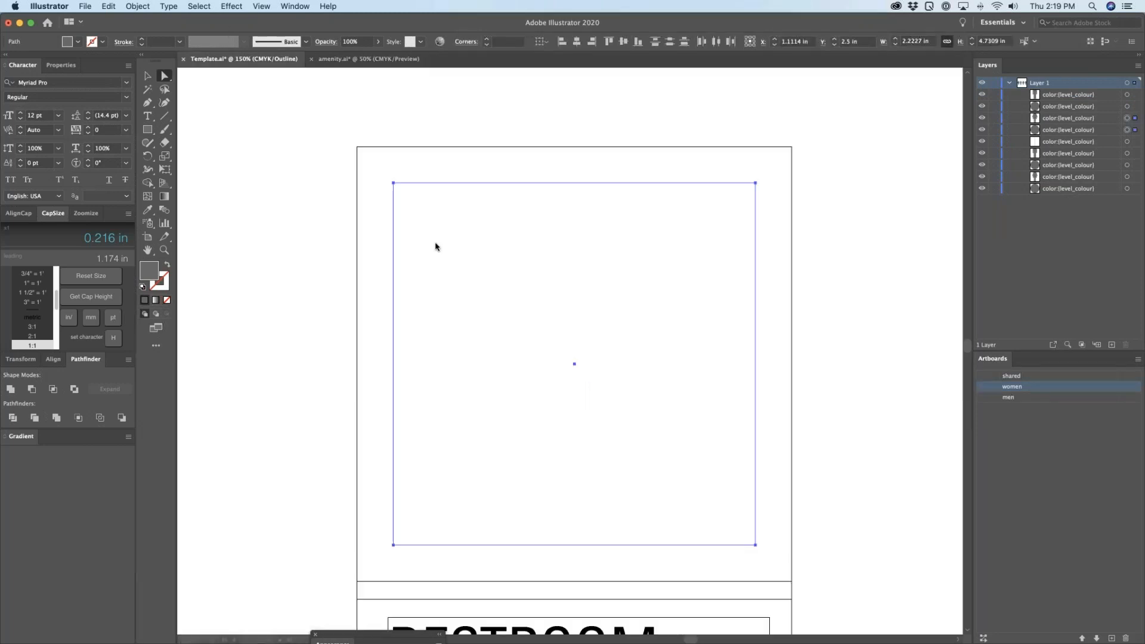
pyautogui.hotkey('ctrl', 'v')
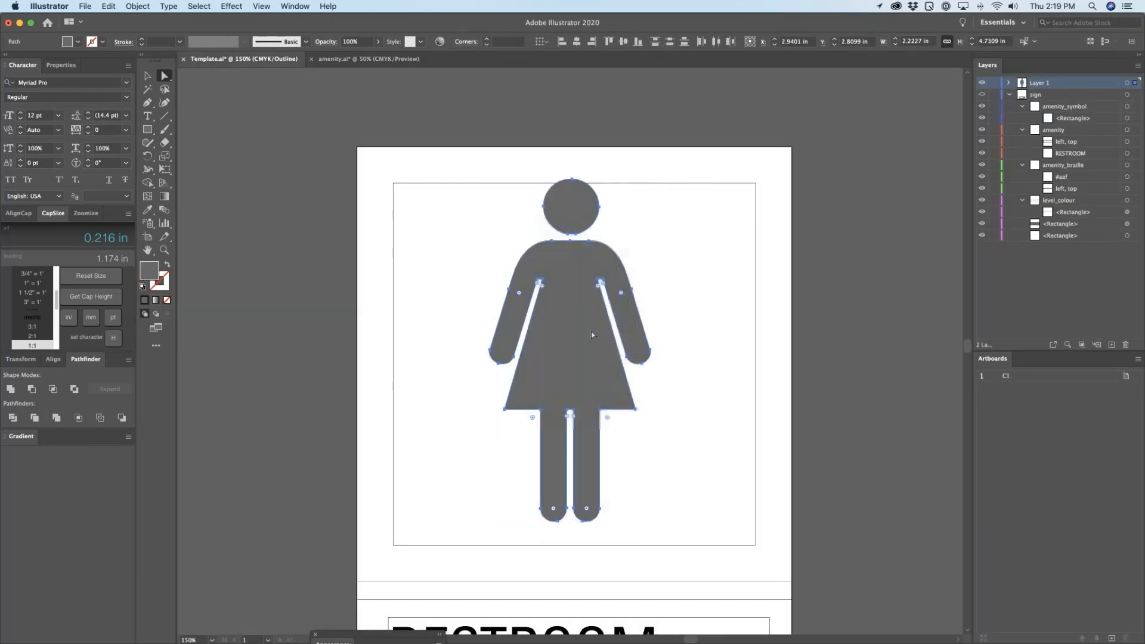
pyautogui.moveTo(589, 338); pyautogui.dragTo(593, 339)
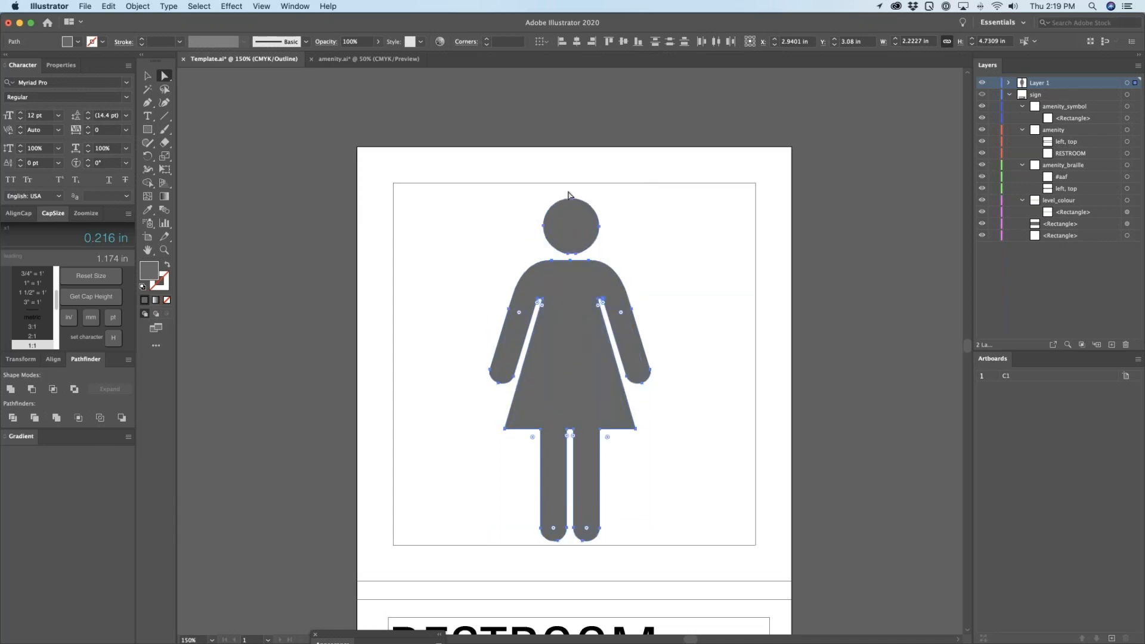
# Step: Scale the woman pictogram proportionally to the placeholder's full 5 in height, touching its upper and lower edges
pyautogui.press('v')
pyautogui.moveTo(571, 197); pyautogui.dragTo(568, 182)
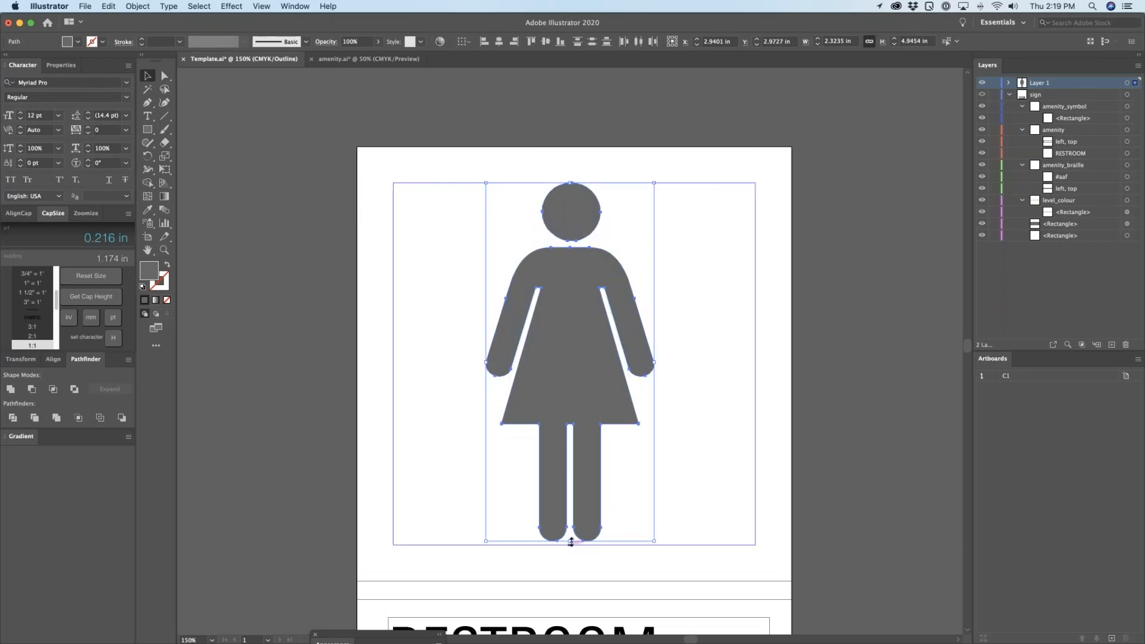
pyautogui.moveTo(570, 540); pyautogui.dragTo(571, 544)
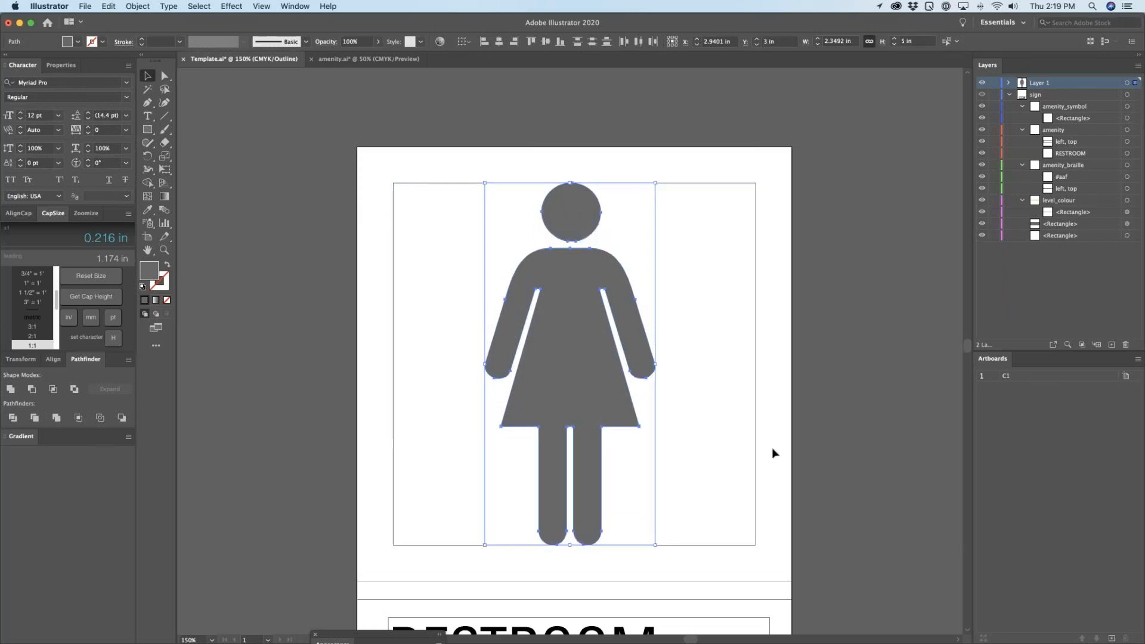
# Step: Undo the pictogram's last two resizes, and centre it in the square placeholder at X 3 in, Y 3 in, in outline view
pyautogui.press('super+z')
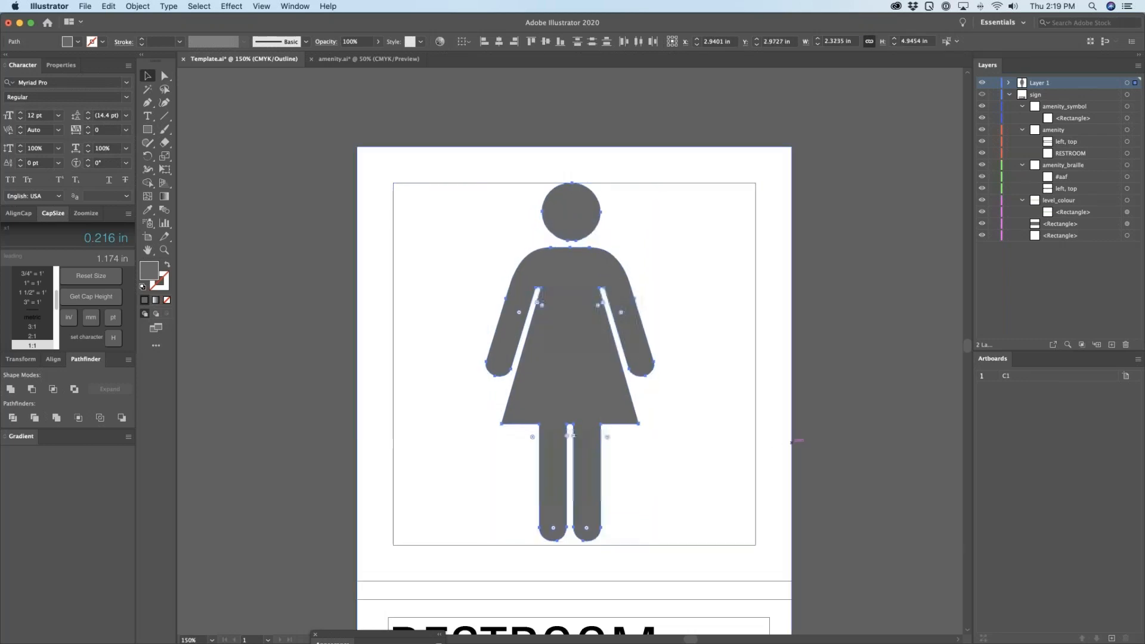
pyautogui.press('super+z')
pyautogui.moveTo(577, 390); pyautogui.dragTo(577, 383)
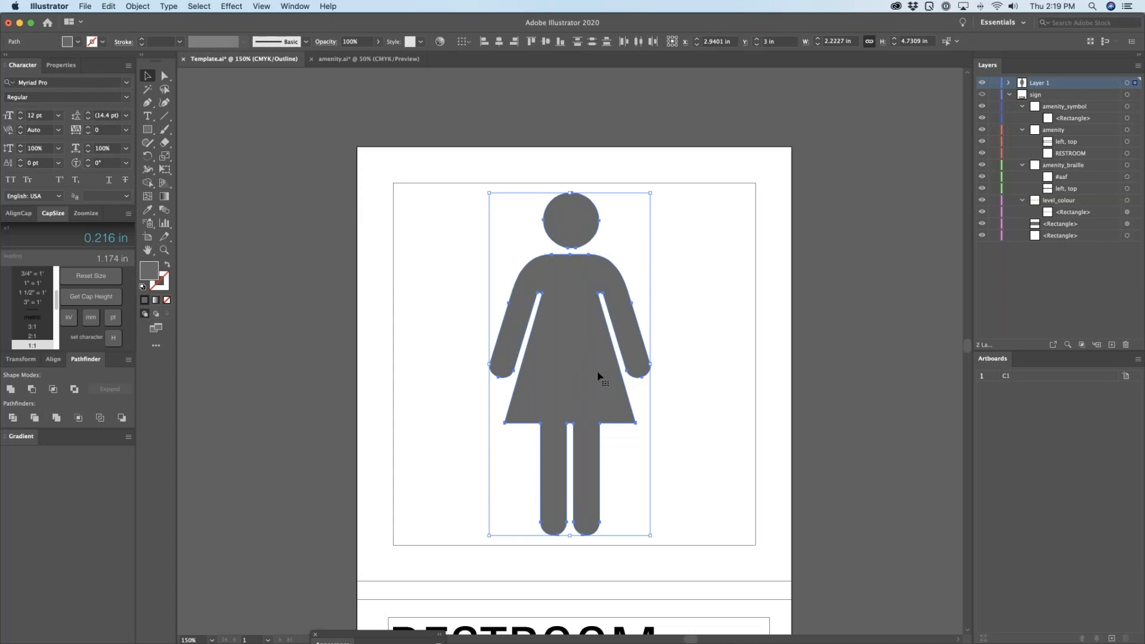
pyautogui.press('super+y')
pyautogui.press('super+y')
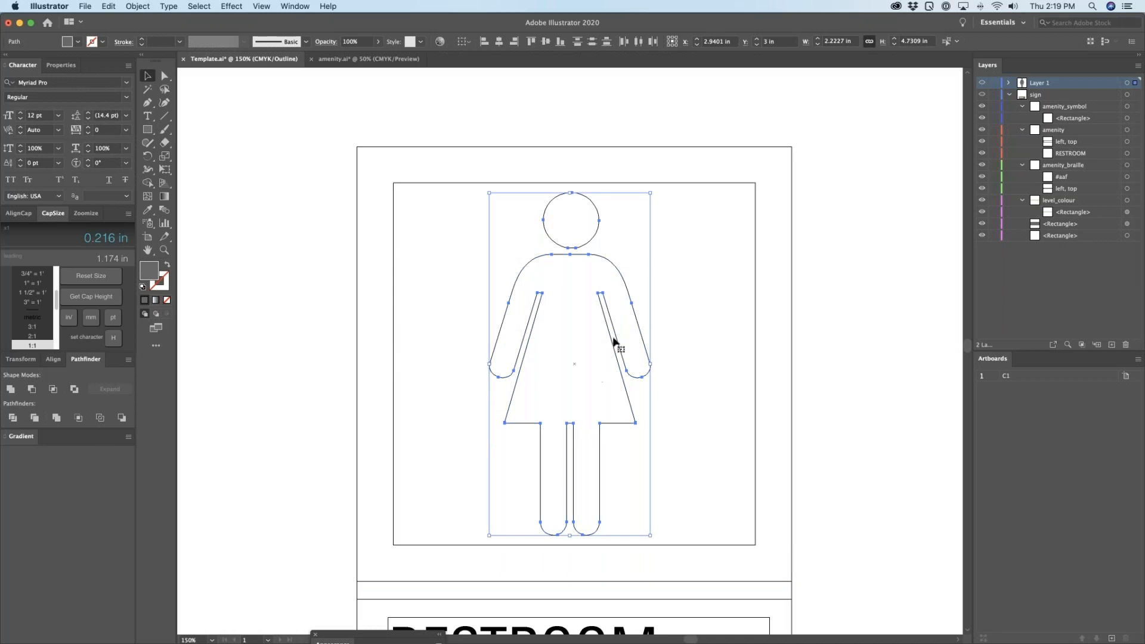
pyautogui.moveTo(614, 339); pyautogui.dragTo(617, 343)
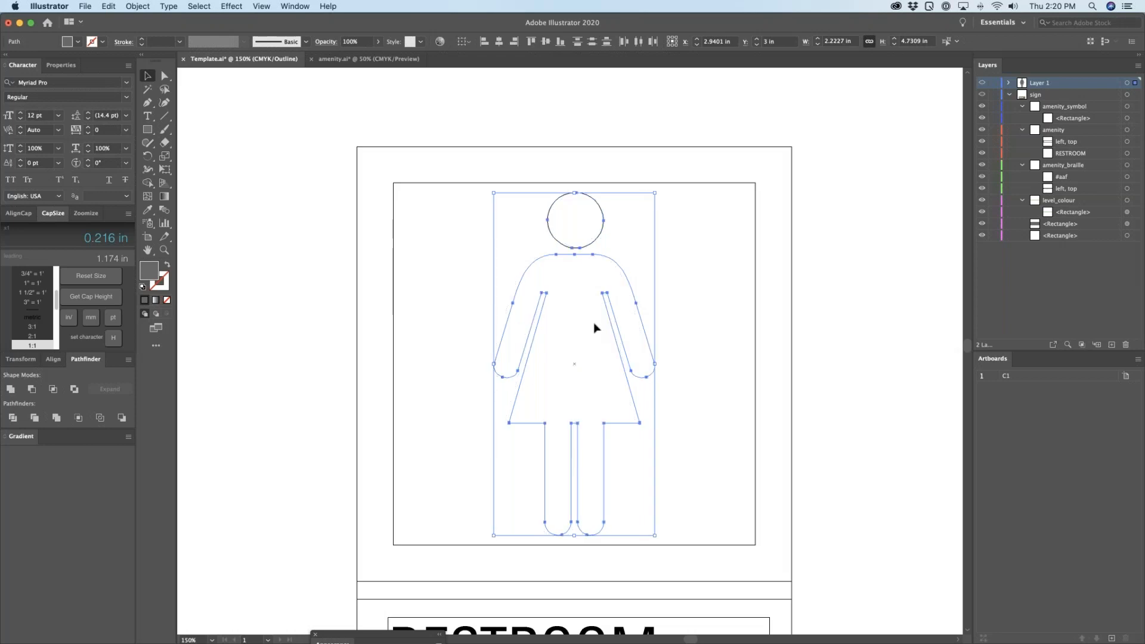
# Step: Align the woman pictogram with the placeholder's left edge, its right edge, and back to its centre
pyautogui.press('a')
pyautogui.click(493, 363)
pyautogui.moveTo(400, 369); pyautogui.dragTo(405, 376)
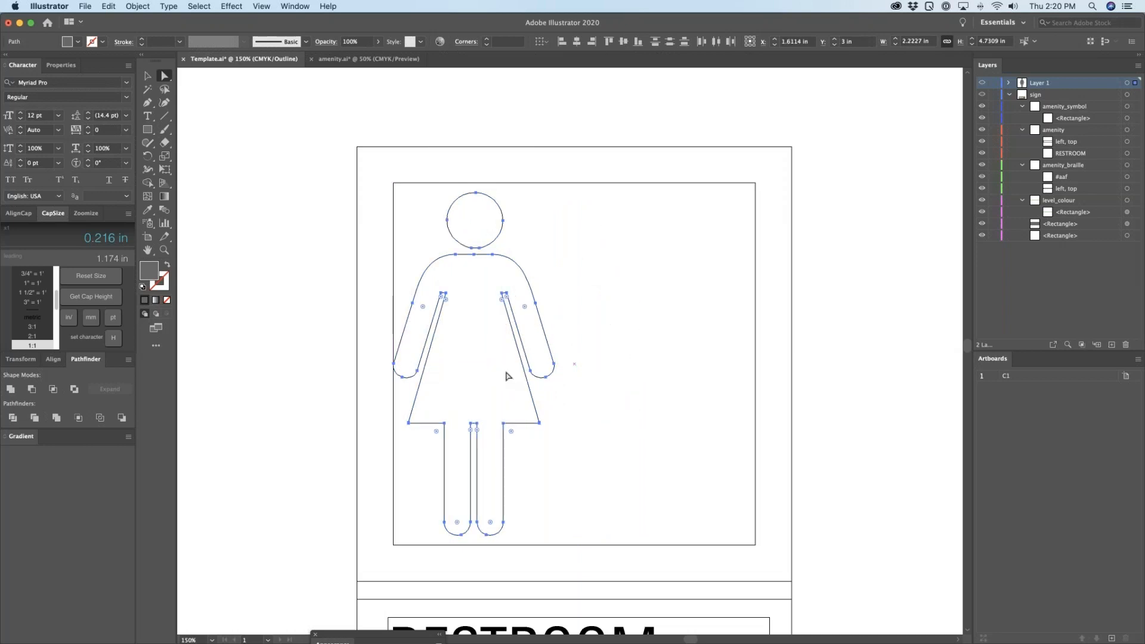
pyautogui.moveTo(554, 363); pyautogui.dragTo(756, 366)
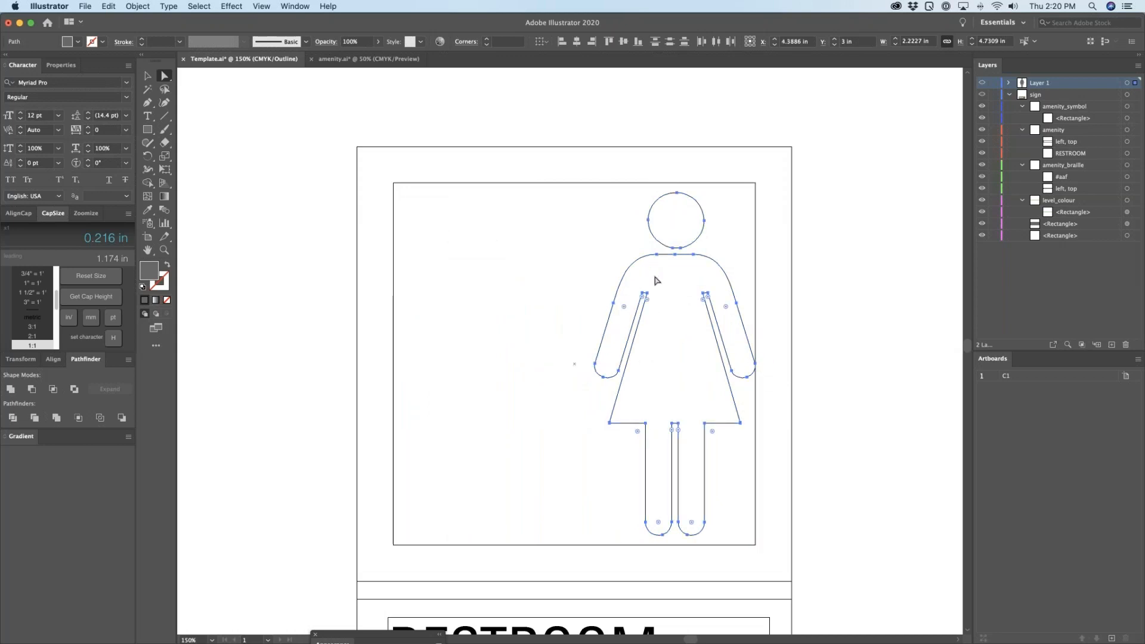
pyautogui.moveTo(620, 283); pyautogui.dragTo(523, 306)
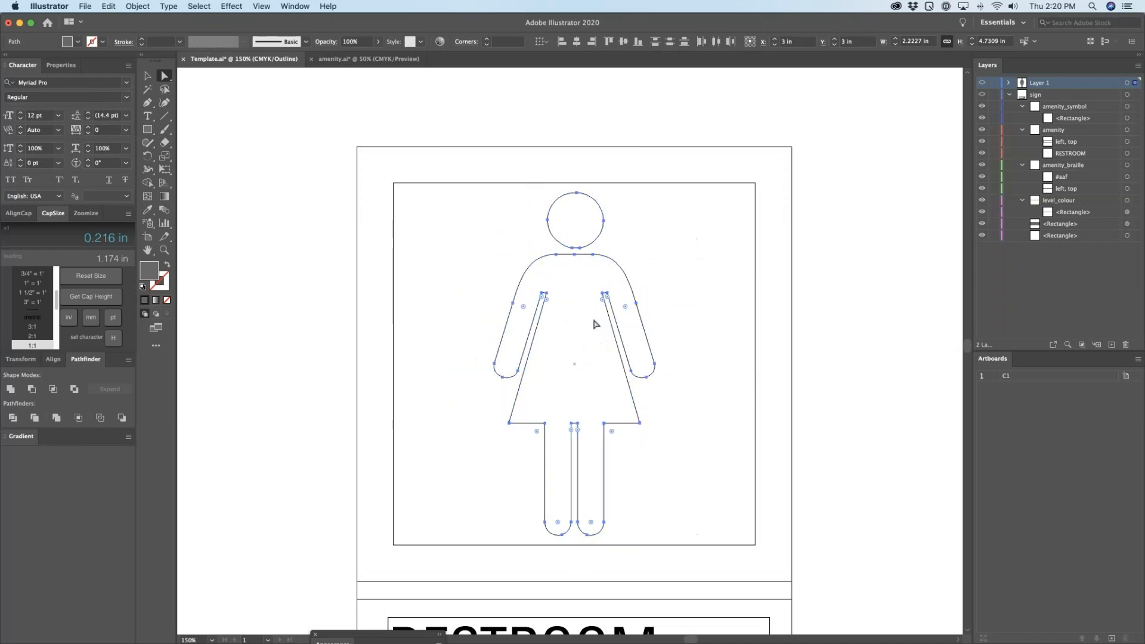
# Step: Rotate the woman pictogram 90° counterclockwise, and align it with the placeholder's upper edge and its lower edge
pyautogui.press('r')
pyautogui.moveTo(609, 238); pyautogui.dragTo(390, 305)
pyautogui.press('a')
pyautogui.moveTo(636, 300); pyautogui.dragTo(626, 202)
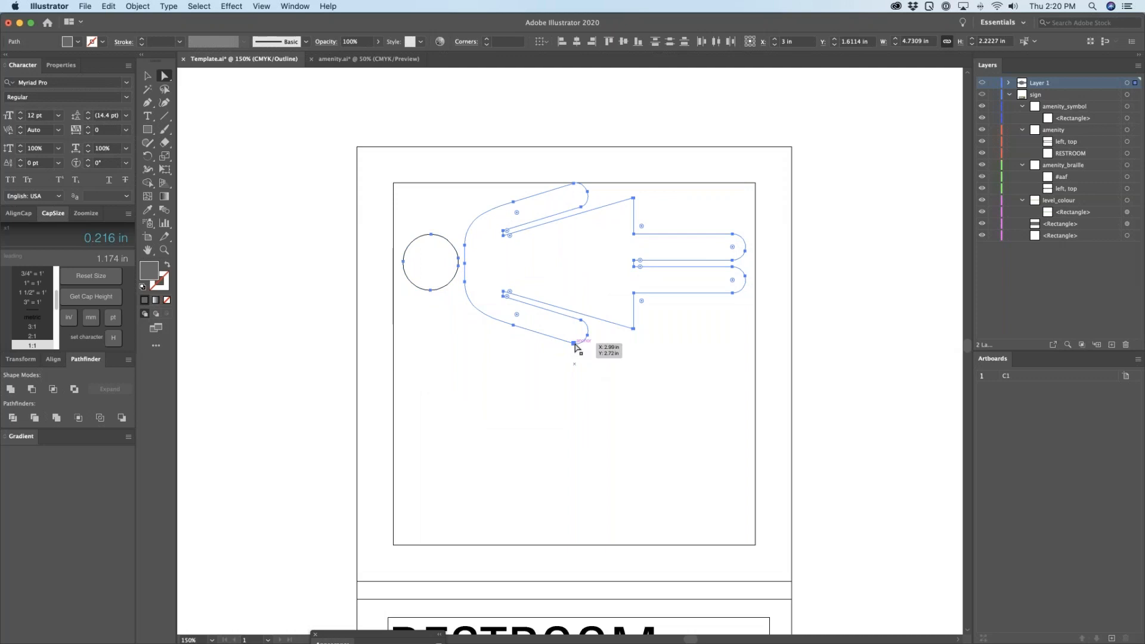
pyautogui.moveTo(576, 348); pyautogui.dragTo(578, 546)
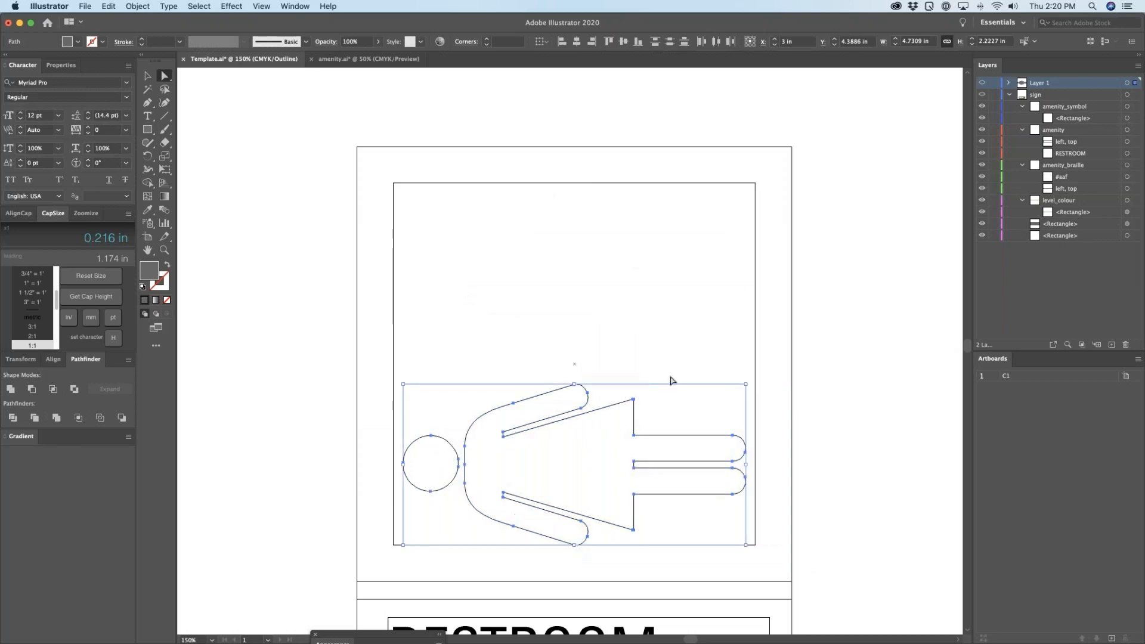
# Step: Undo the pictogram's last move, and delete the pictogram together with the emptied Layer 1
pyautogui.press('super+z')
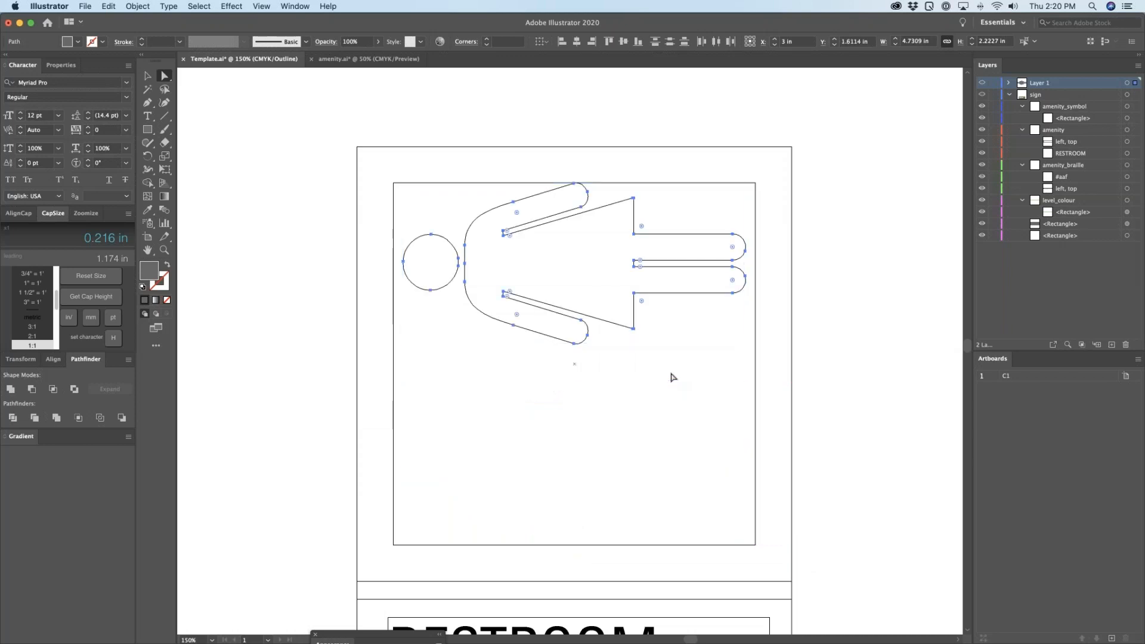
pyautogui.press('Delete')
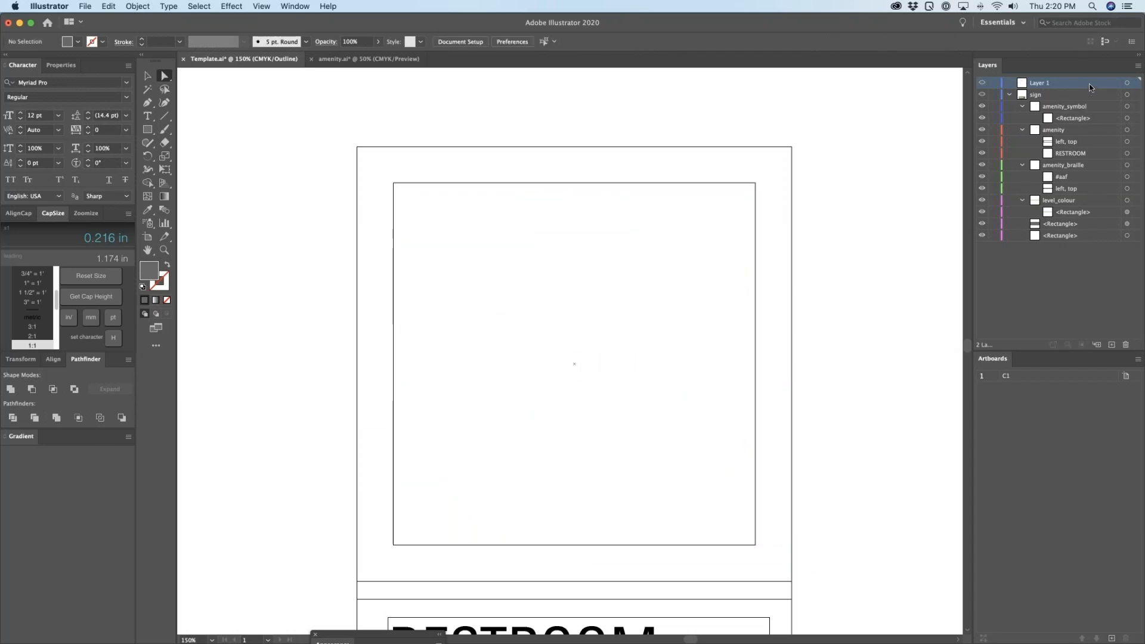
pyautogui.click(1125, 344)
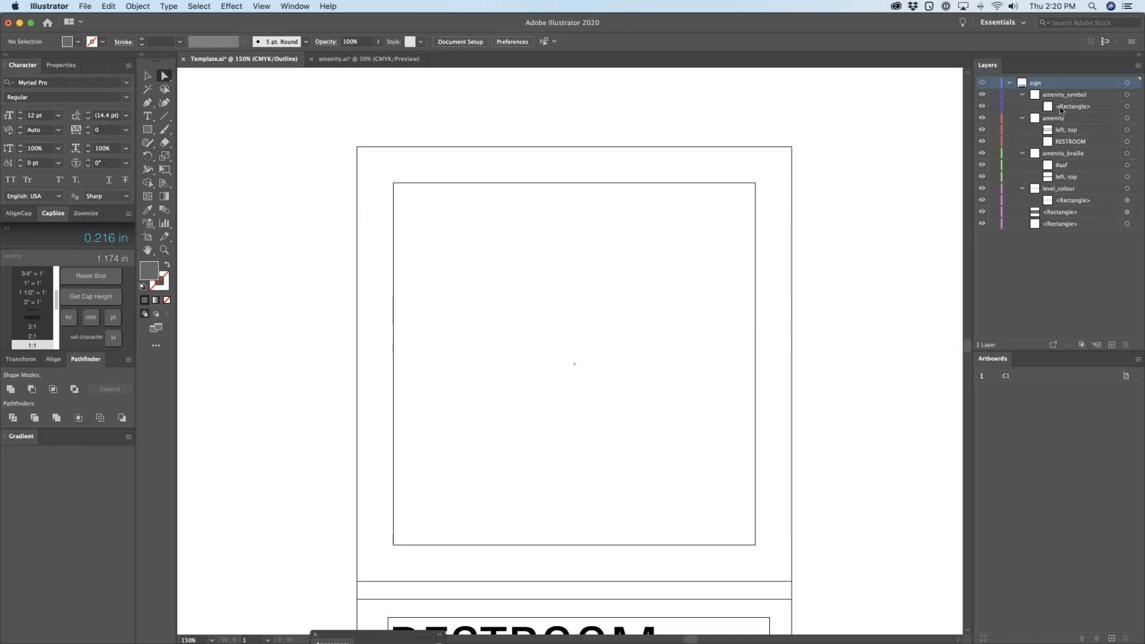
# Step: Rename the placeholder rectangle in the amenity_symbol sublayer as "left, middle"
pyautogui.doubleClick(1060, 108)
pyautogui.press('BackSpace')
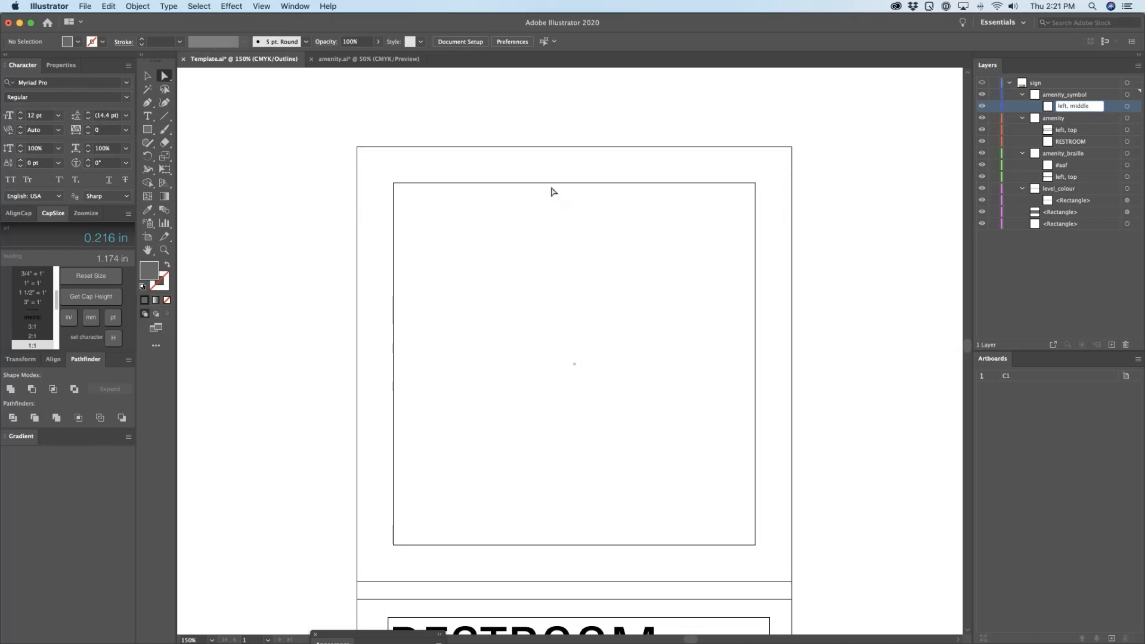
pyautogui.click(1025, 107)
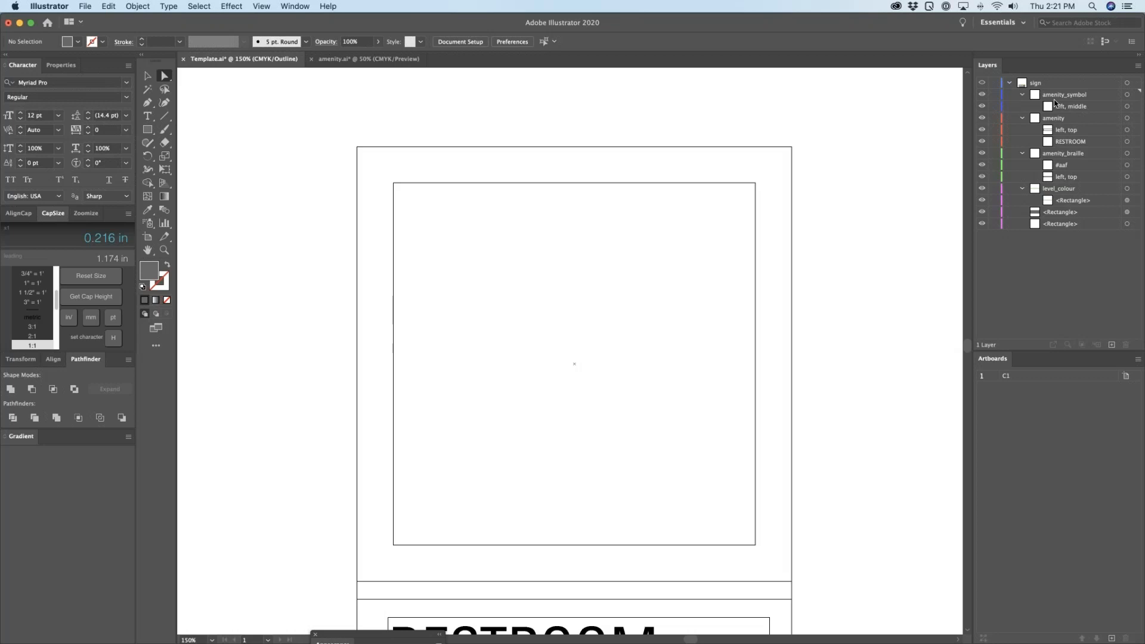
# Step: Highlight the rectangle entry in the level_colour sublayer and examine the whole sign layout
pyautogui.click(1059, 202)
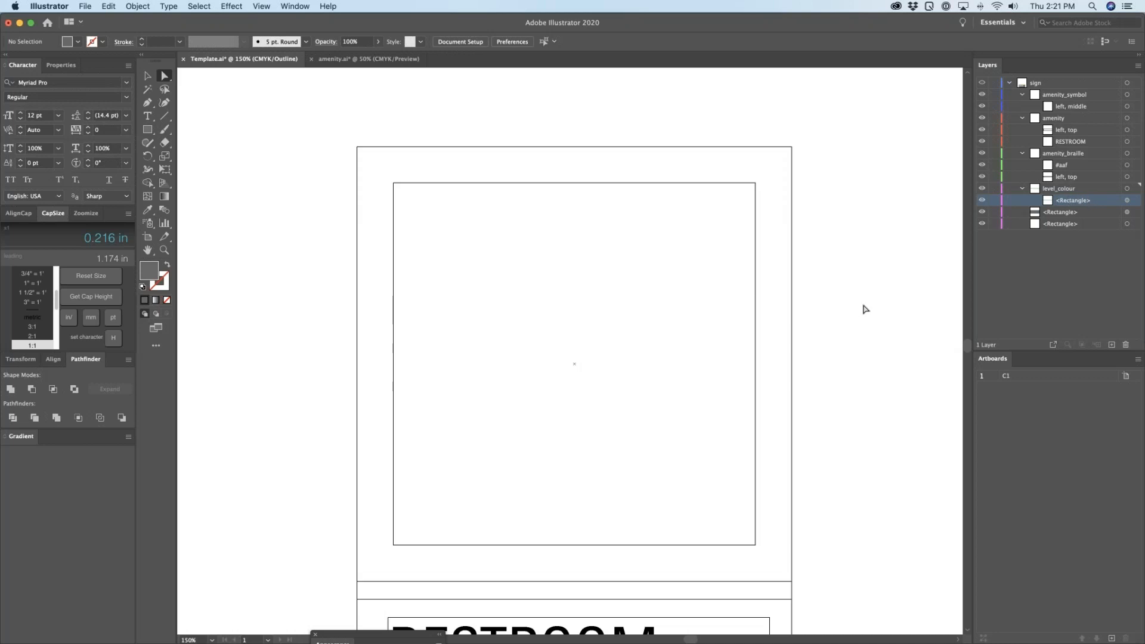
pyautogui.press('super+minus')
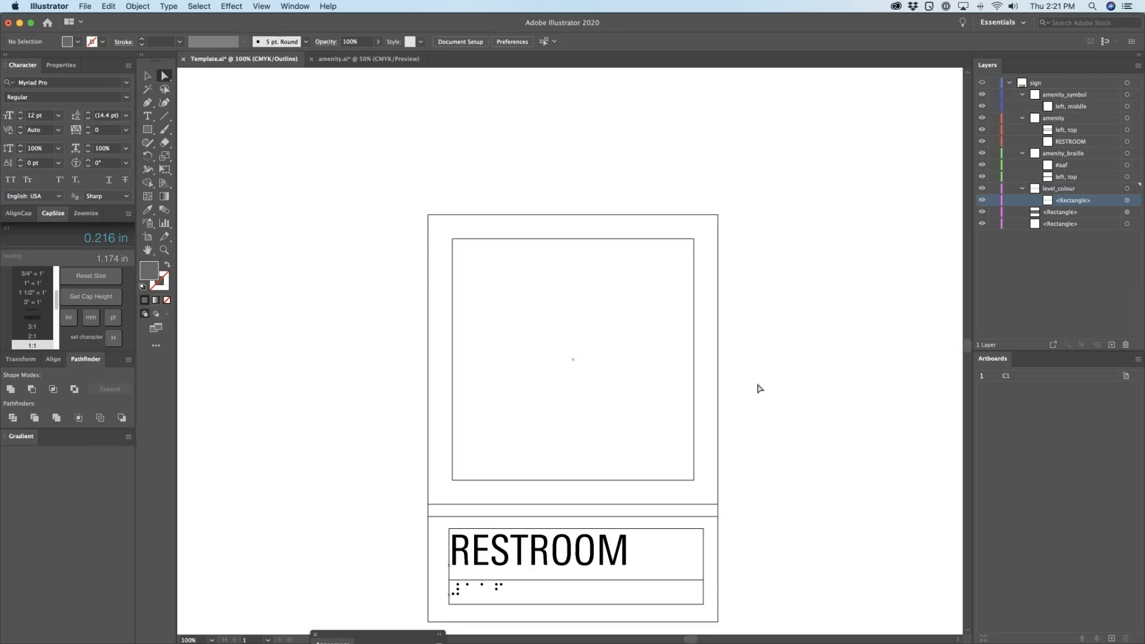
pyautogui.scroll(-3, 742, 351)
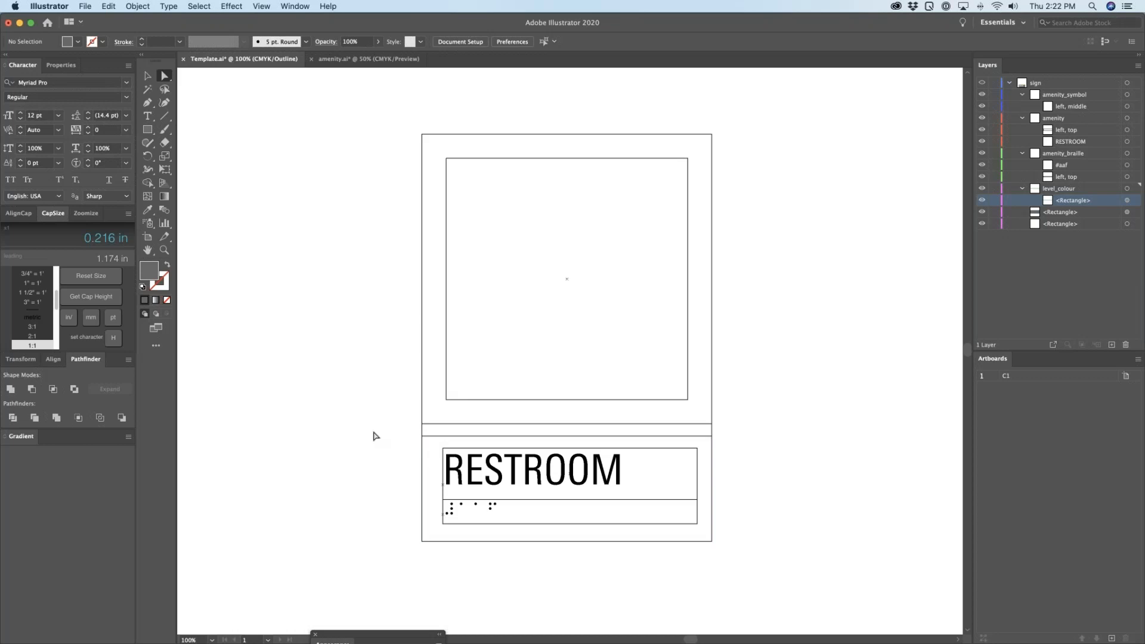
pyautogui.click(83, 8)
pyautogui.moveTo(123, 201)
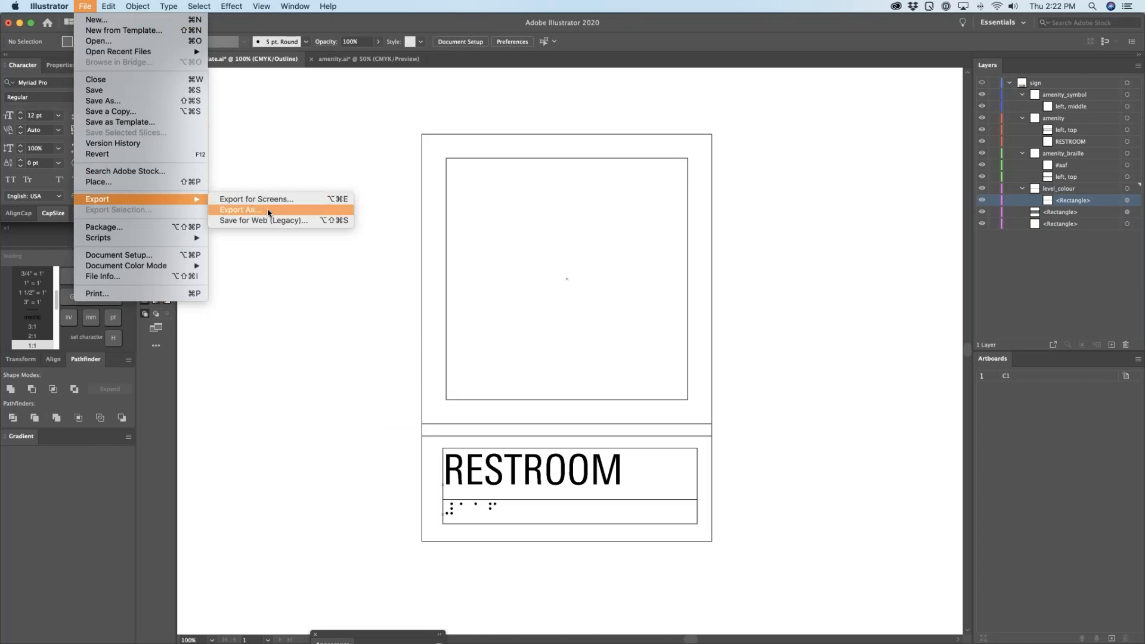
pyautogui.click(267, 210)
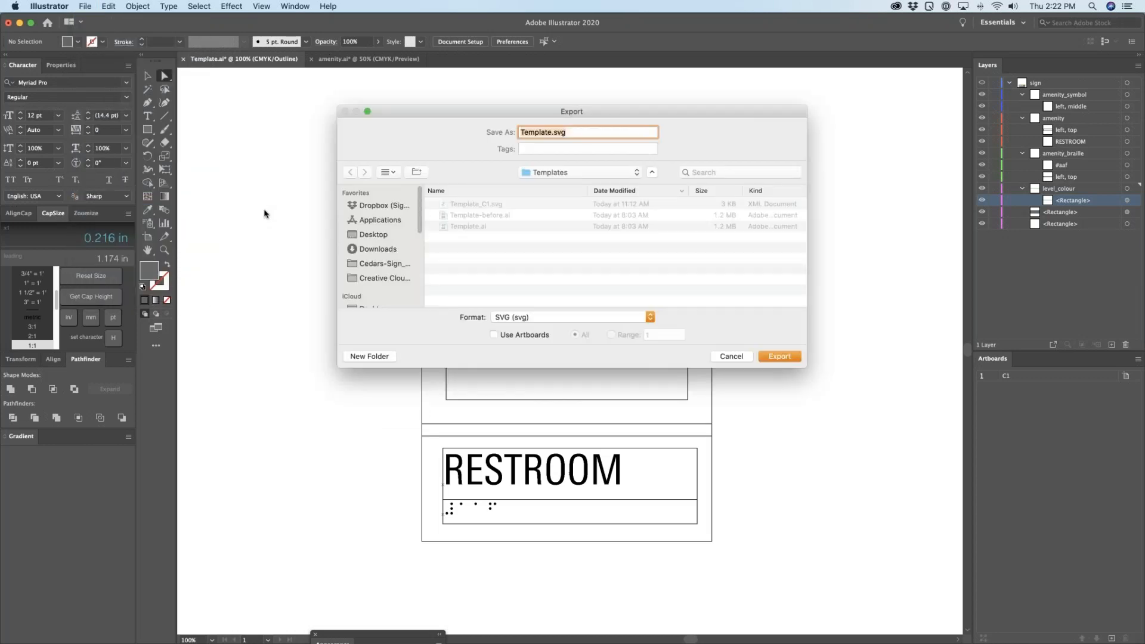
pyautogui.click(494, 335)
pyautogui.click(776, 357)
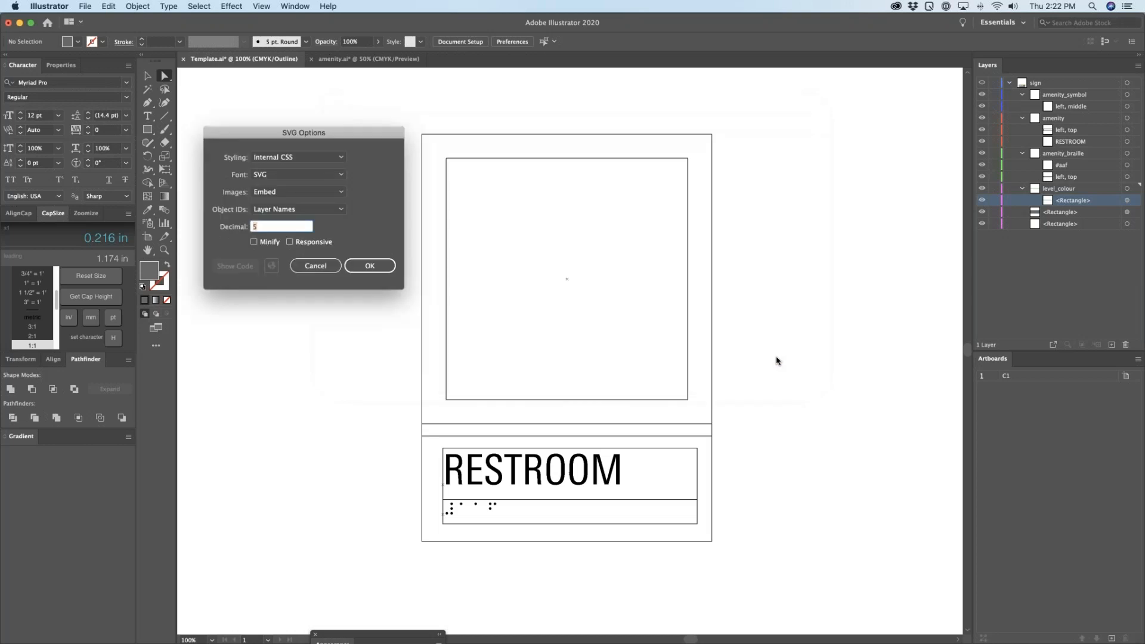
pyautogui.click(281, 176)
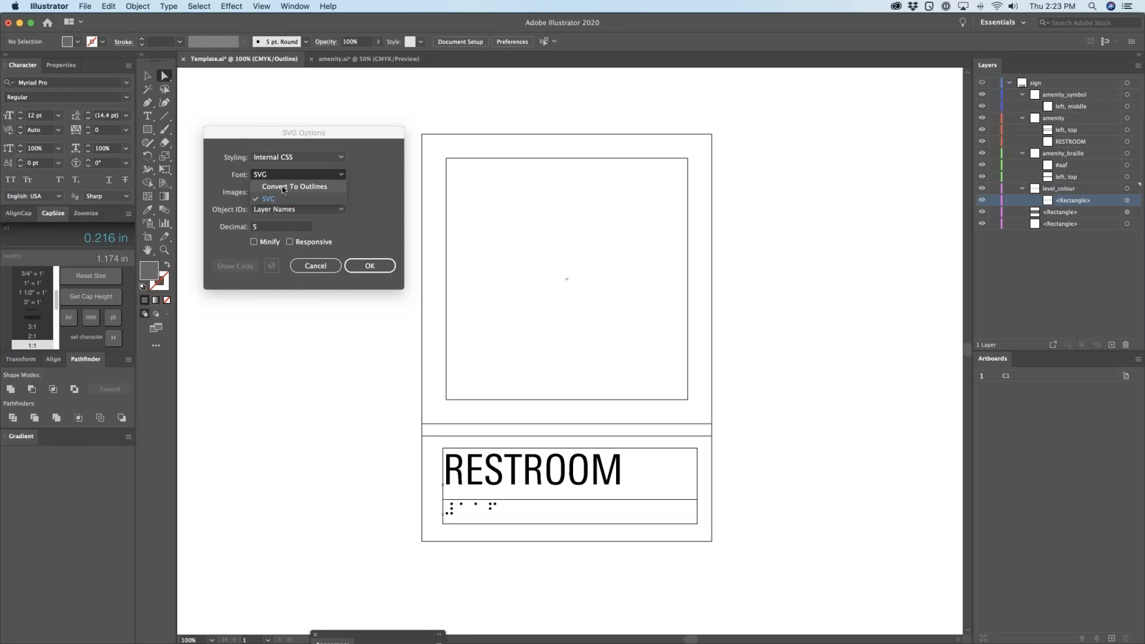
pyautogui.click(296, 199)
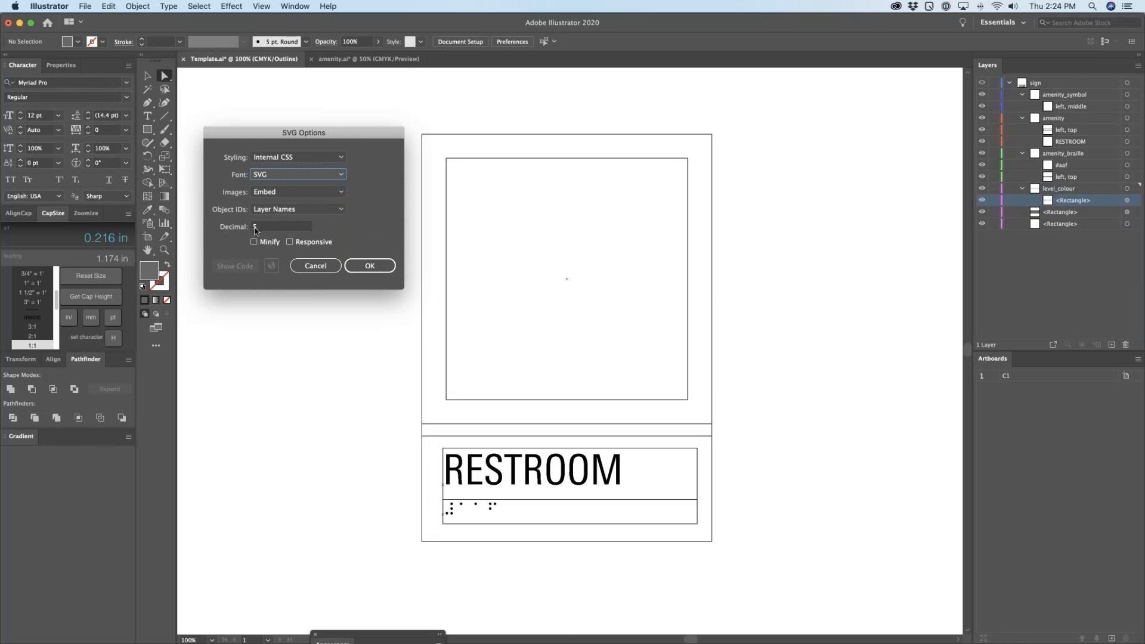
pyautogui.click(318, 265)
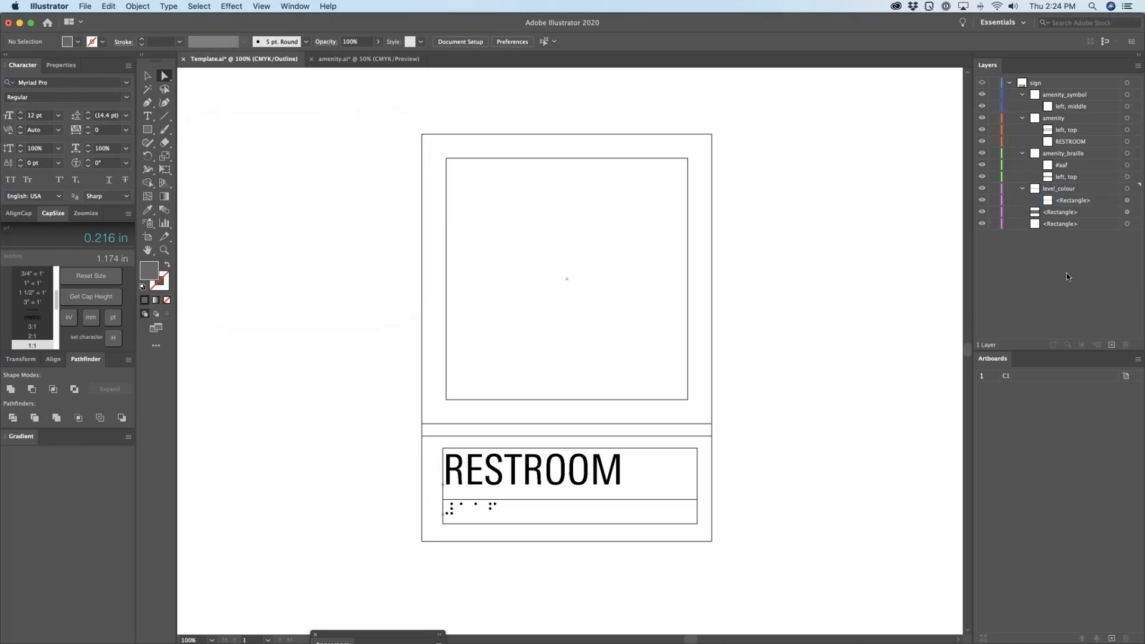
# Step: Collapse the level_colour, amenity_braille, amenity and amenity_symbol sublayers
pyautogui.click(1021, 189)
pyautogui.click(1022, 154)
pyautogui.click(1021, 119)
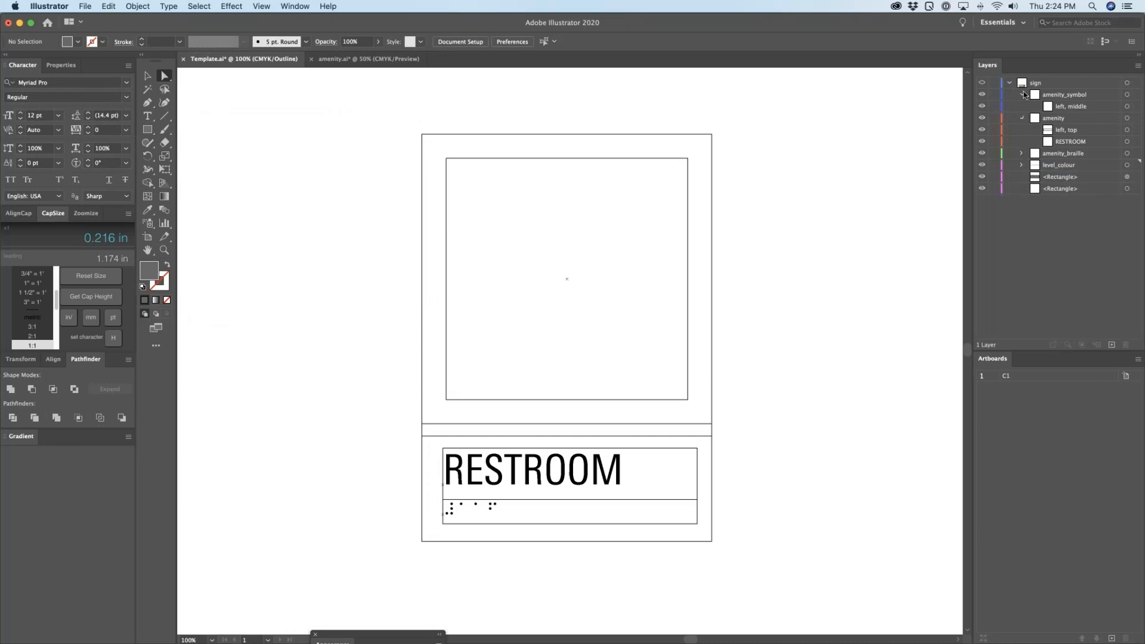
pyautogui.click(1022, 95)
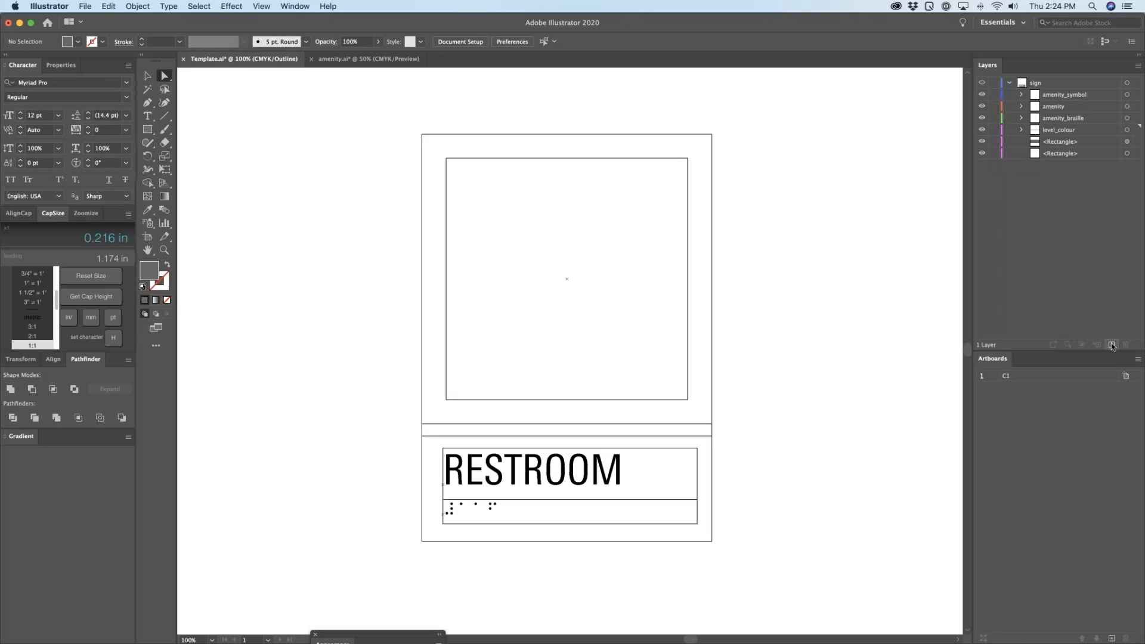
# Step: Add a new sublayer directly above level_colour and name it "background"
pyautogui.click(1061, 131)
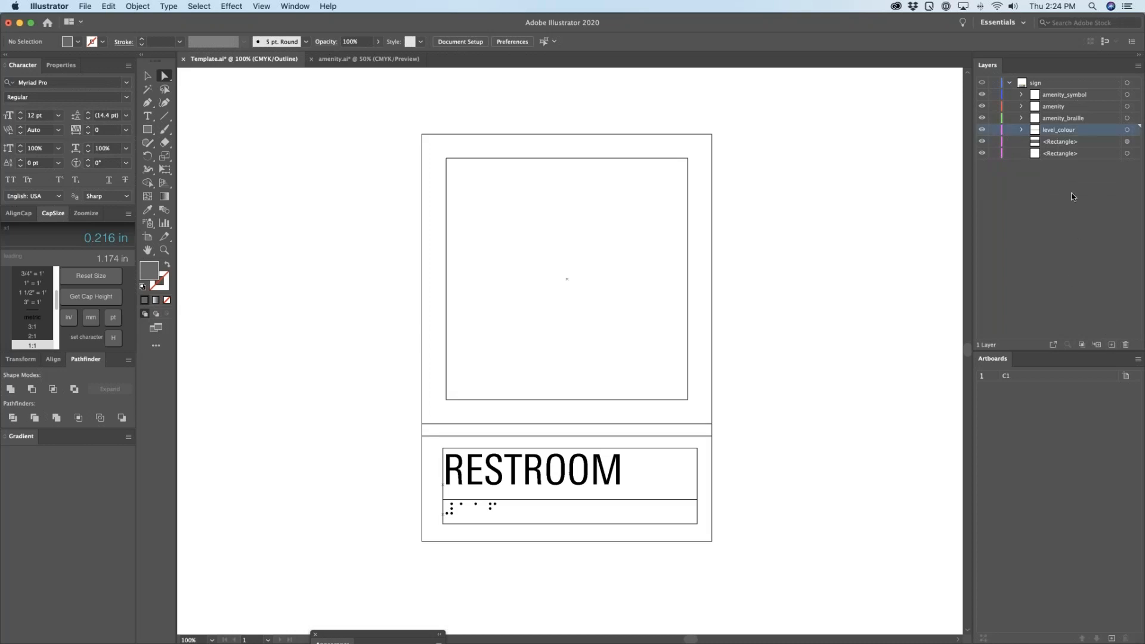
pyautogui.click(1111, 344)
pyautogui.doubleClick(1056, 130)
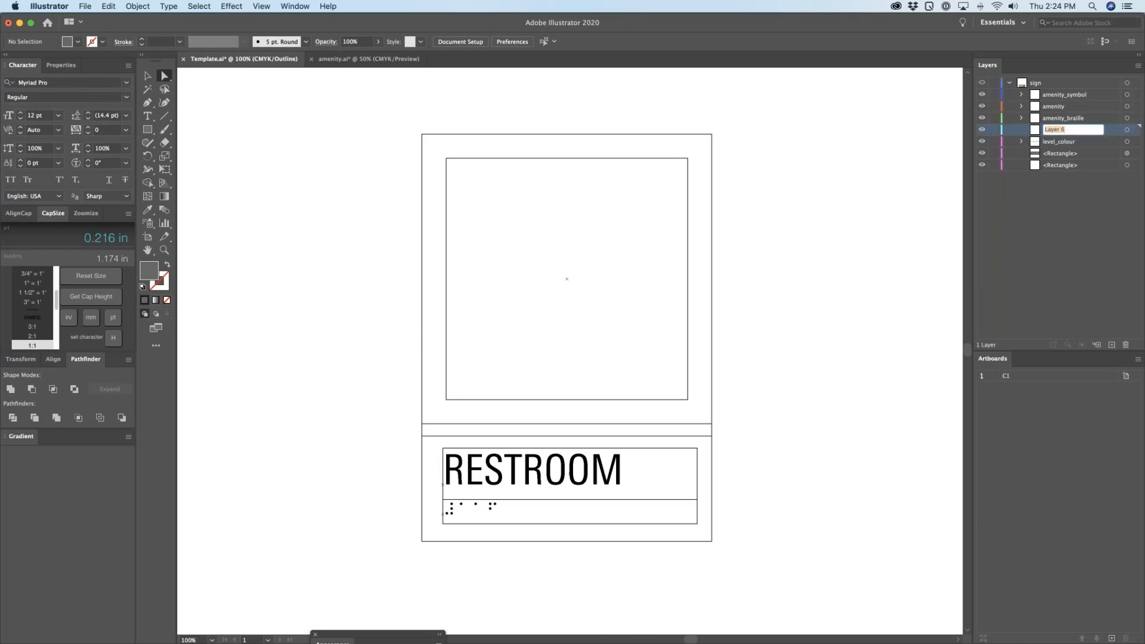
pyautogui.write('gra')
pyautogui.press('BackSpace')
pyautogui.press('BackSpace')
pyautogui.press('BackSpace')
pyautogui.write('background')
pyautogui.press('Return')
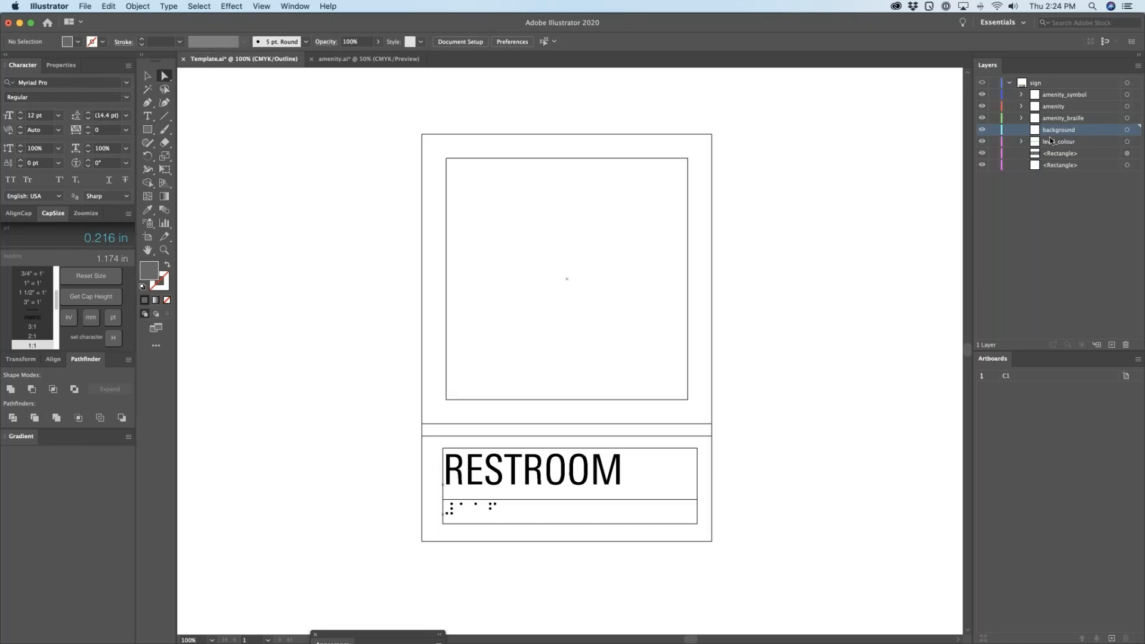
# Step: Reorder the background sublayer below level_colour and place the two loose rectangles inside it
pyautogui.moveTo(1058, 130)
pyautogui.mouseDown()
pyautogui.moveTo(1055, 155)
pyautogui.moveTo(1056, 142)
pyautogui.mouseUp()
pyautogui.click(1057, 155)
pyautogui.keyDown('shift'); pyautogui.click(1056, 164); pyautogui.keyUp('shift')
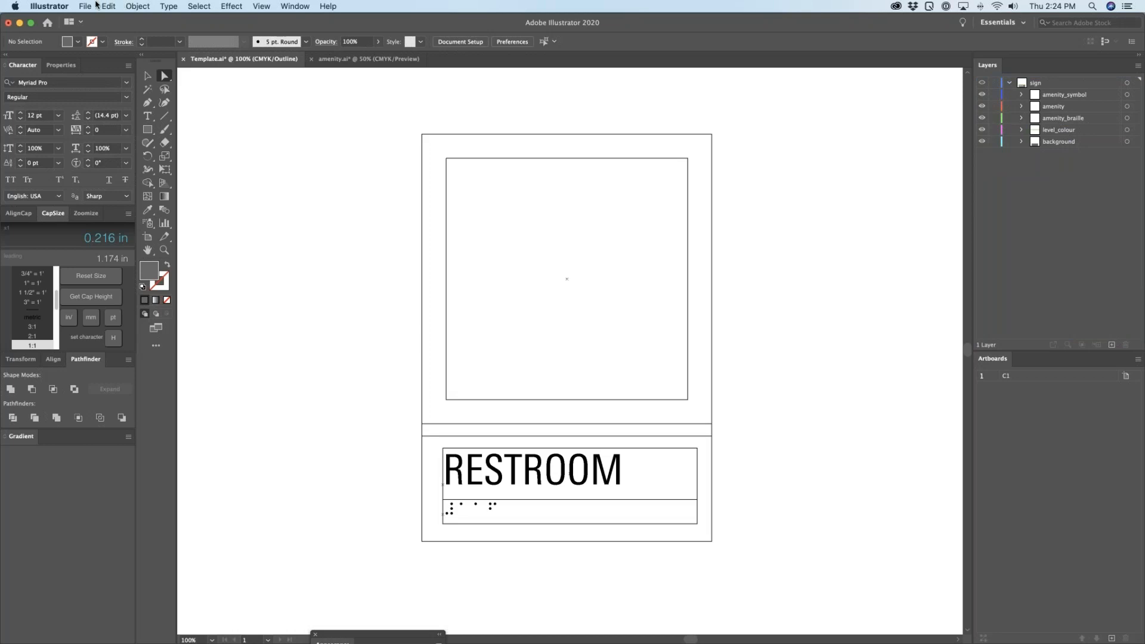
# Step: Export the template as Template.svg using artboards, with SVG fonts and layer-name object IDs, replacing the existing Template_C1.svg
pyautogui.click(87, 5)
pyautogui.moveTo(179, 199)
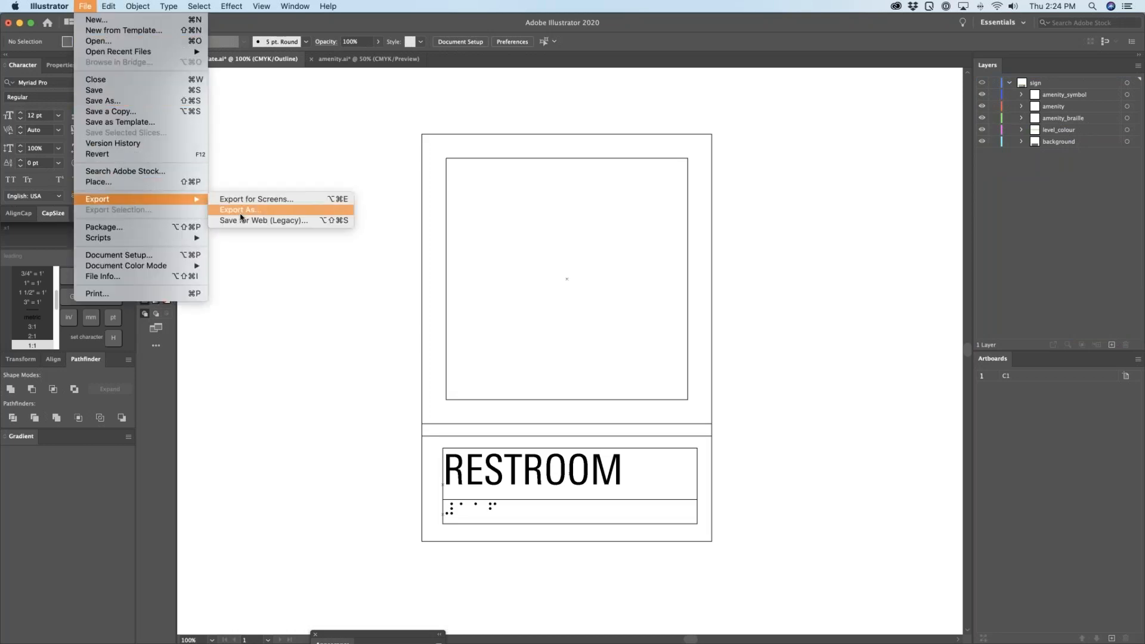
pyautogui.click(241, 214)
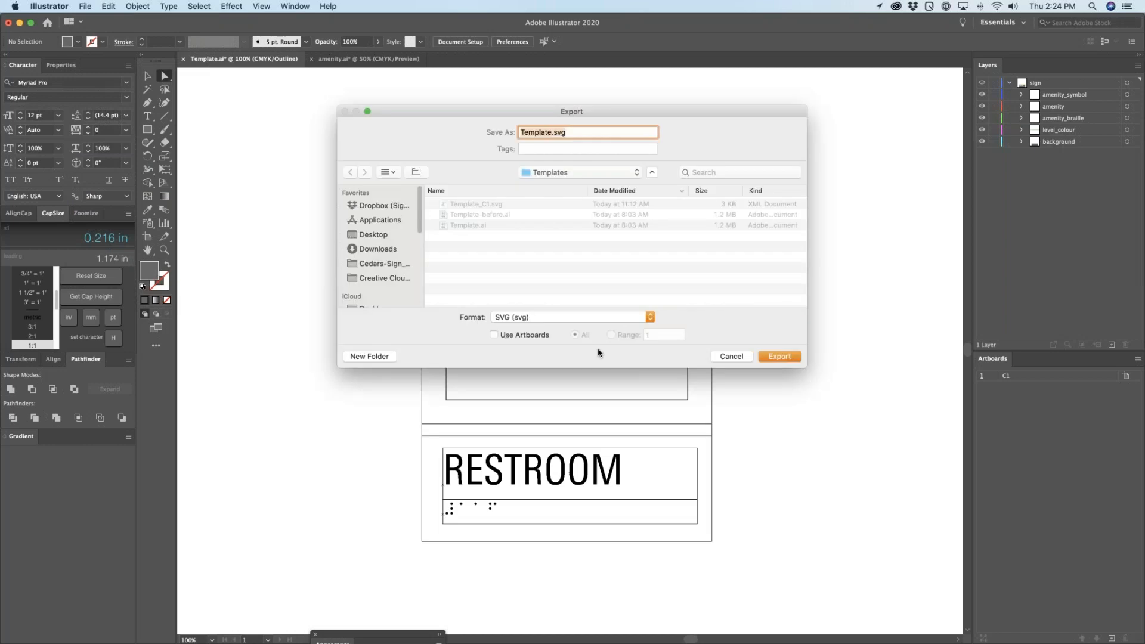
pyautogui.click(533, 337)
pyautogui.click(775, 356)
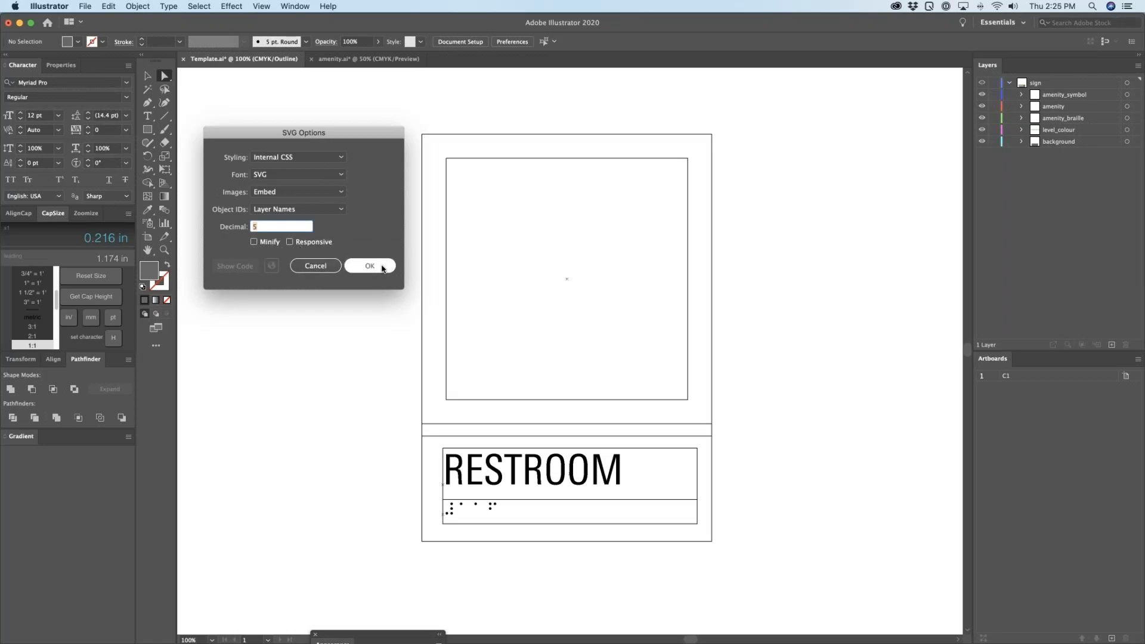
pyautogui.click(382, 268)
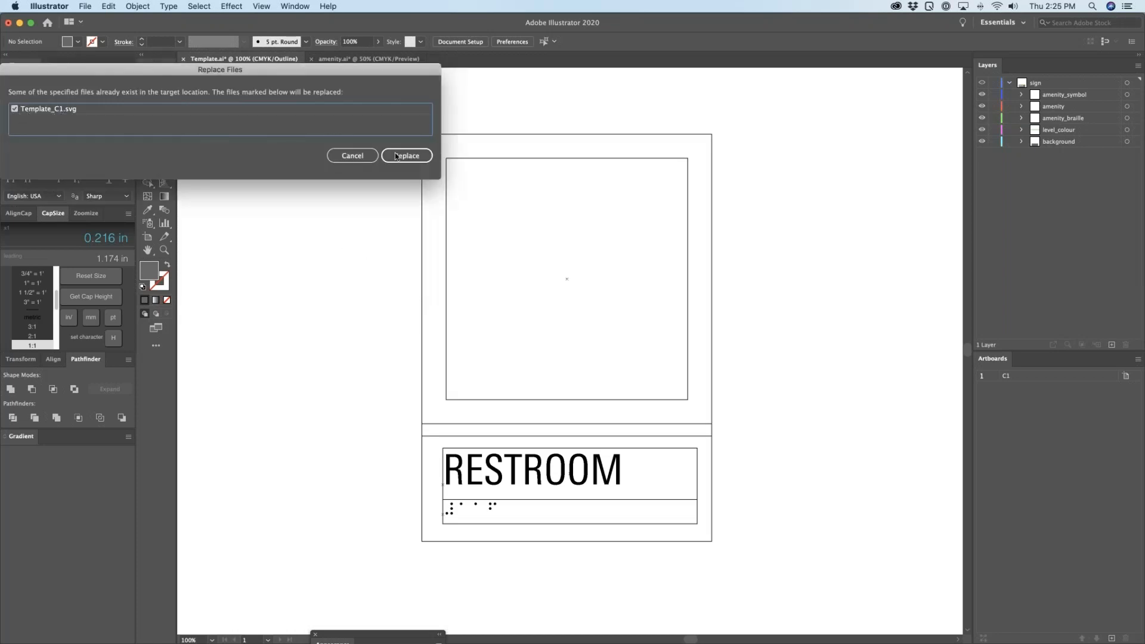
pyautogui.click(416, 156)
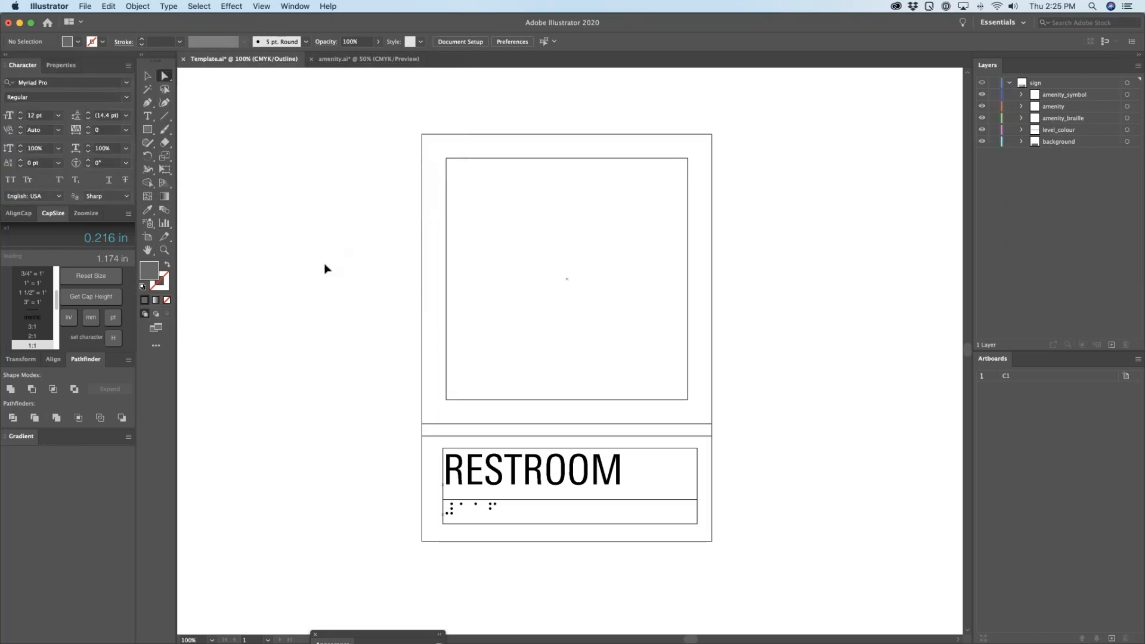
# Step: Switch to SignAgent in Chrome and start a new sign type in the Sign Types folder
pyautogui.press('super+Tab')
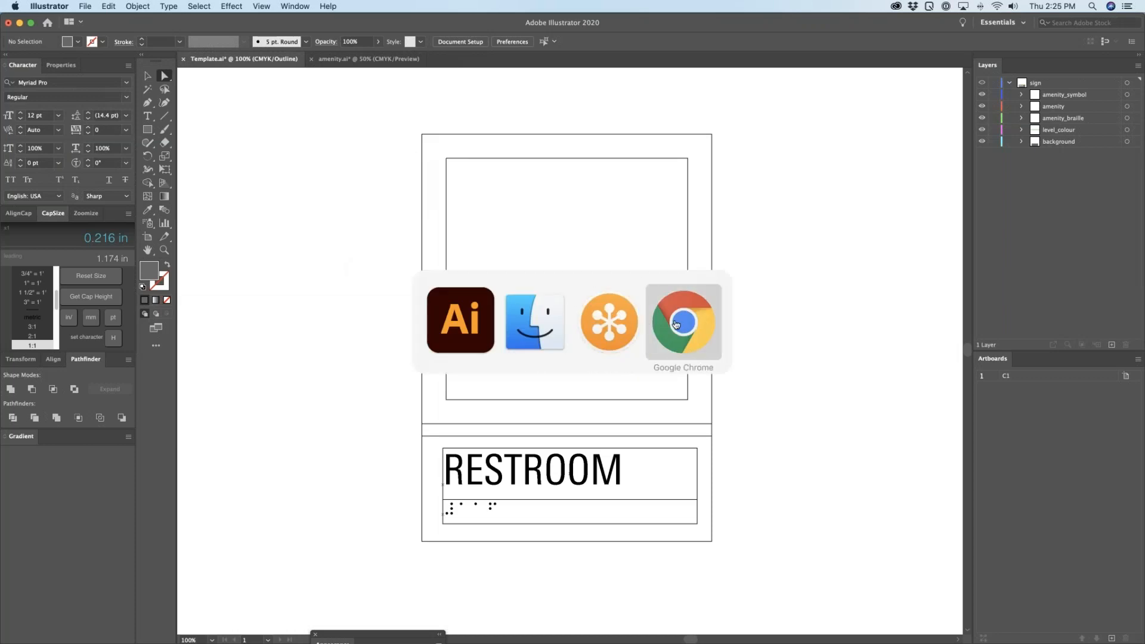
pyautogui.click(676, 324)
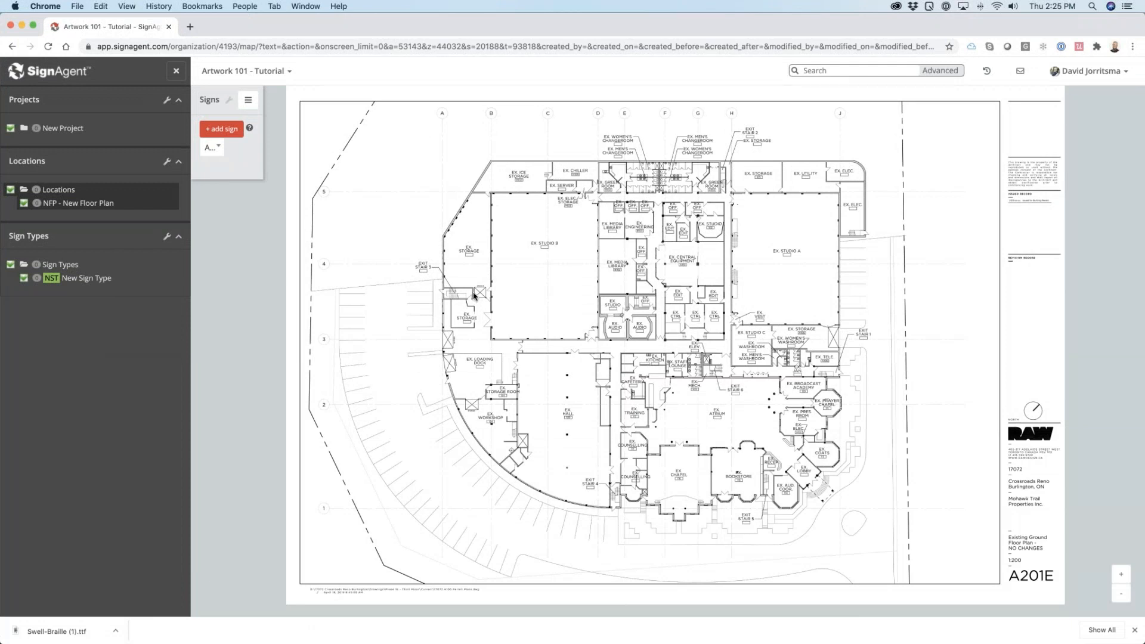
pyautogui.rightClick(54, 268)
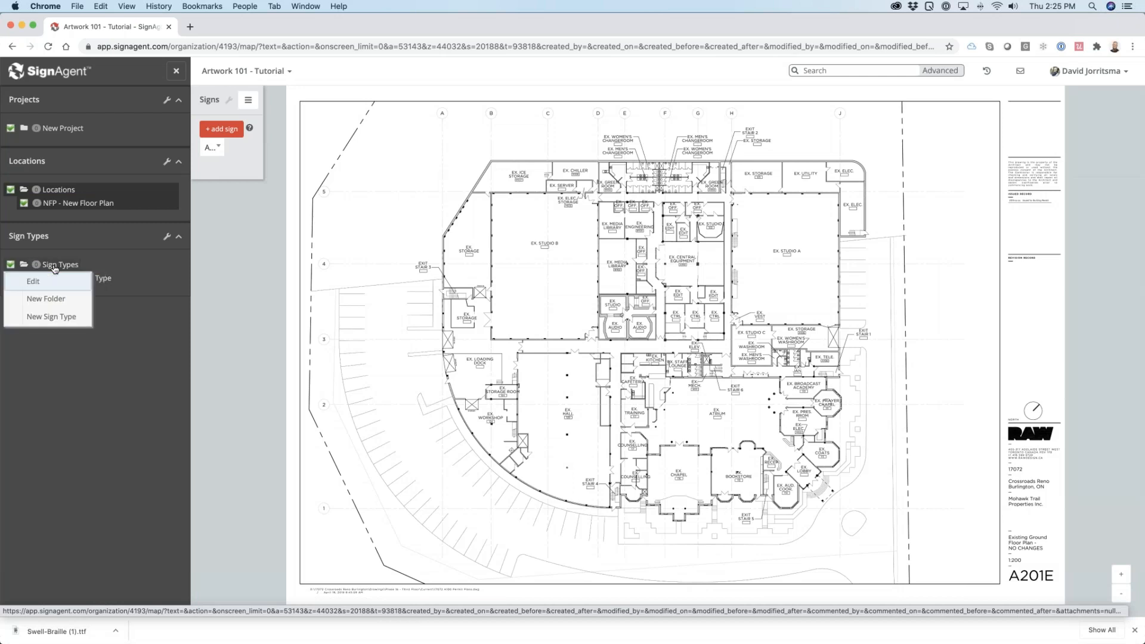
pyautogui.click(61, 321)
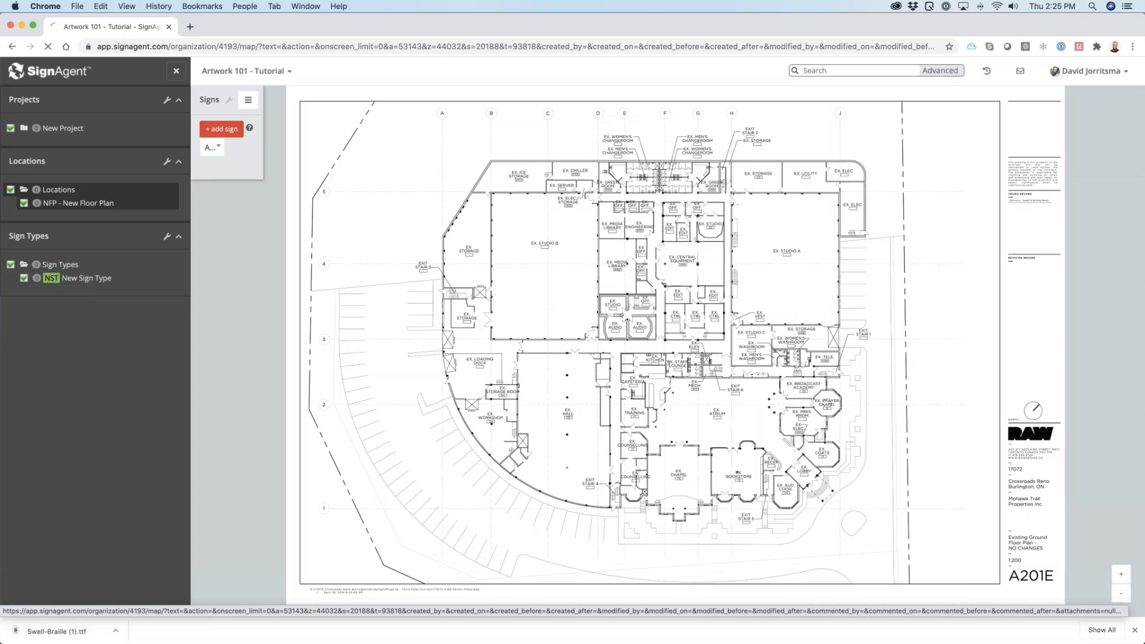
# Step: Name the new sign type "Amenity ID" and give it the short code C1
pyautogui.click(274, 173)
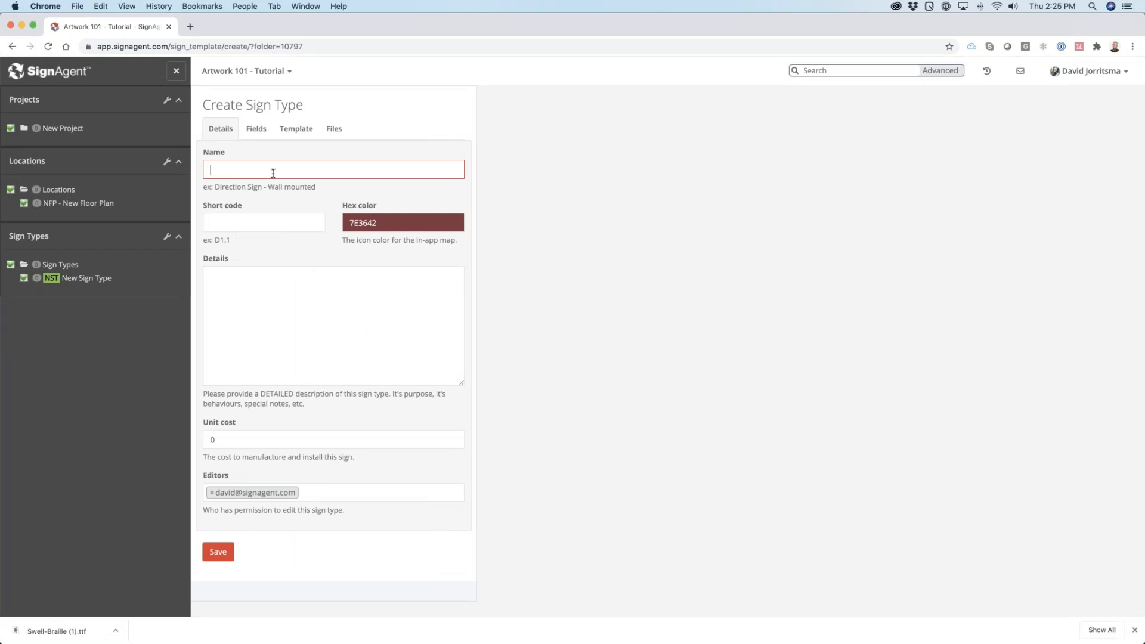
pyautogui.write('Amenity ID')
pyautogui.press('Tab')
pyautogui.write('C1')
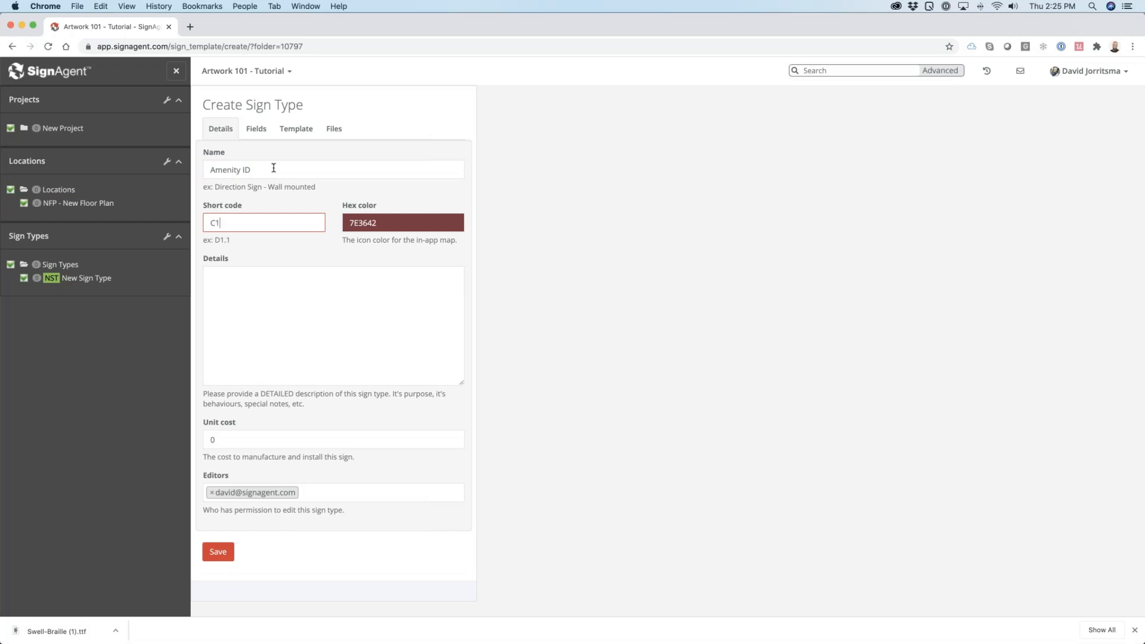
# Step: Set the sign type's colour to blue 326D8F and its unit cost to 50, and save it
pyautogui.click(363, 227)
pyautogui.moveTo(417, 266); pyautogui.dragTo(464, 264)
pyautogui.click(305, 259)
pyautogui.click(227, 440)
pyautogui.write('50')
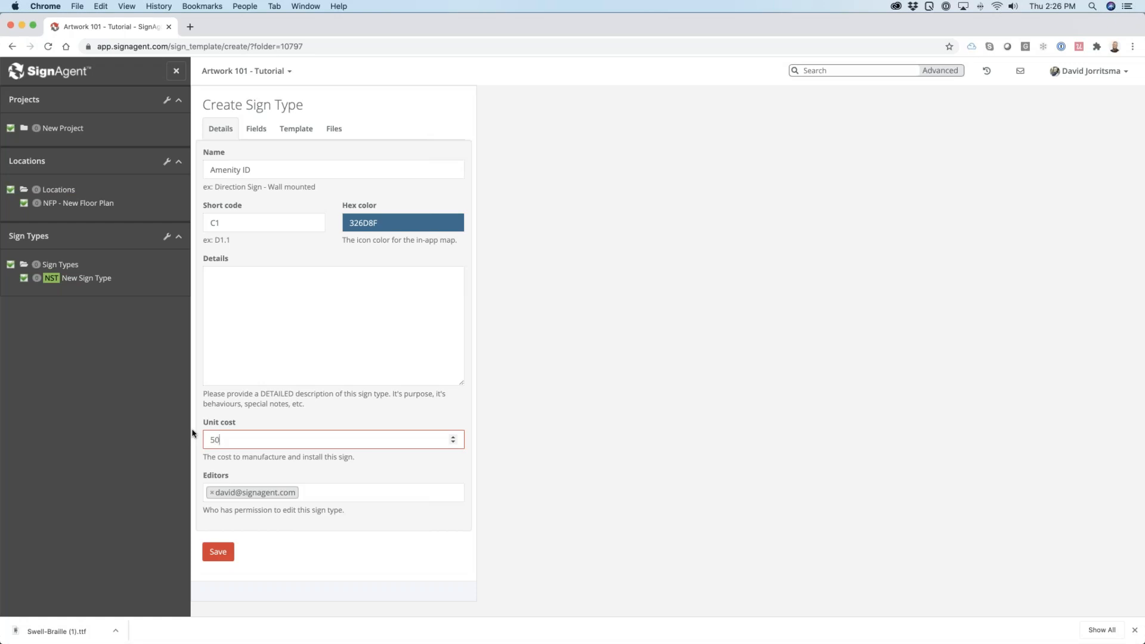
pyautogui.click(286, 255)
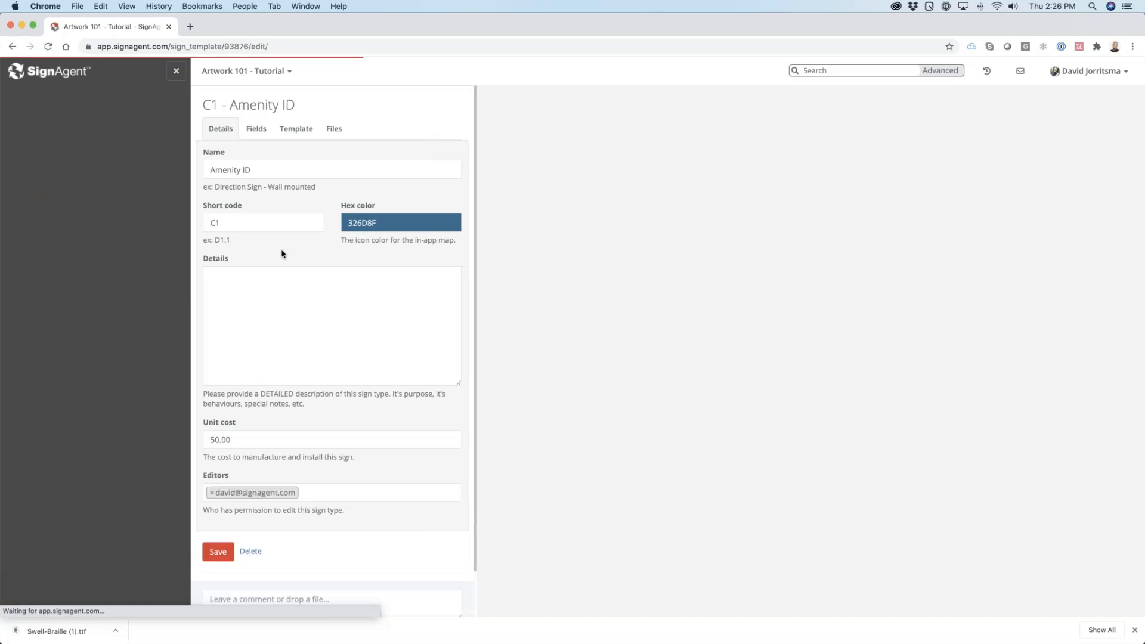
# Step: Open the NFP - New Floor Plan location and place a new sign on the corridor wall beside the EX. WASHROOM door
pyautogui.click(98, 209)
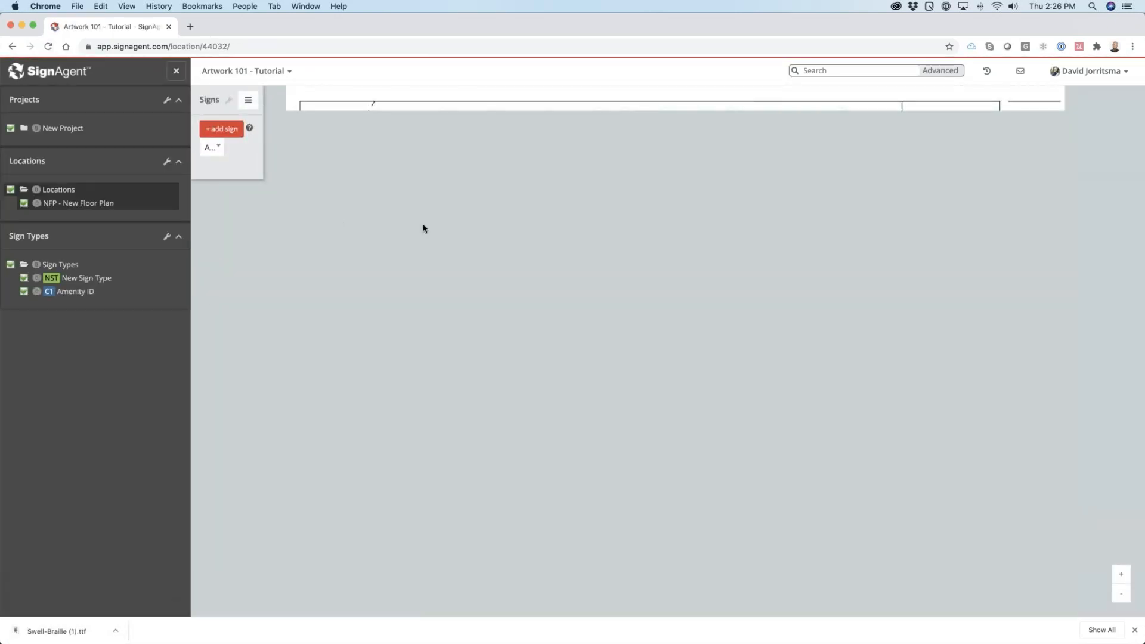
pyautogui.scroll(5, 749, 357)
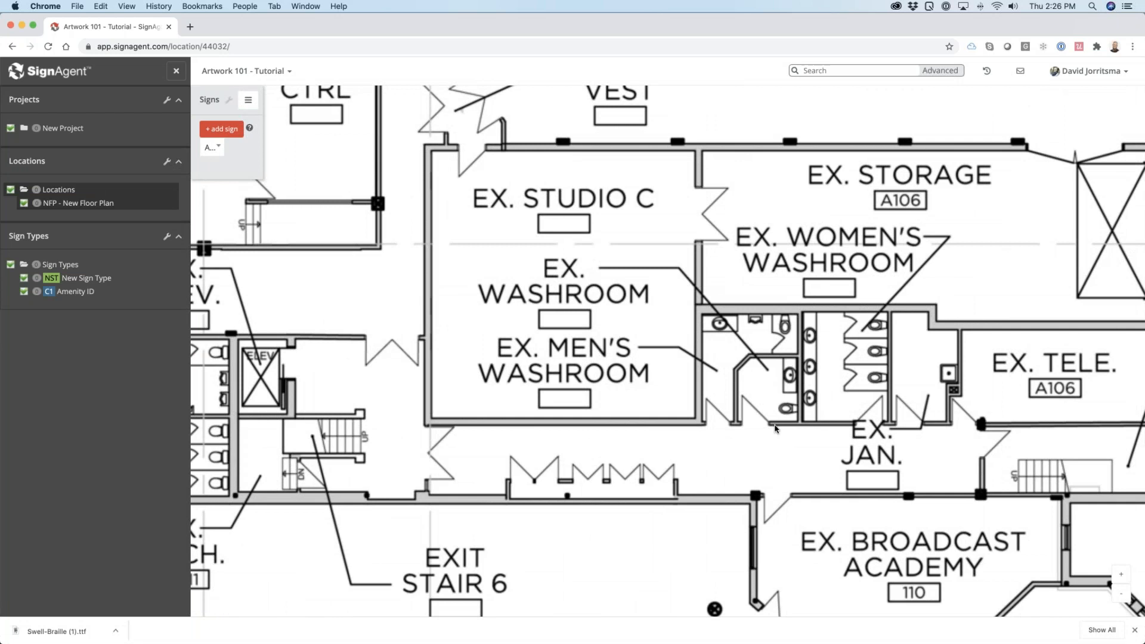
pyautogui.click(775, 427)
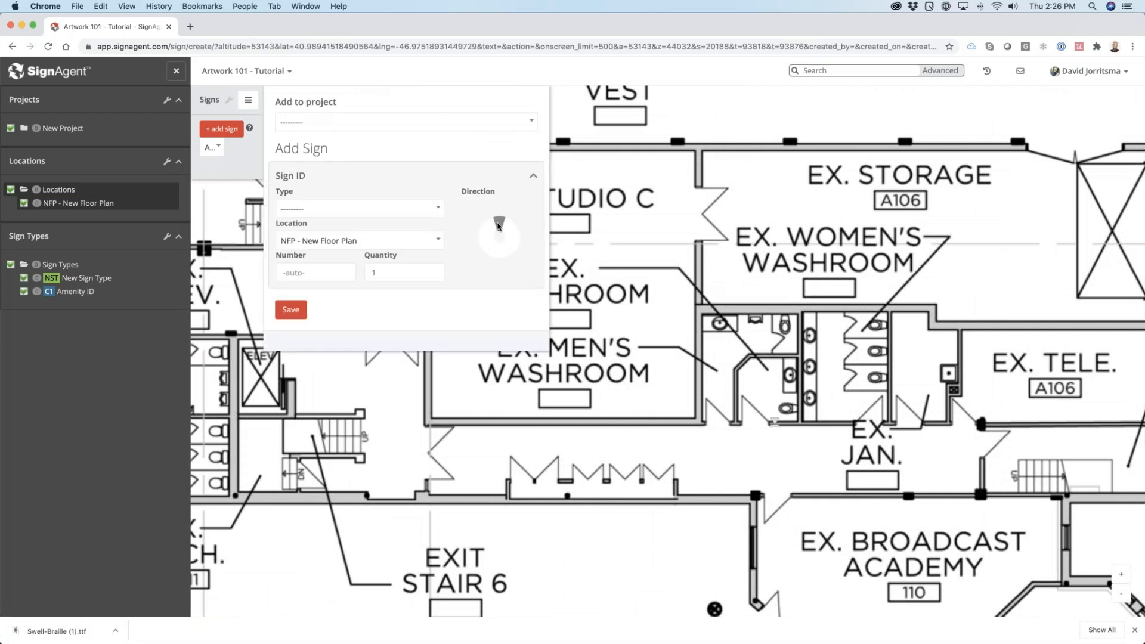
# Step: Add the sign to the New State project, face it downward, set its type to C1 - Amenity ID, and save it
pyautogui.click(444, 128)
pyautogui.click(409, 179)
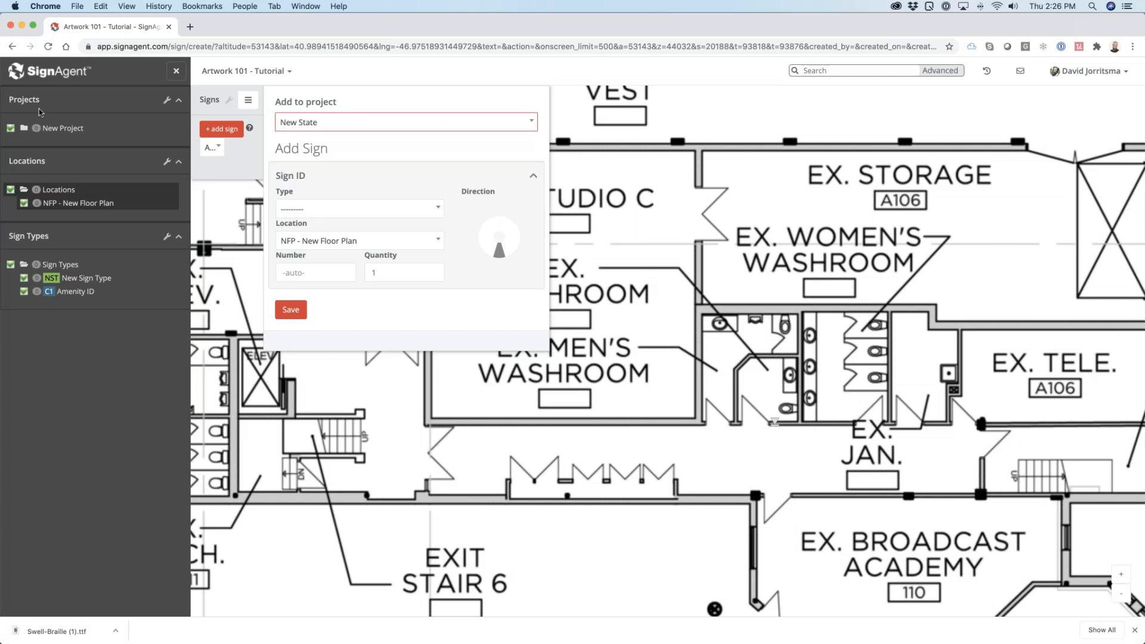
pyautogui.click(48, 128)
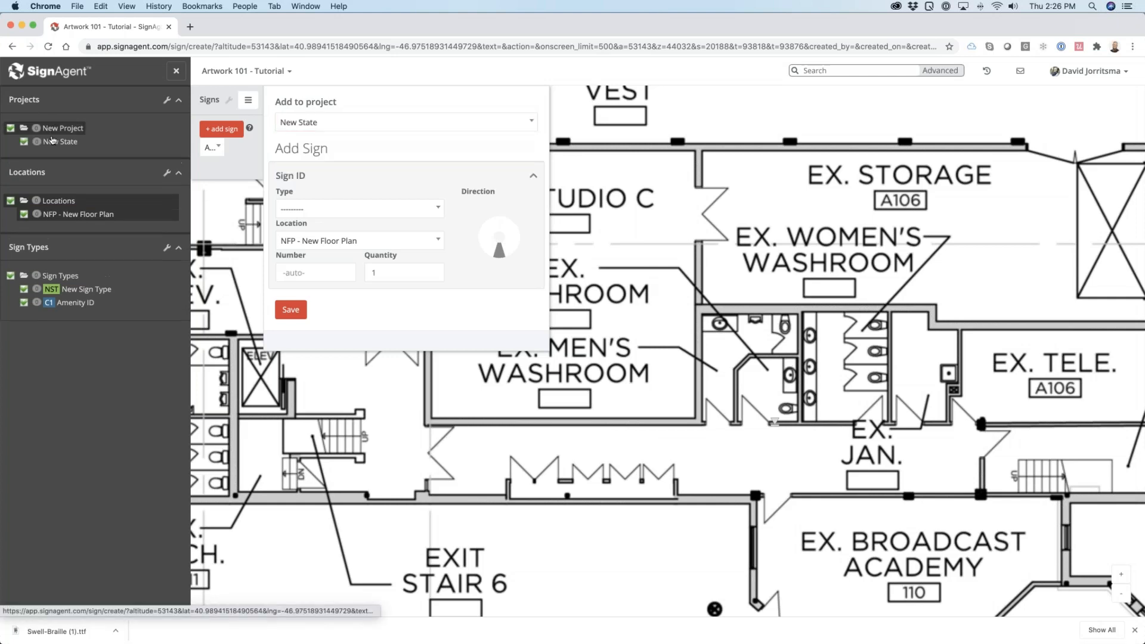
pyautogui.click(313, 215)
pyautogui.click(310, 286)
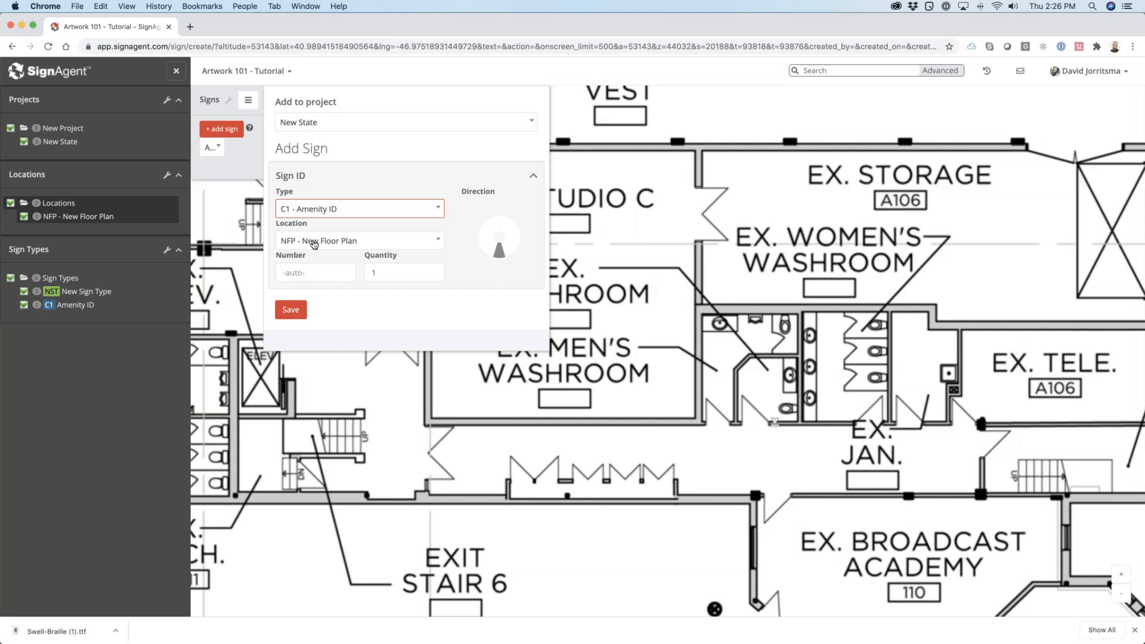
pyautogui.click(292, 316)
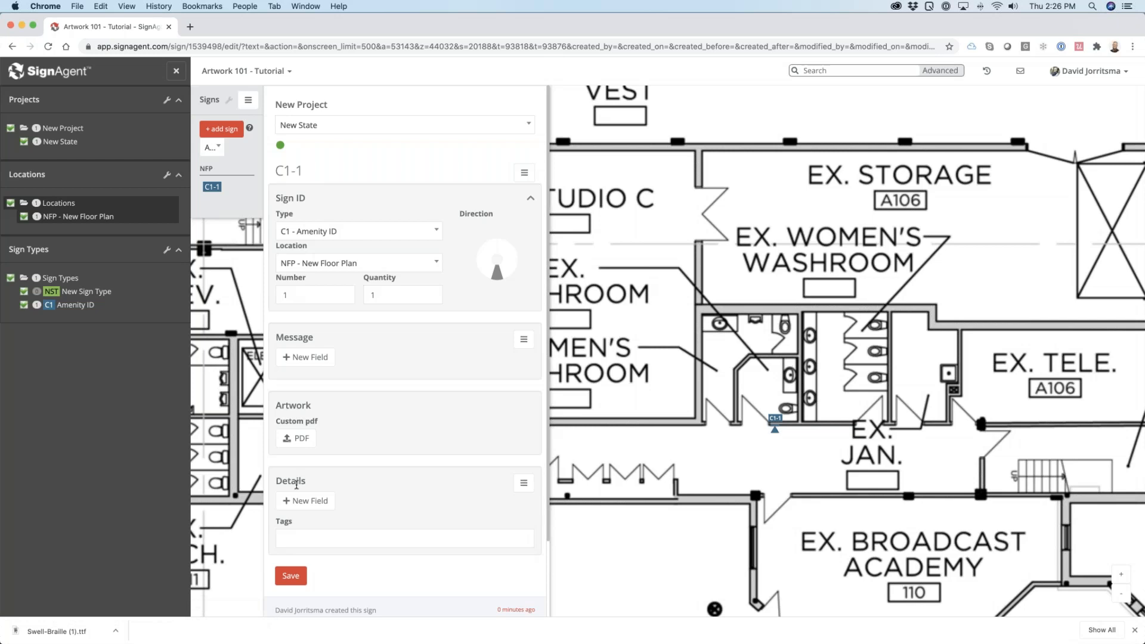
# Step: Create a message-related field named "Amenity" for the C1 sign type and save it
pyautogui.click(310, 357)
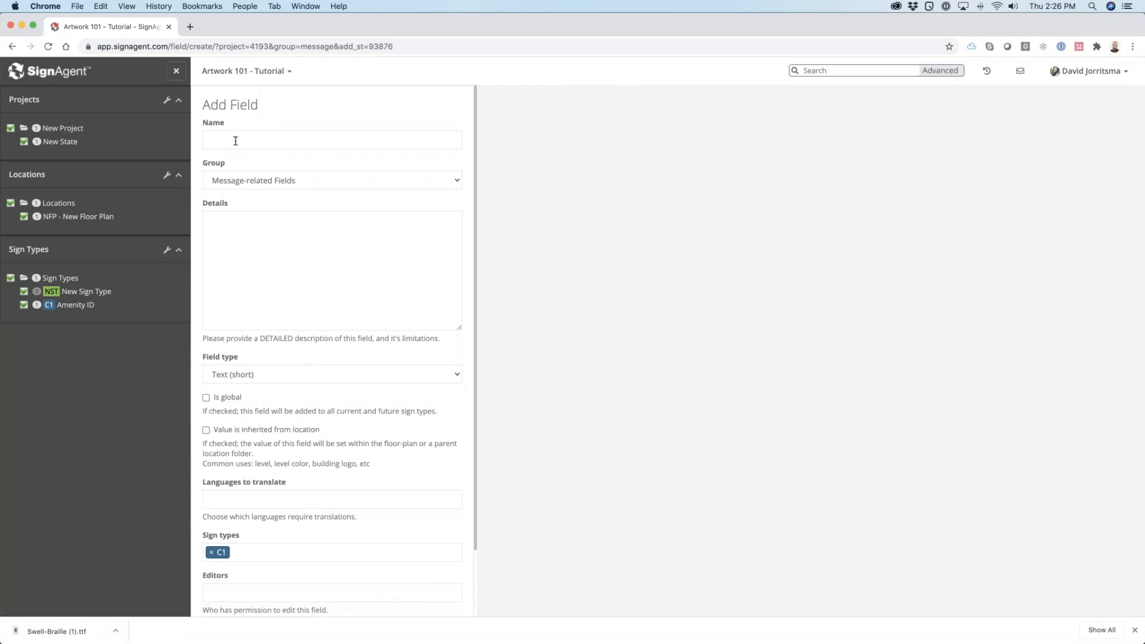
pyautogui.click(225, 76)
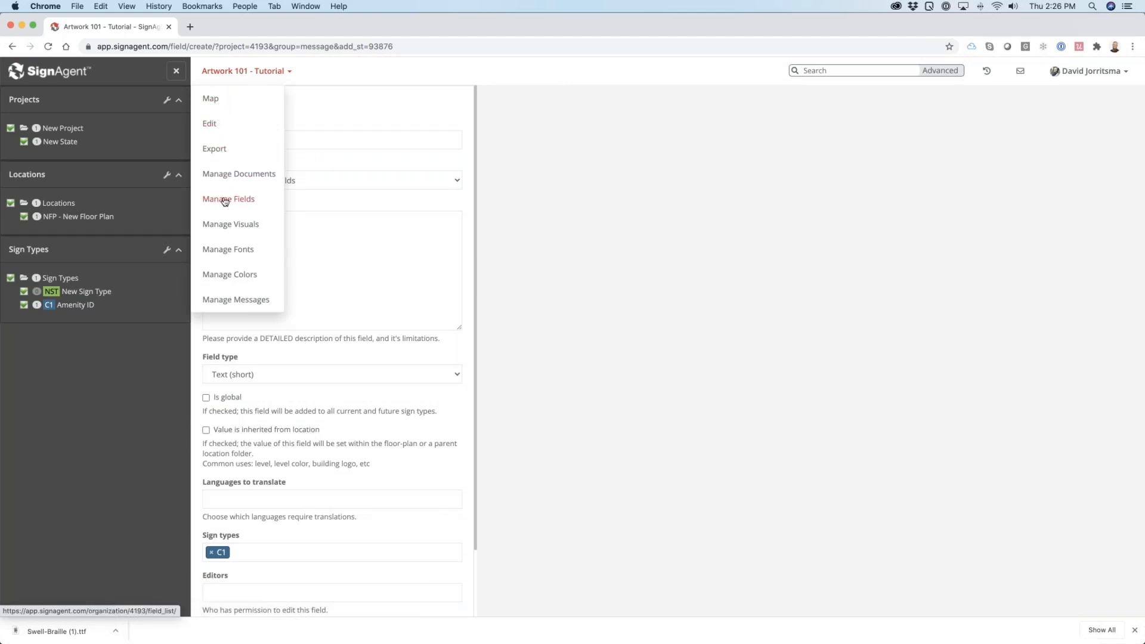
pyautogui.click(300, 208)
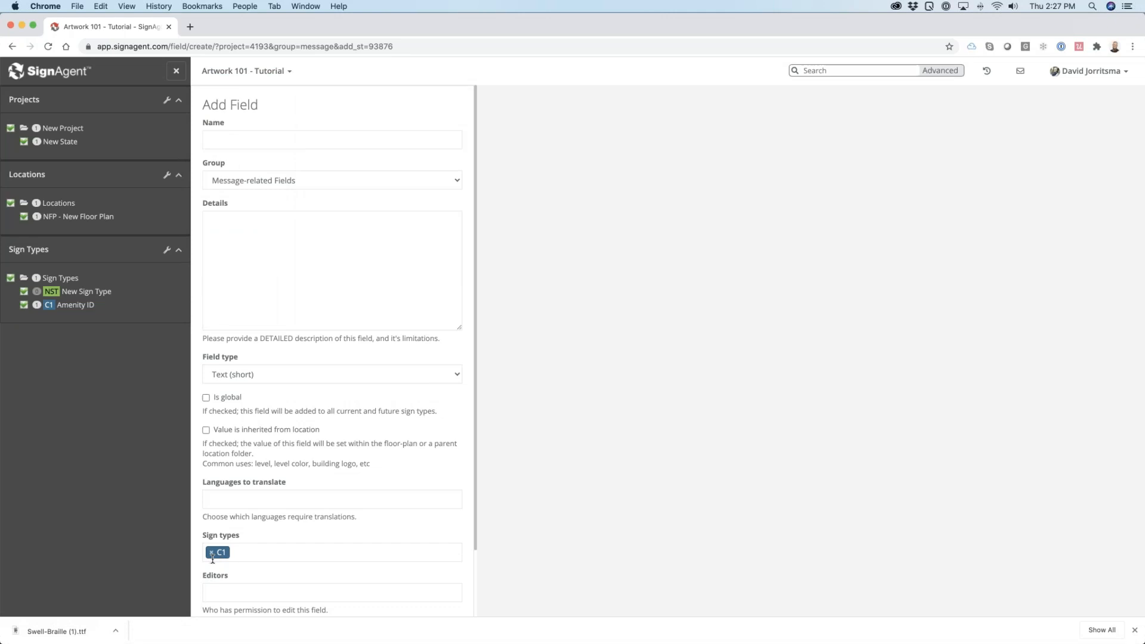
pyautogui.click(240, 138)
pyautogui.write('Amen')
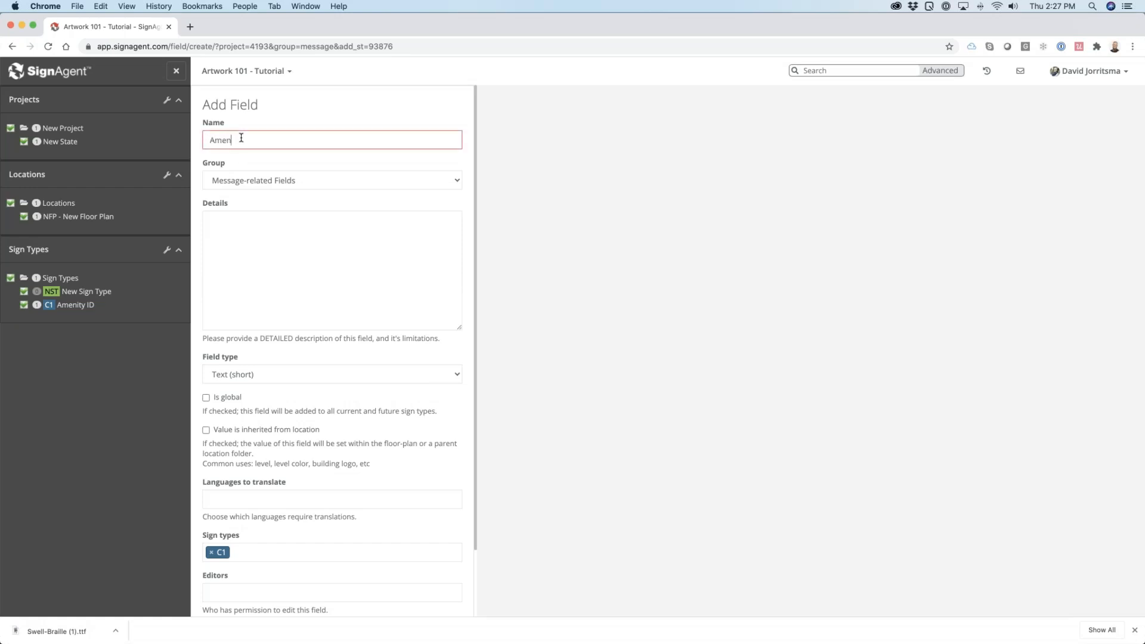
pyautogui.write('itity')
pyautogui.scroll(-3, 290, 434)
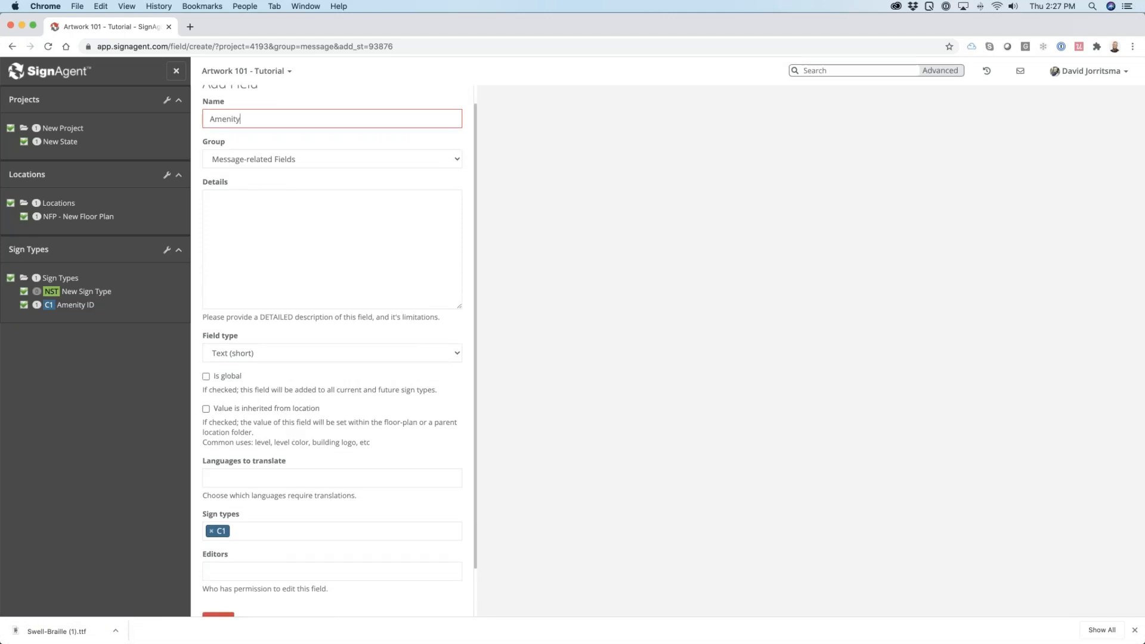
pyautogui.click(220, 568)
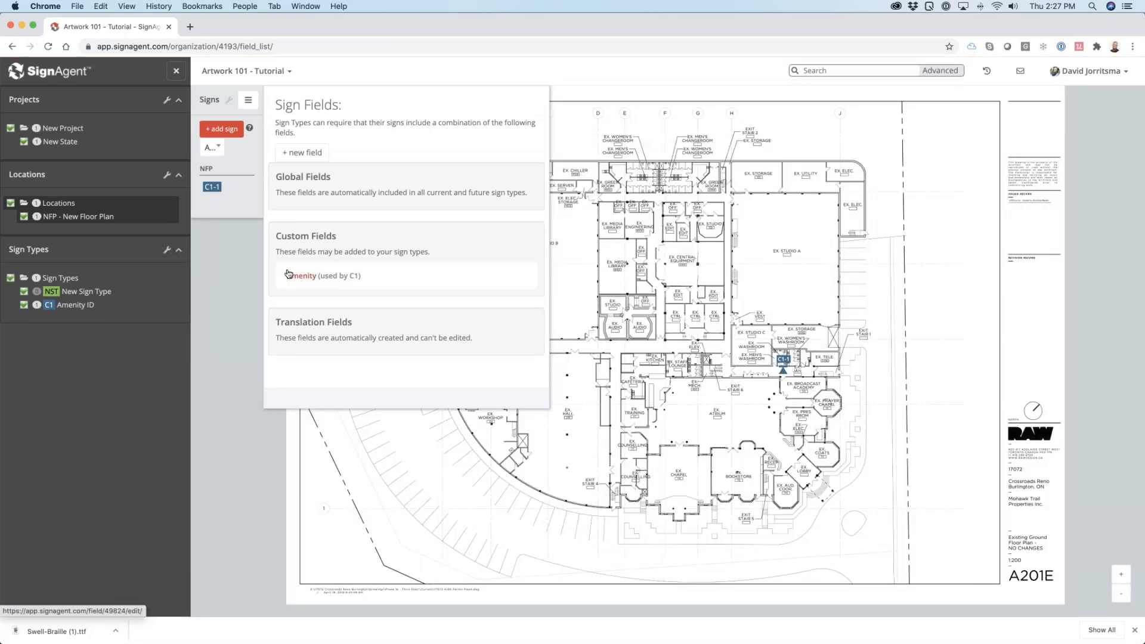
# Step: Reopen sign C1-1, edit its sign type's fields, and add a new message field named "Amenity Symbol"
pyautogui.click(231, 190)
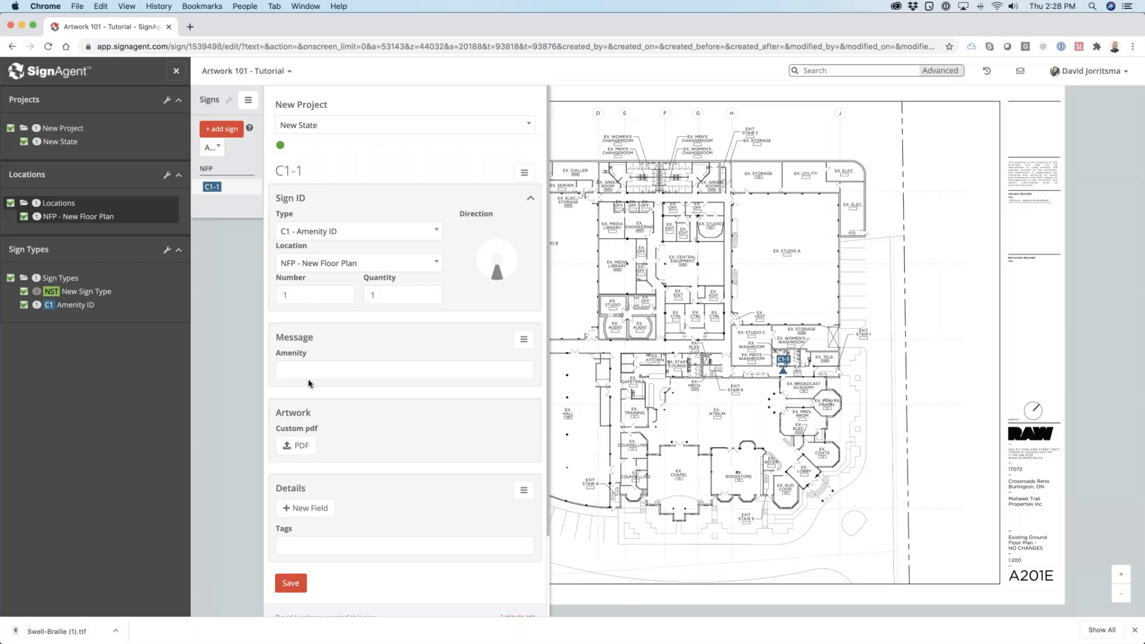
pyautogui.click(226, 73)
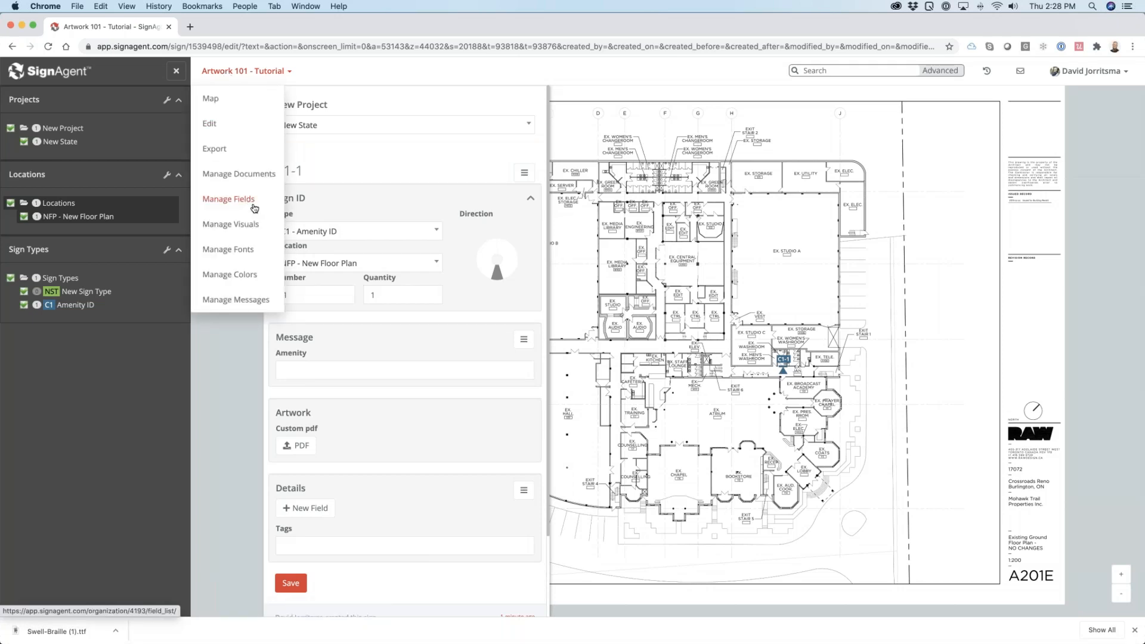
pyautogui.click(525, 341)
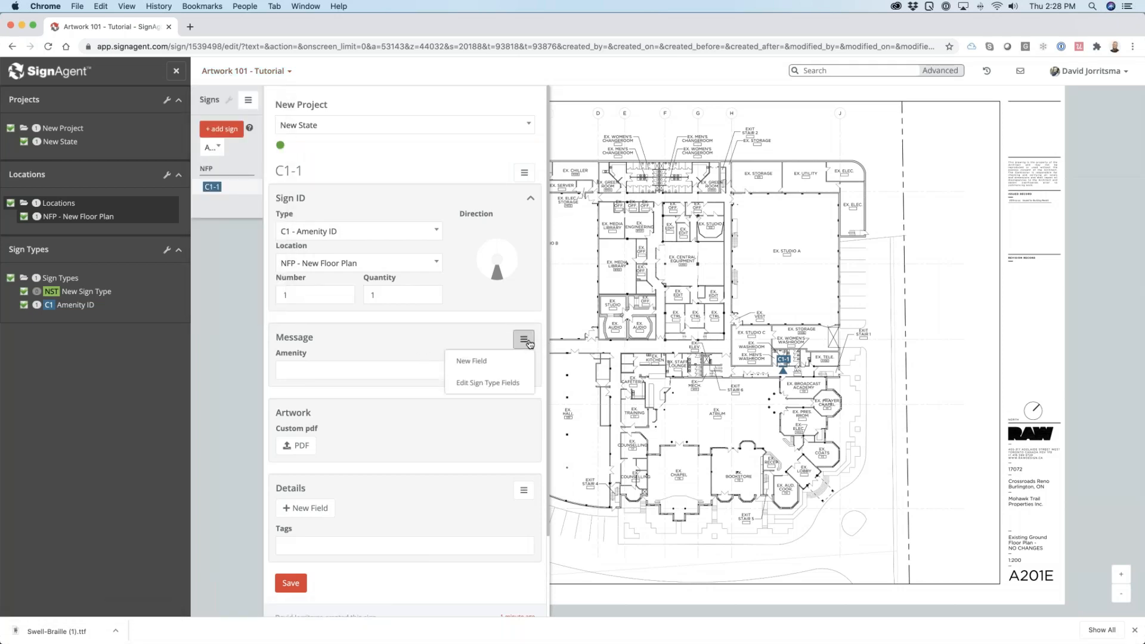
pyautogui.click(487, 384)
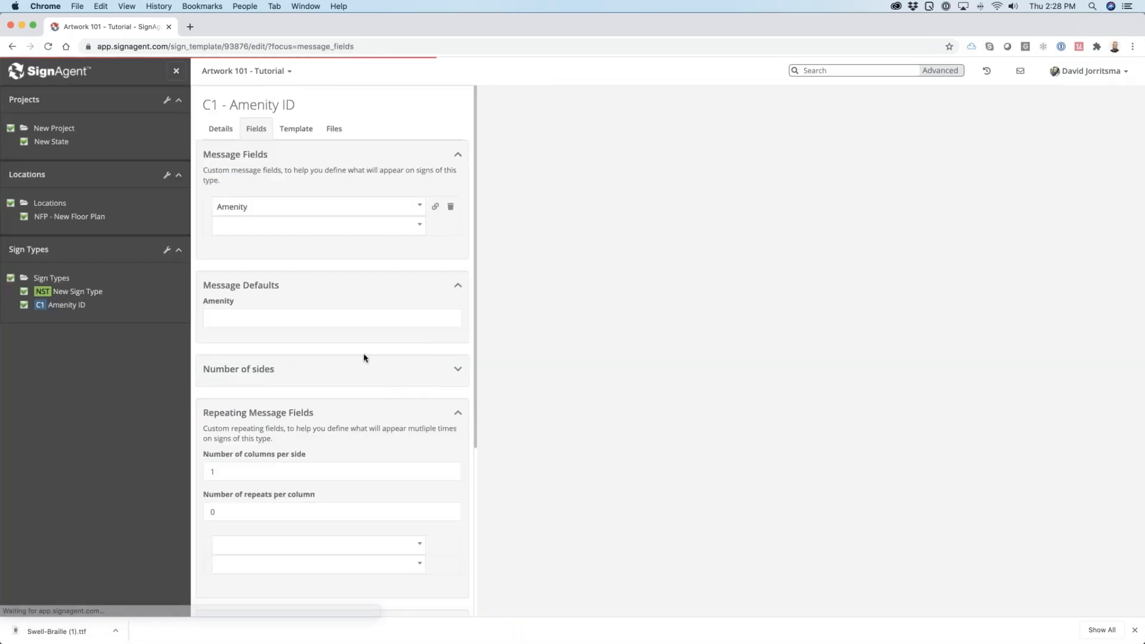
pyautogui.click(268, 228)
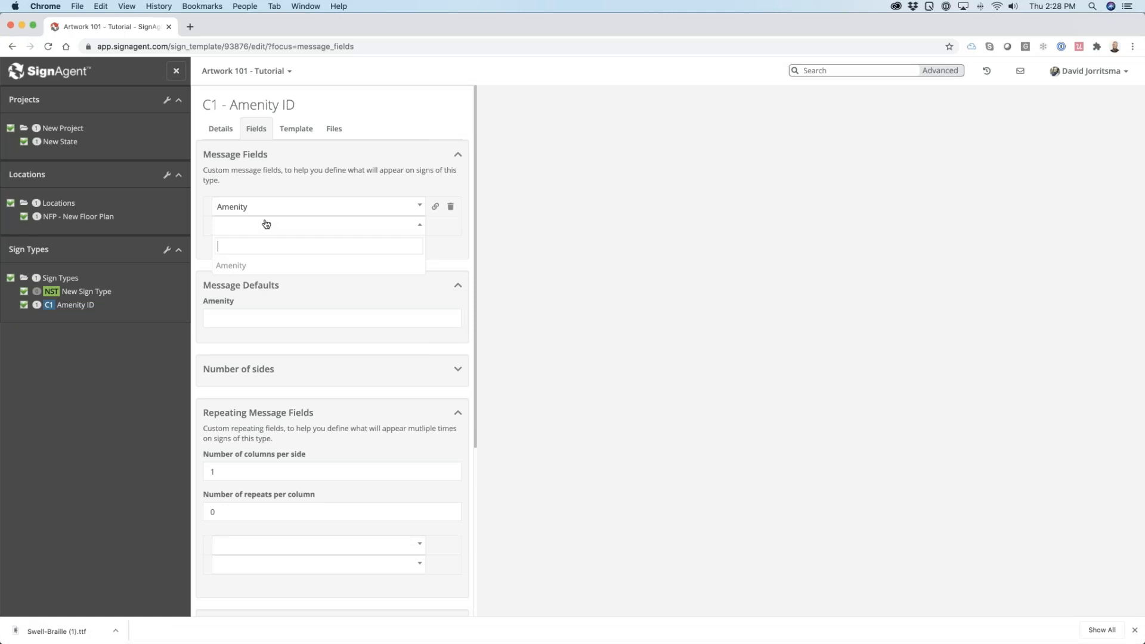
pyautogui.write('Ameni')
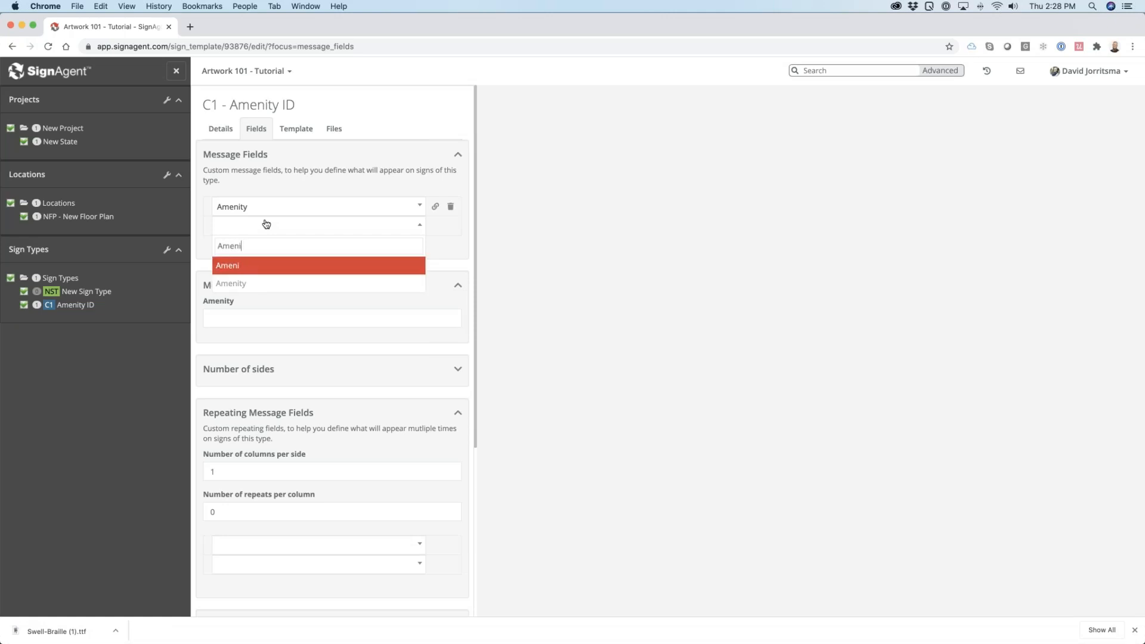
pyautogui.write('ty St')
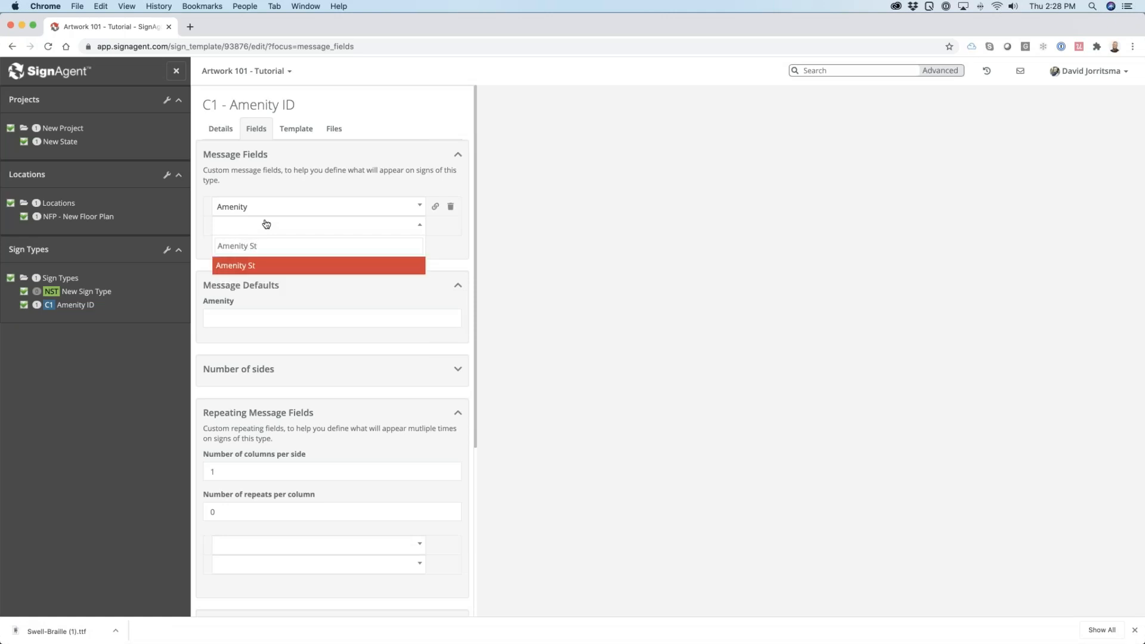
pyautogui.press('BackSpace')
pyautogui.write('ymbol')
pyautogui.press('Return')
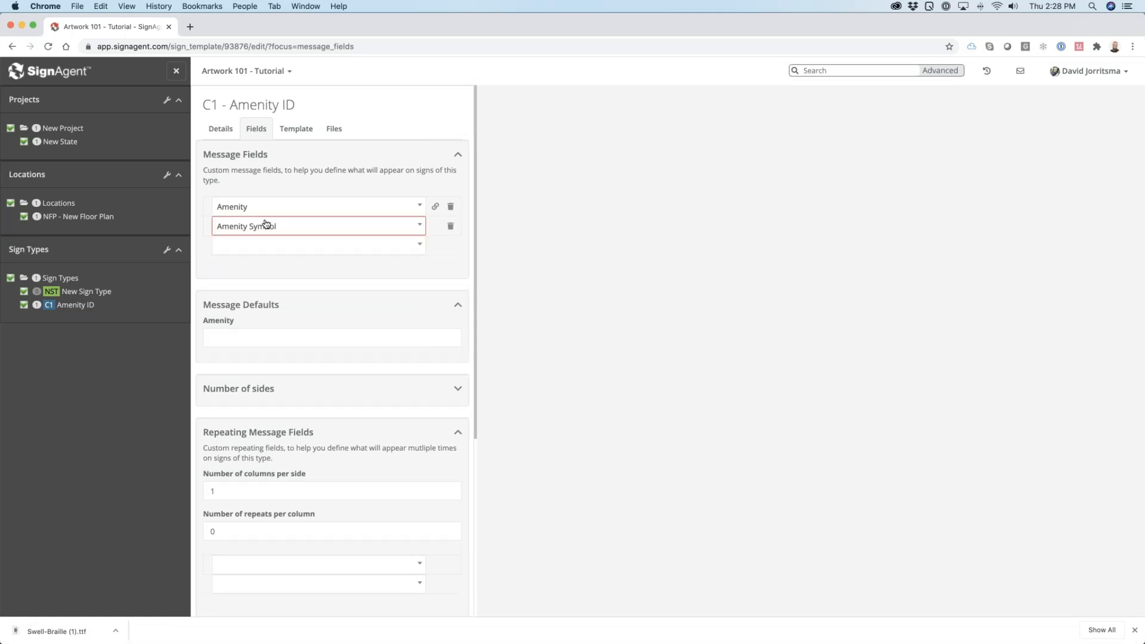
# Step: Add a "Level Colour" message field to the C1 sign type, checking the name against the Illustrator template's layers, and save the sign type
pyautogui.click(236, 251)
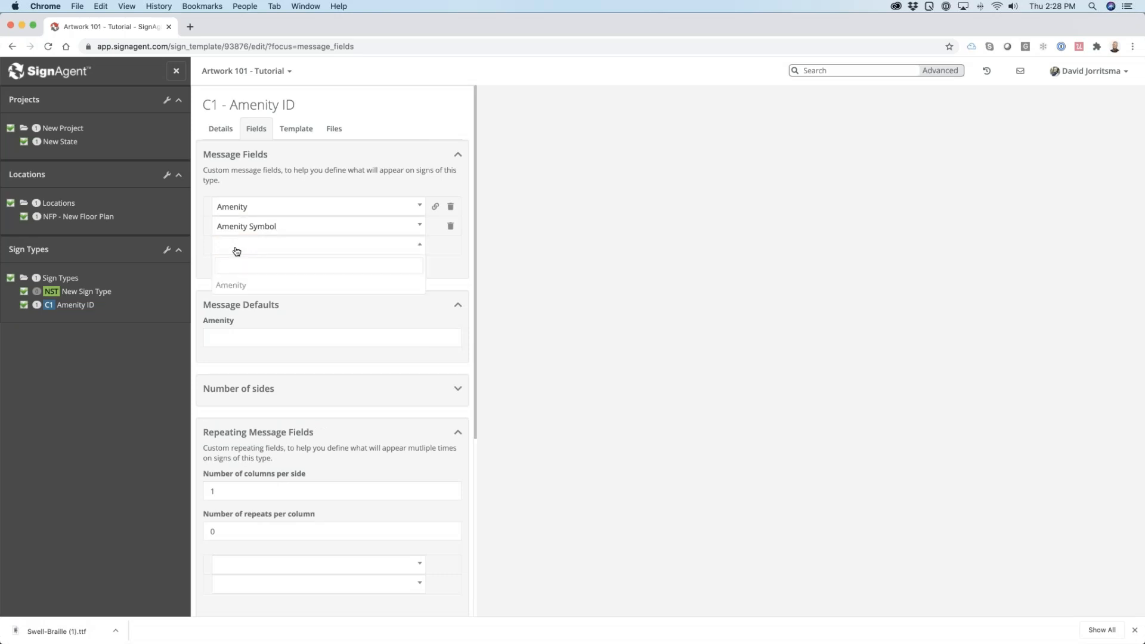
pyautogui.write('Level')
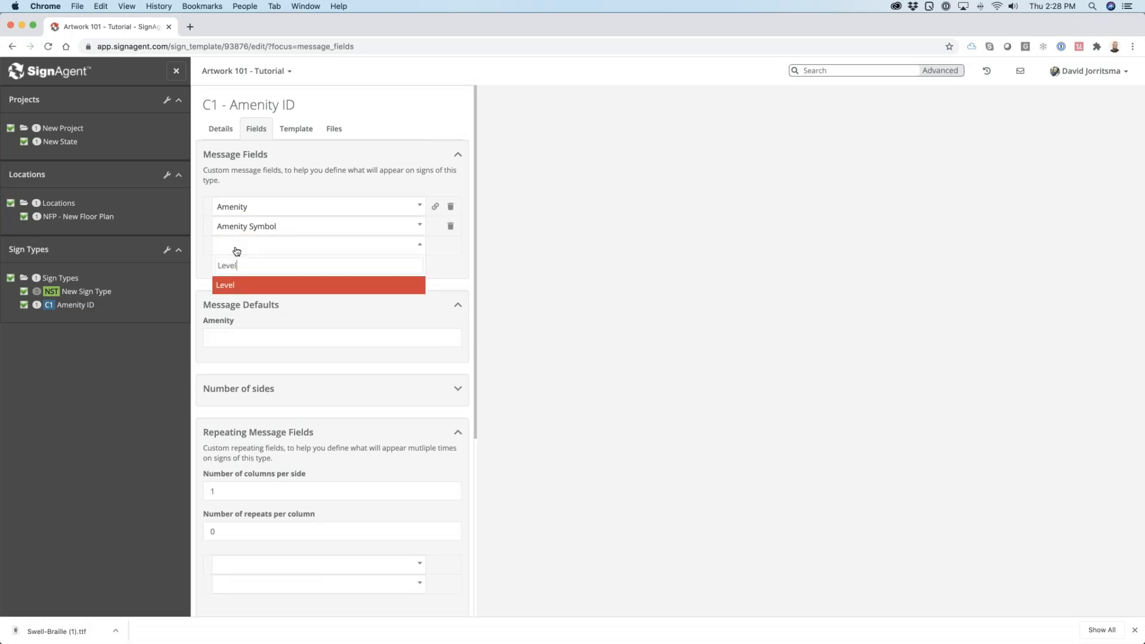
pyautogui.write(' Colour')
pyautogui.press('super+Tab')
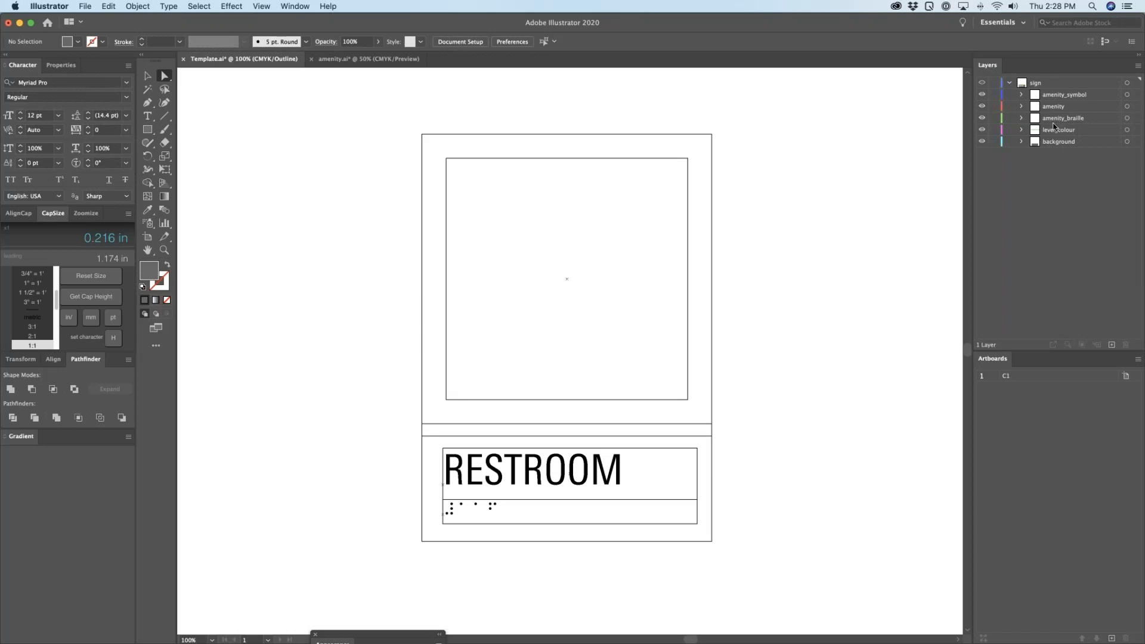
pyautogui.press('super+Tab')
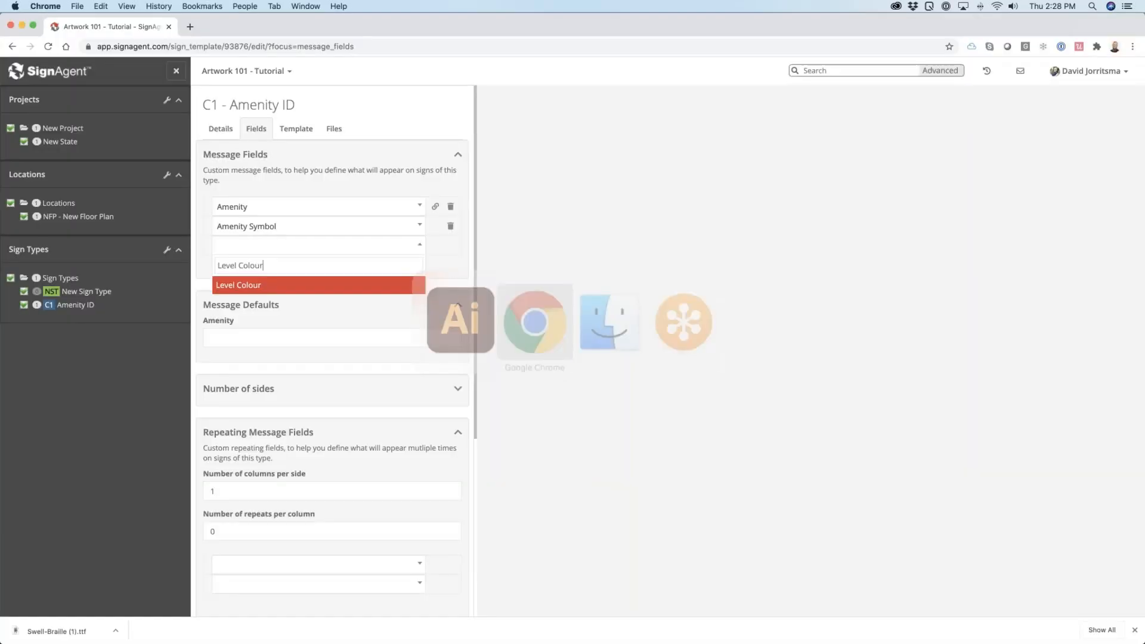
pyautogui.click(360, 286)
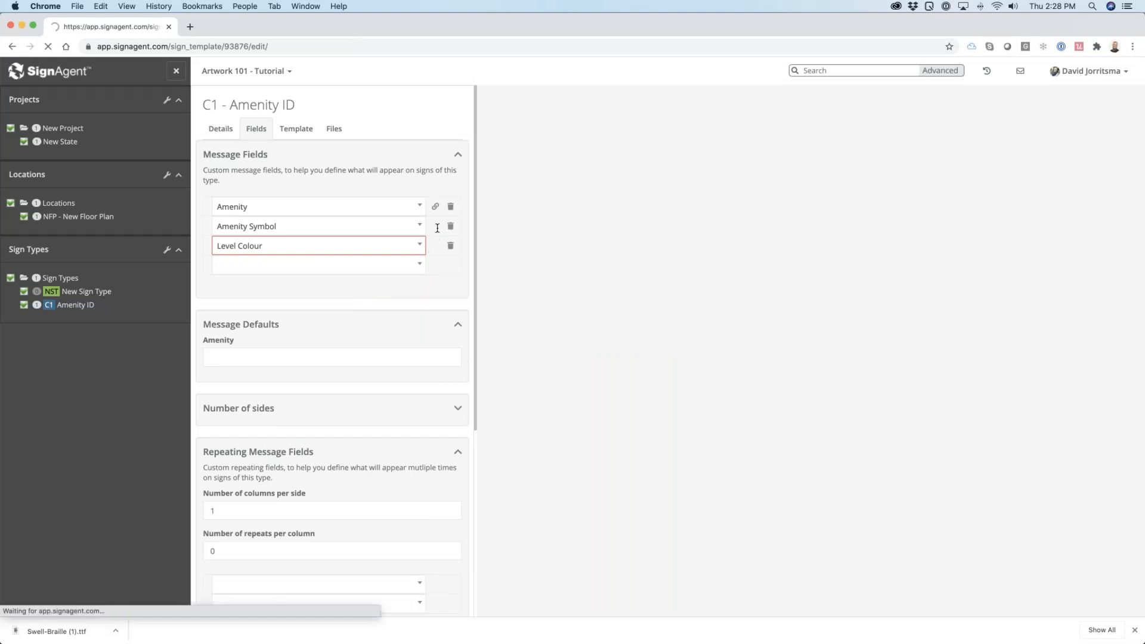
# Step: Open the Amenity Symbol field from the sign type's message fields, set its field type to Visual, and save it
pyautogui.click(251, 129)
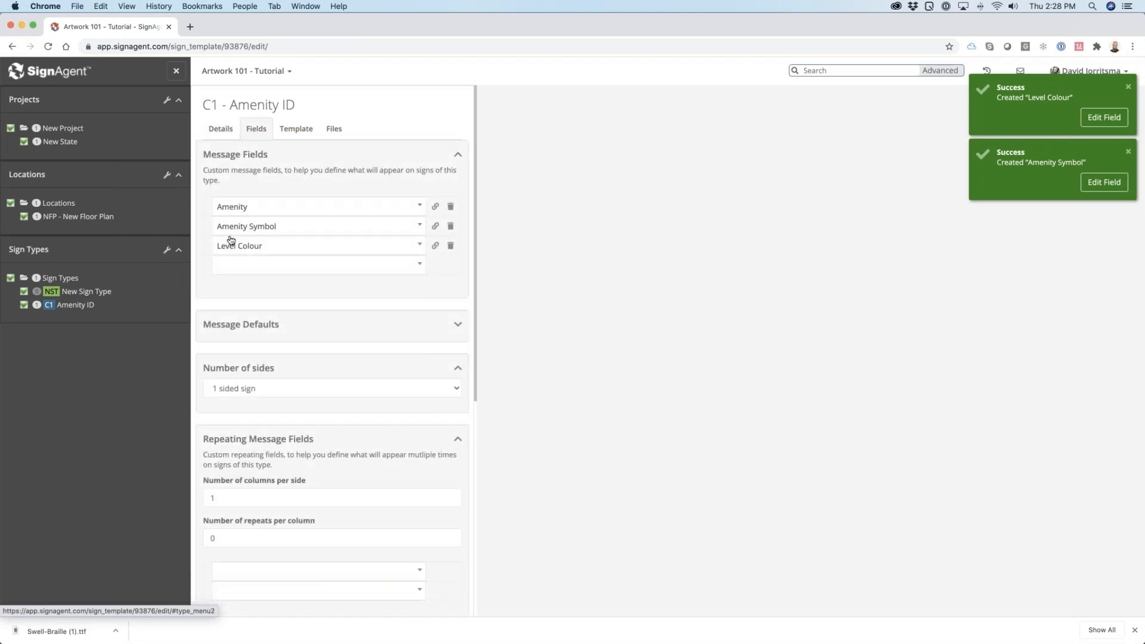
pyautogui.click(435, 226)
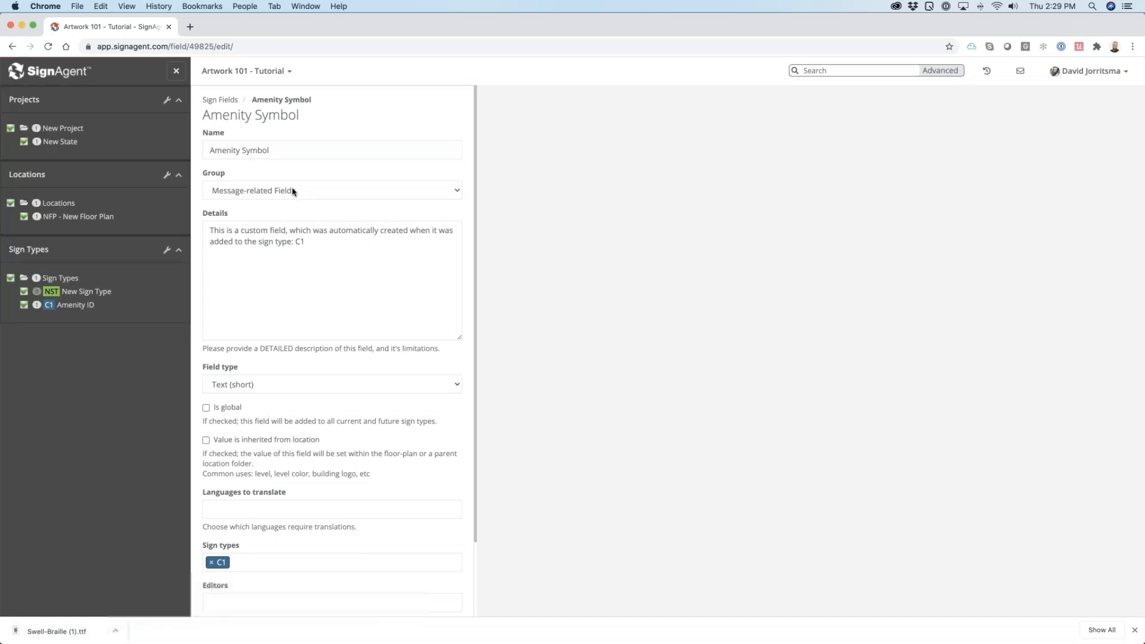
pyautogui.click(259, 387)
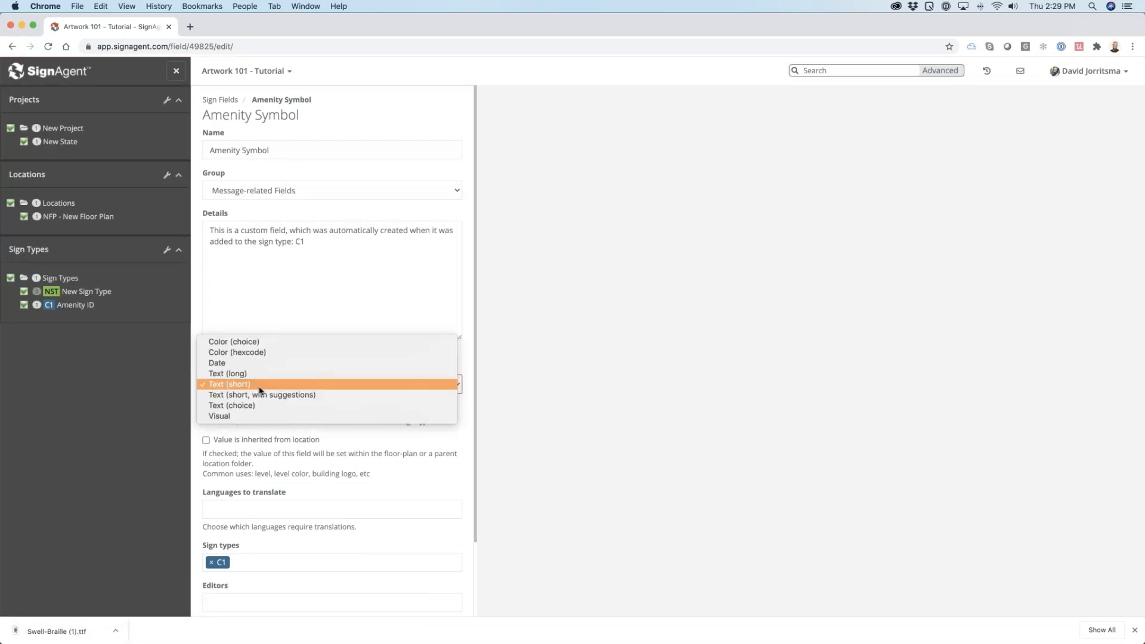
pyautogui.click(253, 417)
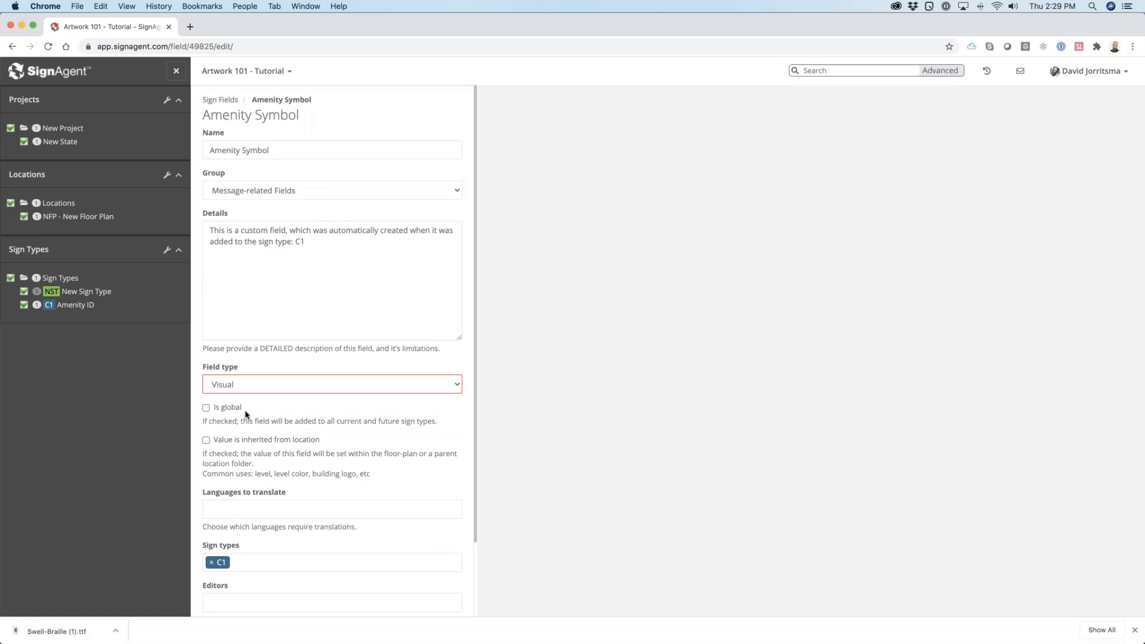
pyautogui.scroll(-3, 268, 514)
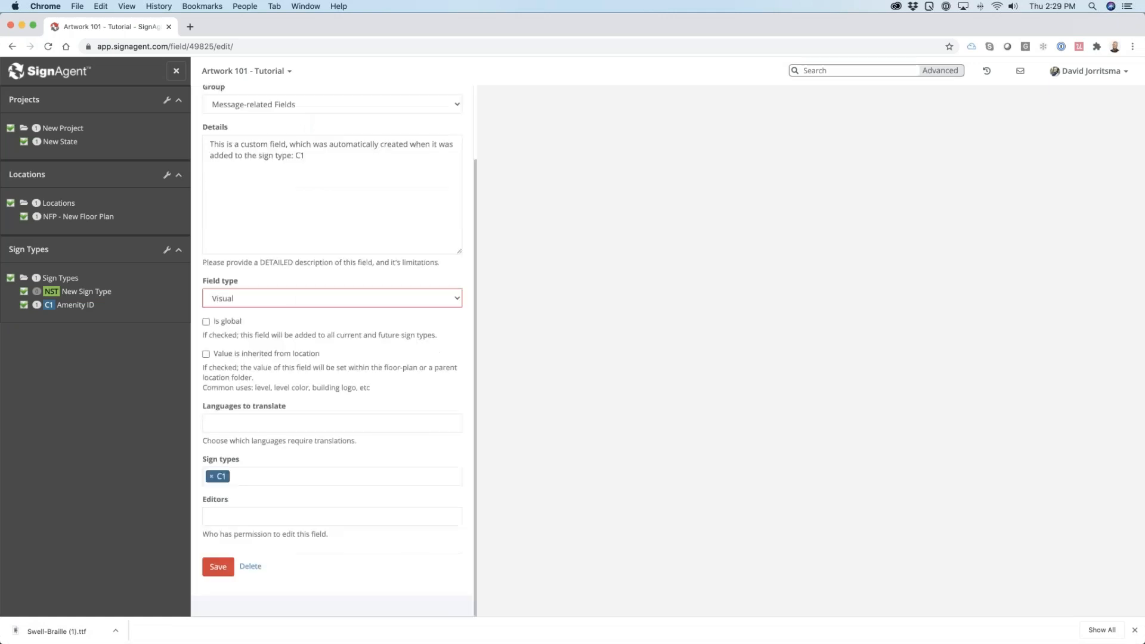
pyautogui.click(220, 570)
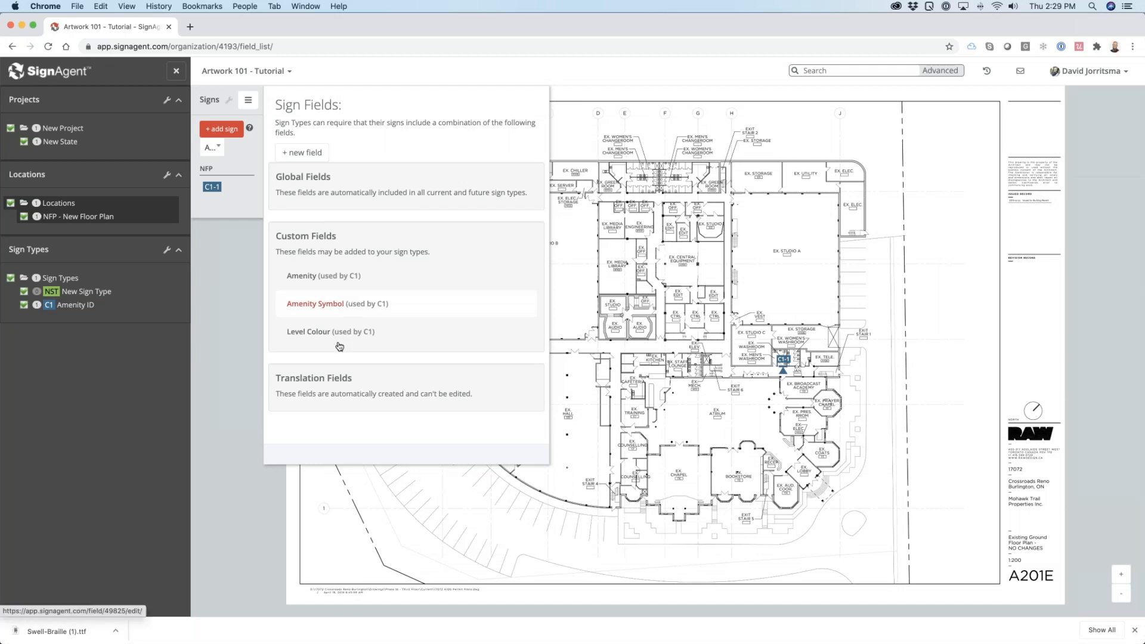
# Step: Set the Level Colour field's type to Color (choice), make its value inherited from location, and save it
pyautogui.click(305, 337)
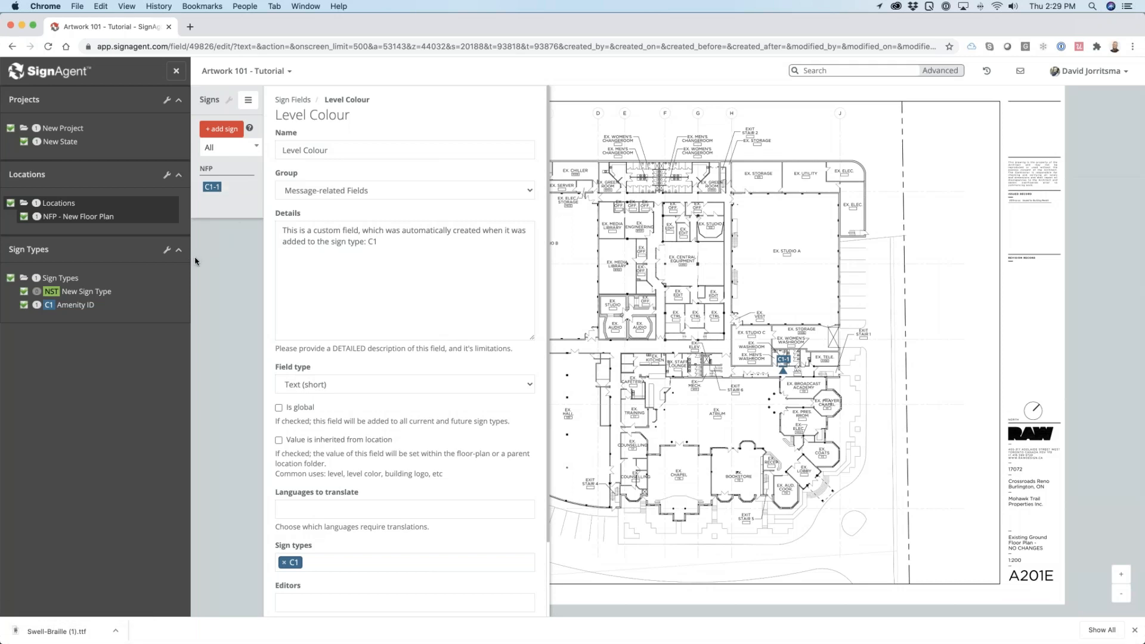
pyautogui.click(296, 390)
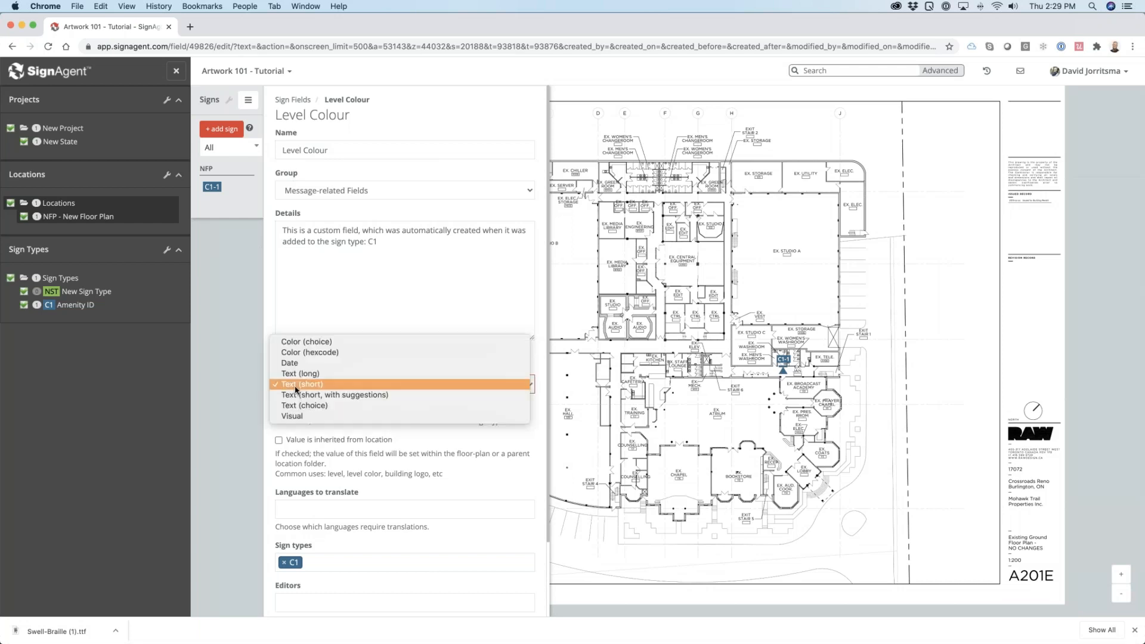
pyautogui.click(314, 346)
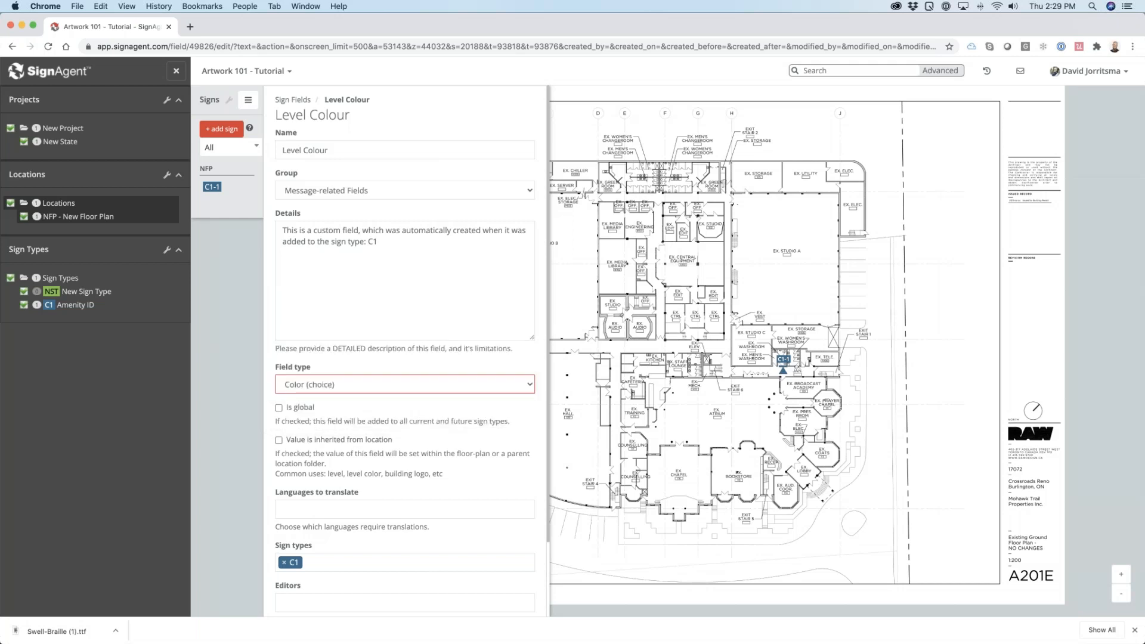
pyautogui.scroll(-3, 406, 350)
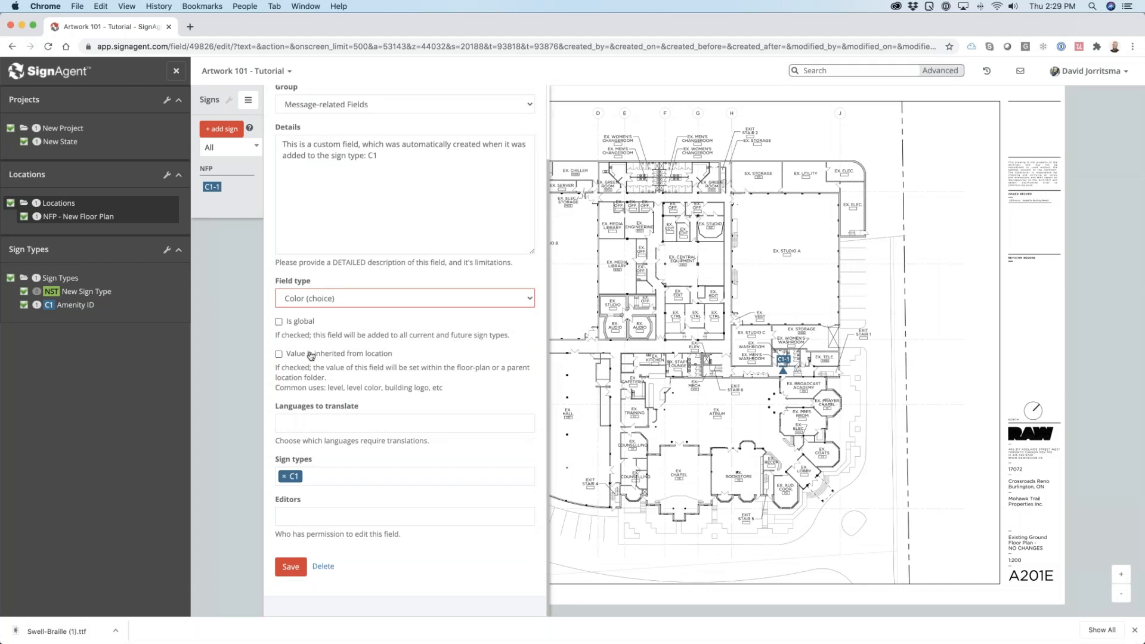
pyautogui.click(278, 355)
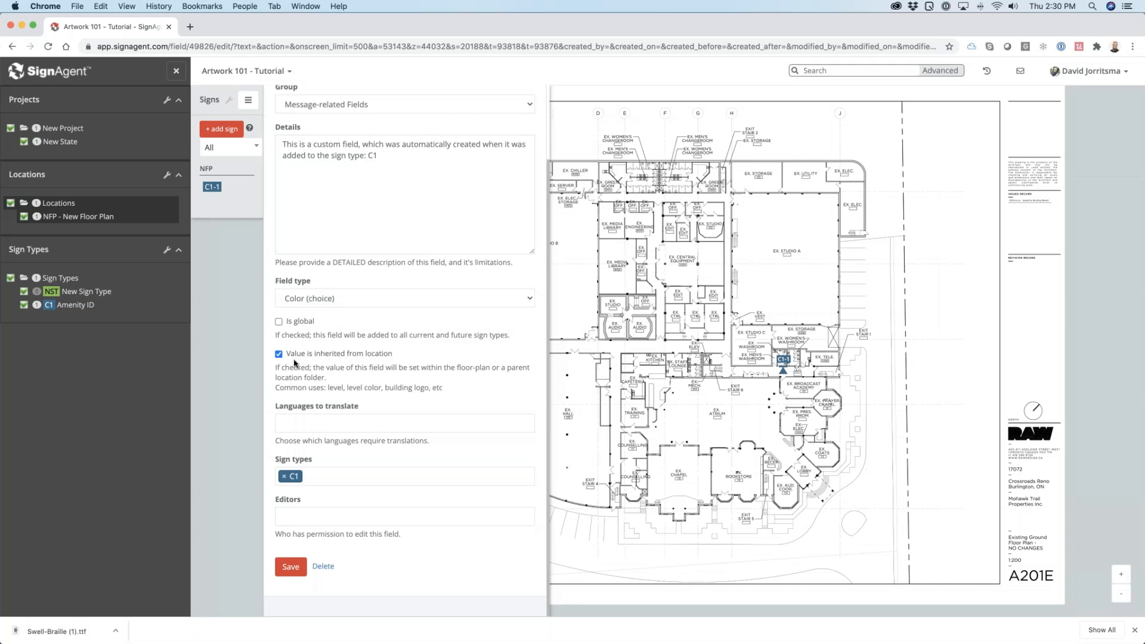
pyautogui.click(300, 567)
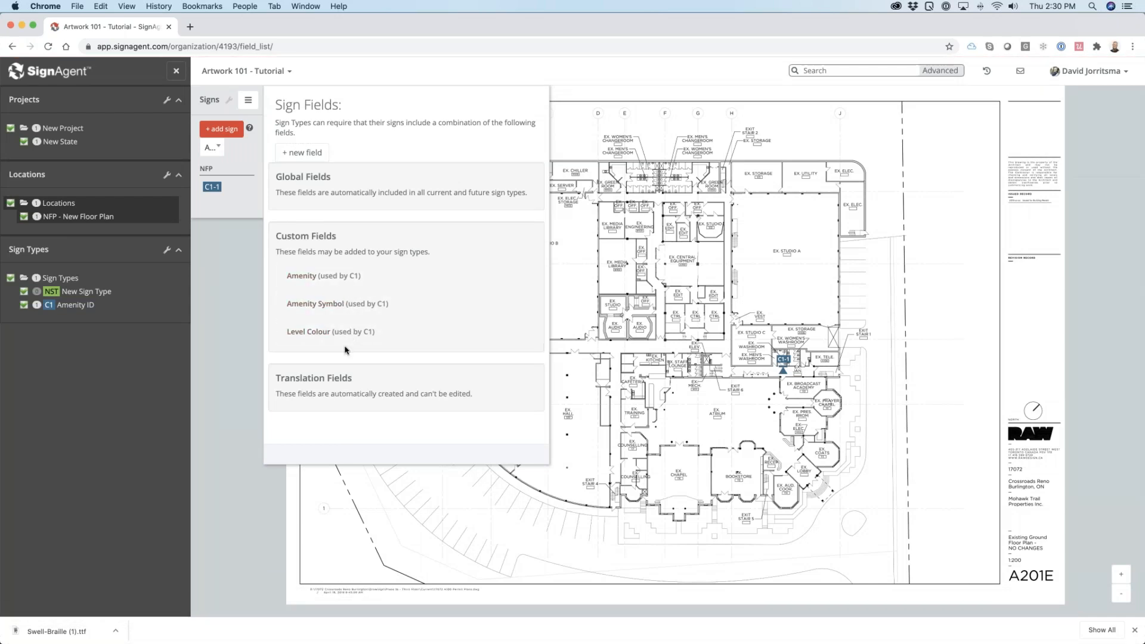
# Step: Switch to Illustrator to compare the sign template's layer names with the custom fields, and return to SignAgent in Chrome
pyautogui.press('super+Tab')
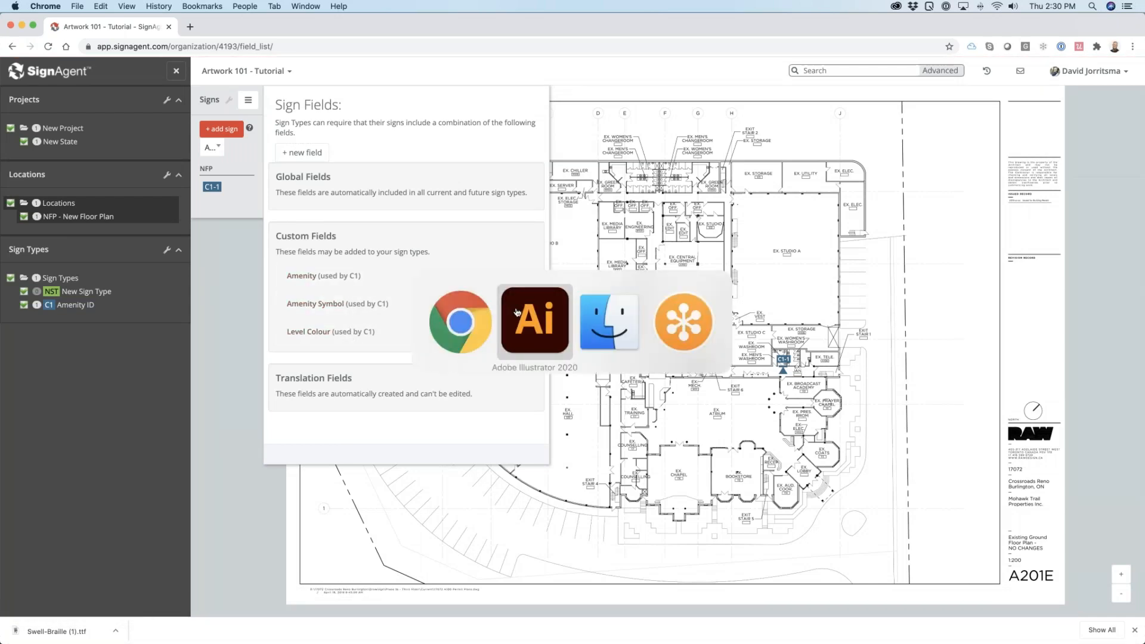
pyautogui.click(517, 313)
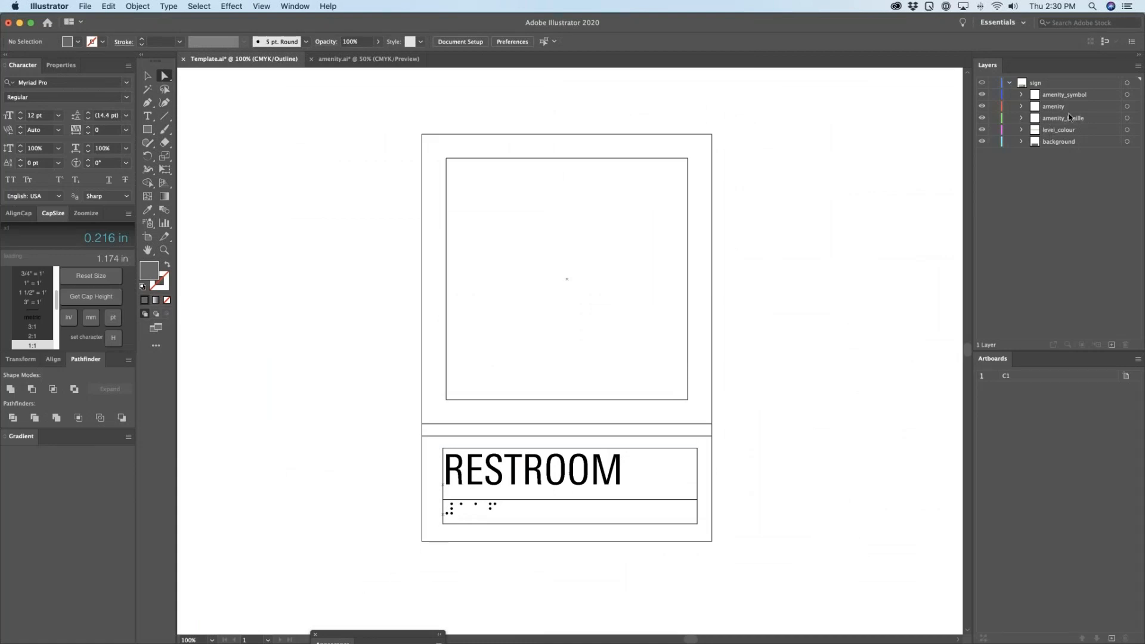
pyautogui.press('super+Tab')
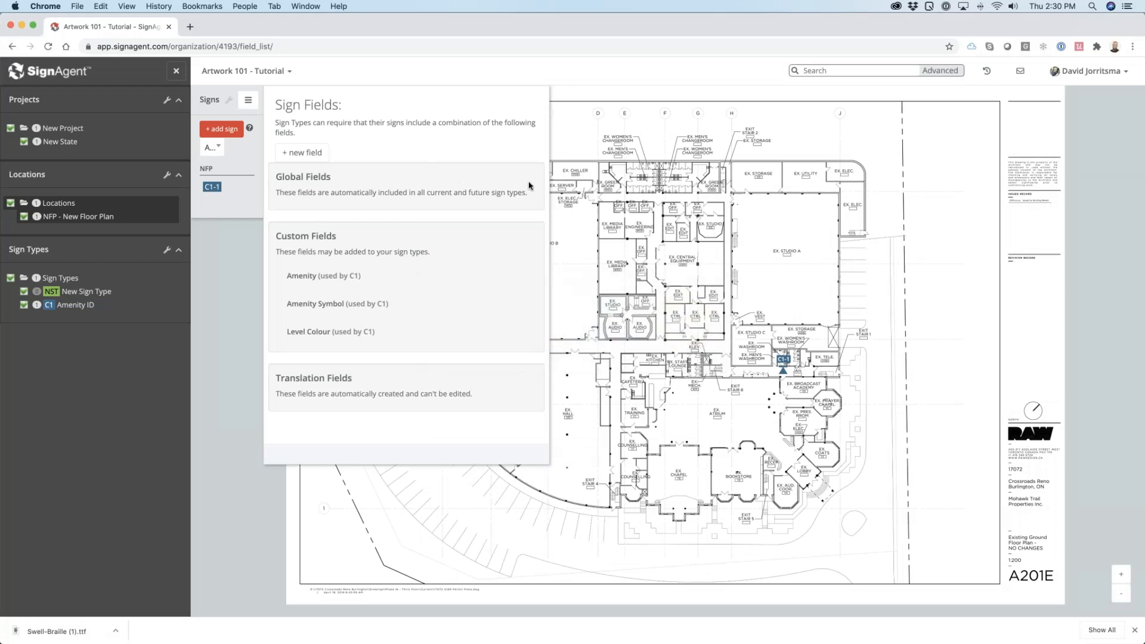
# Step: Open the language settings of the project's messages and start a new secondary language named "Braille"
pyautogui.click(253, 71)
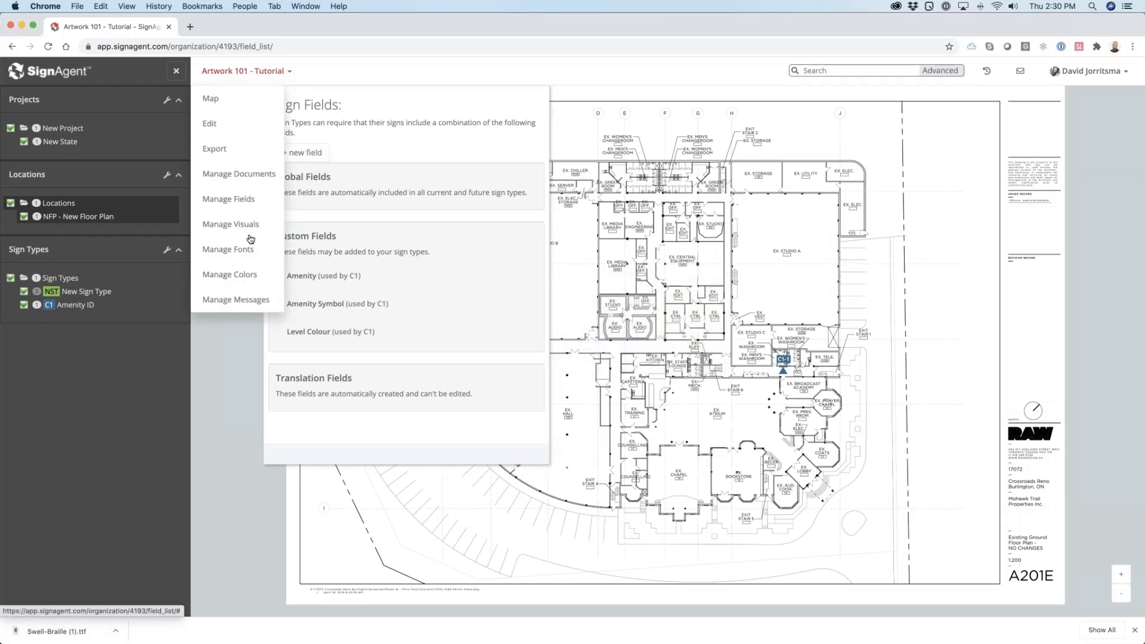
pyautogui.click(243, 298)
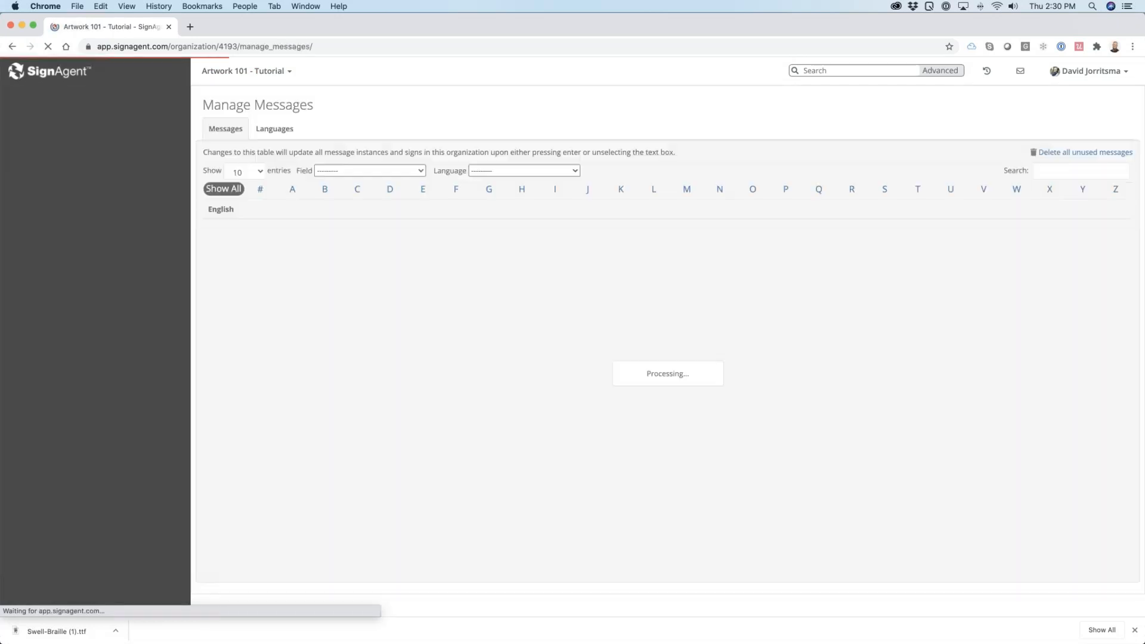
pyautogui.click(276, 128)
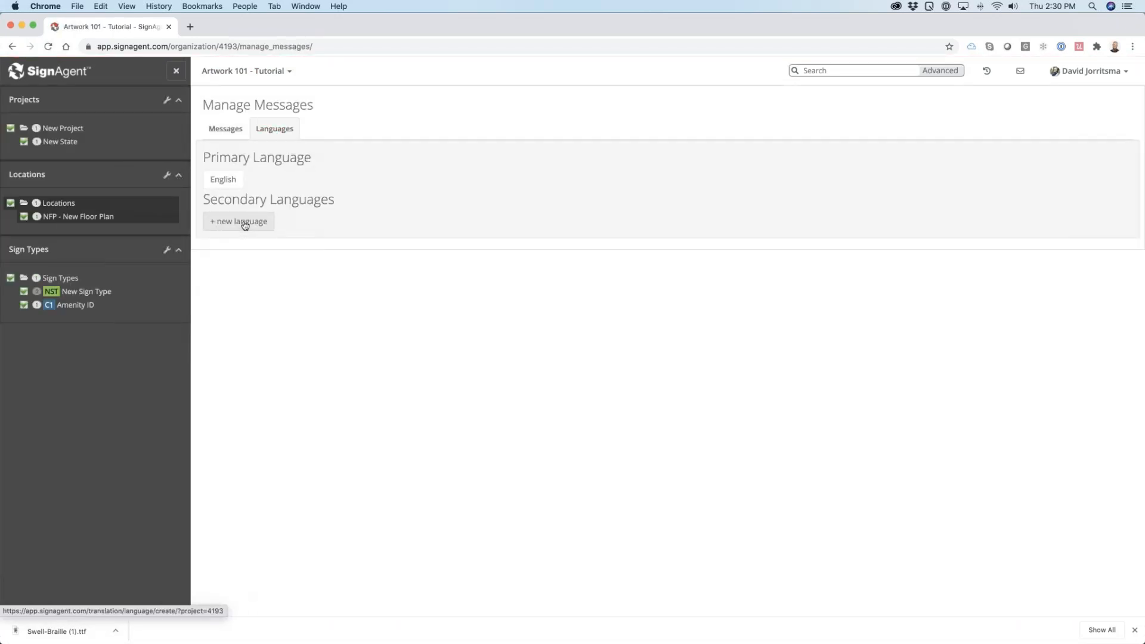
pyautogui.click(258, 75)
pyautogui.click(345, 132)
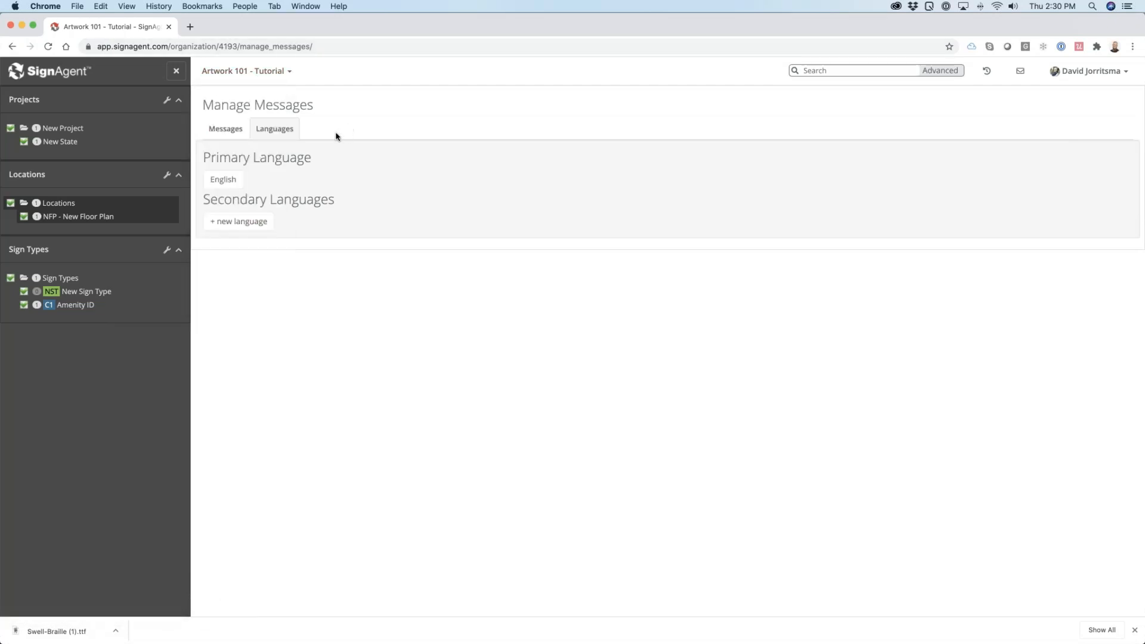
pyautogui.click(248, 227)
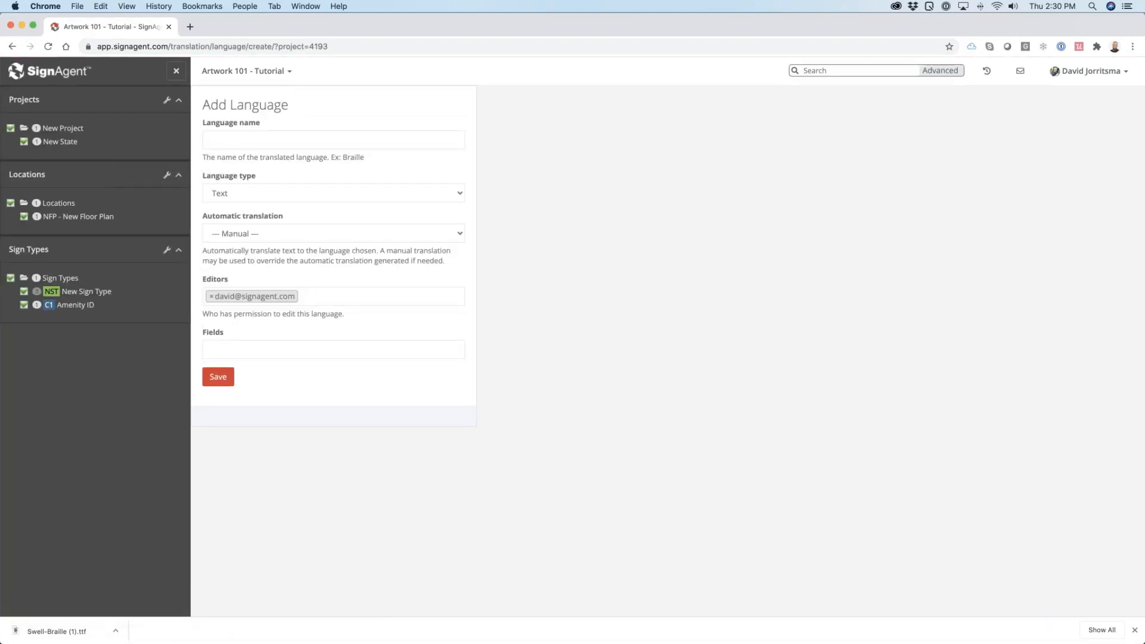
pyautogui.write('Braille')
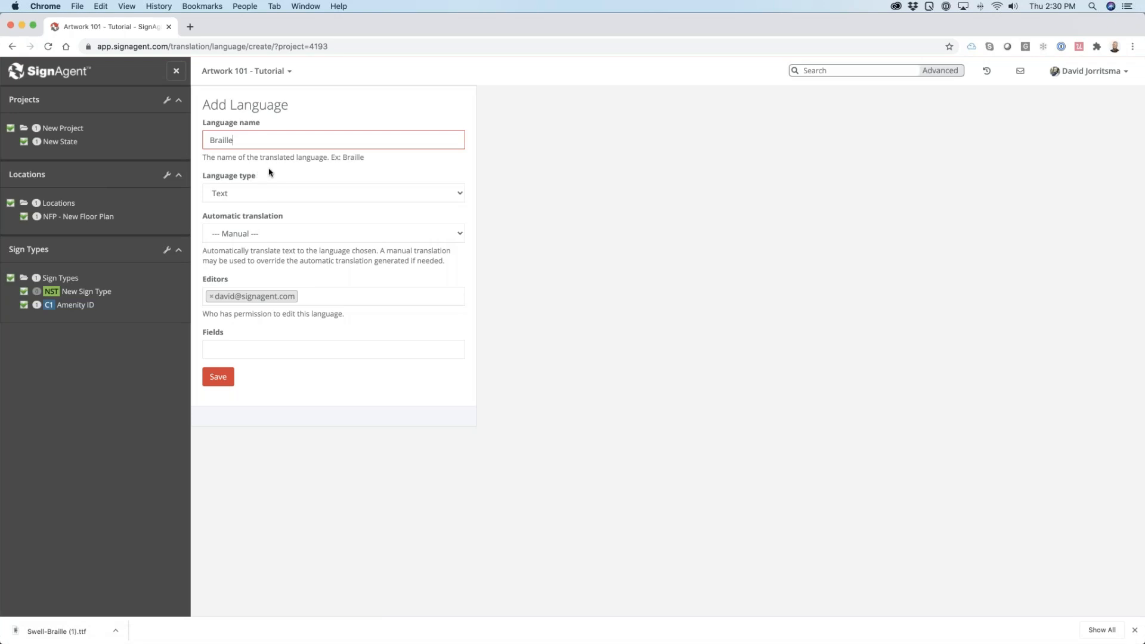
# Step: Keep the Braille language type as Text, set automatic translation to English (US) Braille Grade 2, and accept the translation disclaimer
pyautogui.click(258, 197)
pyautogui.click(259, 199)
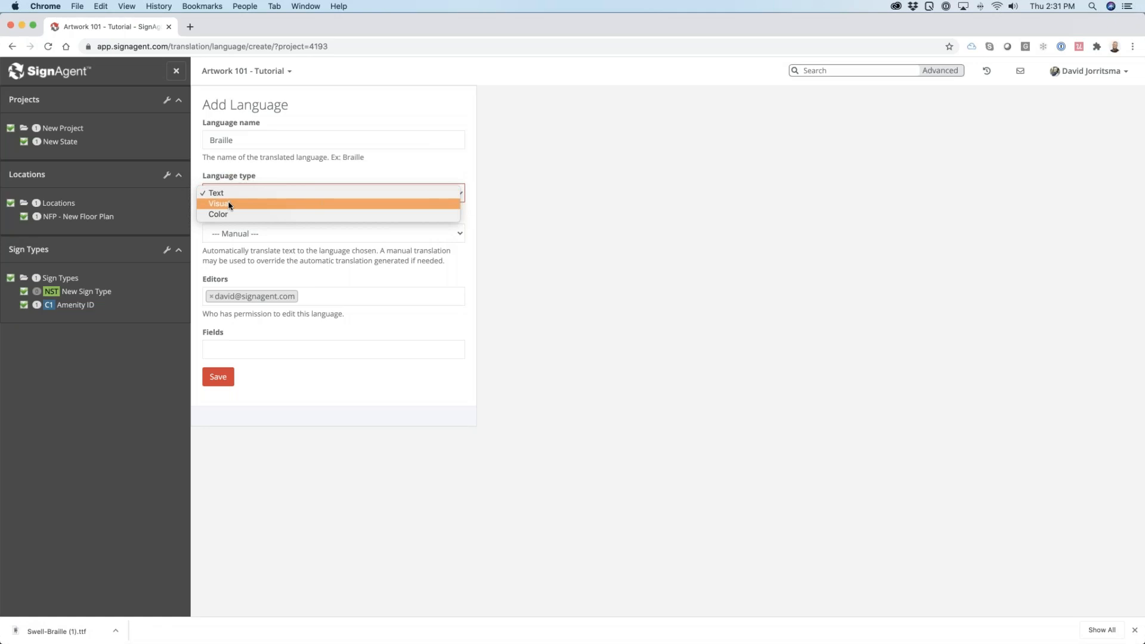
pyautogui.click(263, 168)
pyautogui.click(239, 234)
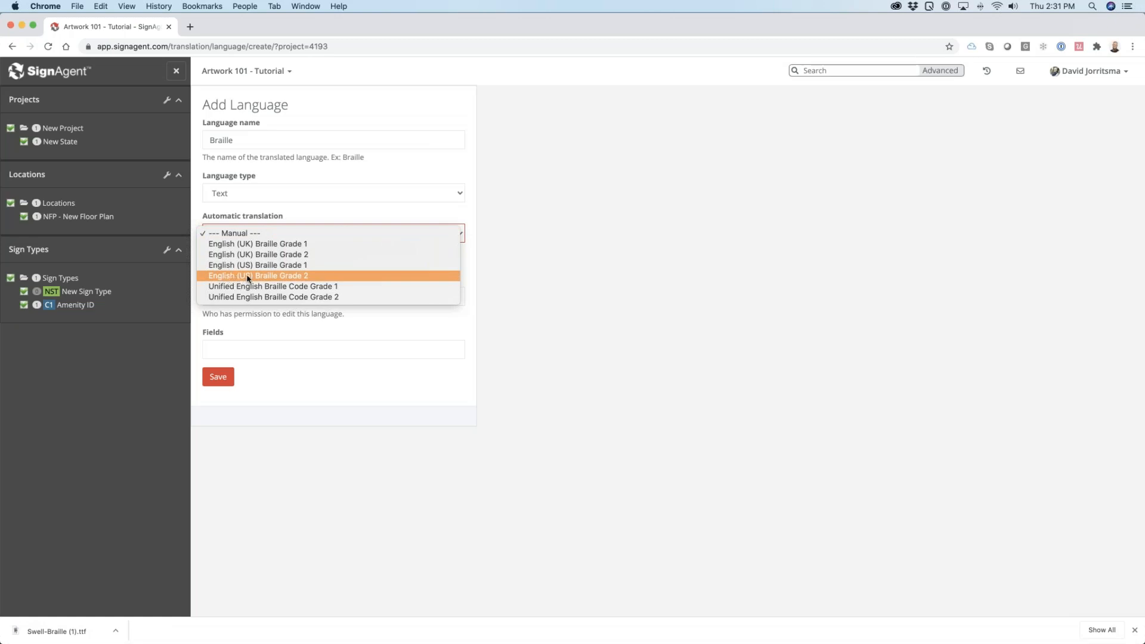
pyautogui.click(271, 278)
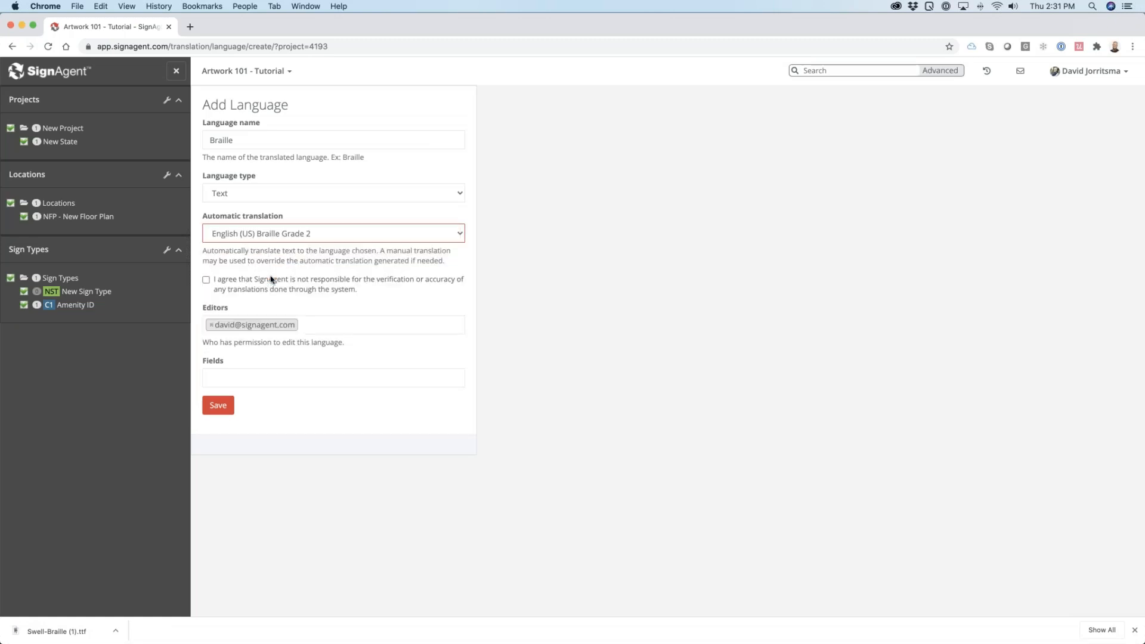
pyautogui.click(206, 279)
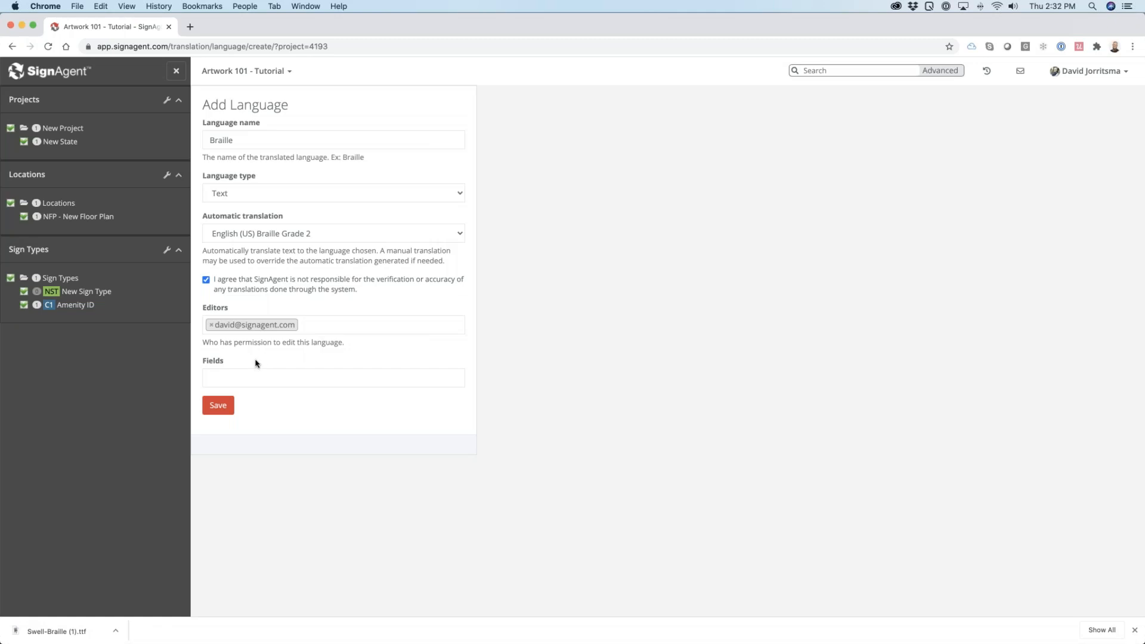
# Step: Assign the Amenity field to the Braille language and save it
pyautogui.click(234, 373)
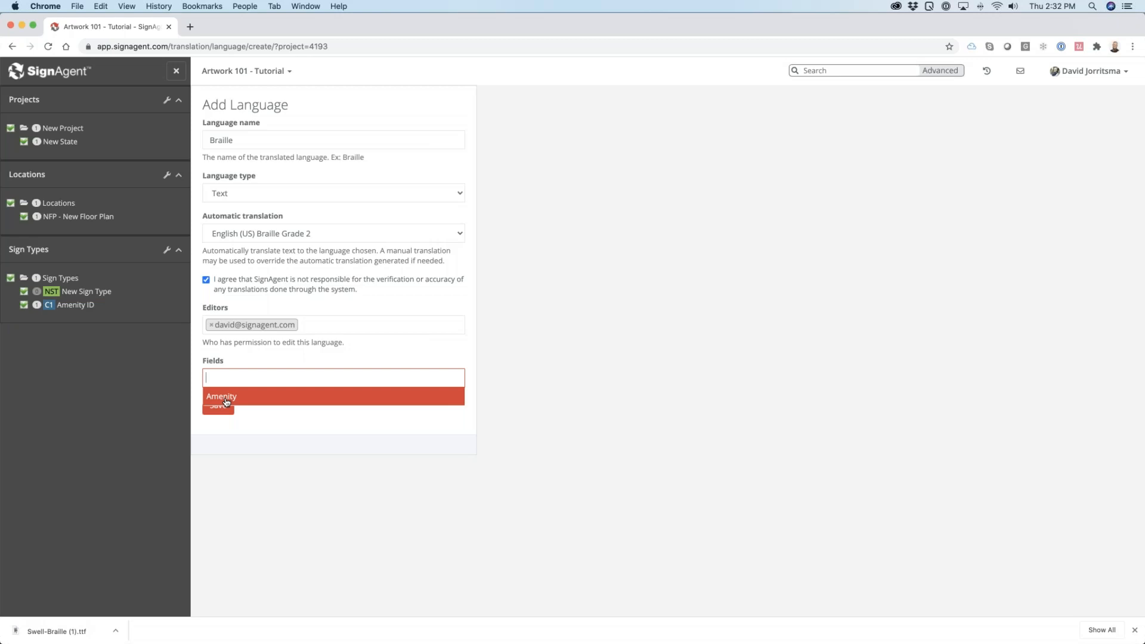
pyautogui.click(225, 397)
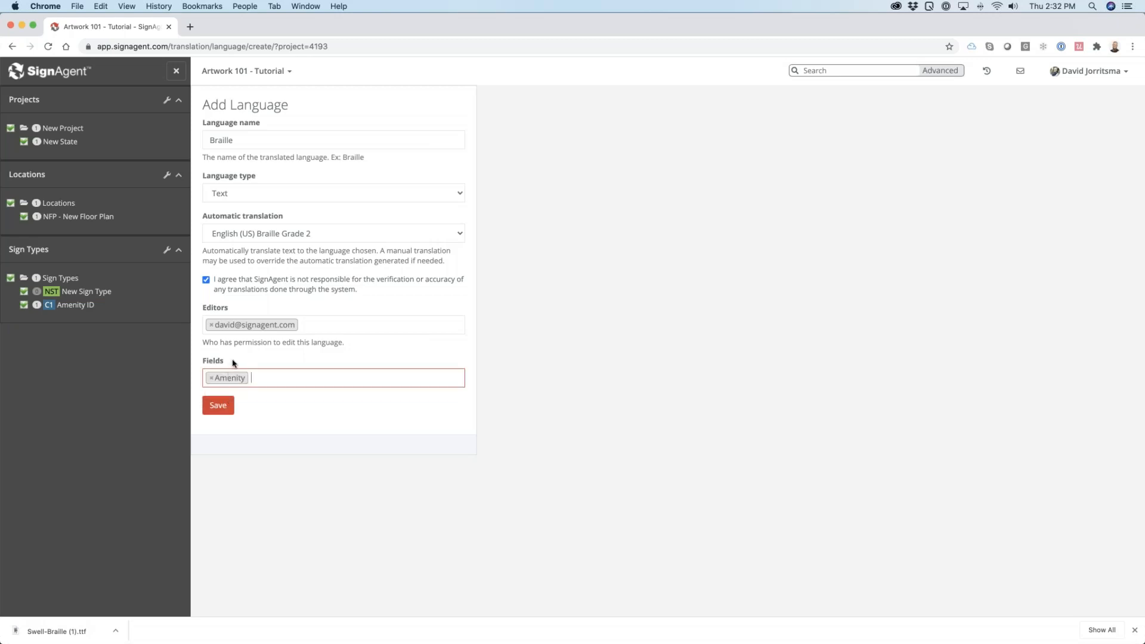
pyautogui.click(219, 405)
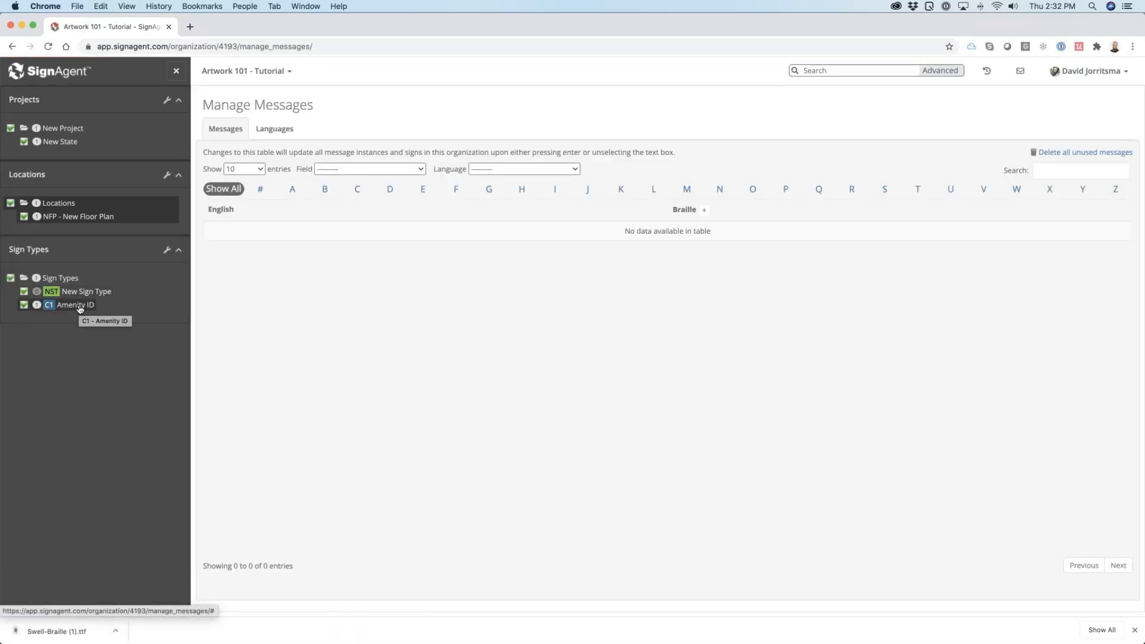
# Step: Open sign C1-1 and add Amenity Braille to the message fields of its sign type
pyautogui.click(62, 143)
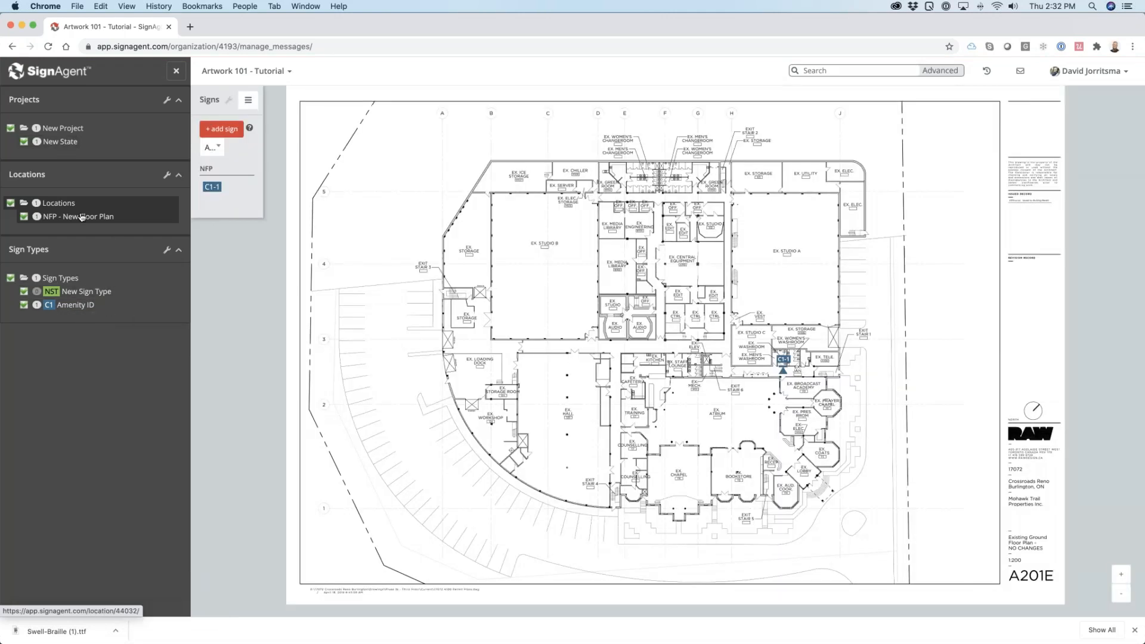
pyautogui.click(223, 189)
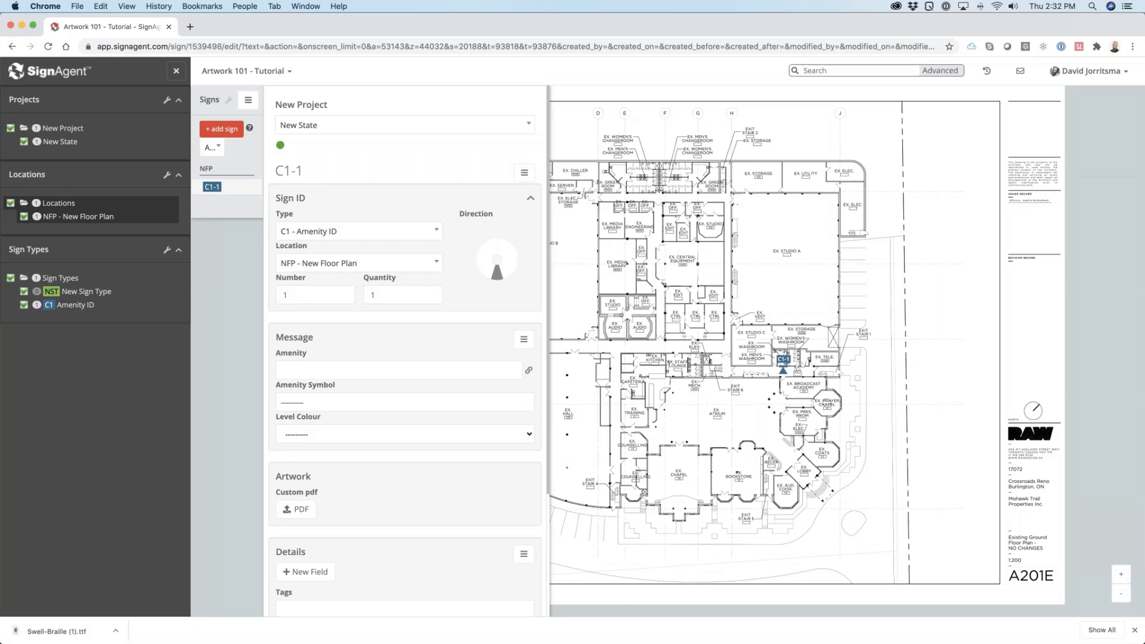
pyautogui.click(523, 339)
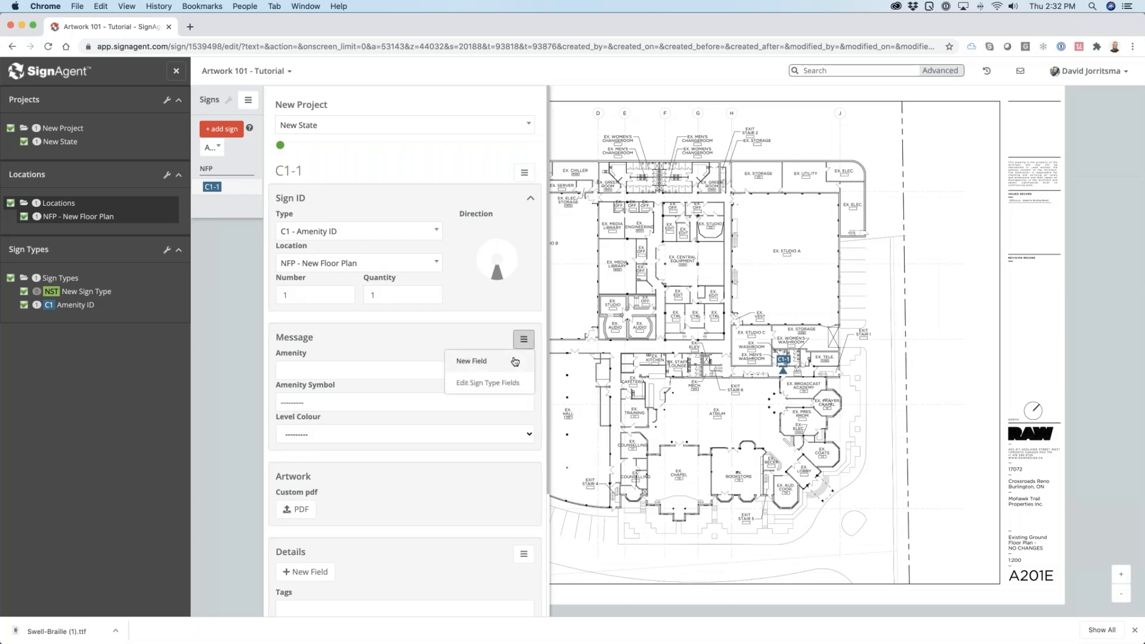
pyautogui.click(495, 384)
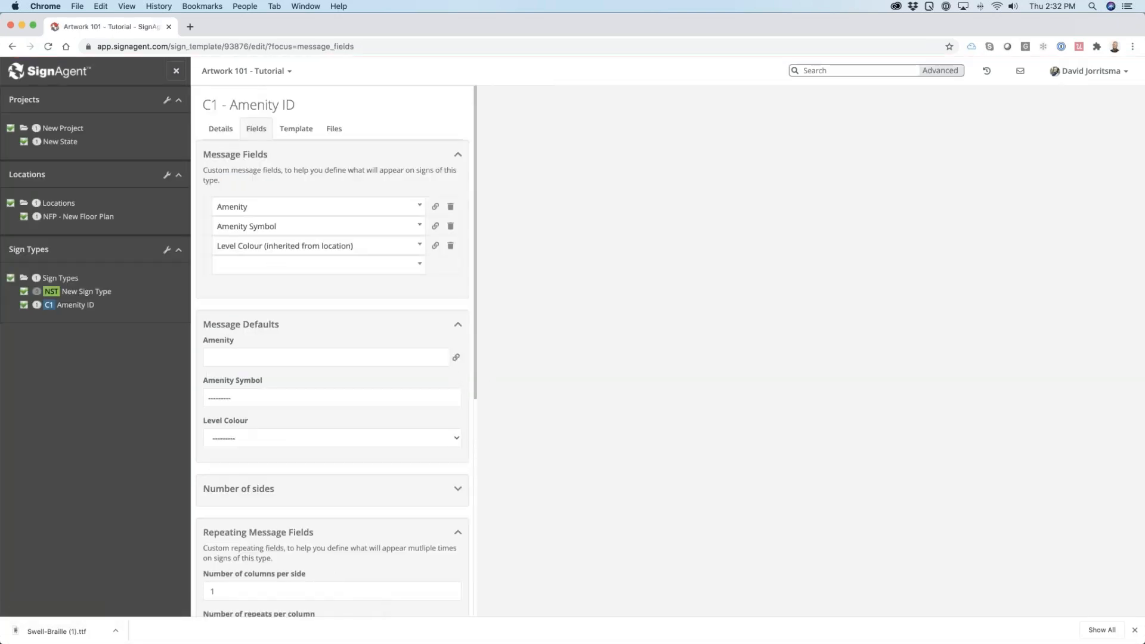
pyautogui.click(248, 266)
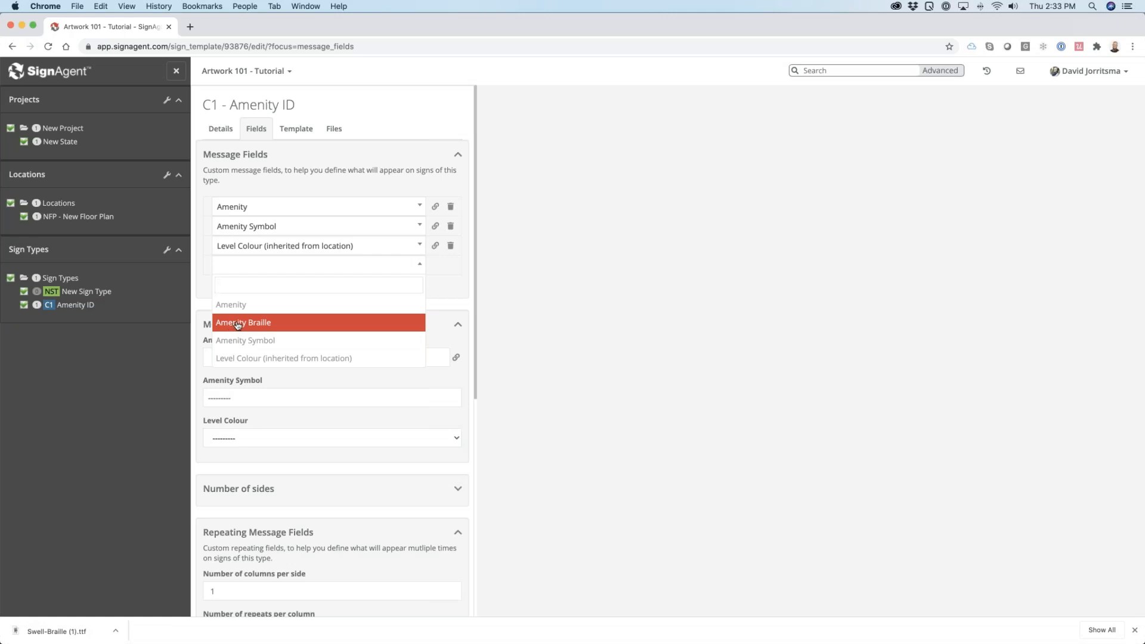
pyautogui.click(237, 324)
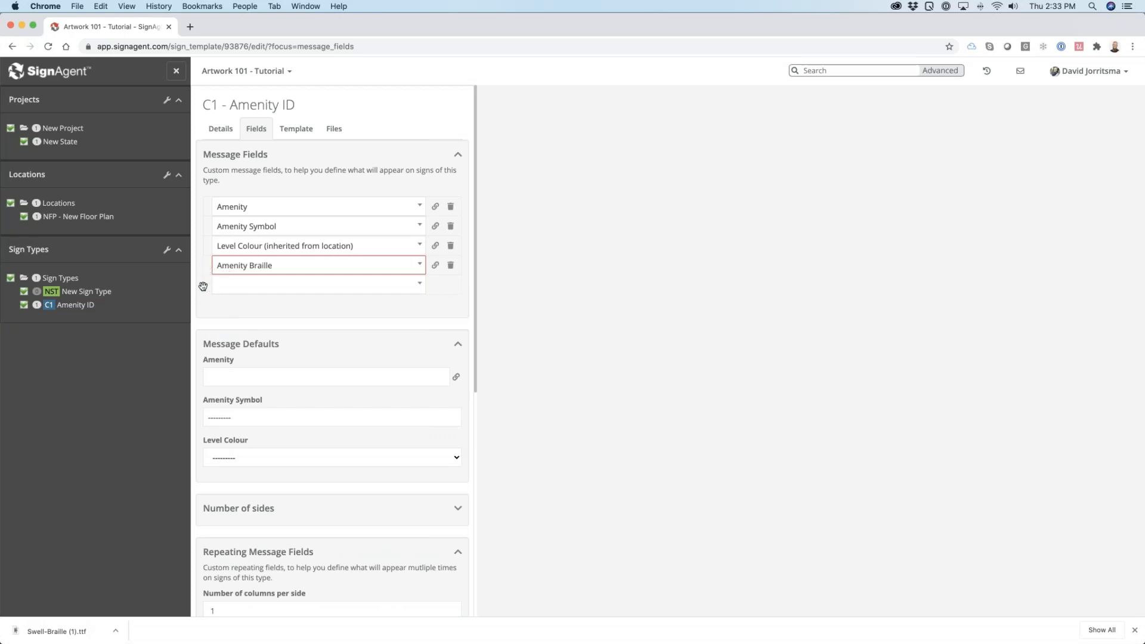
pyautogui.click(207, 306)
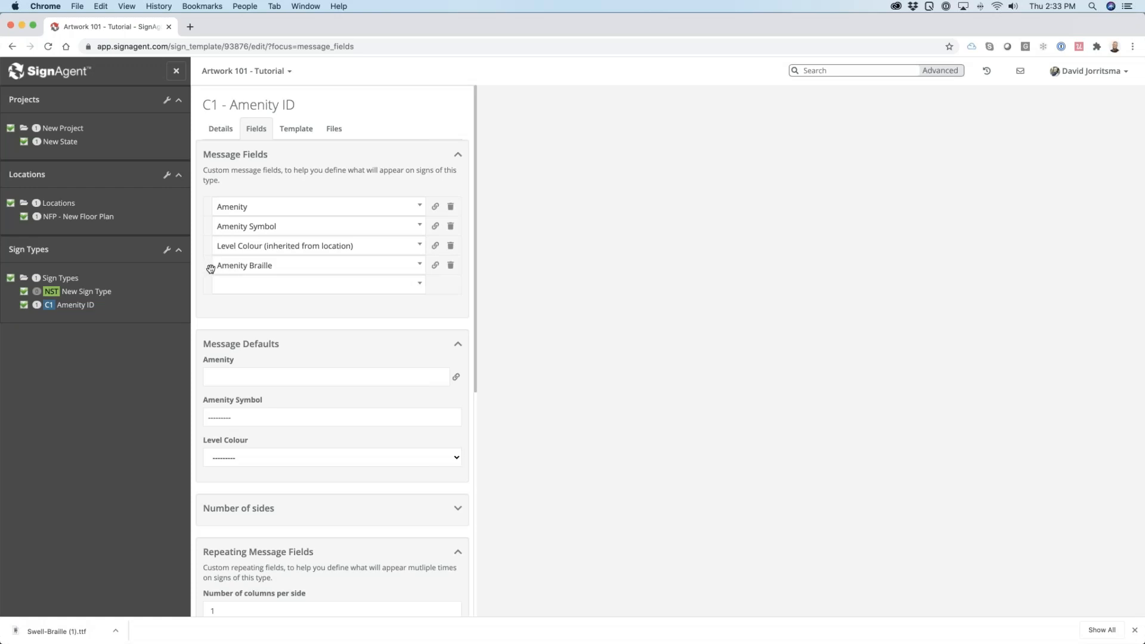
# Step: Check the Illustrator sign layout, reorder the message fields to Amenity Symbol, Level Colour, Amenity, Amenity Braille, and save the sign type
pyautogui.press('super+Tab')
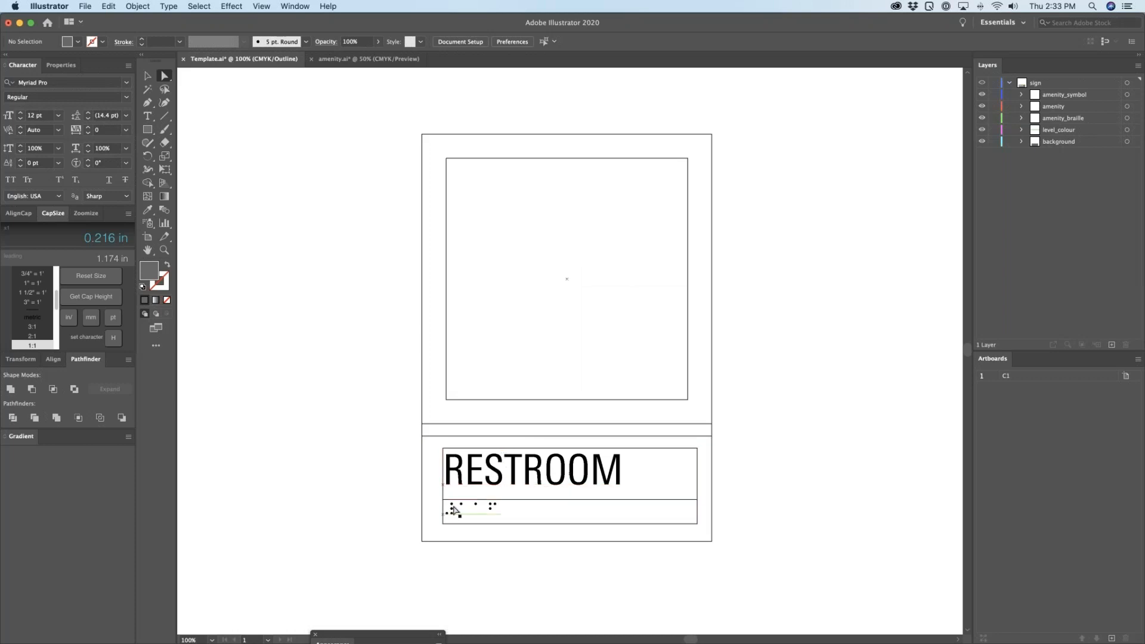
pyautogui.press('super+Tab')
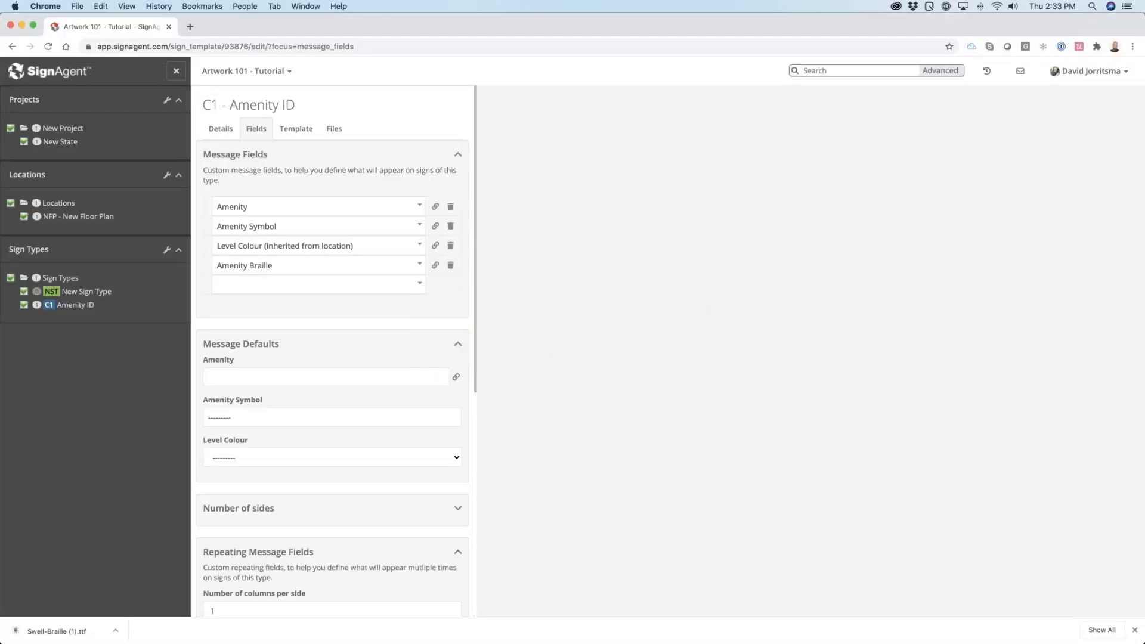
pyautogui.moveTo(208, 224); pyautogui.dragTo(209, 207)
pyautogui.moveTo(206, 245); pyautogui.dragTo(211, 219)
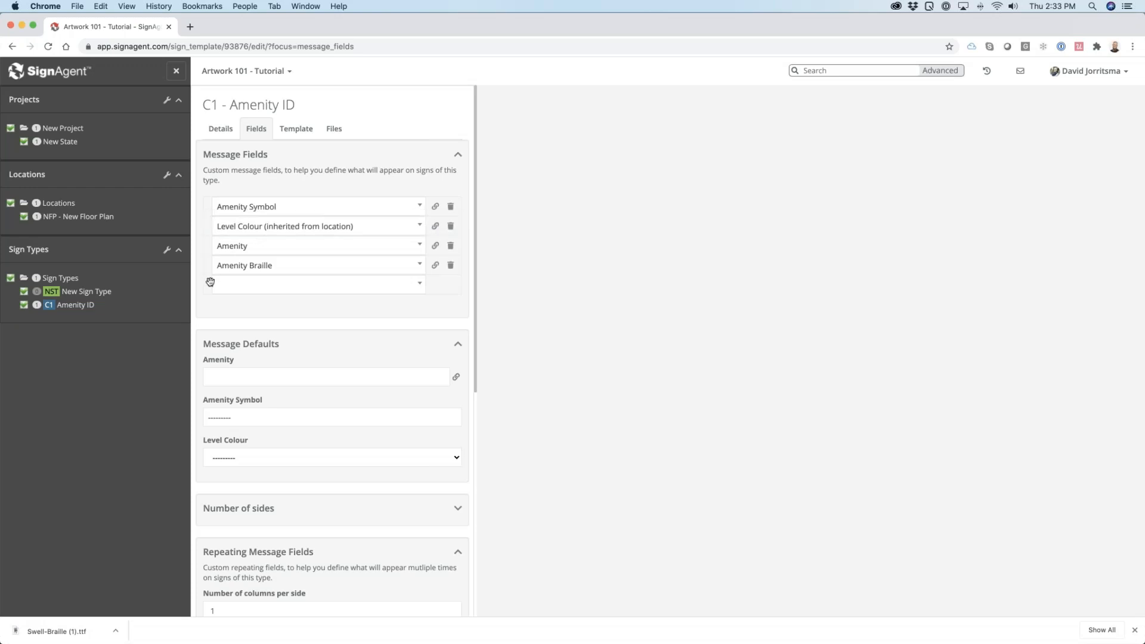
pyautogui.scroll(-3, 214, 332)
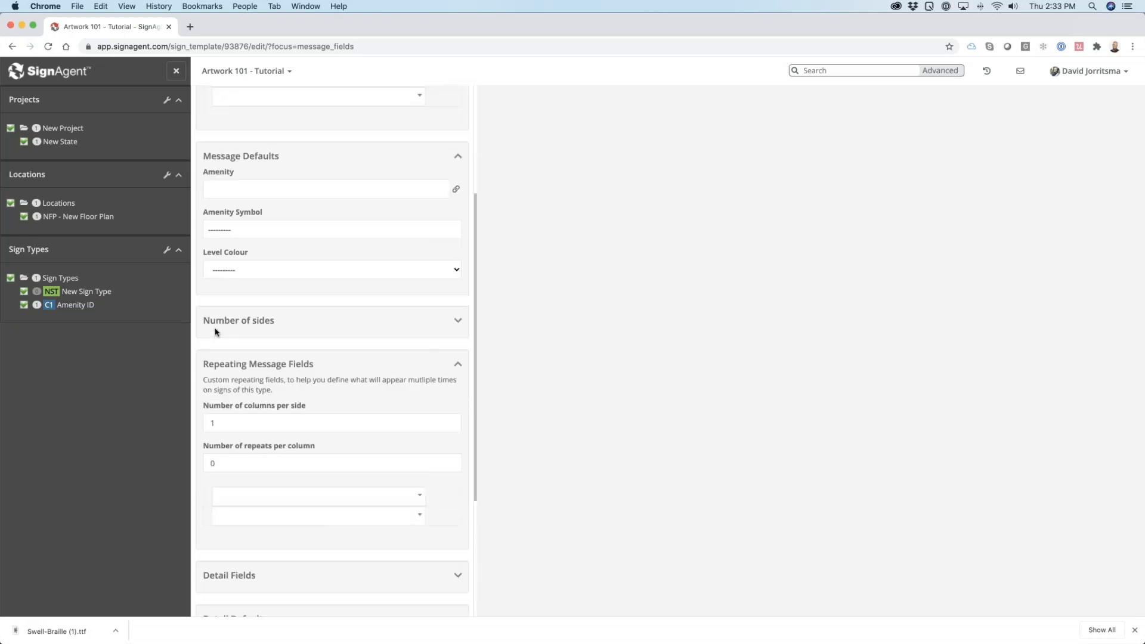
pyautogui.scroll(3, 215, 332)
pyautogui.scroll(1, 217, 331)
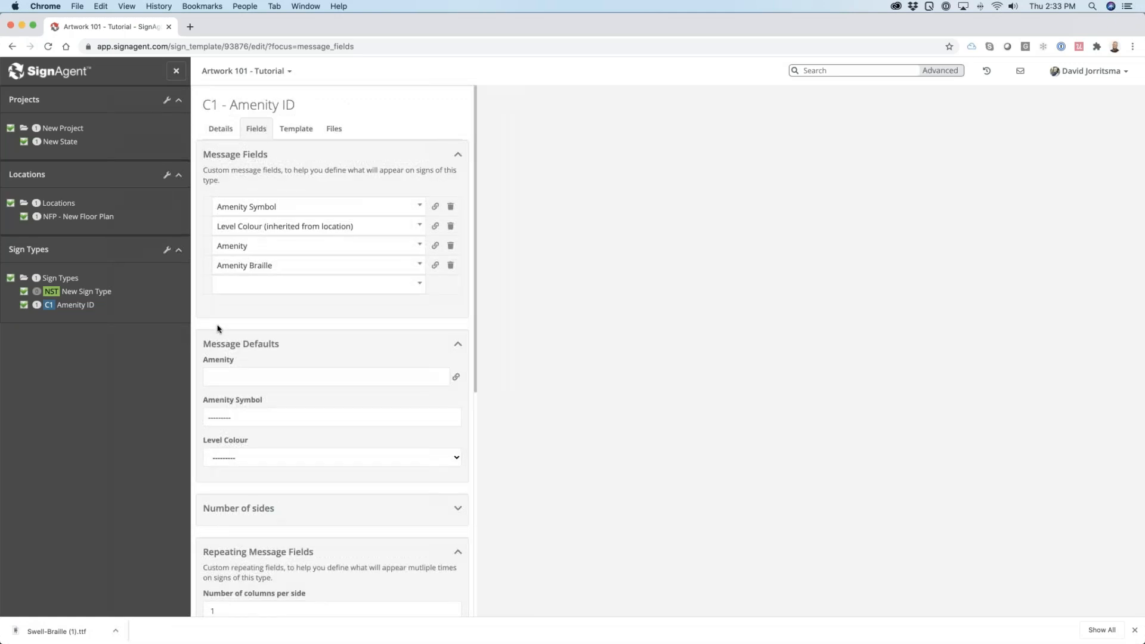
pyautogui.click(296, 131)
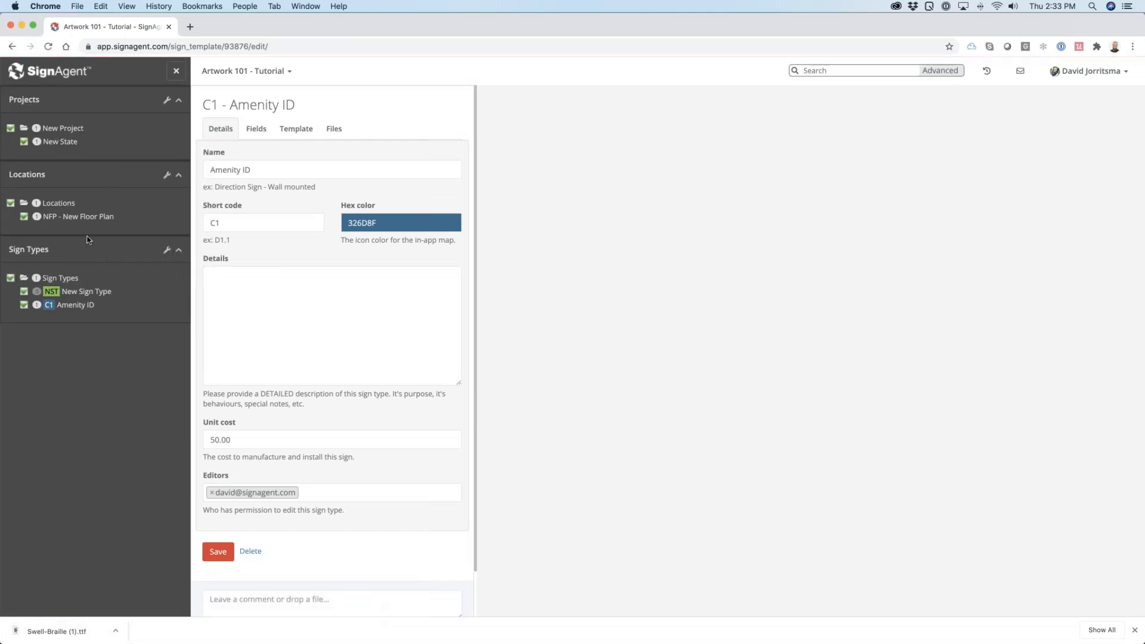
# Step: Open sign C1-1 on the New Floor Plan and examine its Amenity Symbol, Level Colour, Amenity and Amenity Braille message fields
pyautogui.click(100, 217)
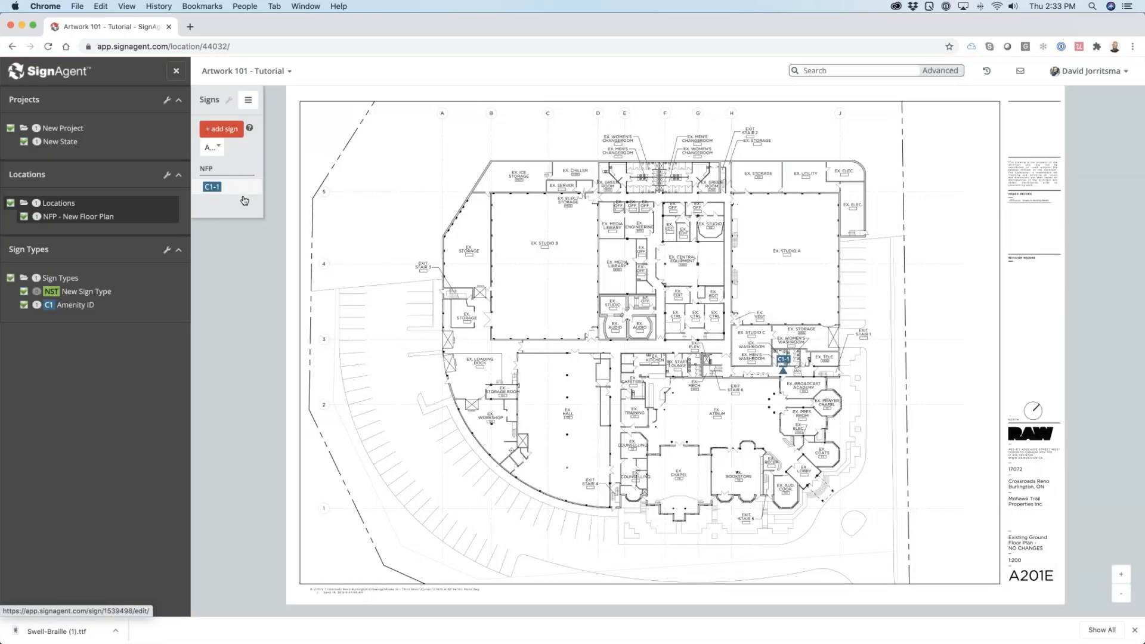
pyautogui.click(239, 195)
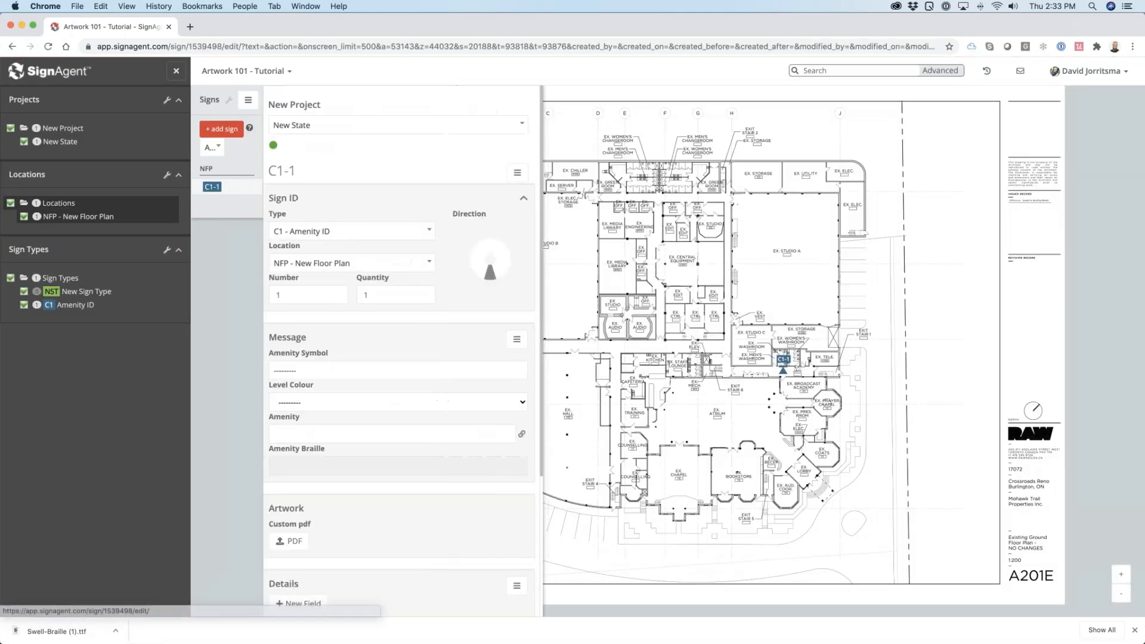
pyautogui.scroll(-3, 365, 340)
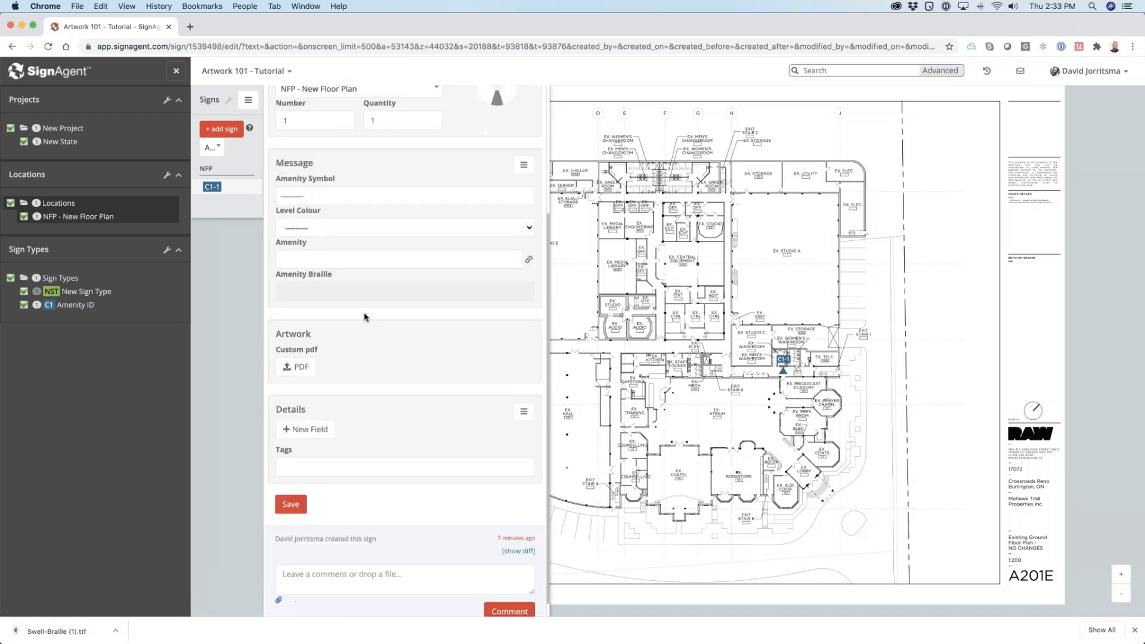
pyautogui.scroll(1, 366, 319)
pyautogui.click(334, 250)
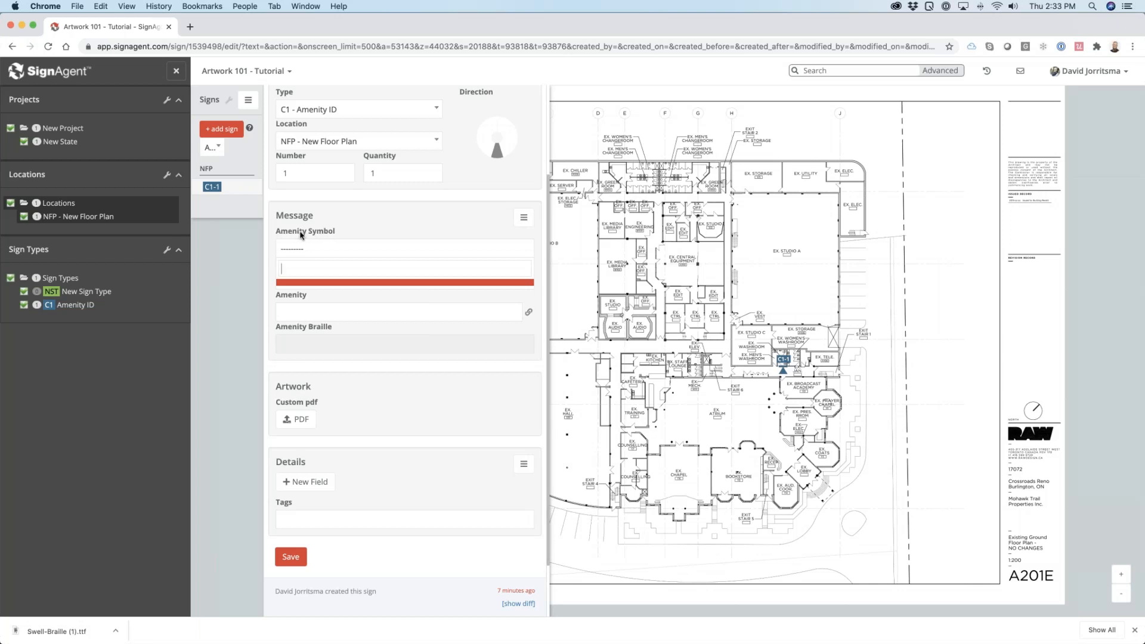
pyautogui.click(361, 234)
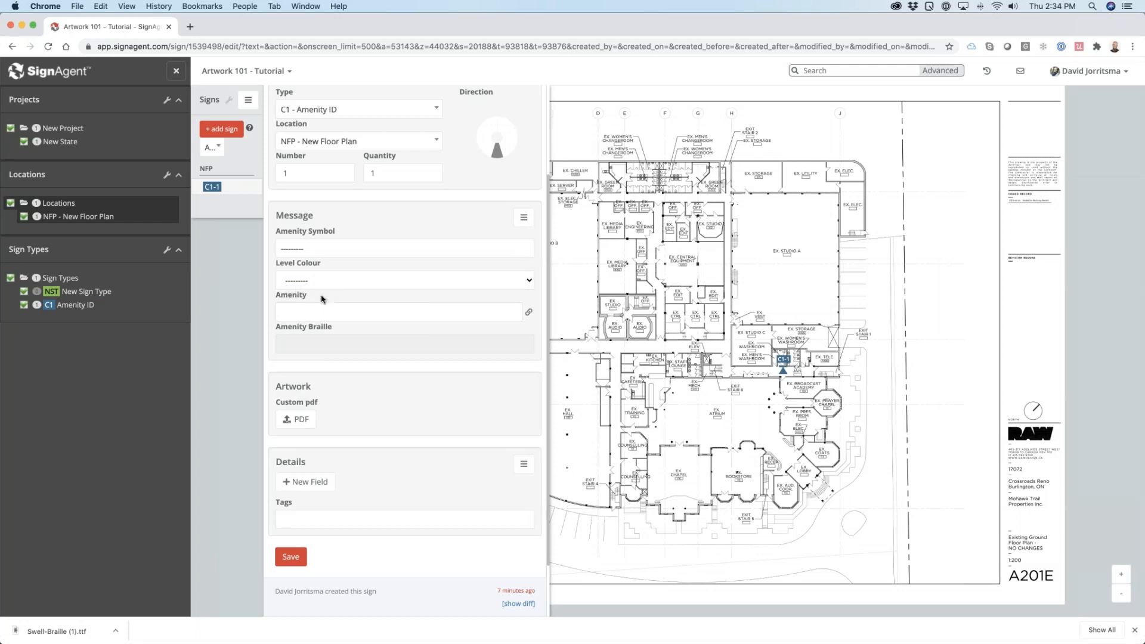
pyautogui.click(292, 313)
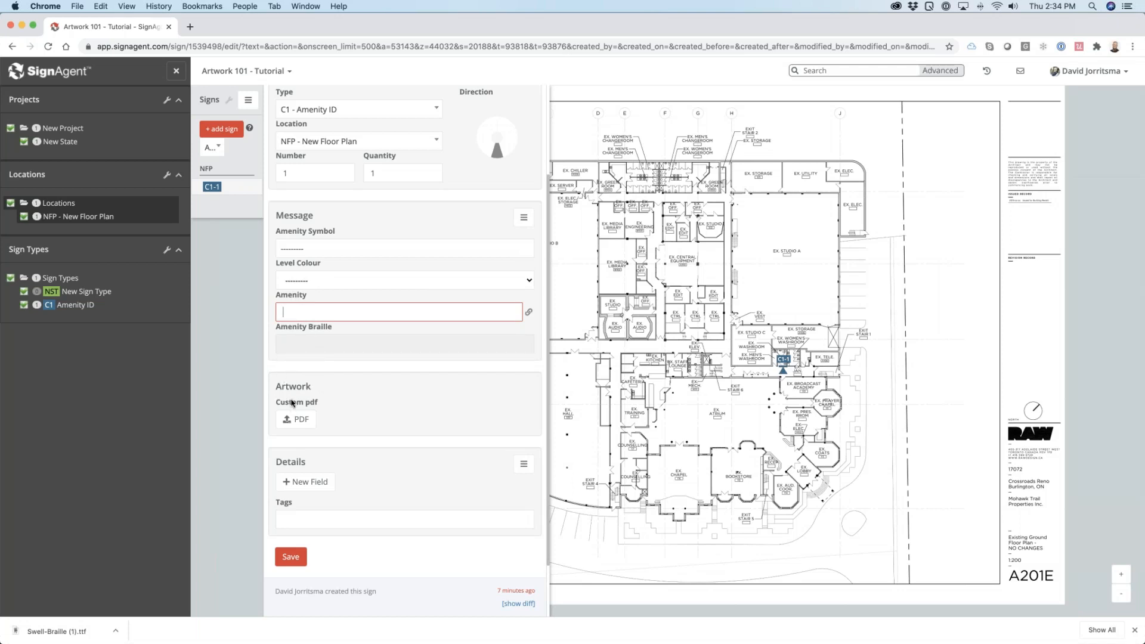
pyautogui.click(291, 357)
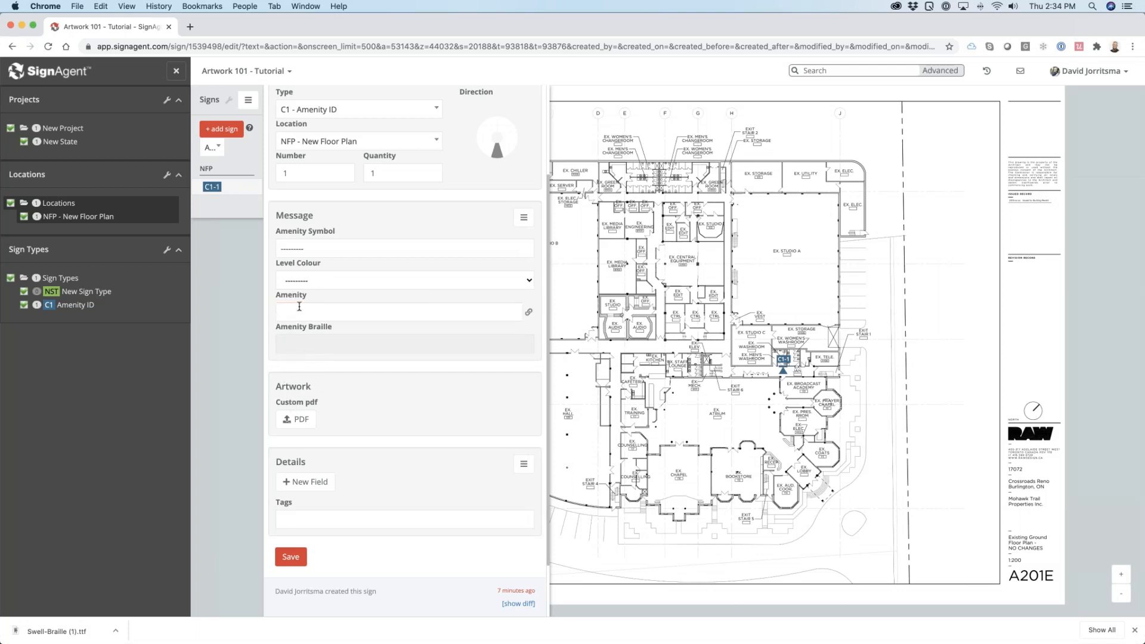
pyautogui.scroll(3, 299, 306)
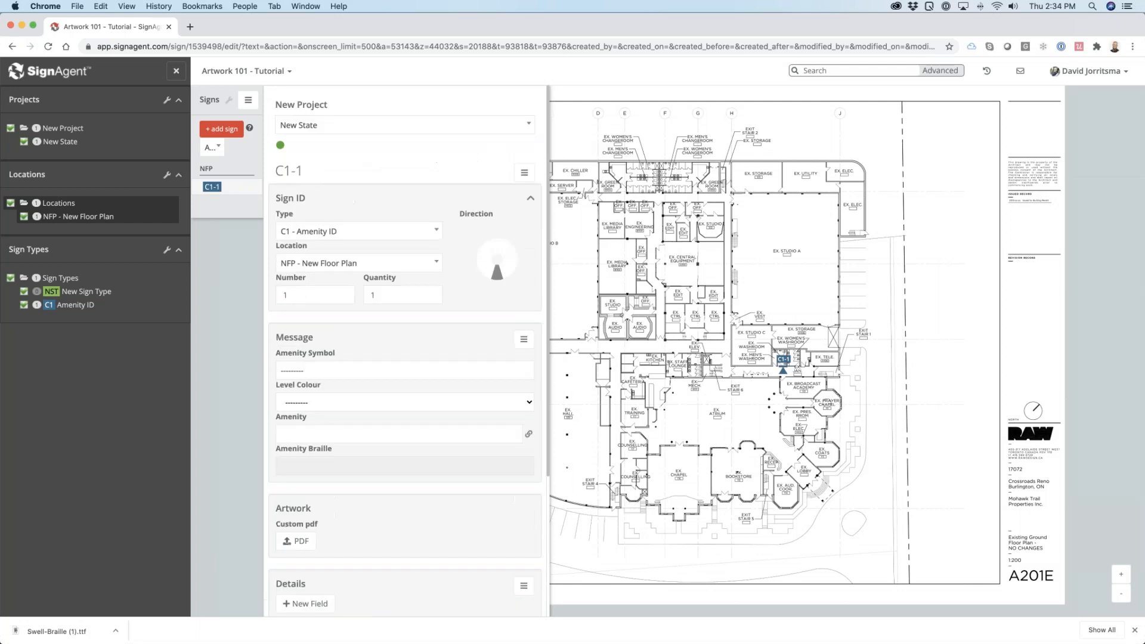
# Step: Open the batch import page for the project's visuals
pyautogui.click(265, 72)
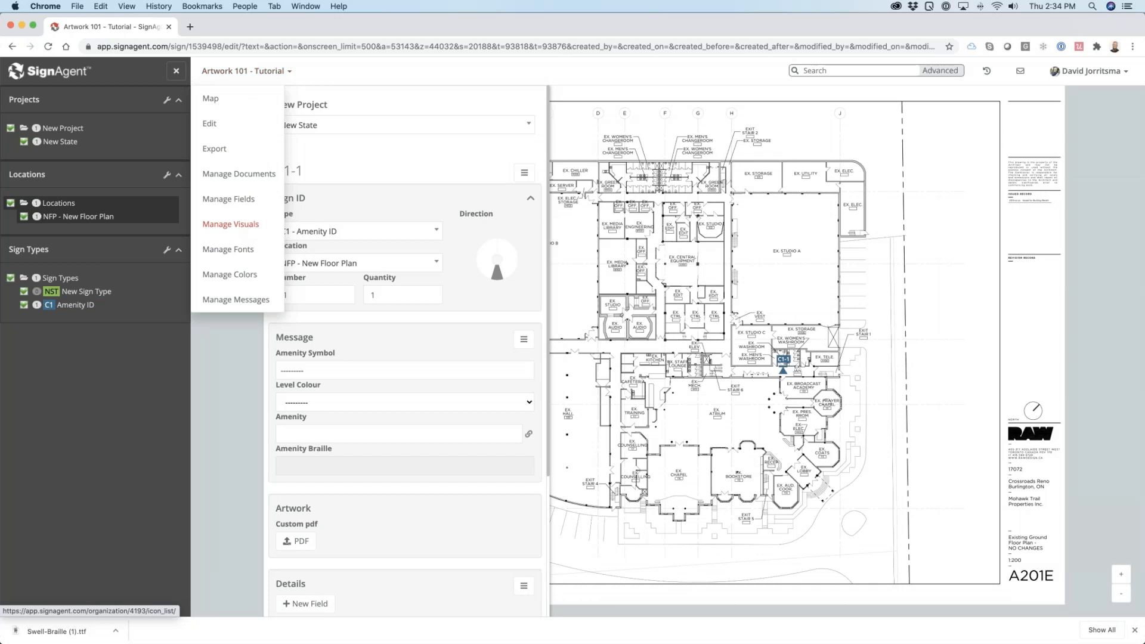
pyautogui.click(231, 224)
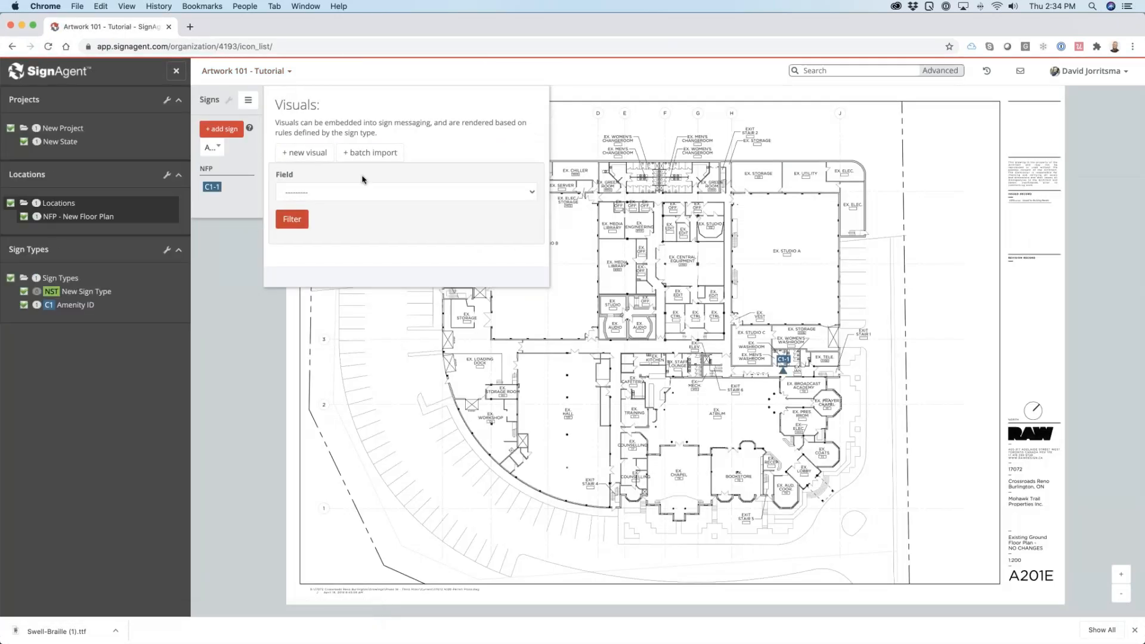
pyautogui.click(370, 153)
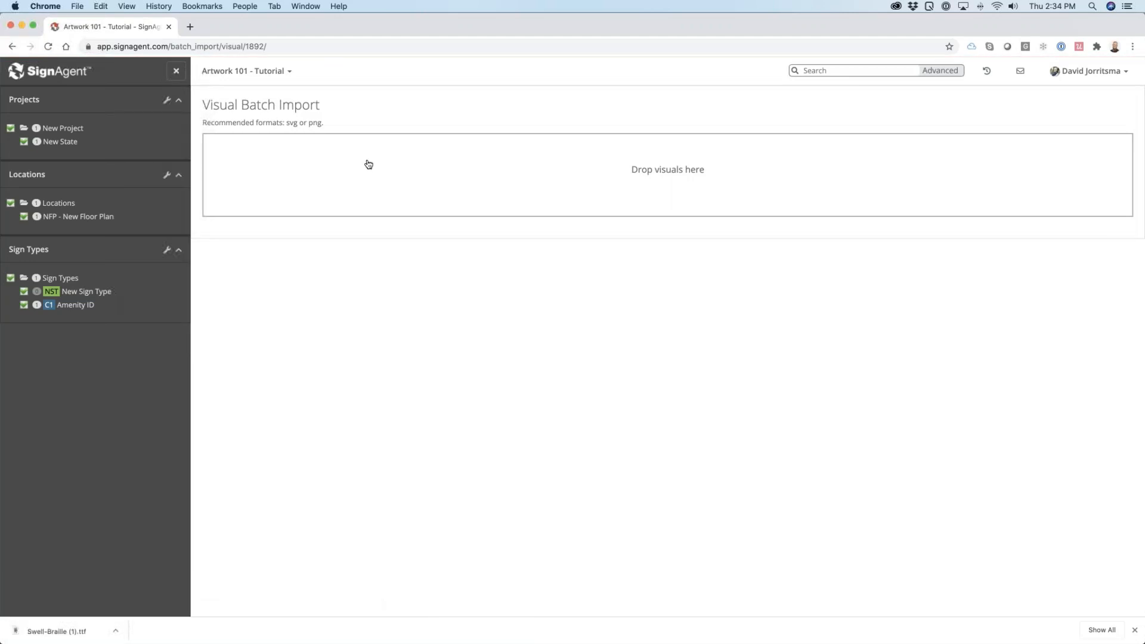
# Step: Switch to Illustrator, bring up the amenity.ai document with the restroom symbols and clear the selection
pyautogui.press('super+Tab')
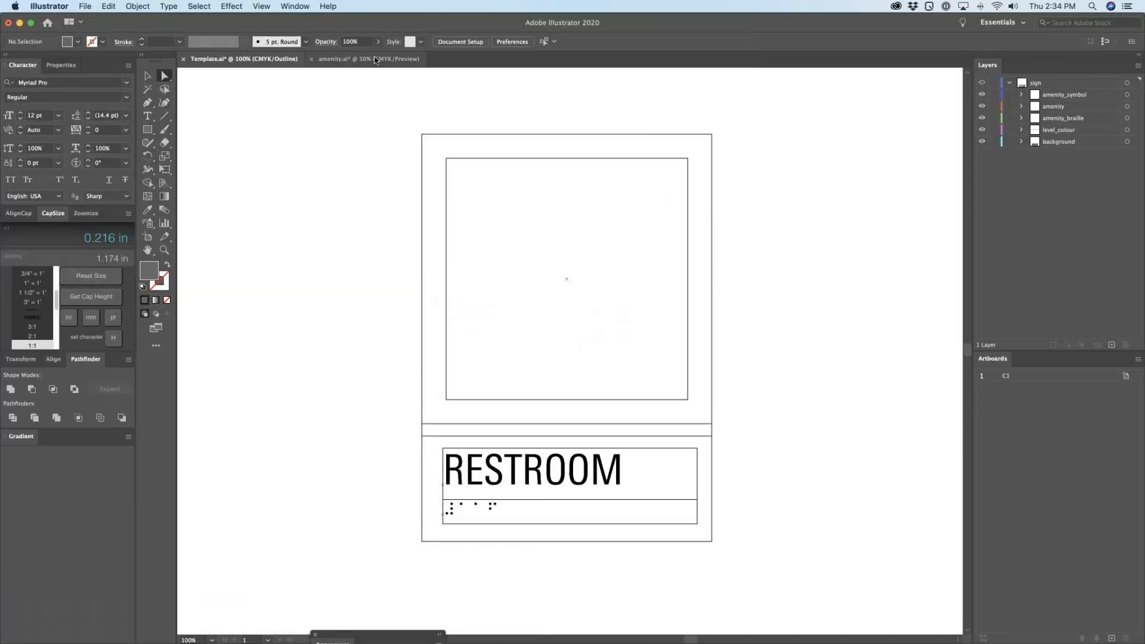
pyautogui.click(375, 60)
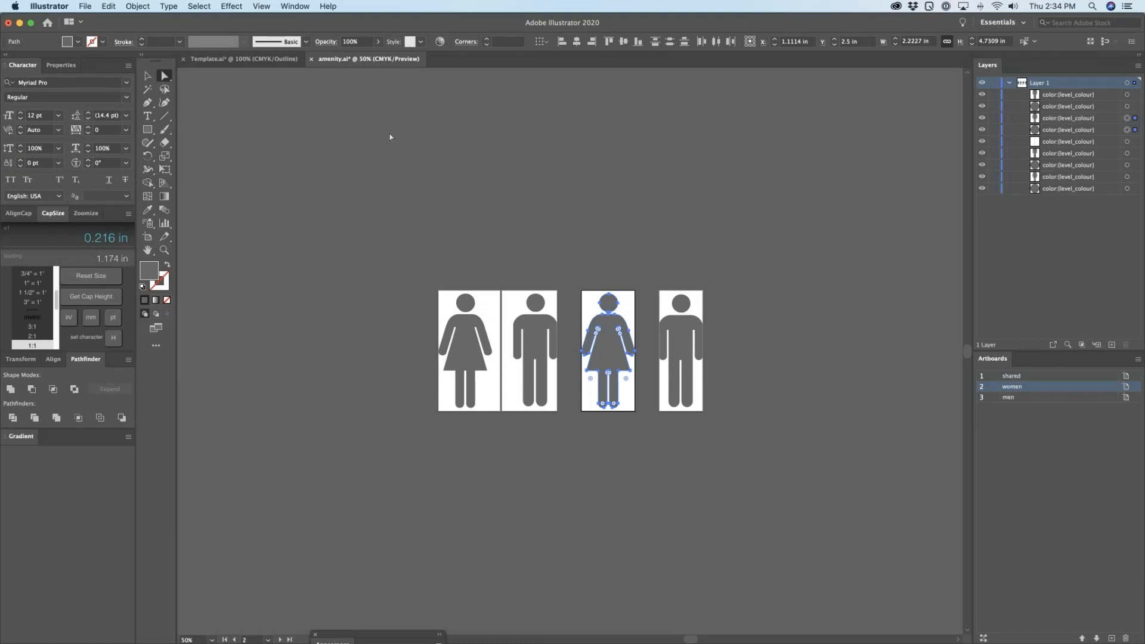
pyautogui.click(374, 201)
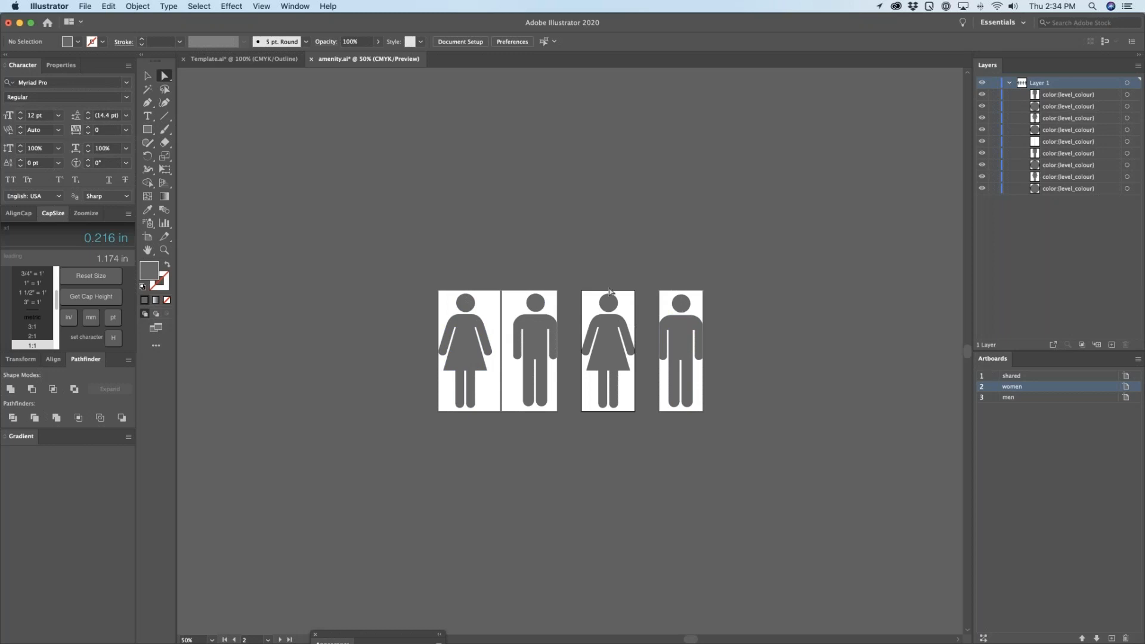
pyautogui.click(84, 6)
pyautogui.moveTo(174, 203)
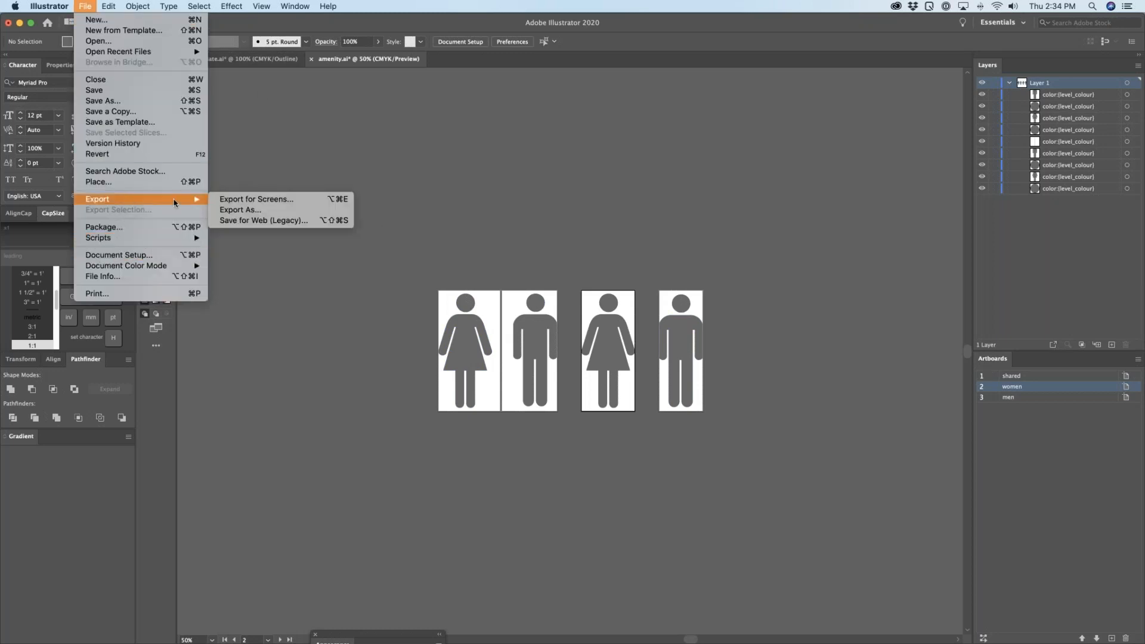
pyautogui.click(253, 211)
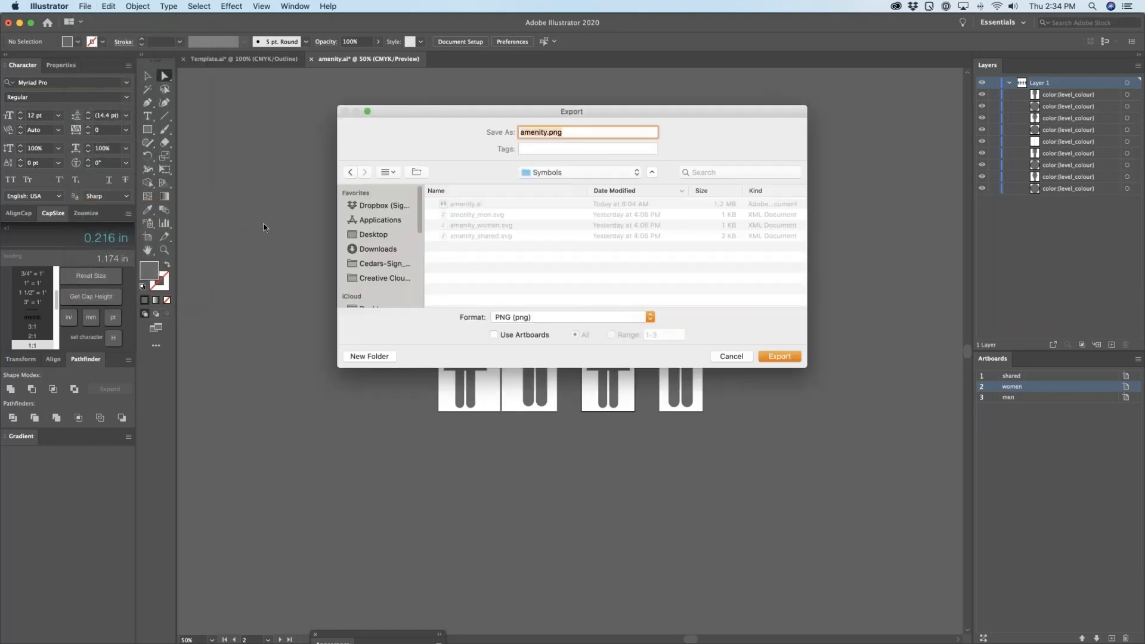
pyautogui.click(494, 335)
pyautogui.click(777, 358)
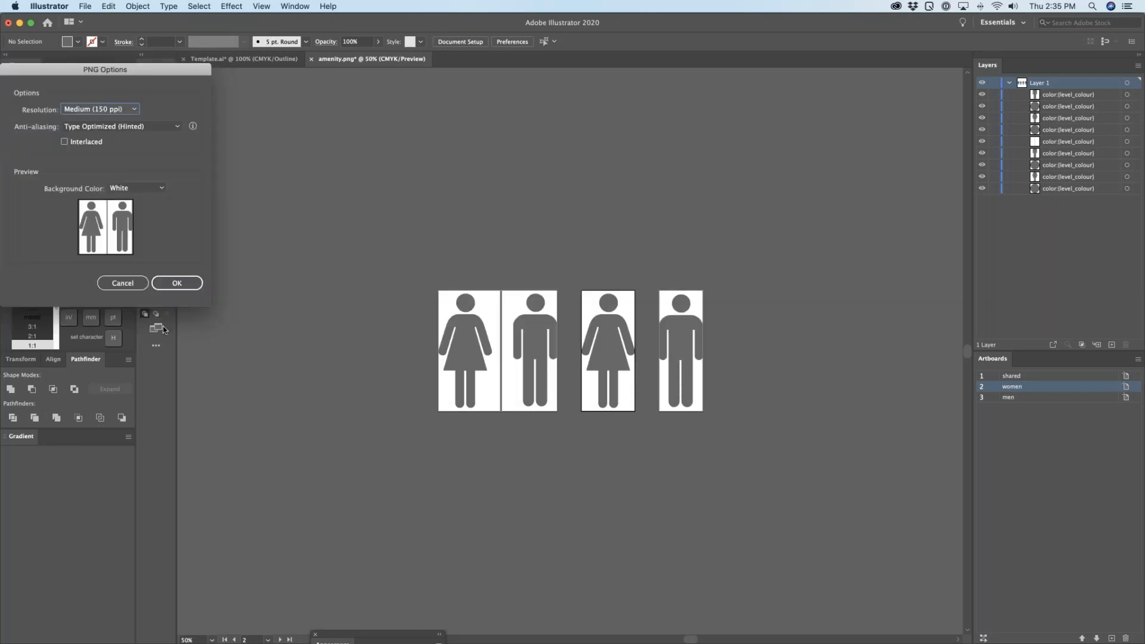
pyautogui.click(132, 290)
# Step: Export the shared, women and men artboards of amenity.ai as separate SVG files into the Symbols folder, replacing the existing files
pyautogui.click(84, 6)
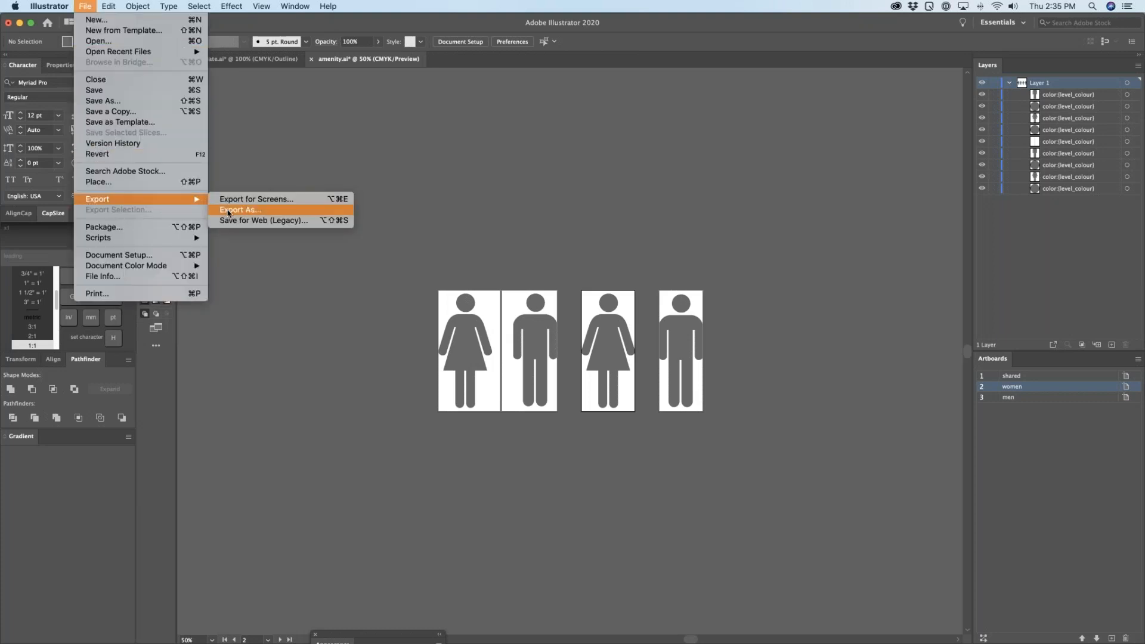
pyautogui.click(229, 210)
pyautogui.click(503, 317)
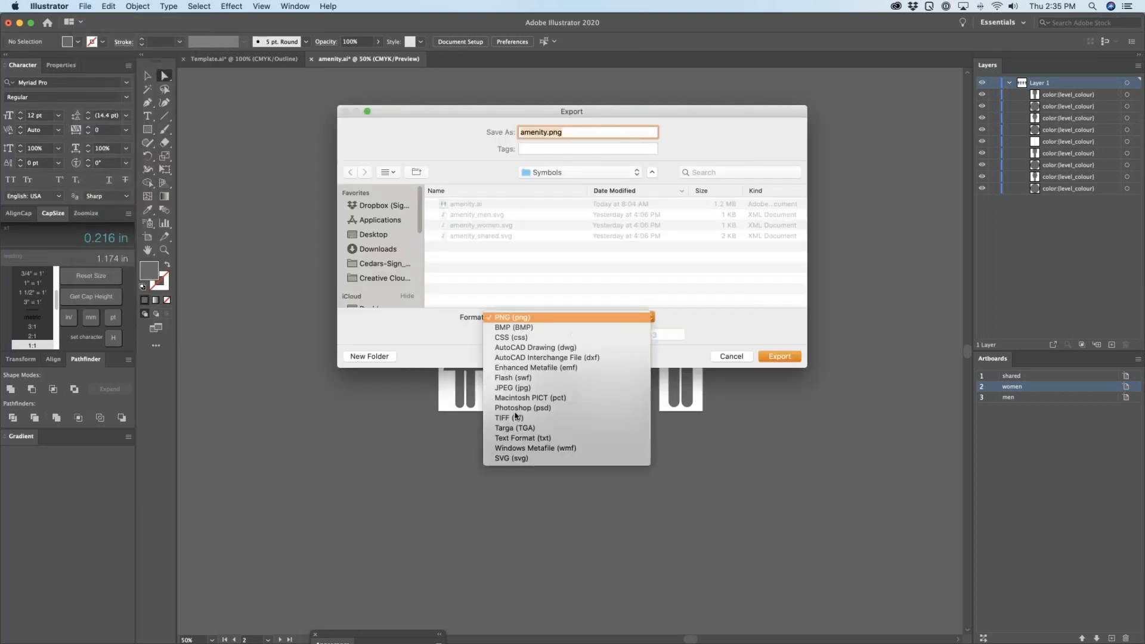
pyautogui.click(513, 458)
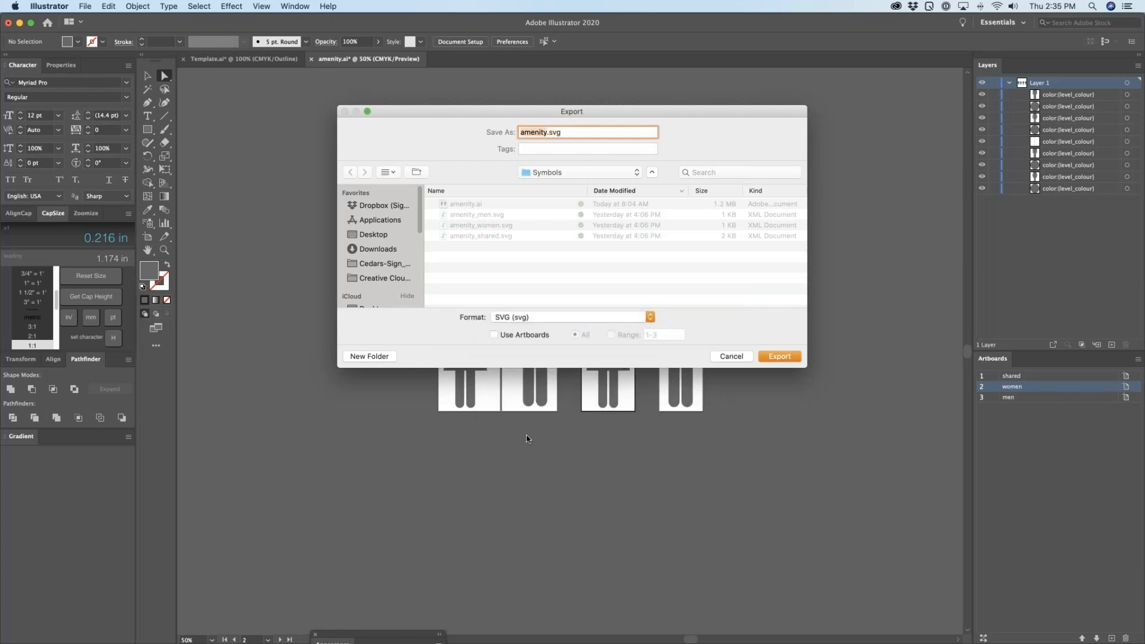
pyautogui.click(540, 335)
pyautogui.click(777, 358)
pyautogui.click(378, 267)
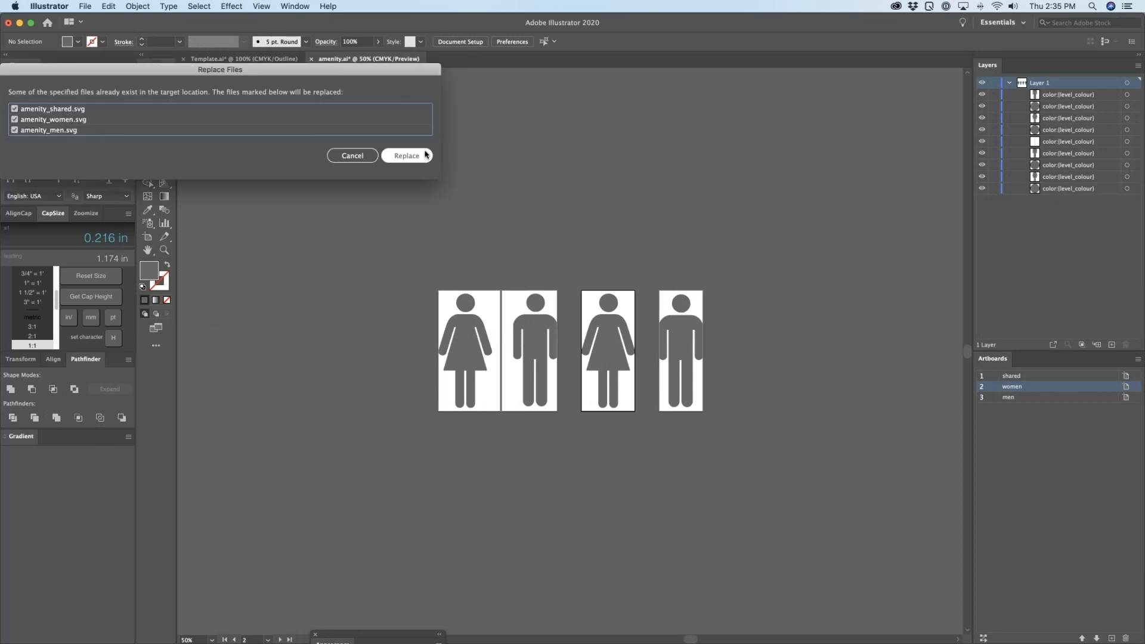
pyautogui.click(406, 156)
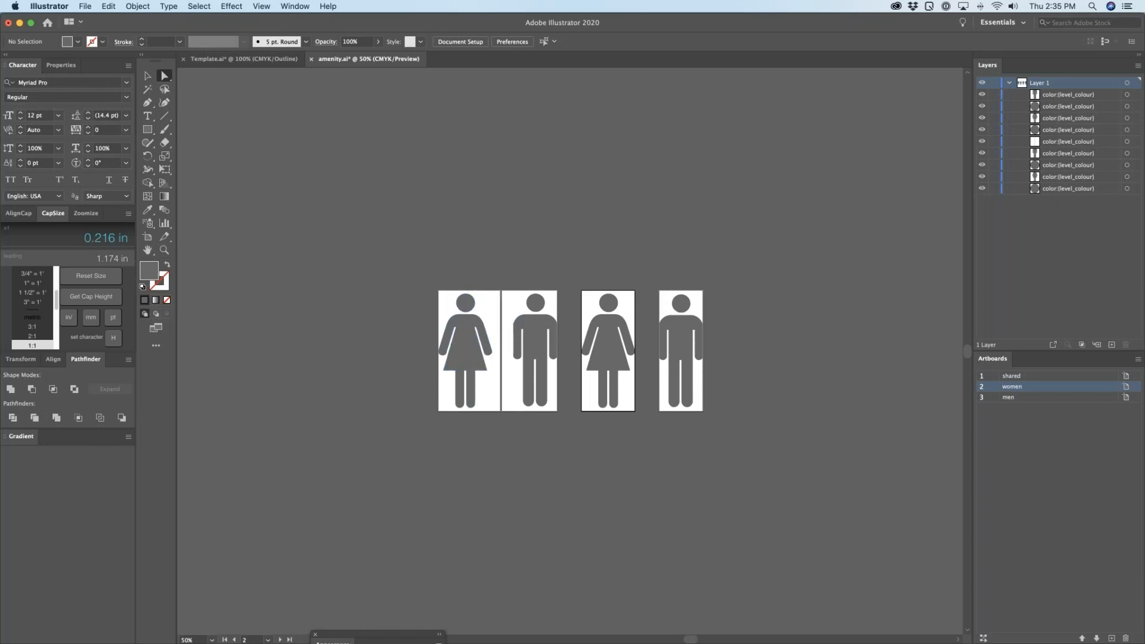
# Step: Switch to Finder and add amenity_men.svg, amenity_shared.svg and amenity_women.svg from the Symbols folder to SignAgent's visual batch import in Chrome
pyautogui.press('super+Tab')
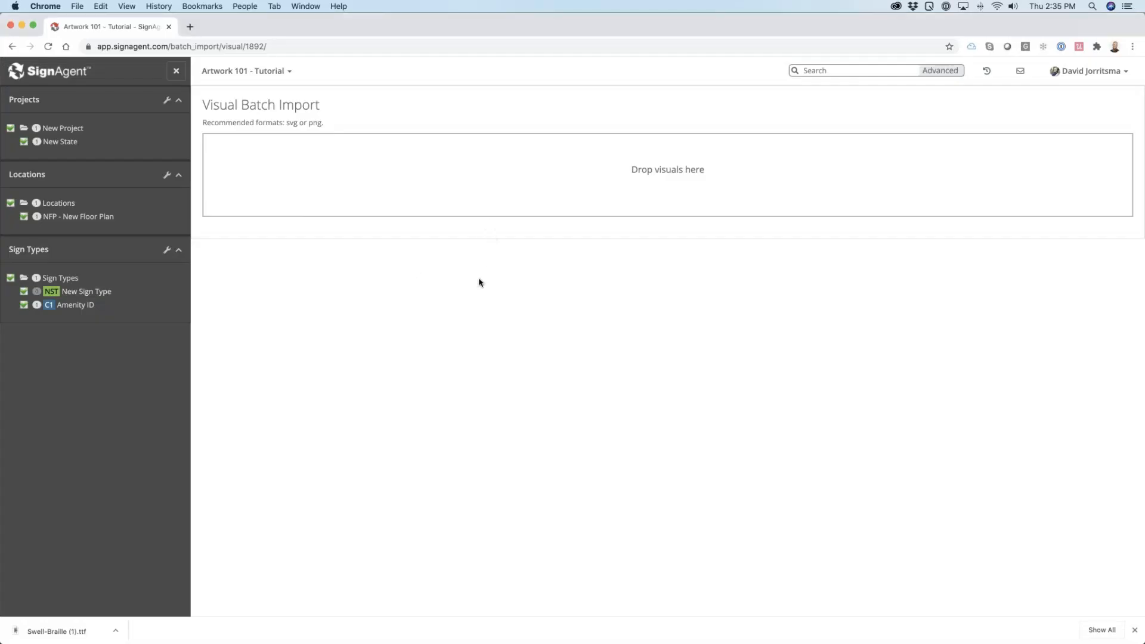
pyautogui.press('super+Tab')
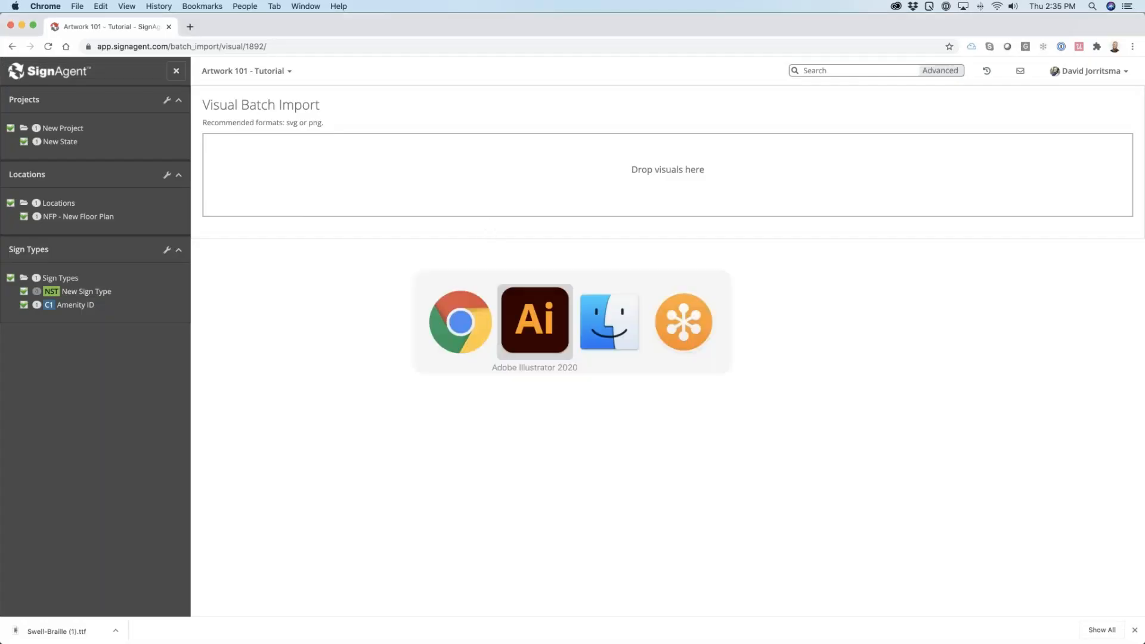
pyautogui.click(589, 321)
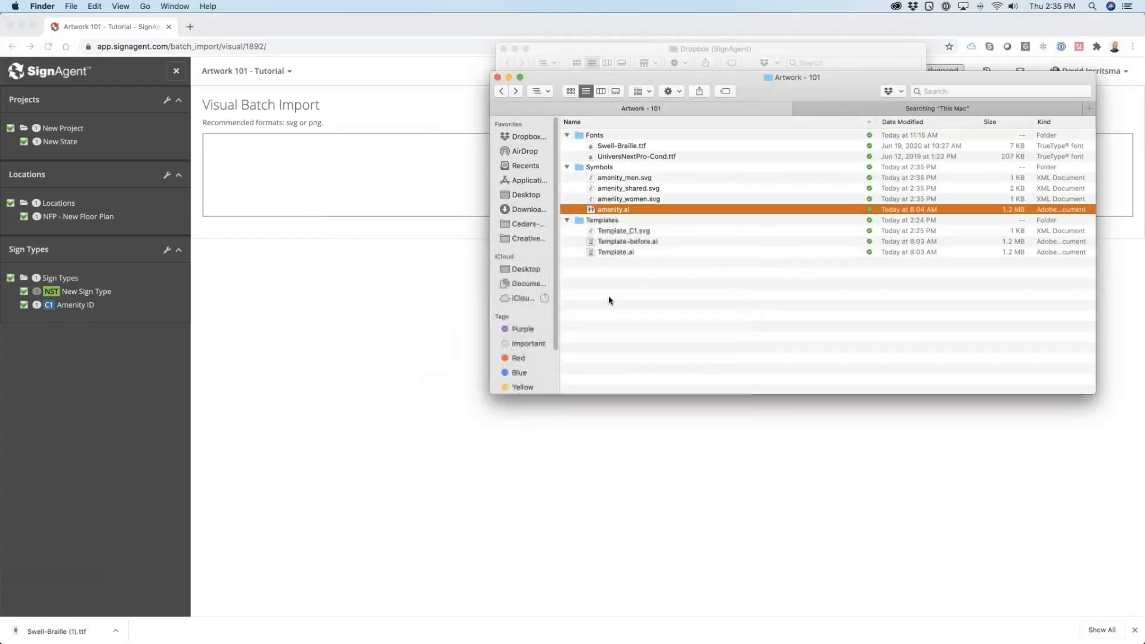
pyautogui.click(656, 177)
pyautogui.keyDown('shift'); pyautogui.click(651, 199); pyautogui.keyUp('shift')
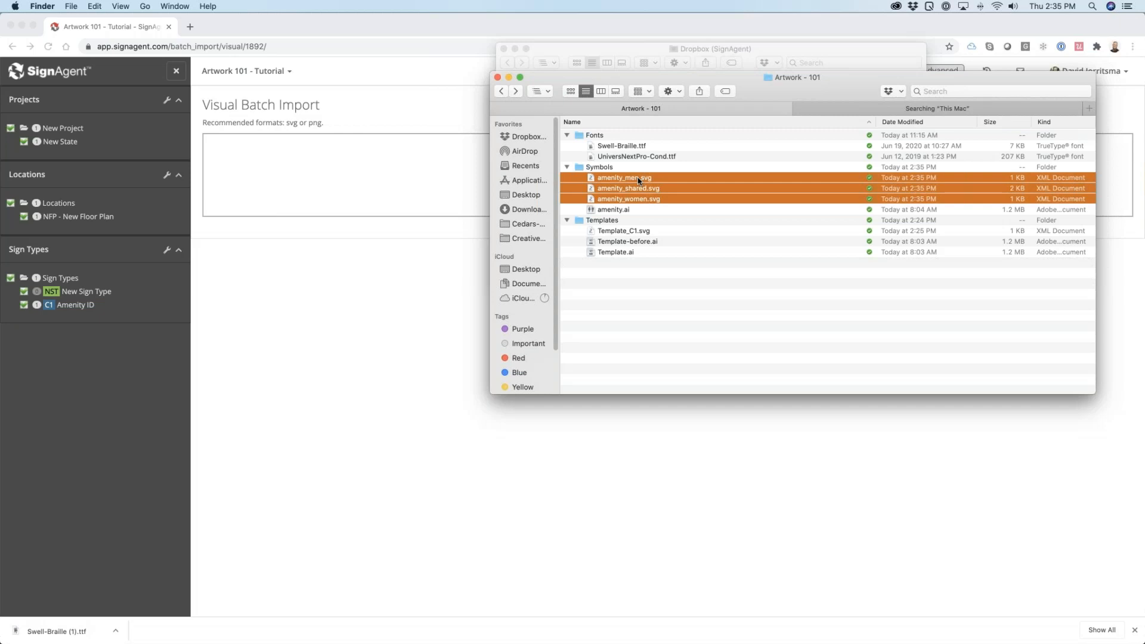
pyautogui.moveTo(637, 177); pyautogui.dragTo(437, 172)
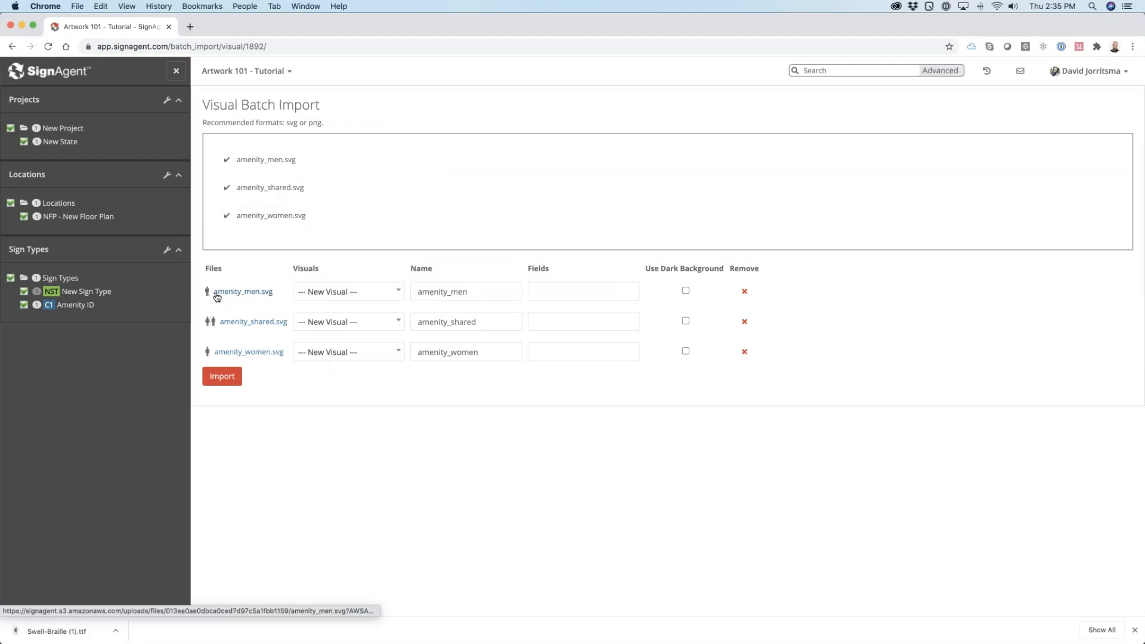
# Step: Keep the files as new visuals and shorten their names to men, shared and women
pyautogui.click(345, 292)
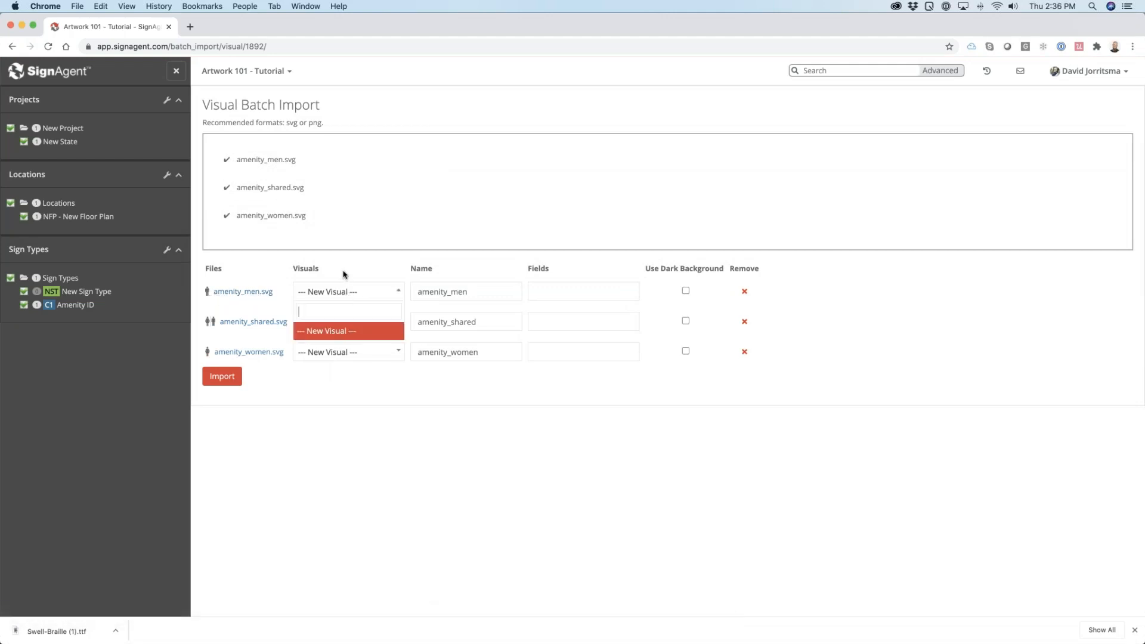
pyautogui.click(343, 275)
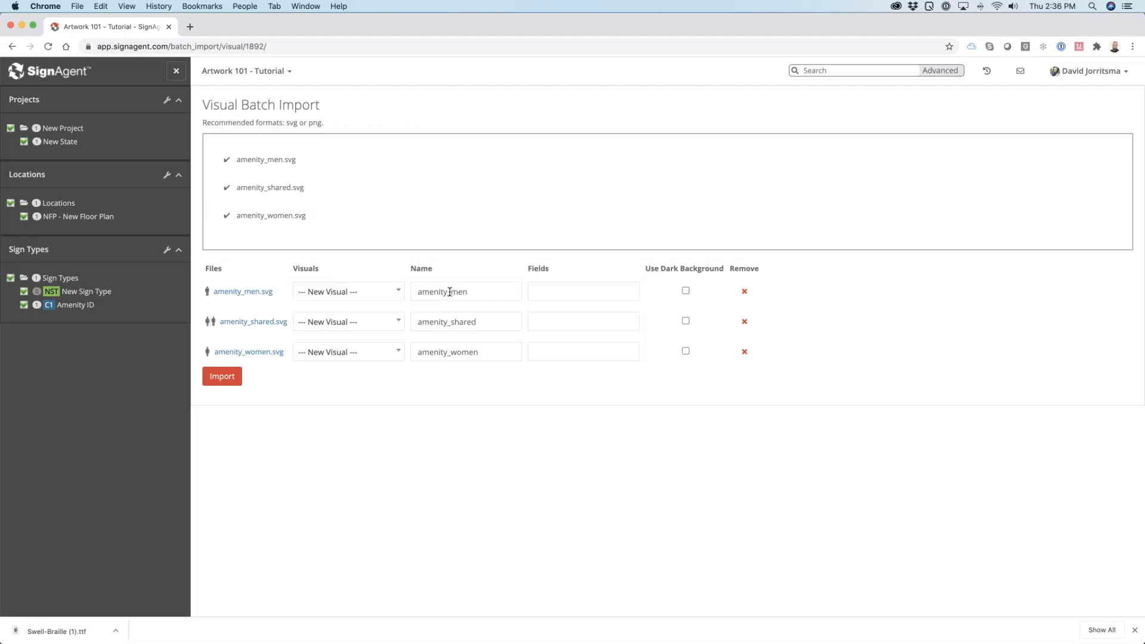
pyautogui.moveTo(450, 292); pyautogui.dragTo(396, 294)
pyautogui.press('BackSpace')
pyautogui.moveTo(450, 322); pyautogui.dragTo(365, 321)
pyautogui.press('BackSpace')
pyautogui.moveTo(449, 352); pyautogui.dragTo(358, 353)
pyautogui.press('BackSpace')
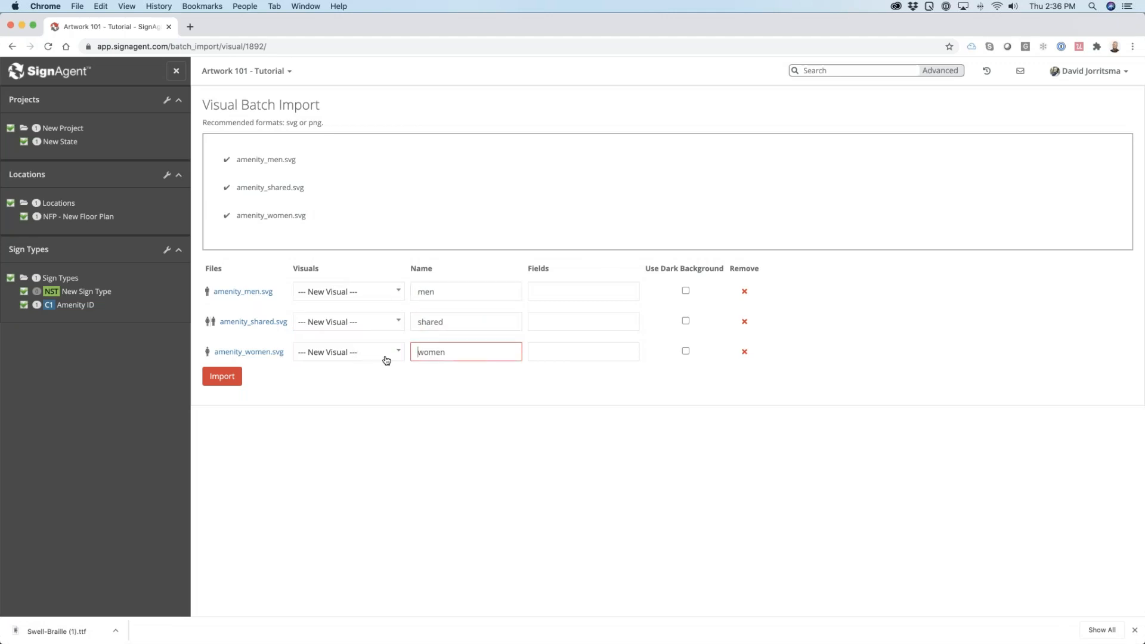
# Step: Assign the Amenity Symbol field to the men, shared and women visuals, leave dark background off, and import them
pyautogui.click(578, 288)
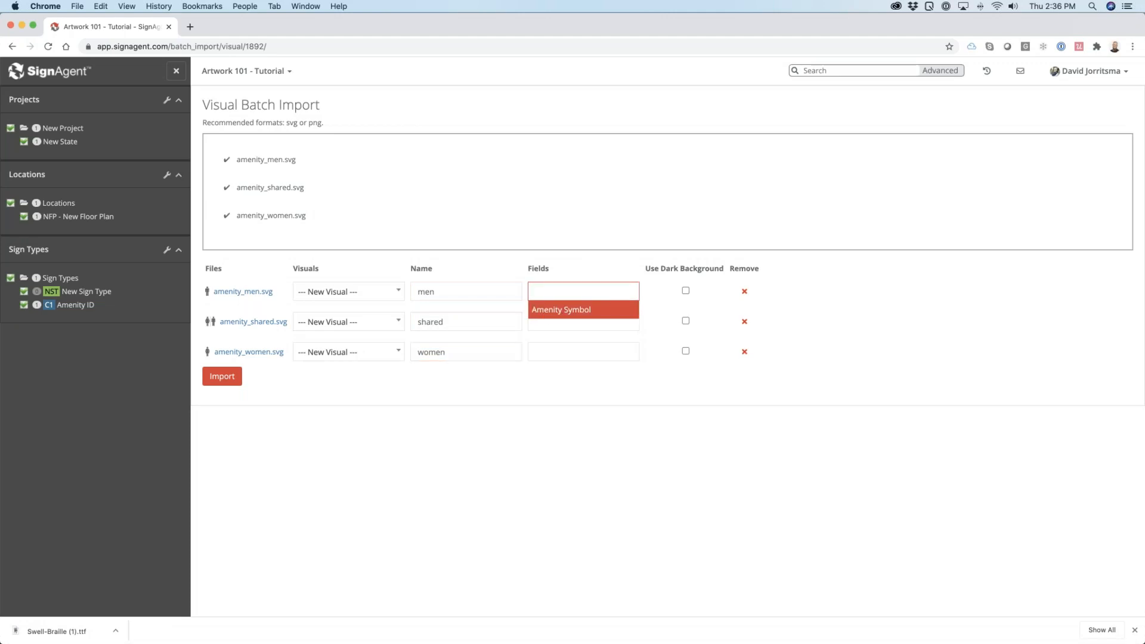
pyautogui.click(565, 310)
pyautogui.click(547, 320)
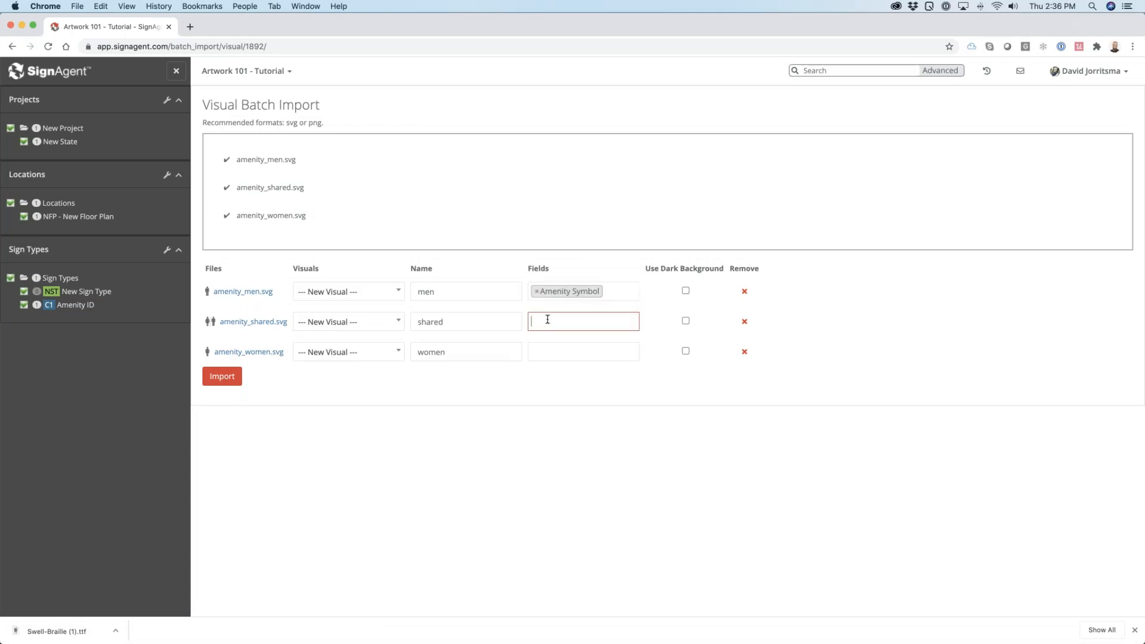
pyautogui.click(551, 337)
pyautogui.click(544, 356)
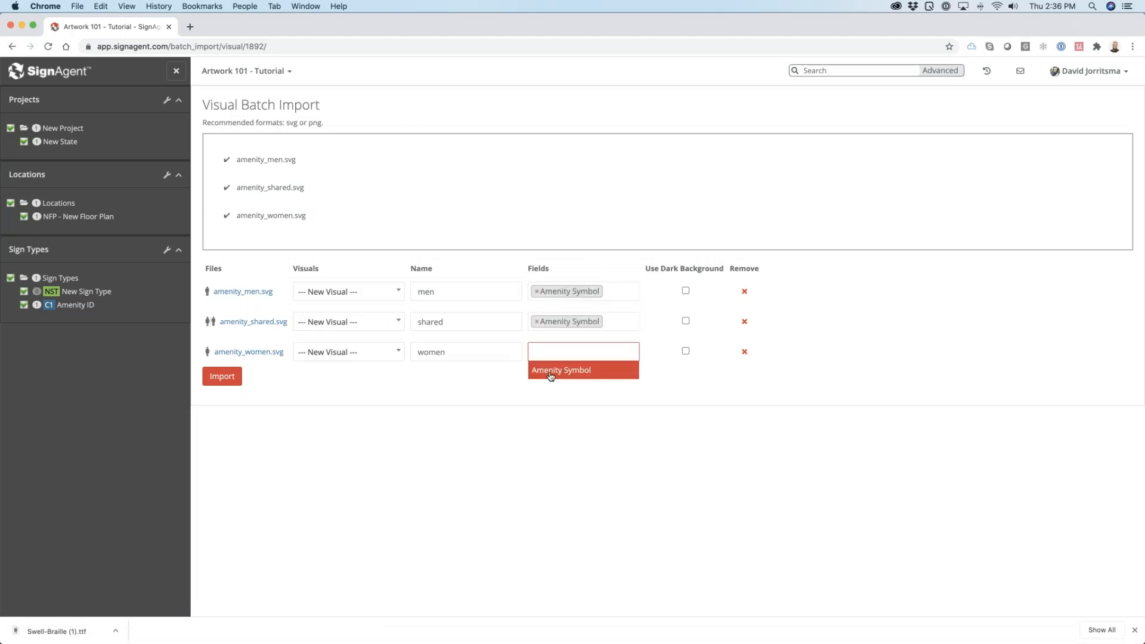
pyautogui.click(547, 371)
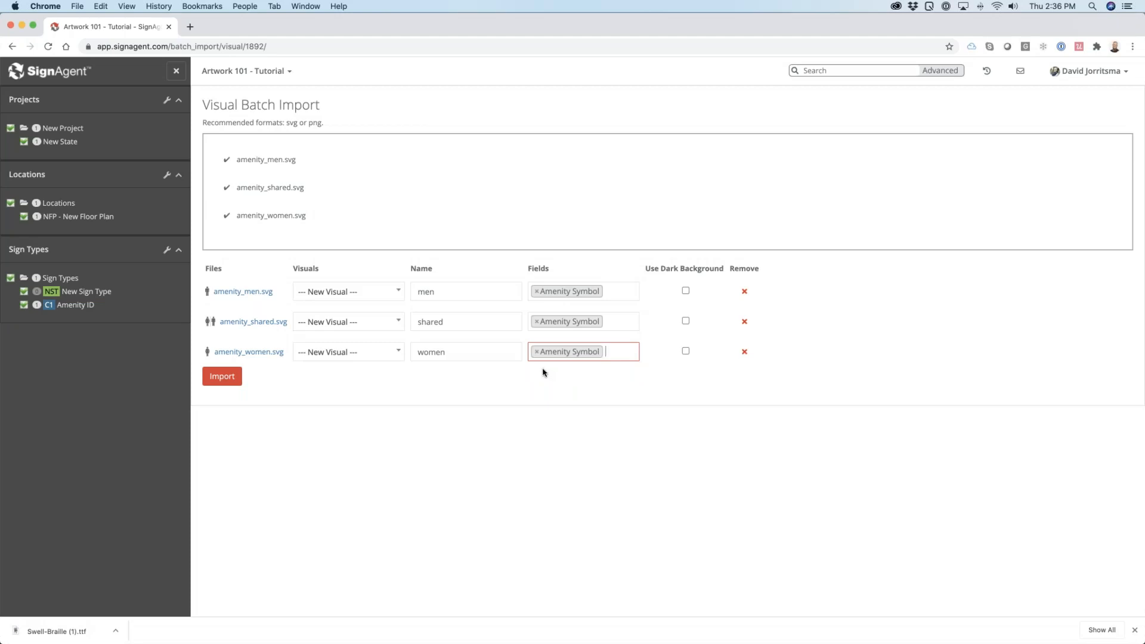
pyautogui.click(686, 292)
pyautogui.click(685, 291)
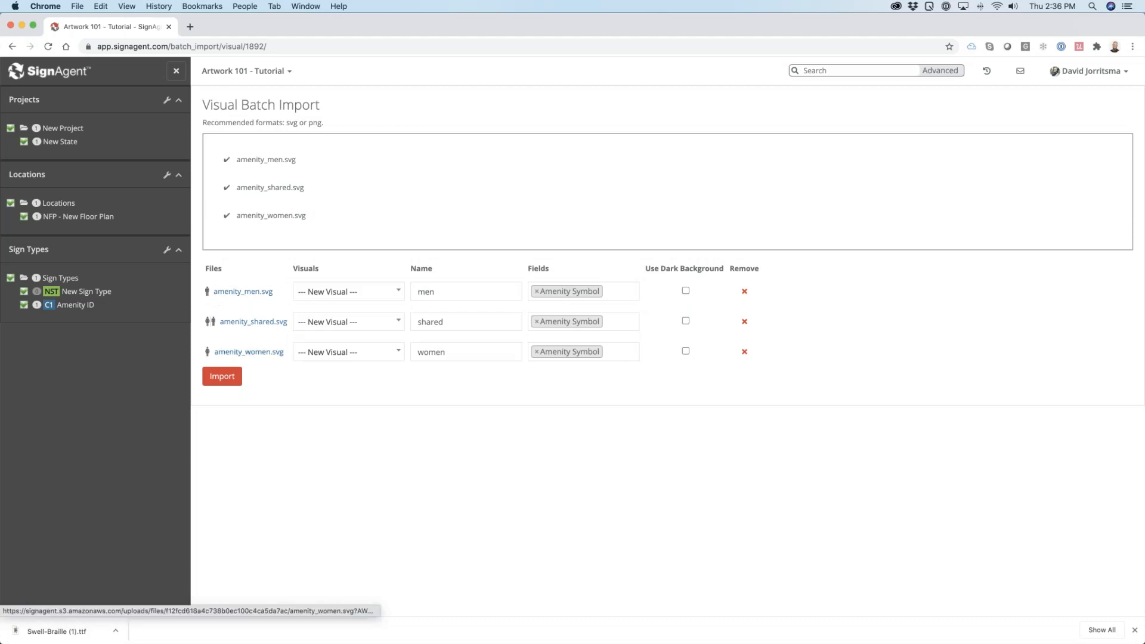
pyautogui.click(225, 381)
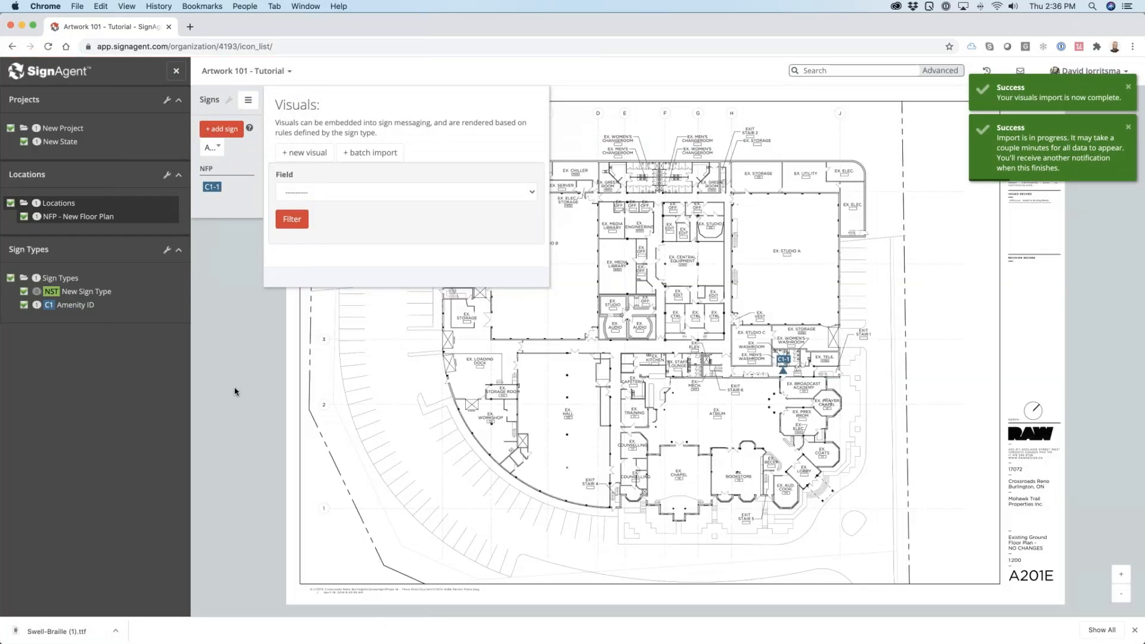
# Step: Open sign C1-1 and set its Amenity Symbol to shared
pyautogui.click(238, 190)
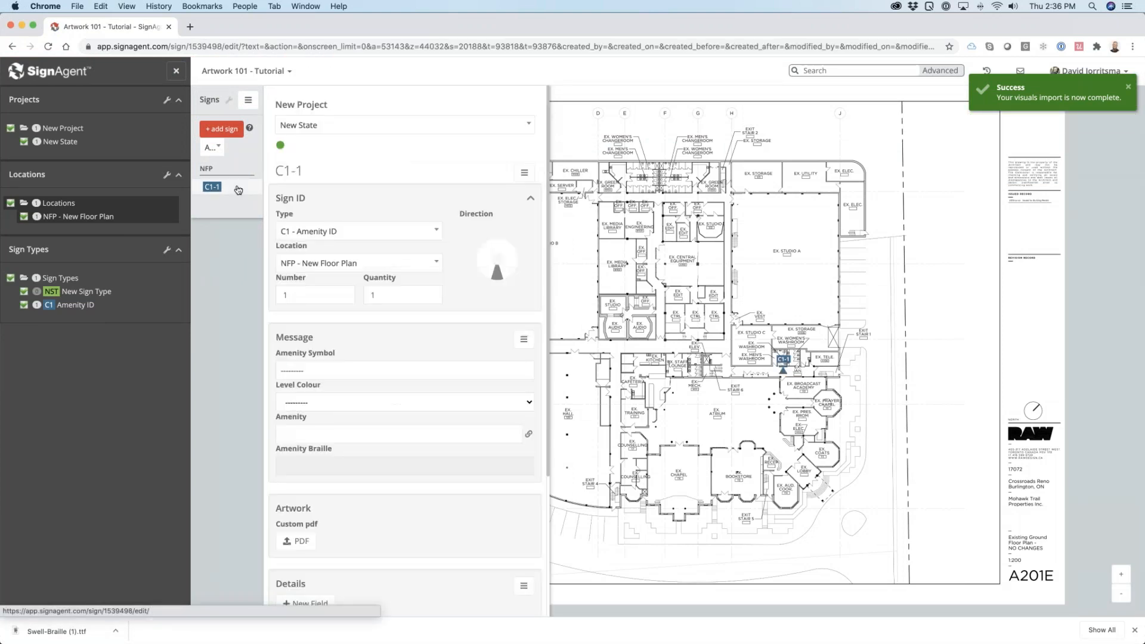
pyautogui.click(318, 373)
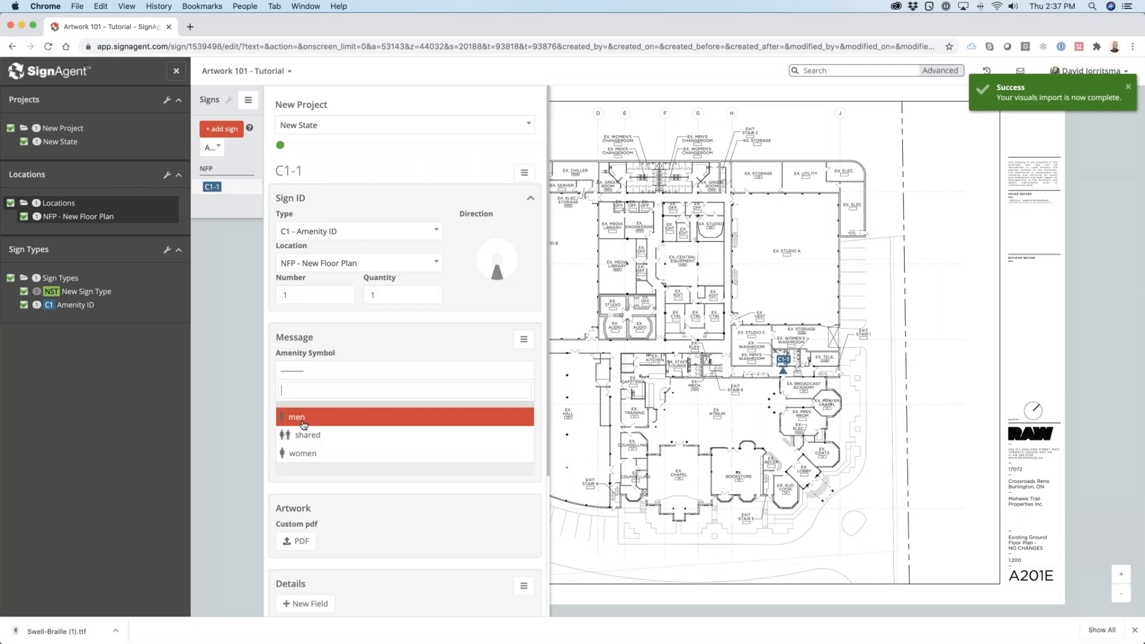
pyautogui.click(304, 435)
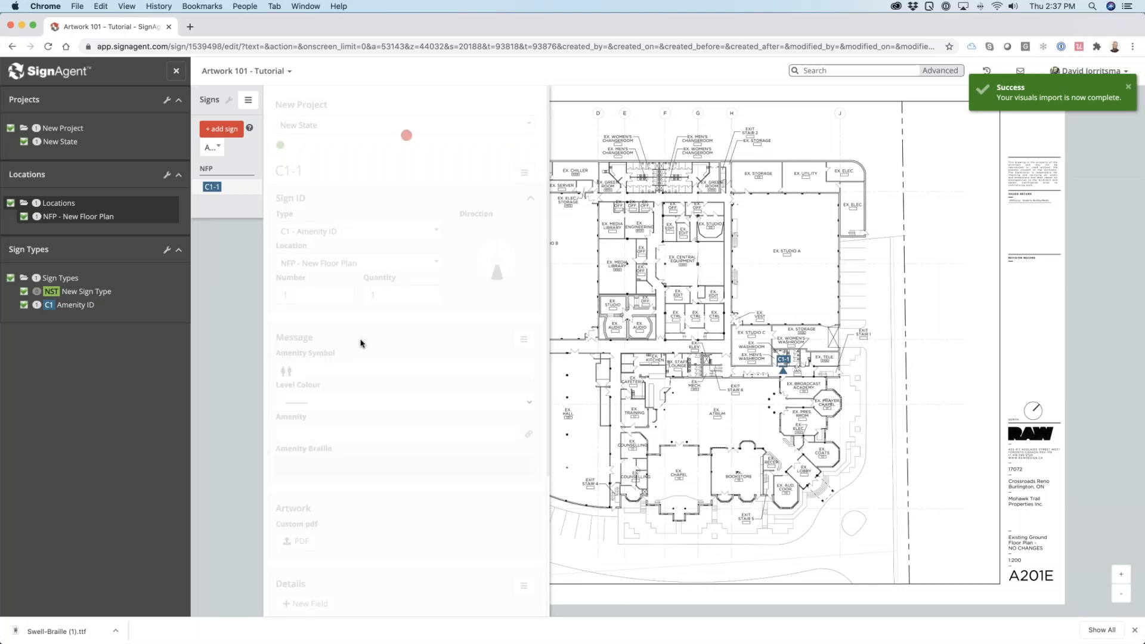
# Step: Open the project's color management and start adding a new color
pyautogui.click(274, 73)
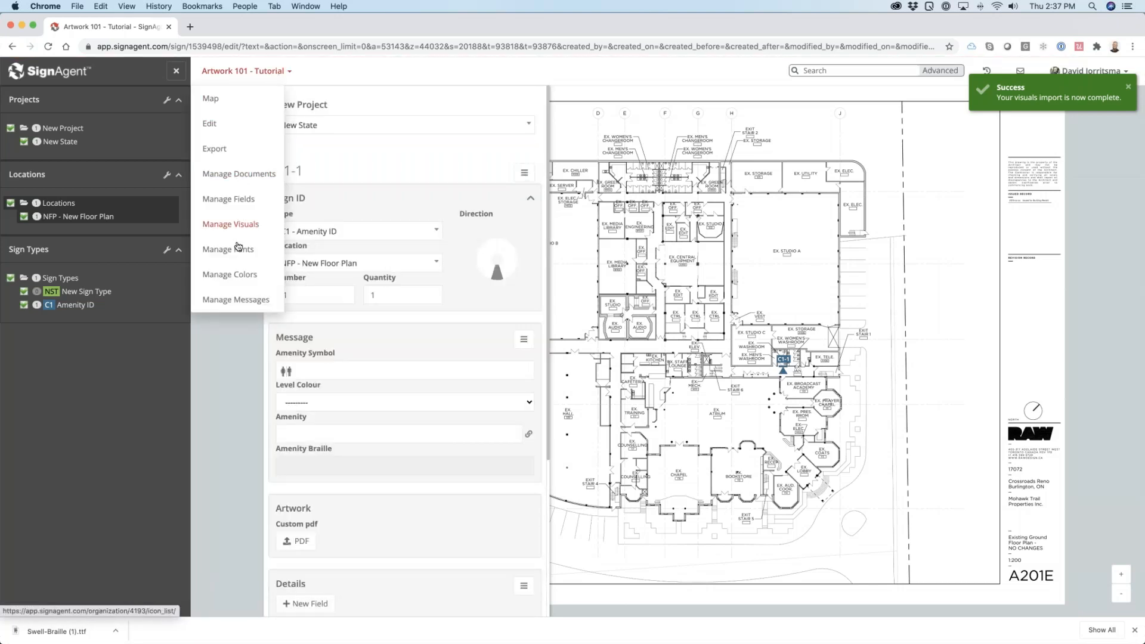
pyautogui.click(236, 279)
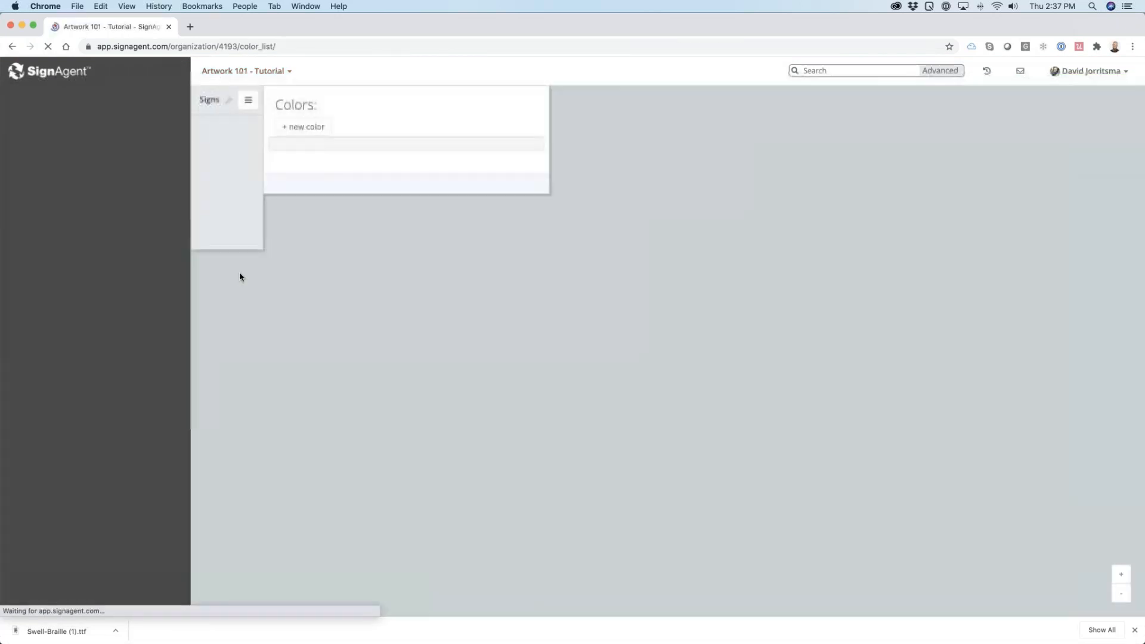
pyautogui.click(303, 126)
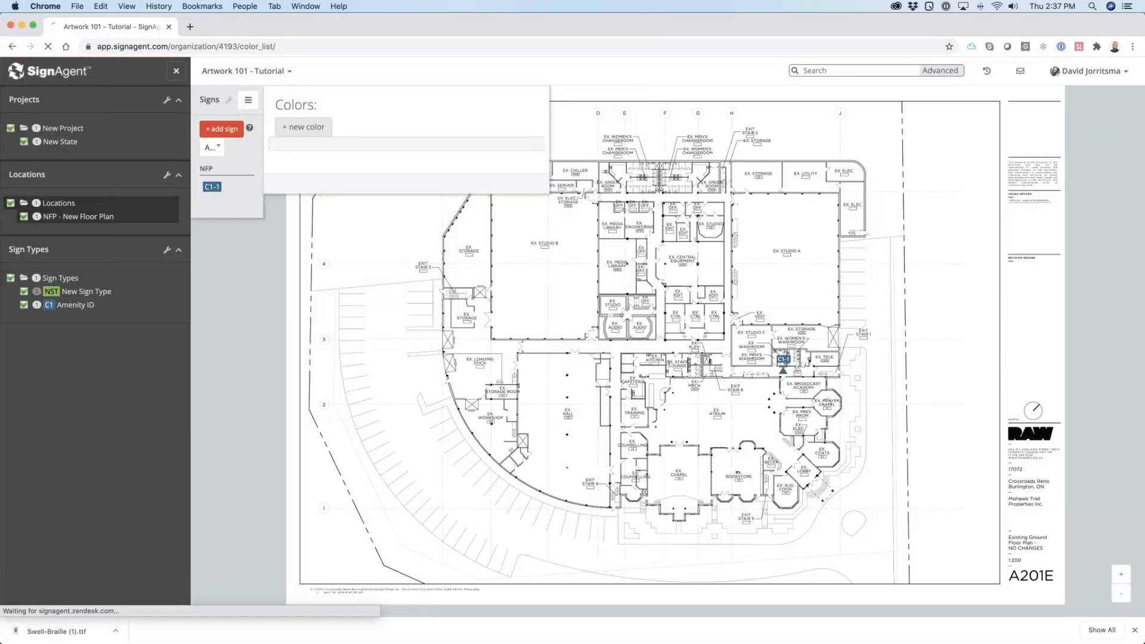
pyautogui.click(236, 344)
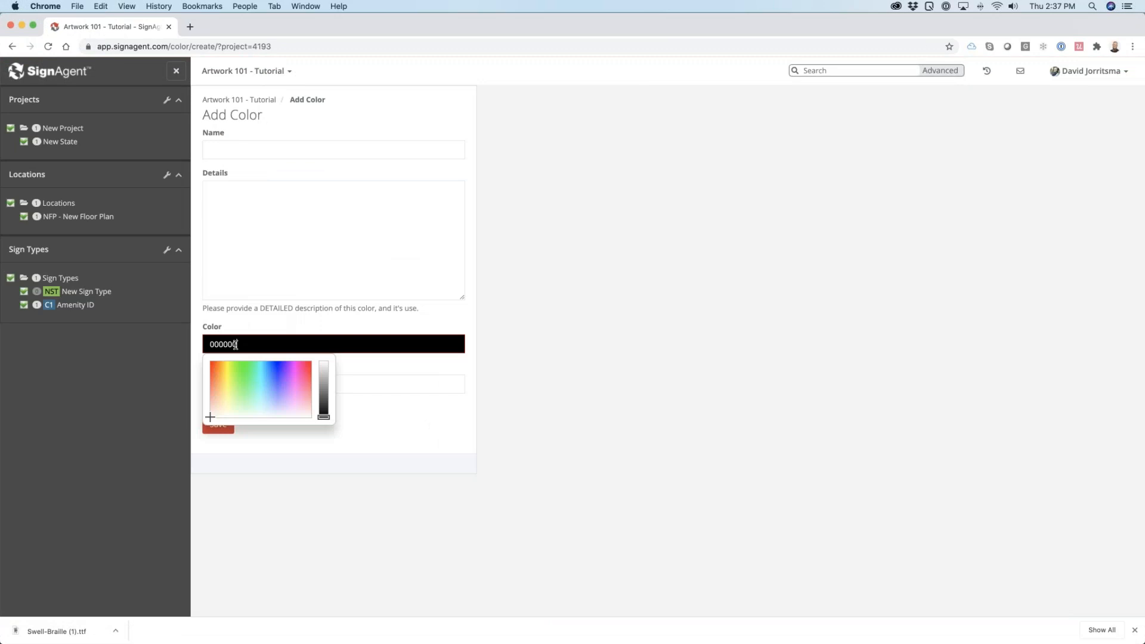
# Step: Switch to Illustrator and view the Template.ai restroom sign in Preview mode to check its level colour band
pyautogui.press('super+Tab')
pyautogui.press('super+Tab')
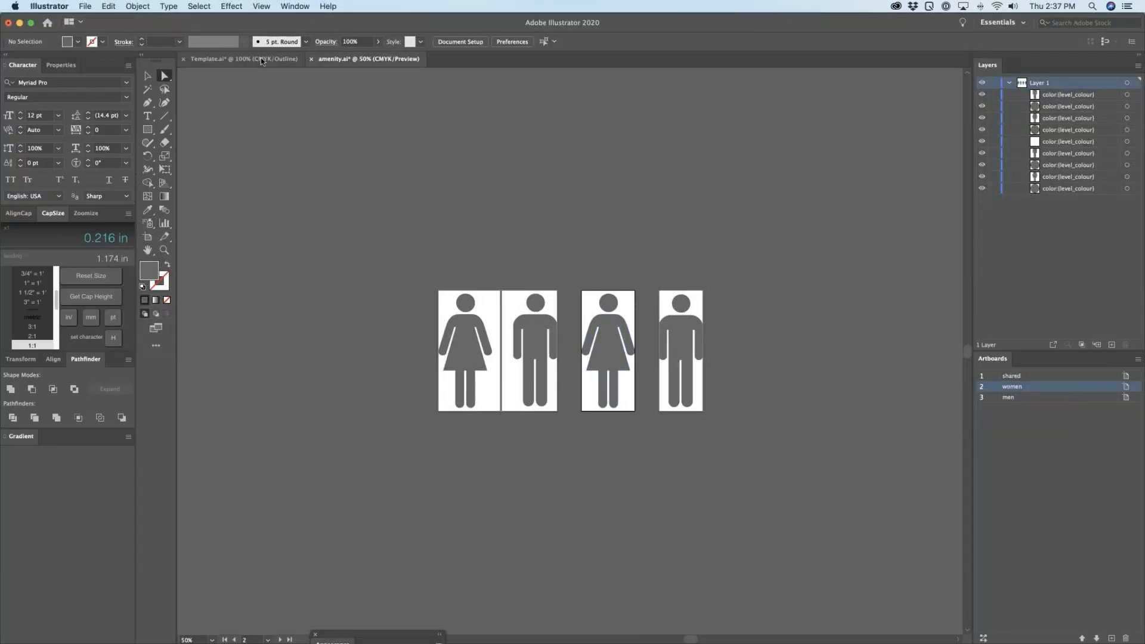
pyautogui.click(267, 58)
pyautogui.press('super+y')
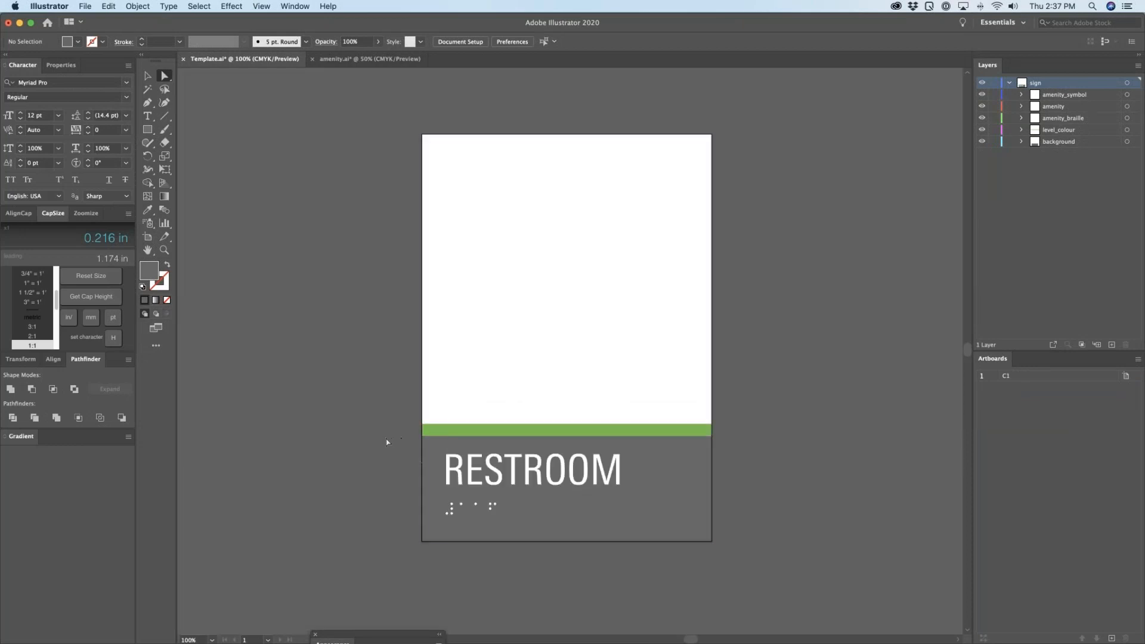
# Step: Switch back to Chrome, set the new color's value to blue 3F65E1, name it Blue, and save it
pyautogui.press('super+Tab')
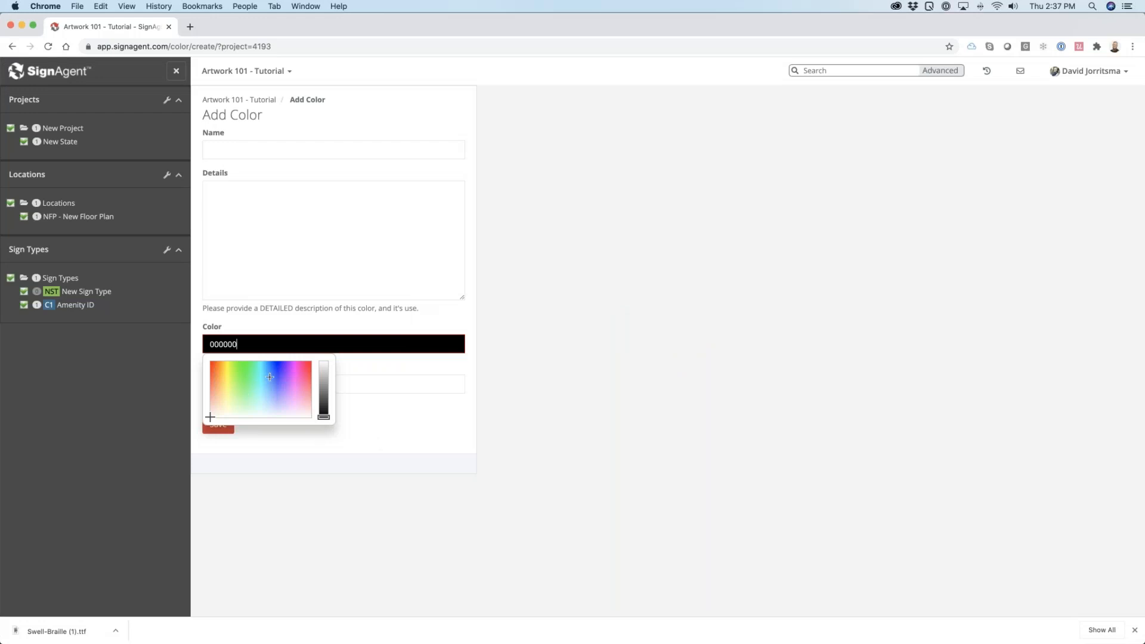
pyautogui.click(268, 375)
pyautogui.moveTo(269, 375); pyautogui.dragTo(330, 371)
pyautogui.press('super+a')
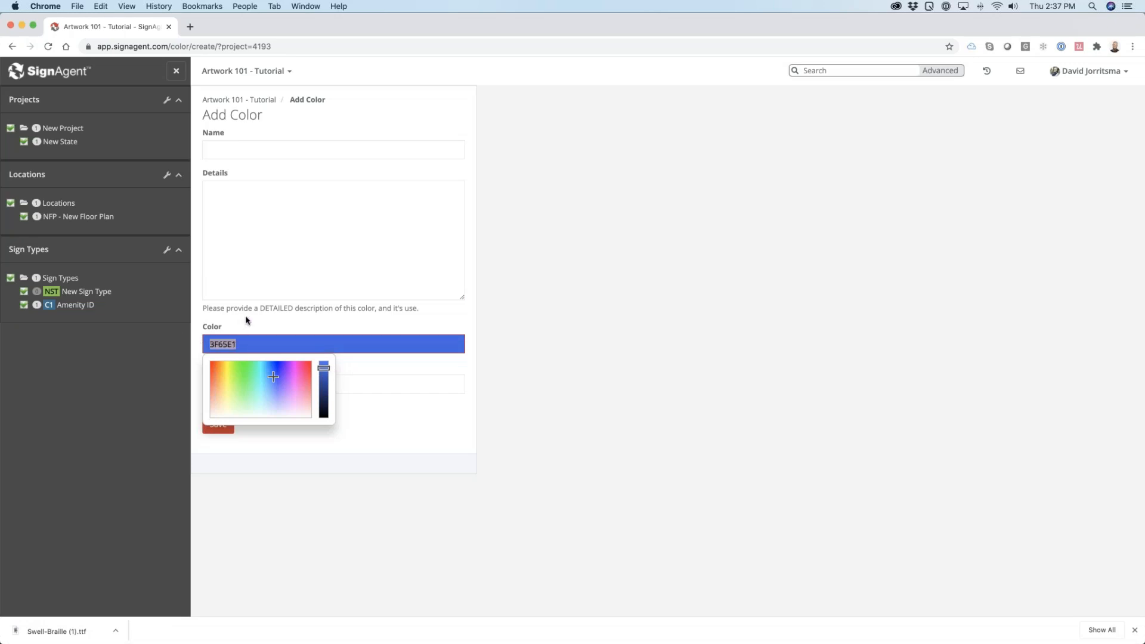
pyautogui.click(247, 320)
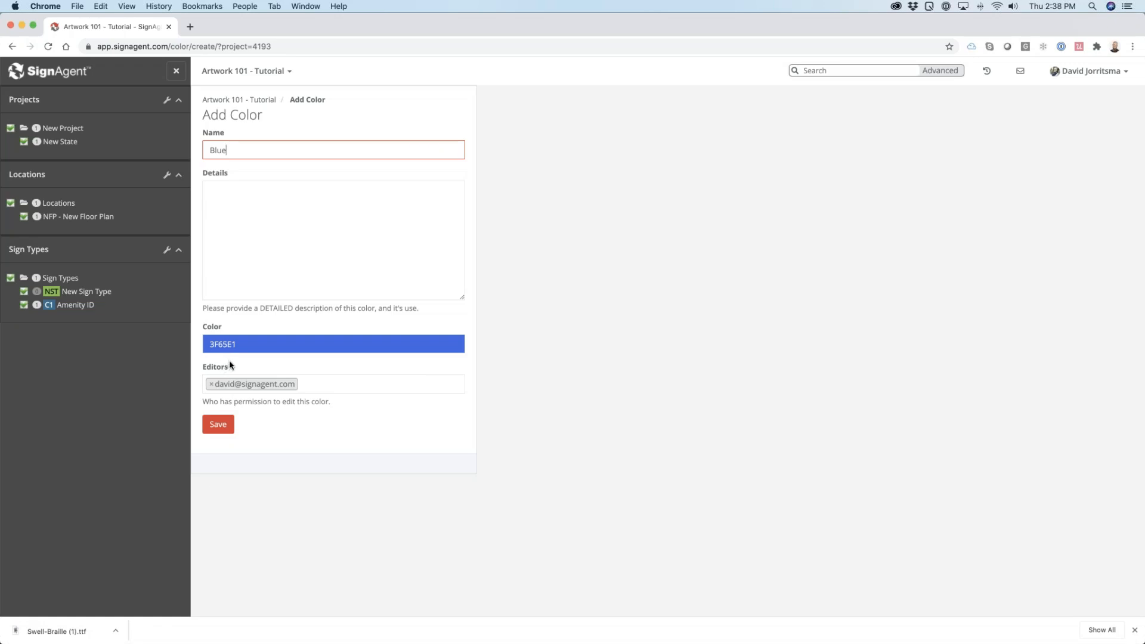
pyautogui.click(221, 424)
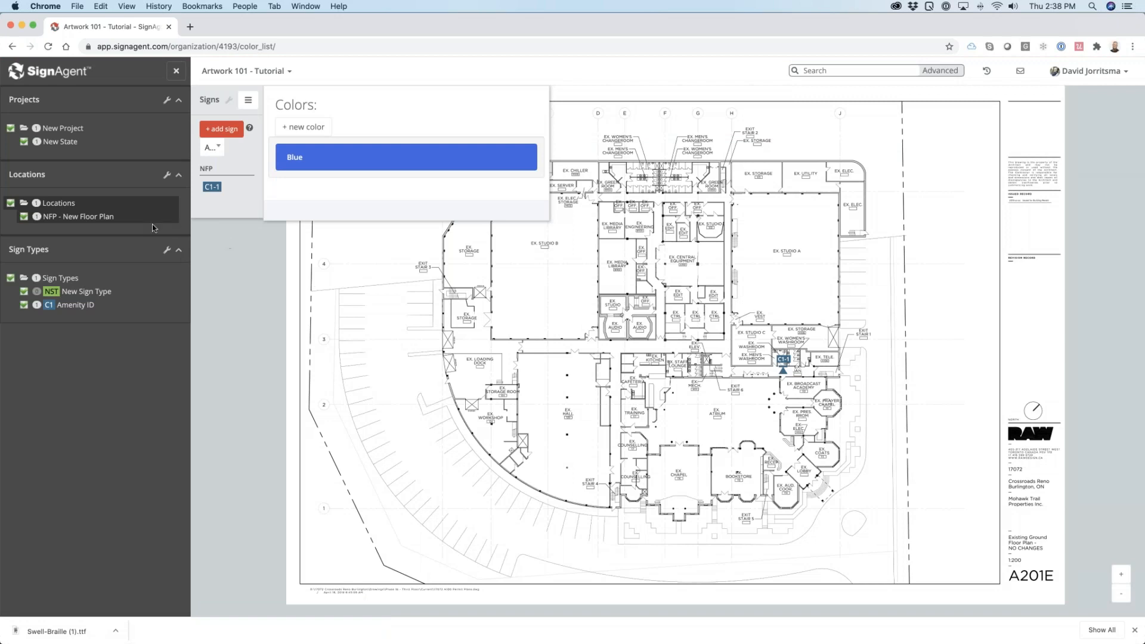
# Step: Set the New Floor Plan location's inherited Level Colour to Blue, save it, and check the message fields of sign C1-1
pyautogui.moveTo(78, 219)
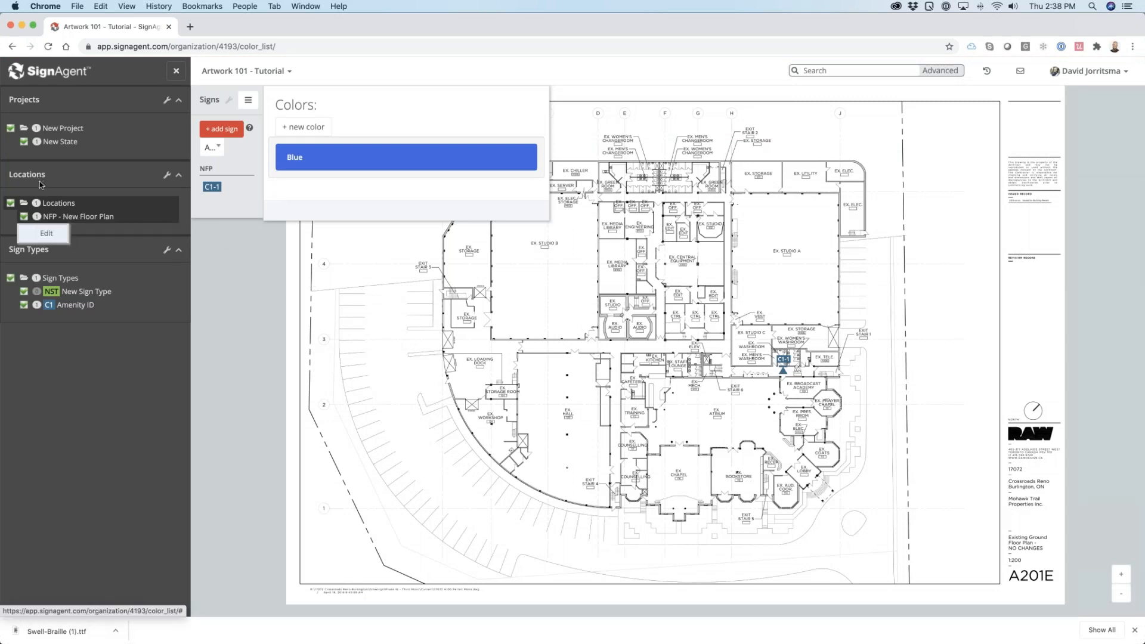
pyautogui.click(53, 239)
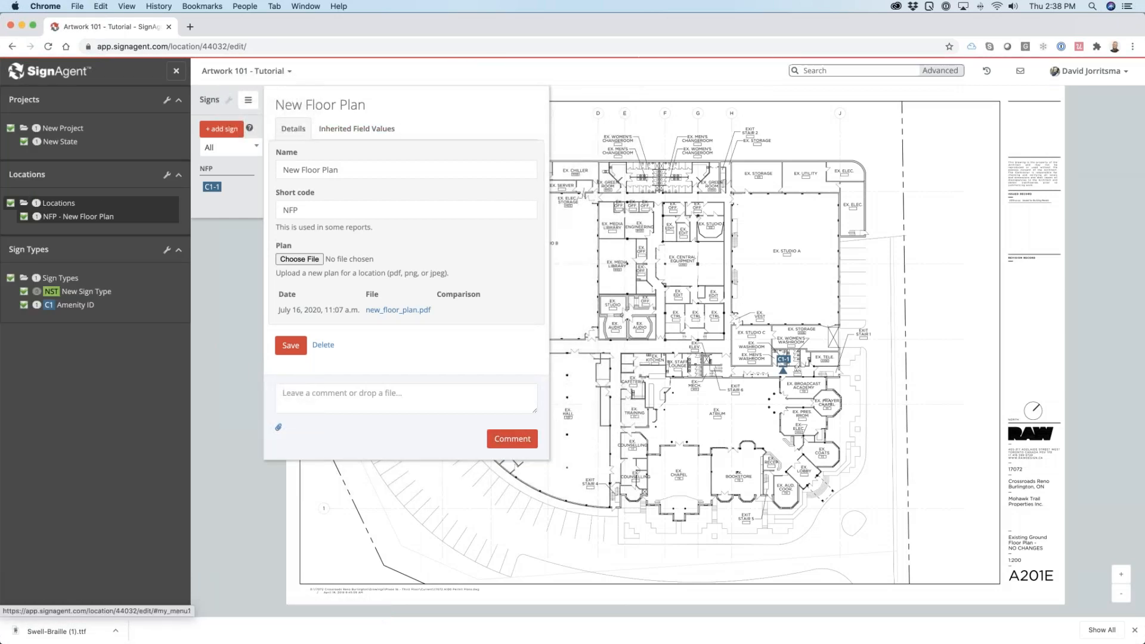
pyautogui.click(340, 131)
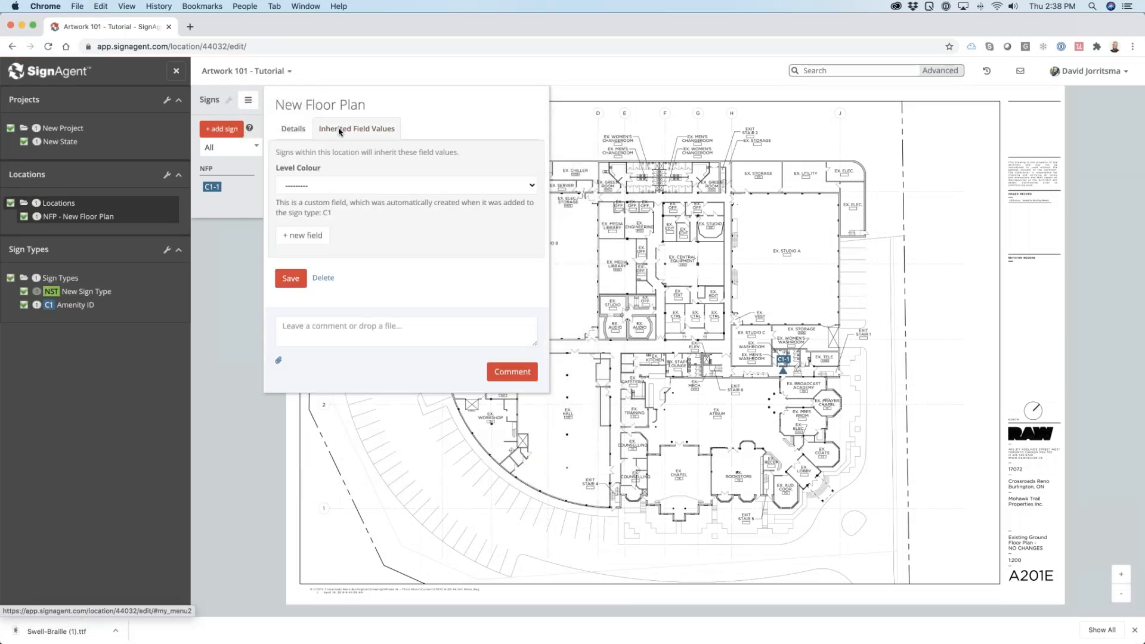
pyautogui.click(328, 185)
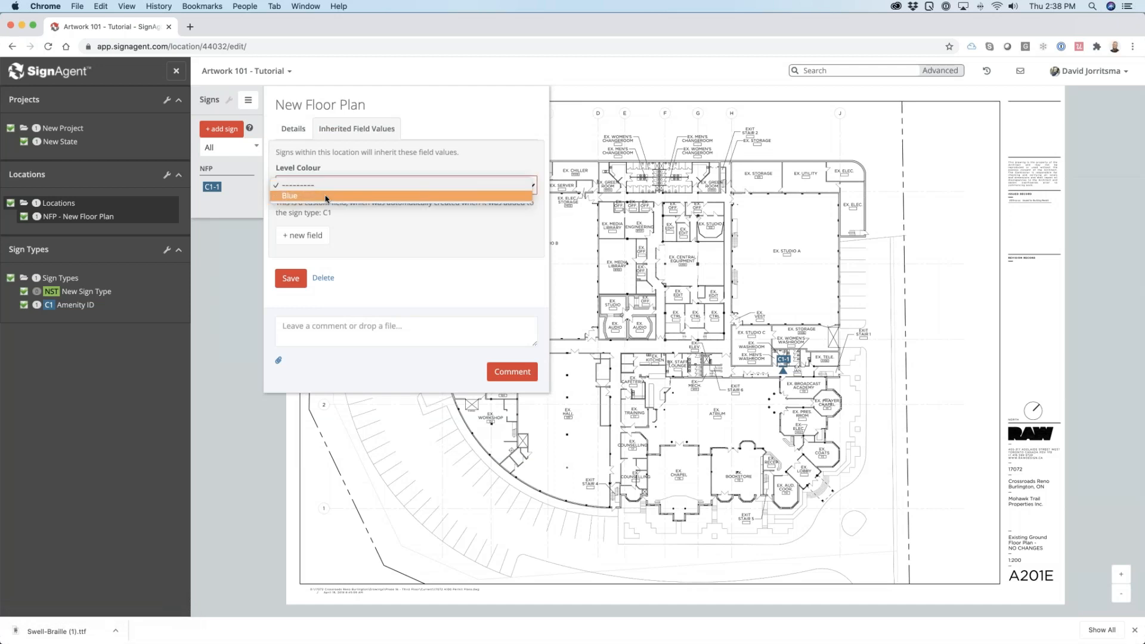
pyautogui.click(325, 196)
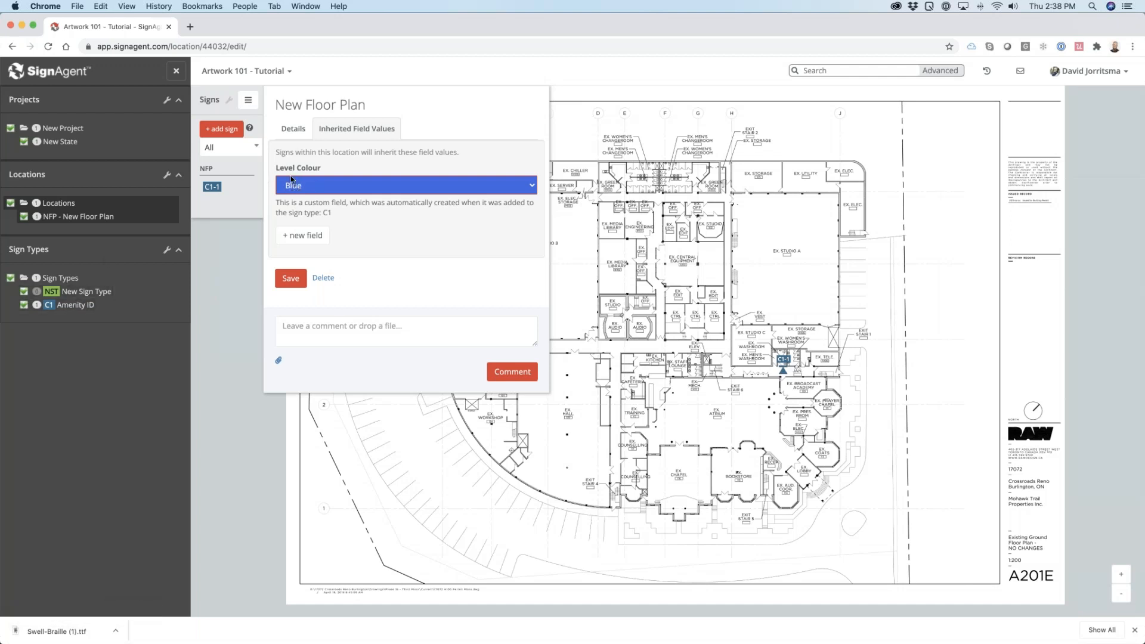
pyautogui.click(290, 279)
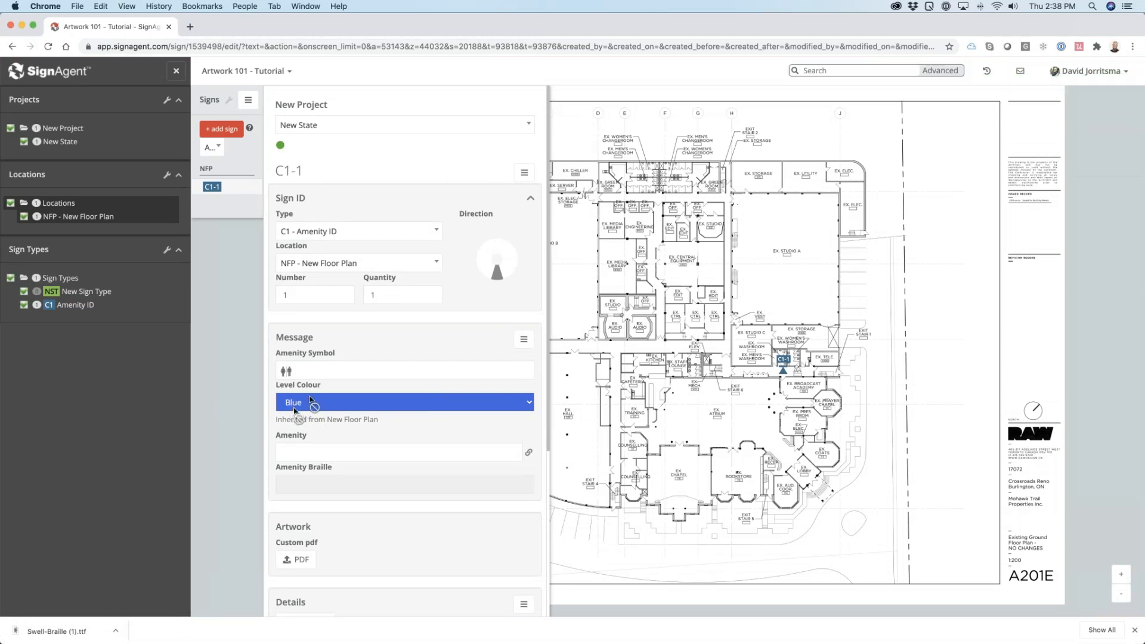
pyautogui.scroll(-1, 322, 431)
pyautogui.scroll(-1, 321, 429)
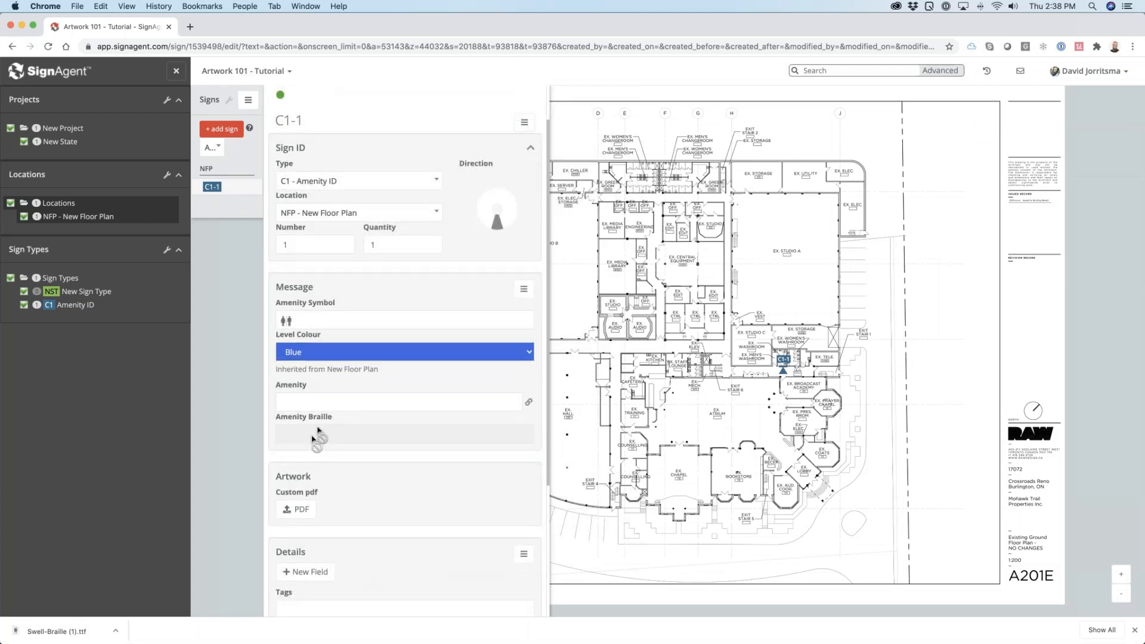
# Step: Enter RESTROOM as the Amenity message of sign C1-1
pyautogui.click(310, 402)
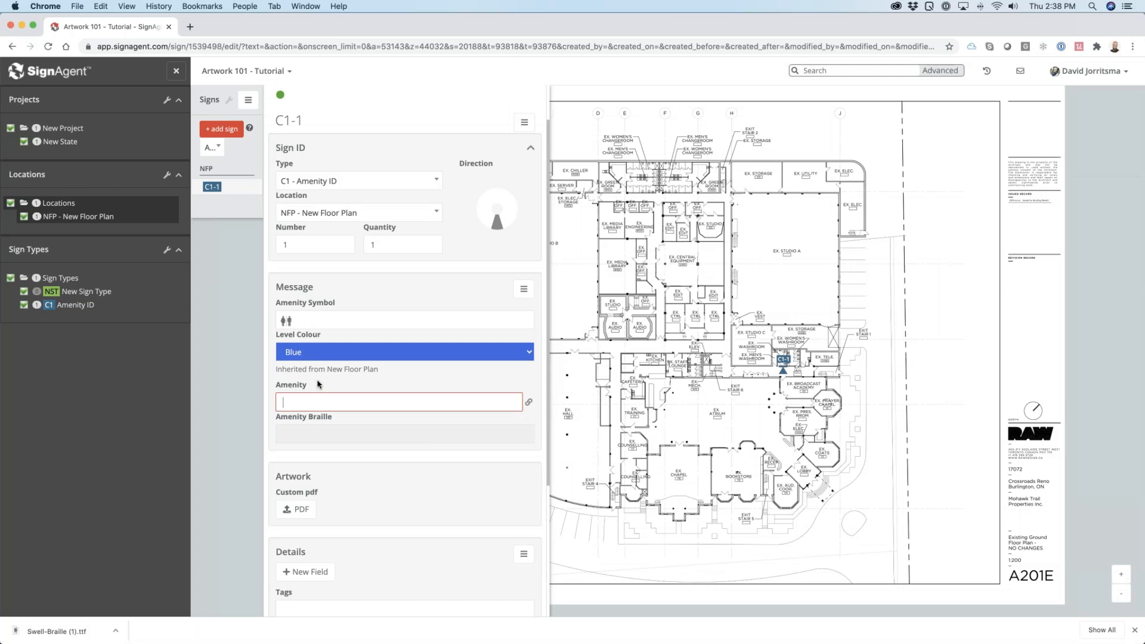
pyautogui.write('RESTROOM')
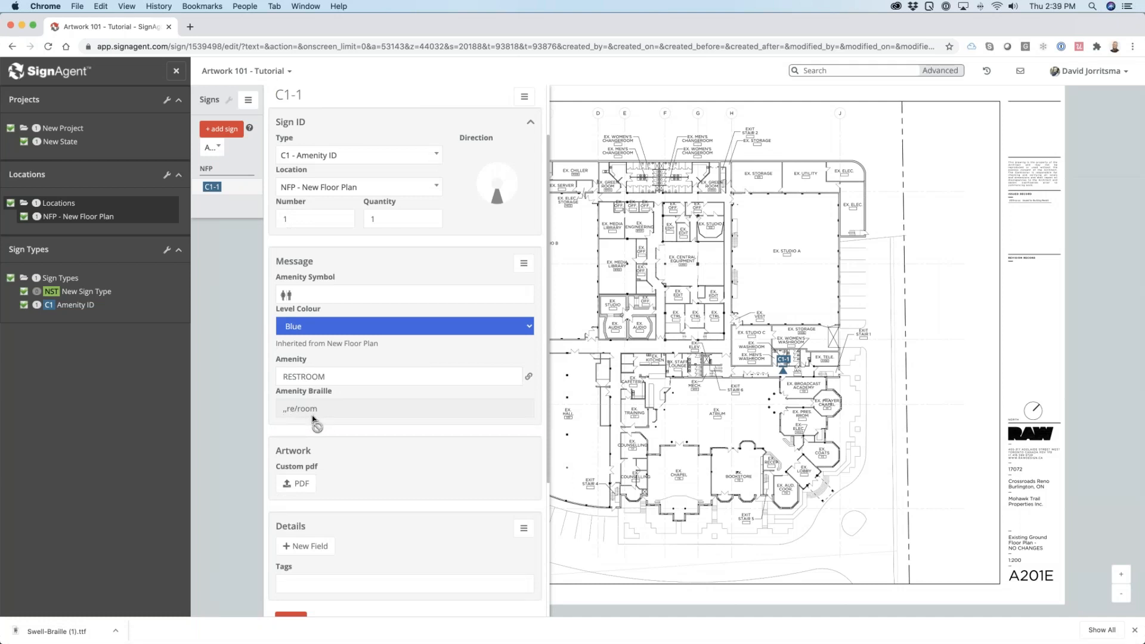
pyautogui.scroll(-1, 315, 419)
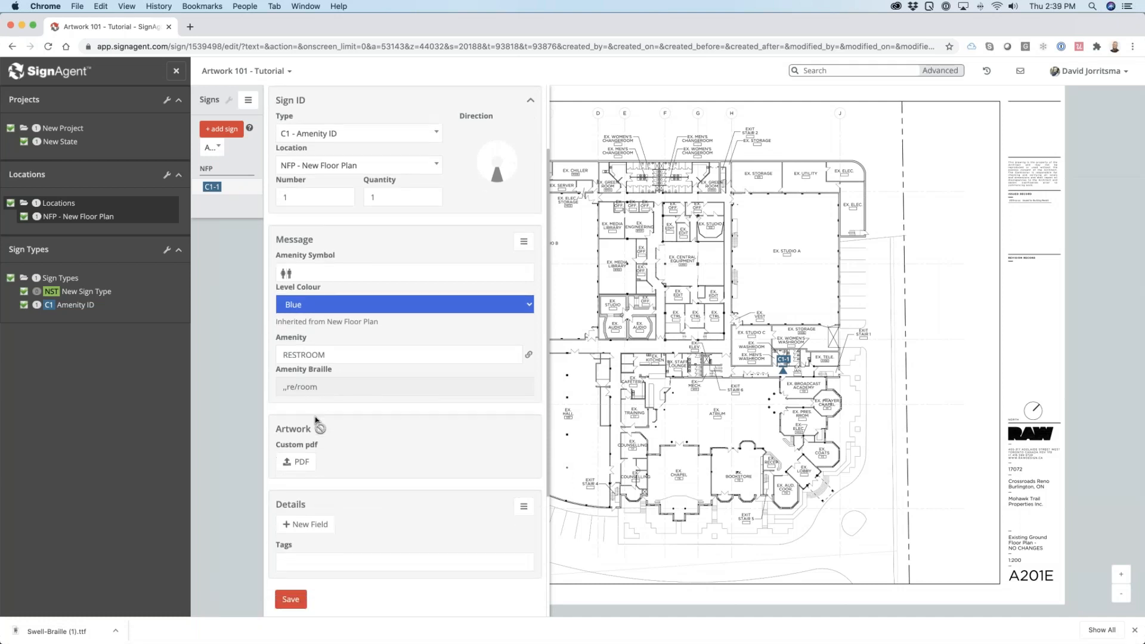
pyautogui.scroll(-1, 317, 419)
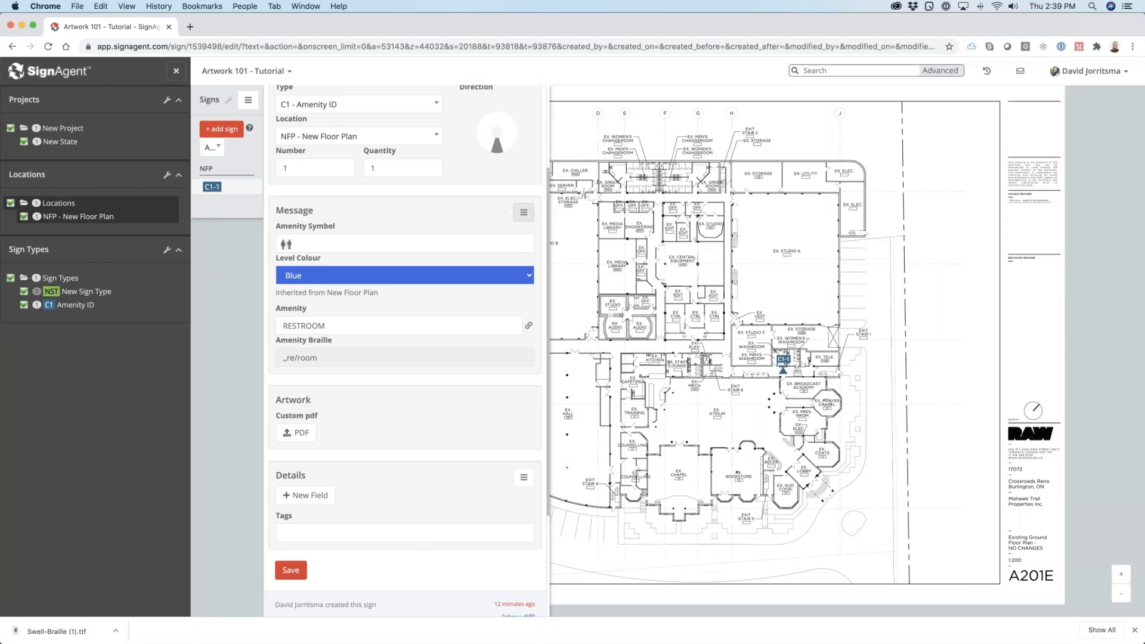
# Step: Open the template settings of sign C1-1's sign type, C1 - Amenity ID
pyautogui.click(524, 213)
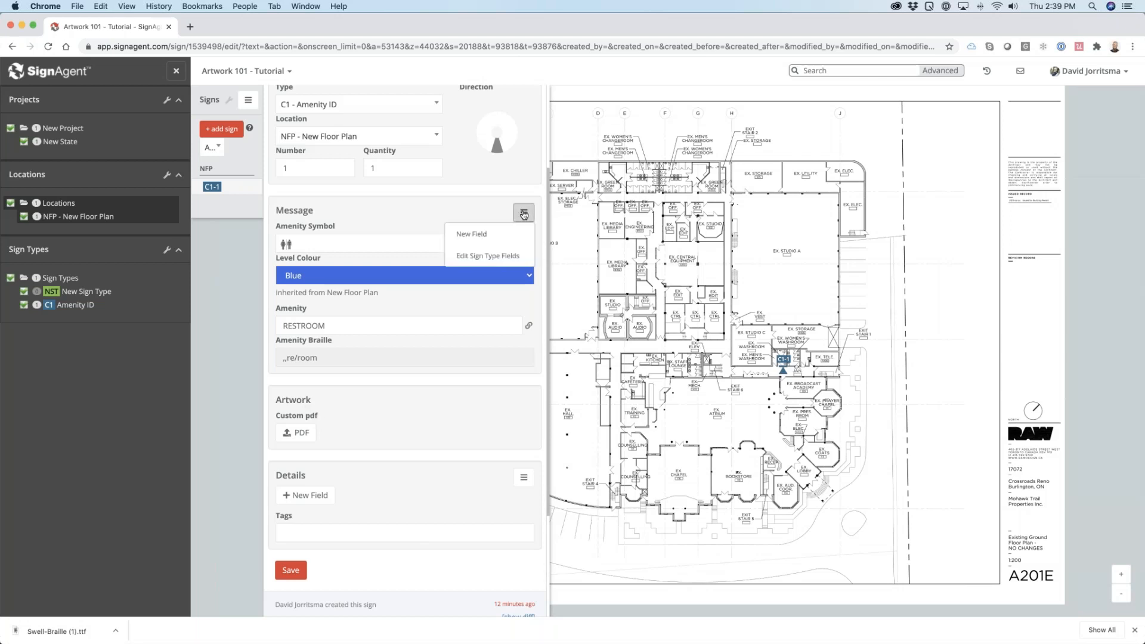
pyautogui.click(495, 257)
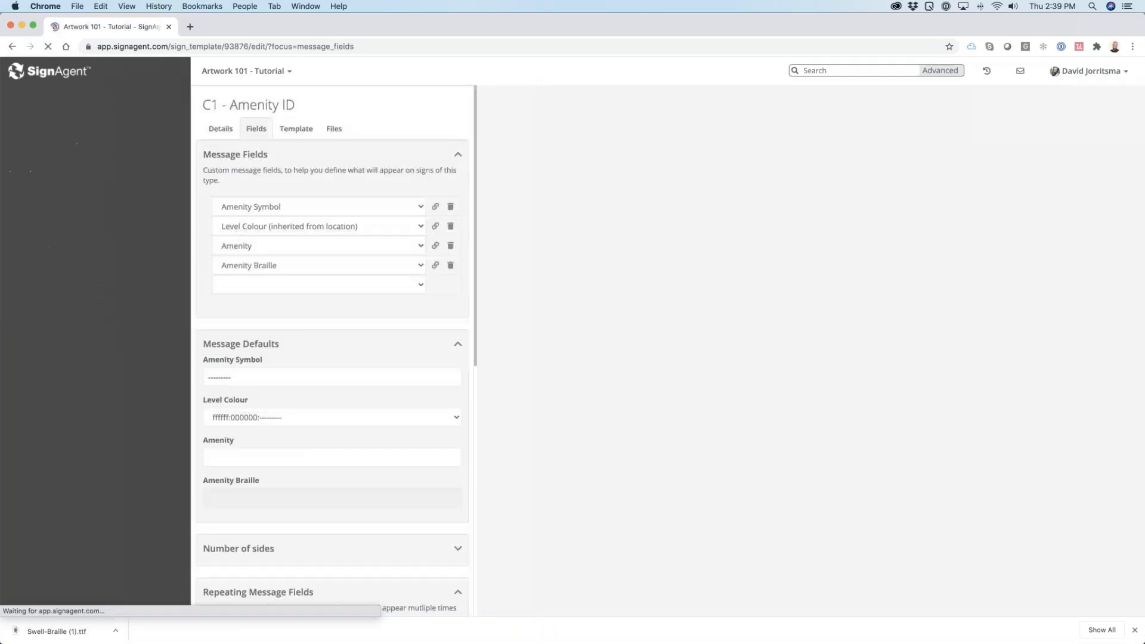
pyautogui.click(296, 130)
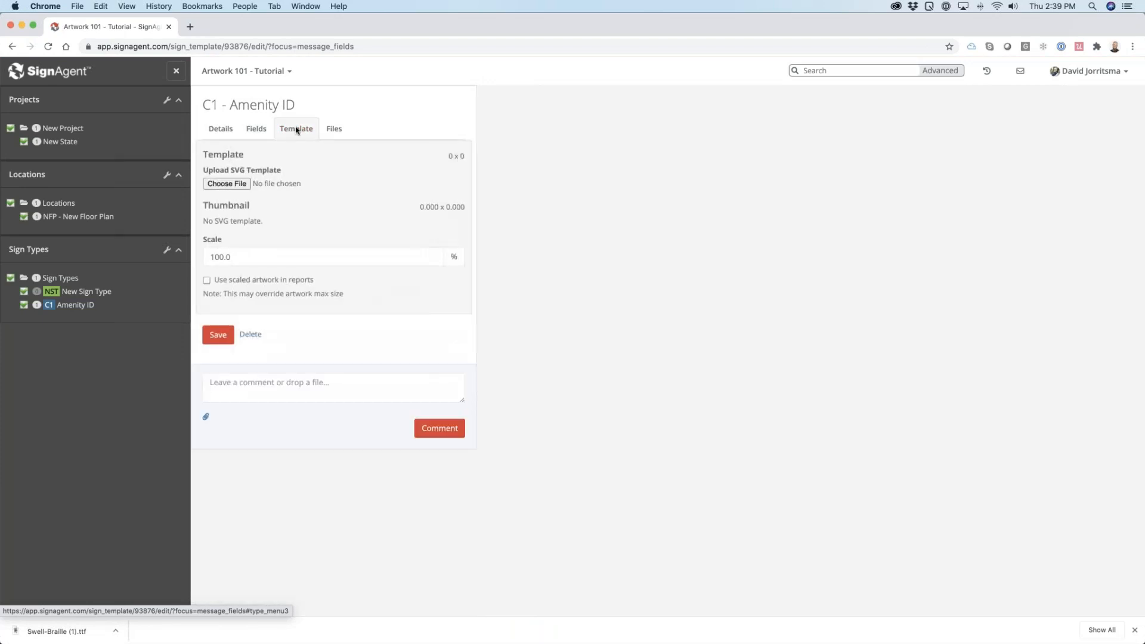
pyautogui.click(227, 186)
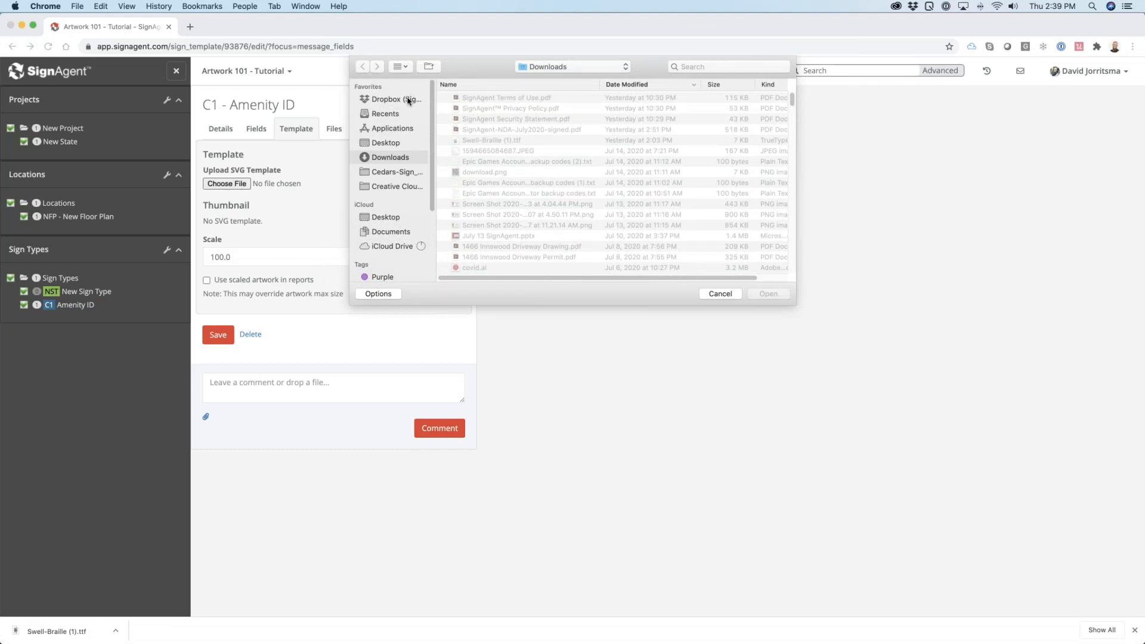
pyautogui.click(530, 66)
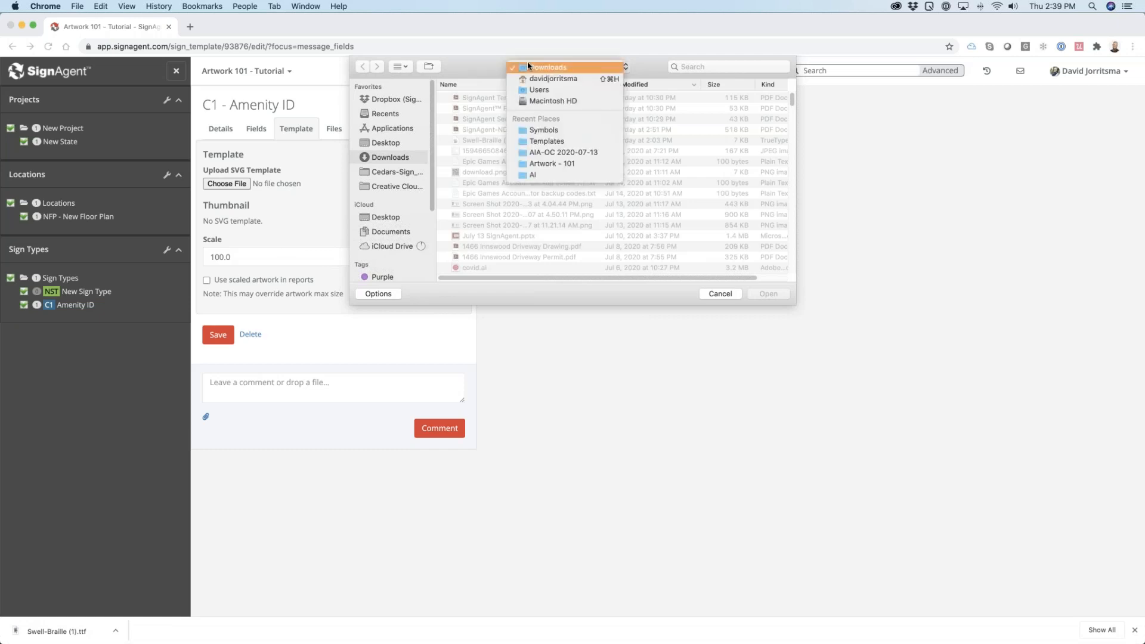
pyautogui.click(483, 69)
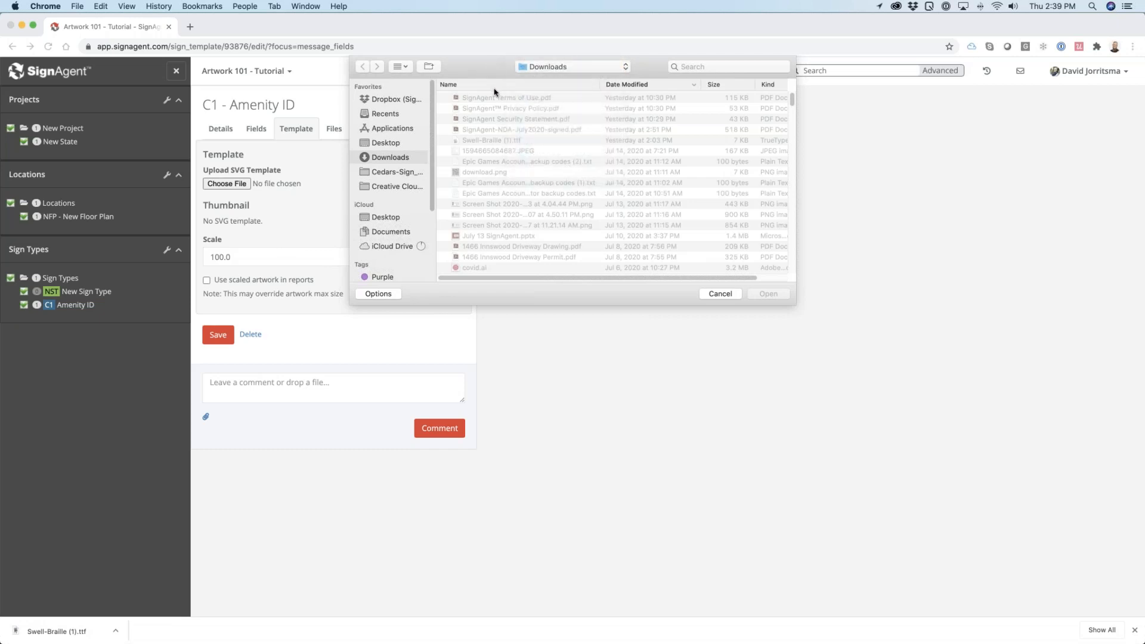
pyautogui.press('Escape')
# Step: Try to upload Template_C1.svg from the Artwork - 101 folder as the sign type's SVG template and save it
pyautogui.press('super+Tab')
pyautogui.press('super+Tab')
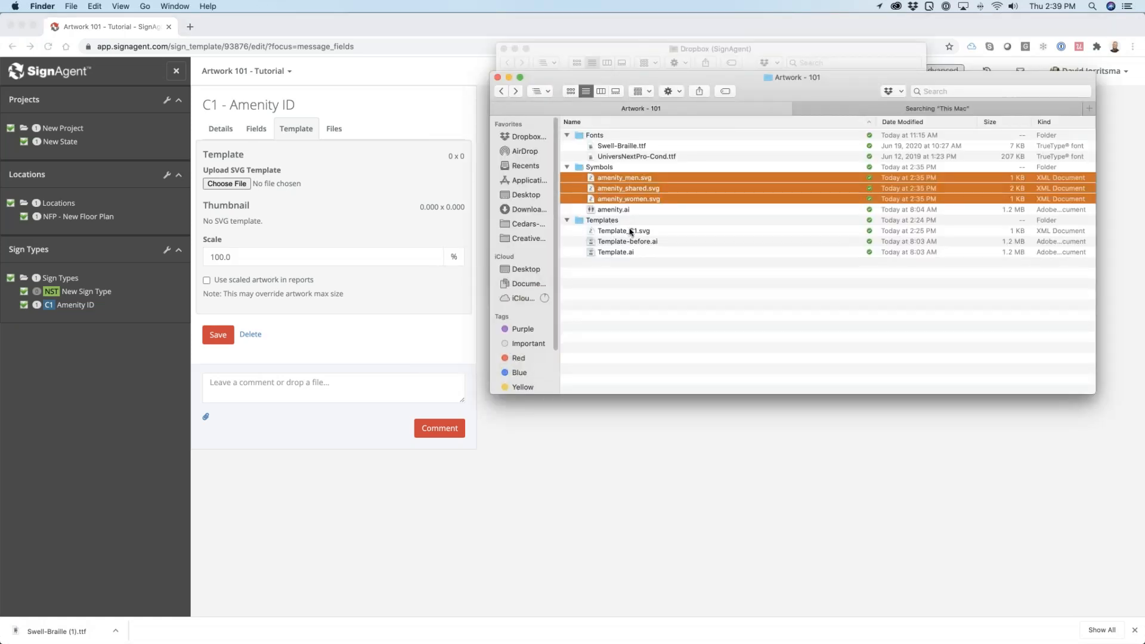
pyautogui.click(631, 232)
pyautogui.moveTo(591, 233); pyautogui.dragTo(225, 187)
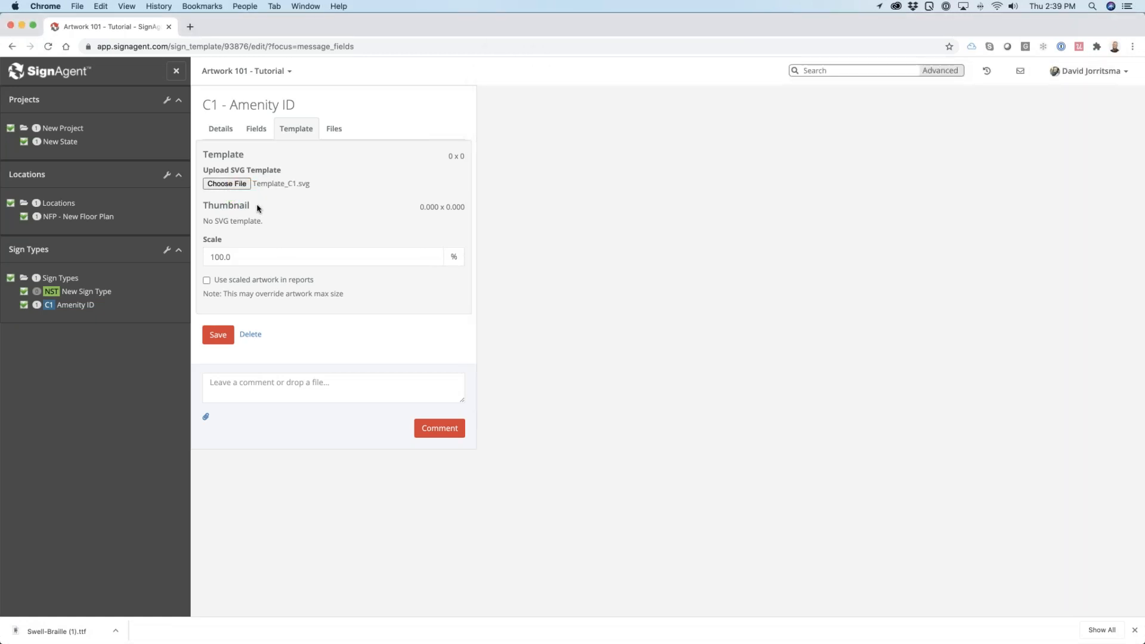
pyautogui.click(219, 335)
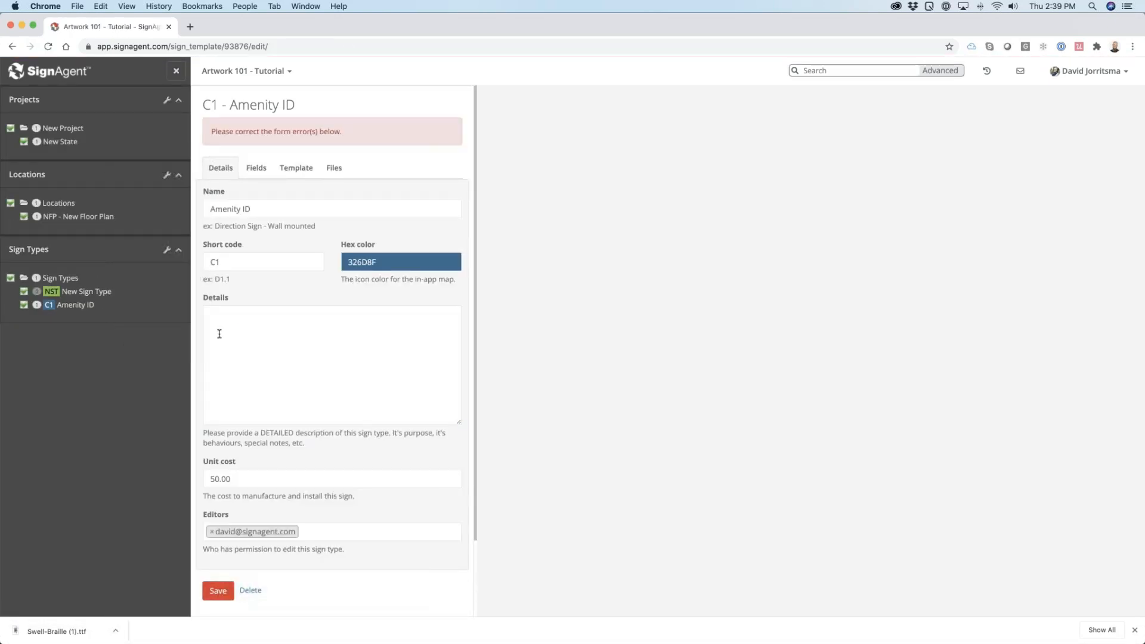
# Step: Add UniversNextPro-Cond.ttf from the Fonts folder as a new font, accept the license rights statement and save it
pyautogui.click(288, 169)
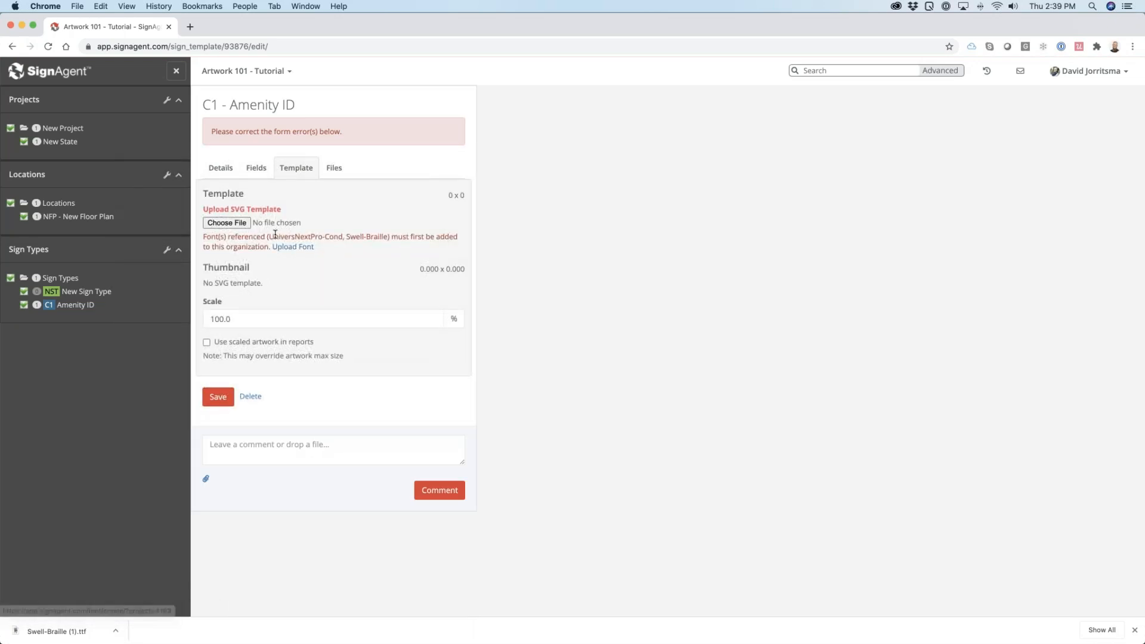
pyautogui.moveTo(268, 236); pyautogui.dragTo(342, 236)
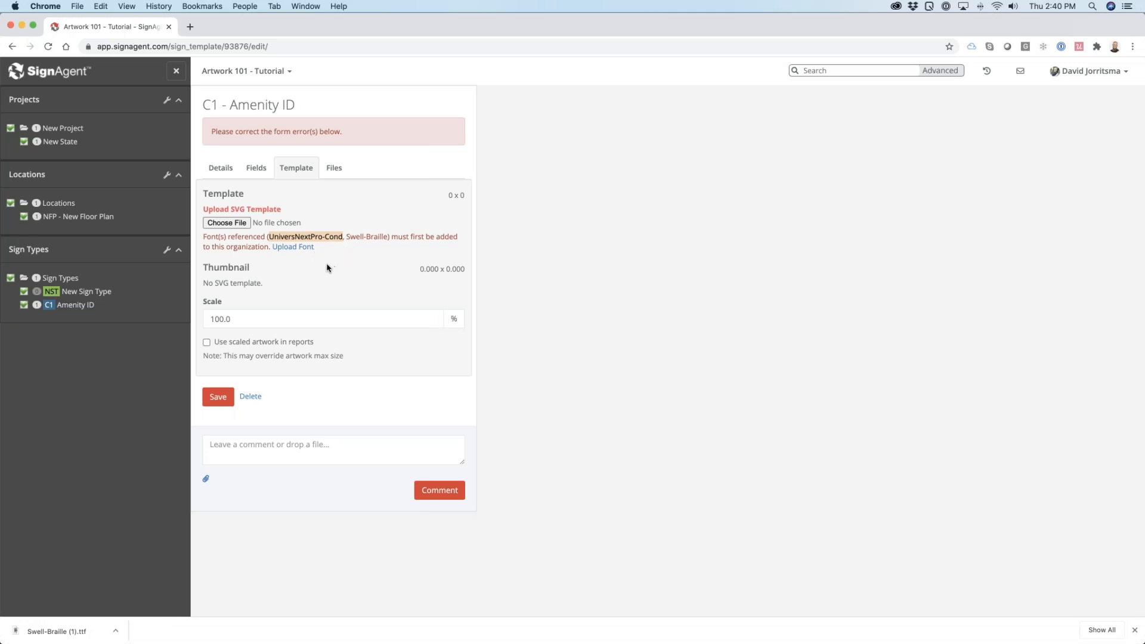
pyautogui.click(306, 248)
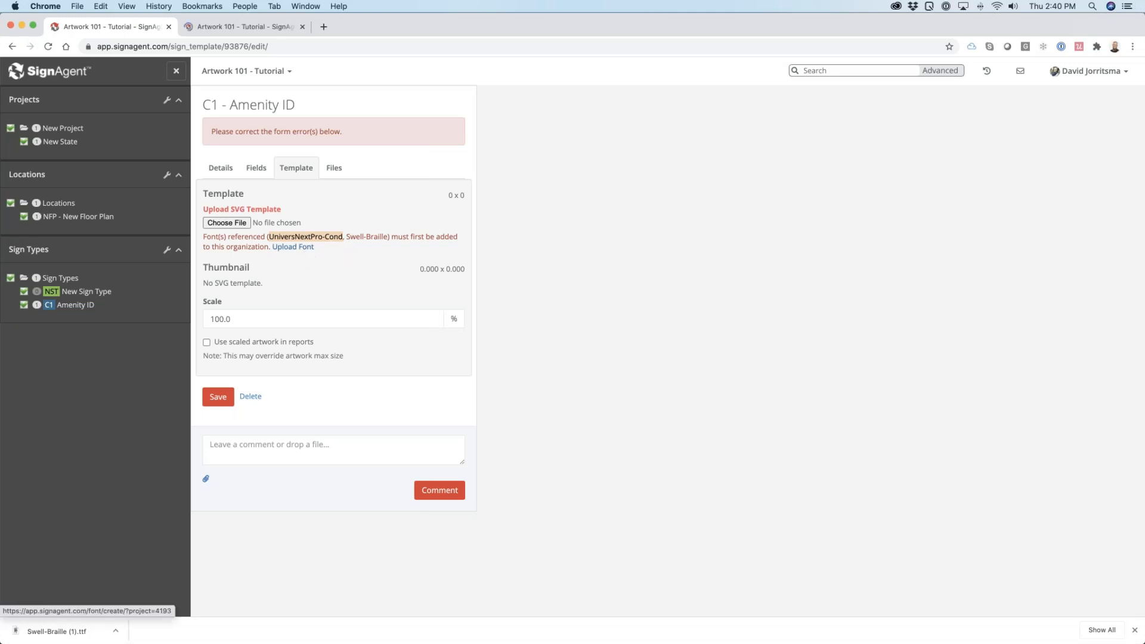
pyautogui.click(277, 28)
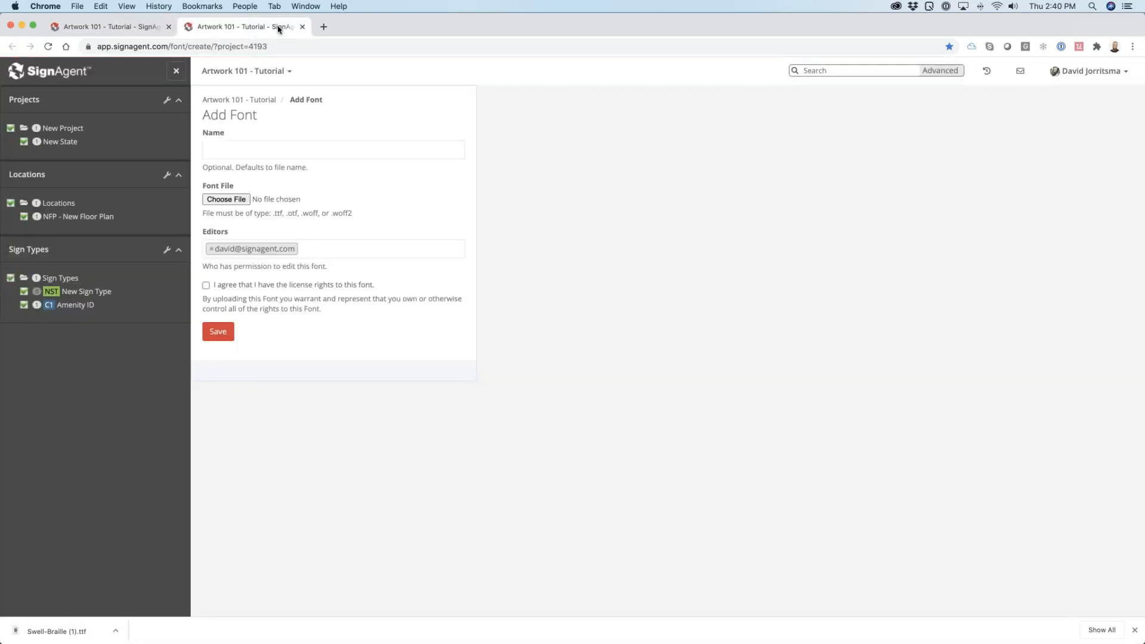
pyautogui.press('super+Tab')
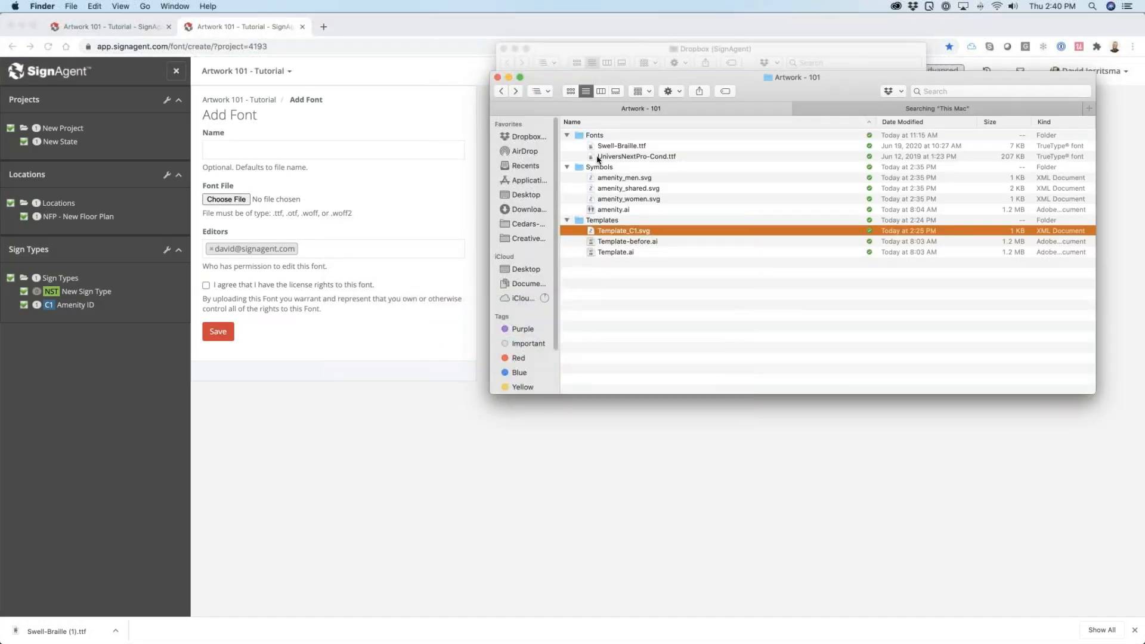
pyautogui.click(592, 158)
pyautogui.moveTo(592, 158); pyautogui.dragTo(222, 204)
pyautogui.click(207, 285)
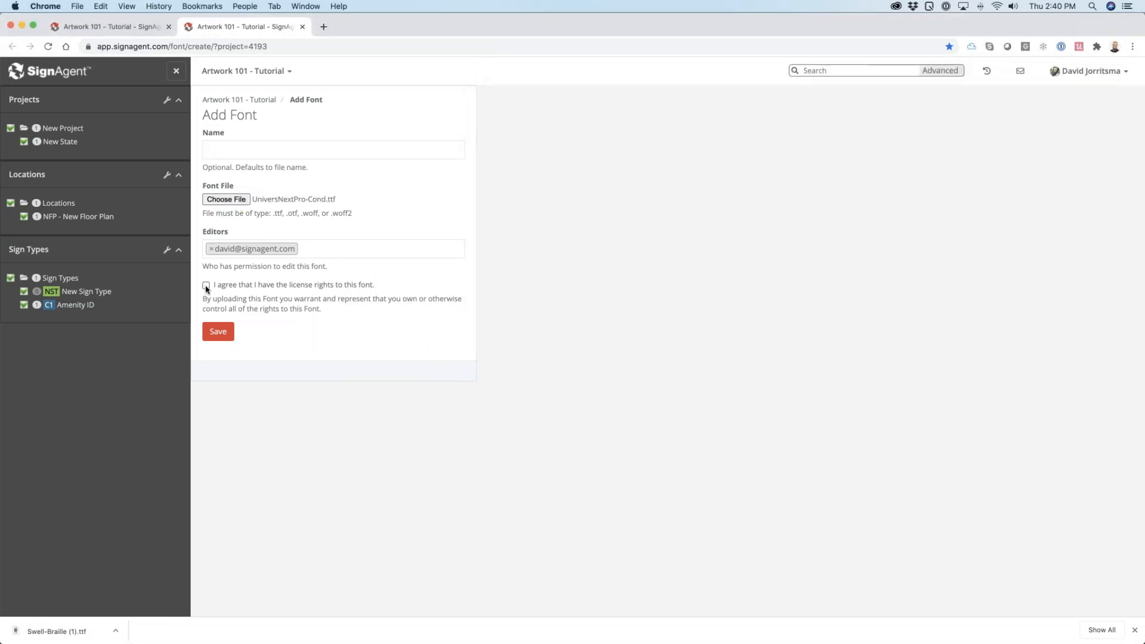
pyautogui.click(214, 336)
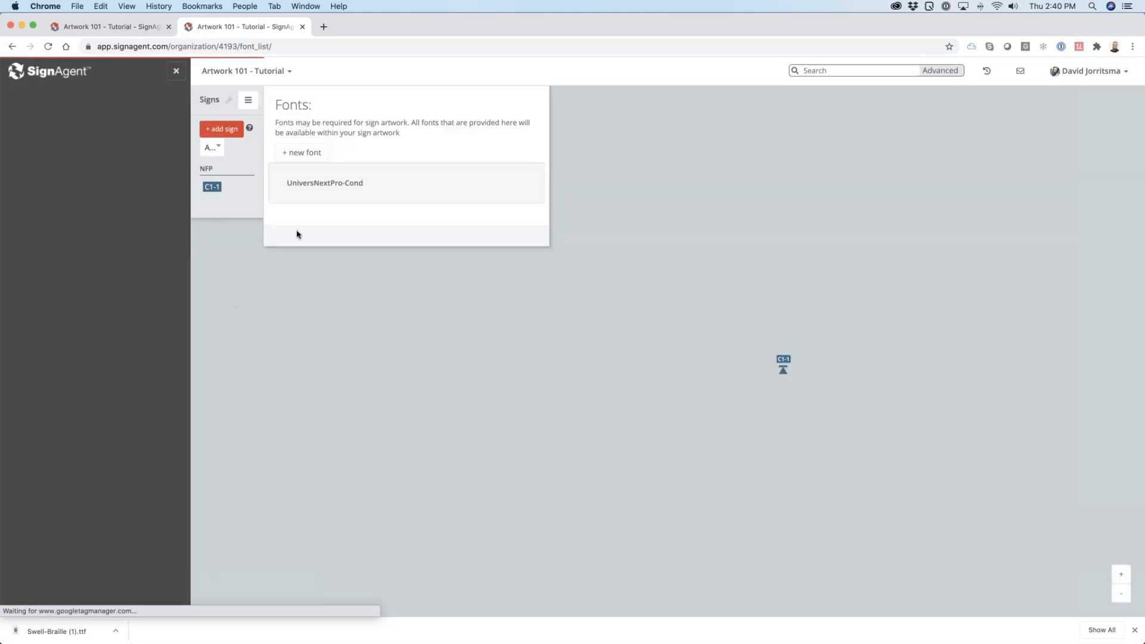
# Step: Add Swell-Braille.ttf from the Fonts folder as another font, accept the license rights statement and save it
pyautogui.click(305, 153)
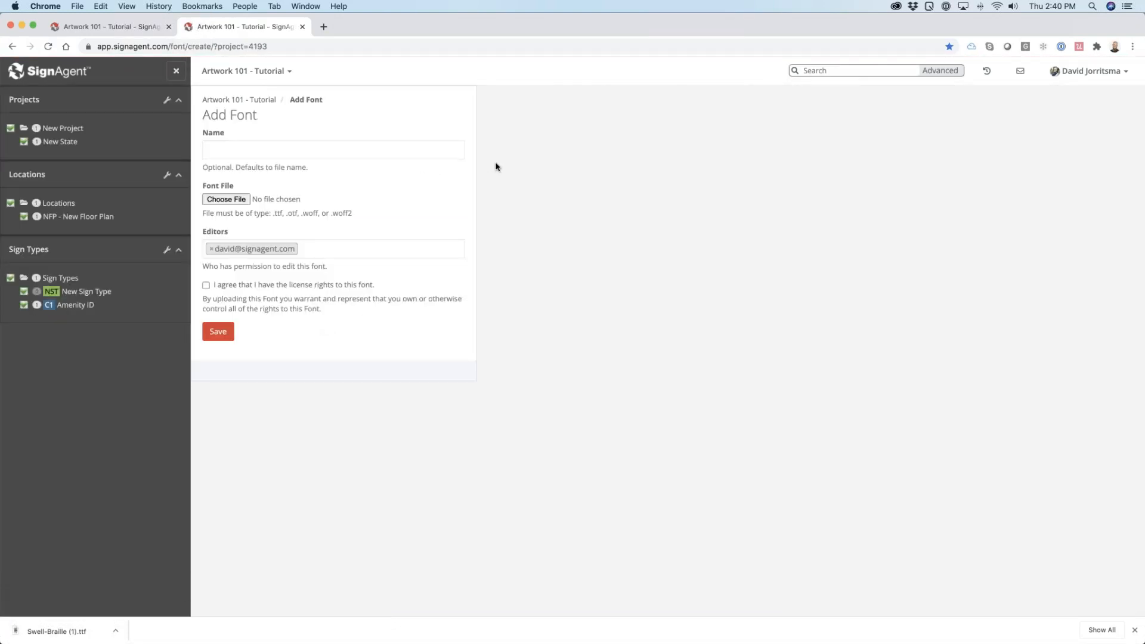
pyautogui.press('super+Tab')
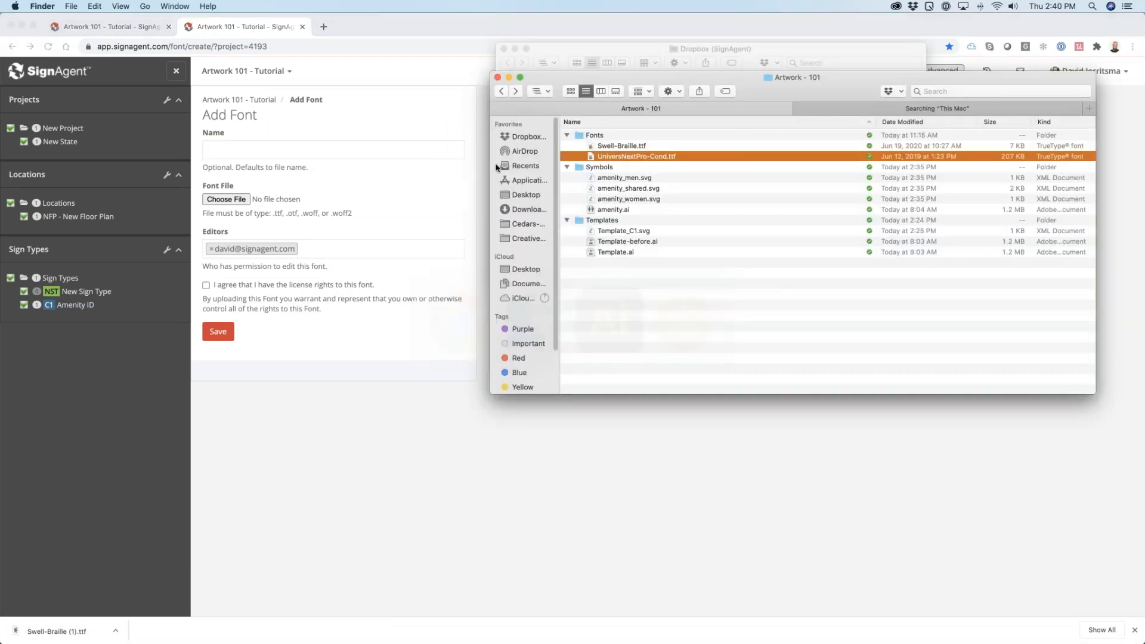
pyautogui.moveTo(602, 148); pyautogui.dragTo(210, 203)
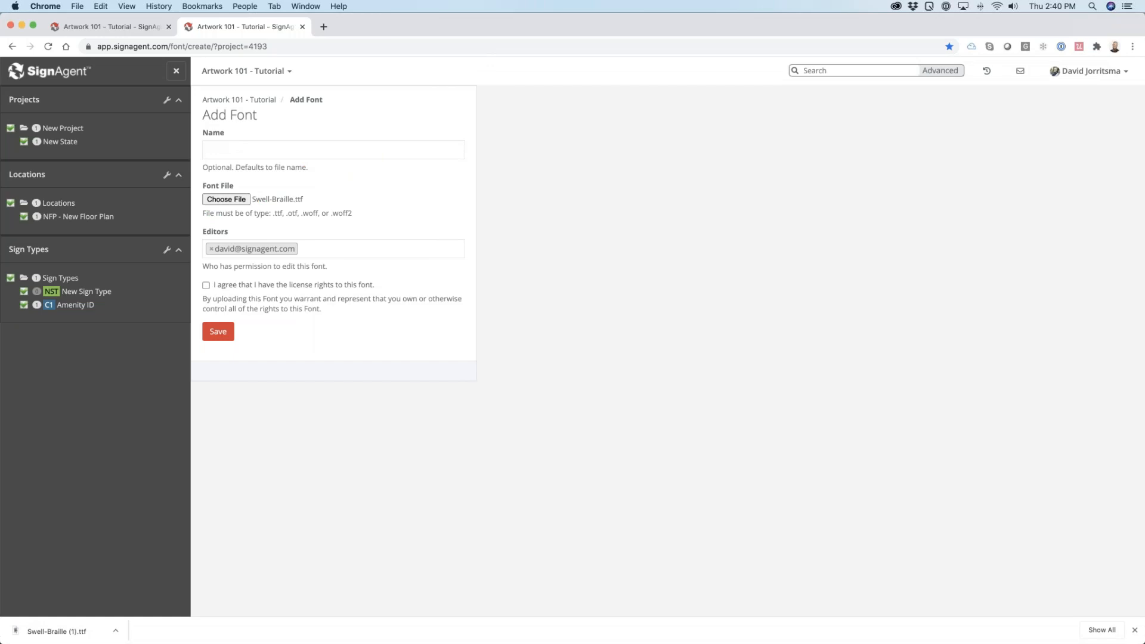
pyautogui.click(206, 285)
pyautogui.click(219, 332)
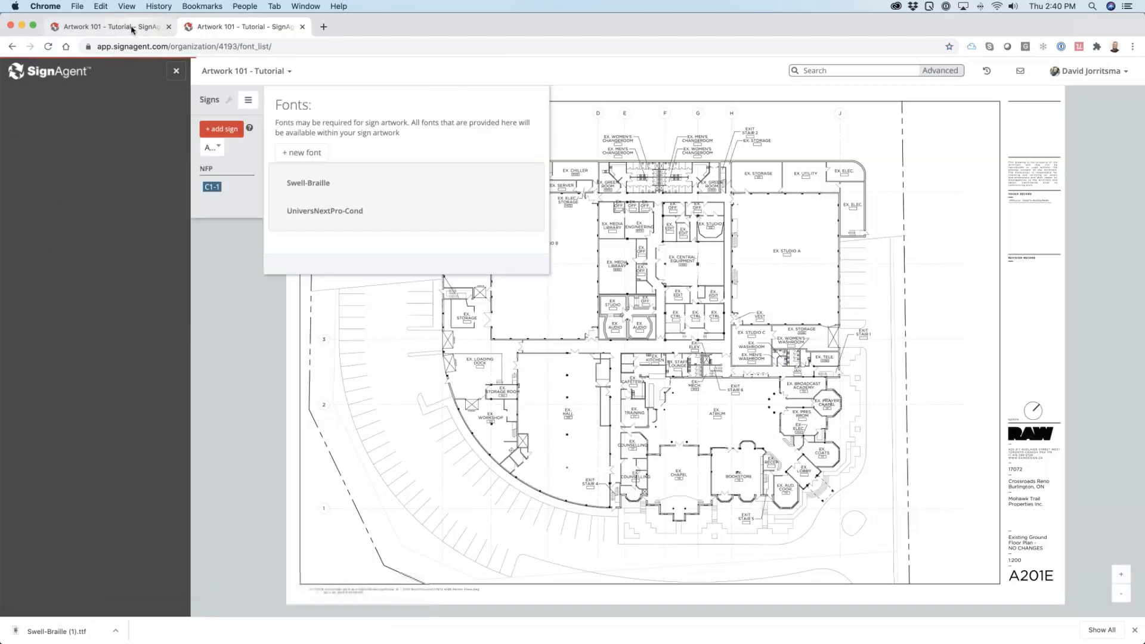
# Step: Return to the C1 - Amenity ID sign type, upload Template_C1.svg again as its SVG template and save
pyautogui.click(132, 27)
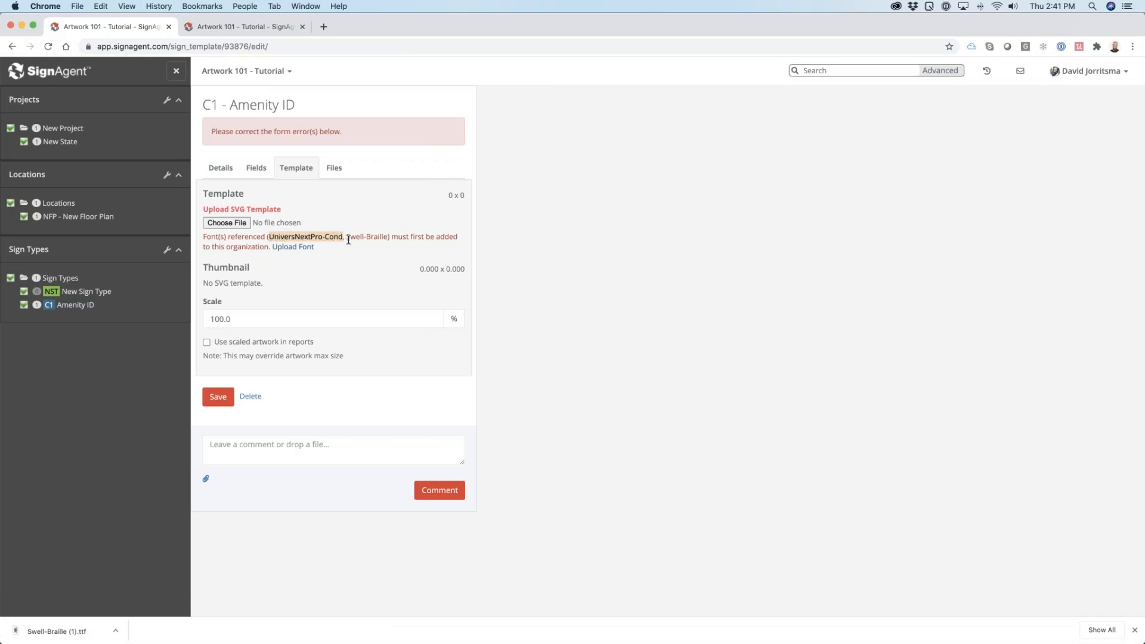
pyautogui.click(328, 272)
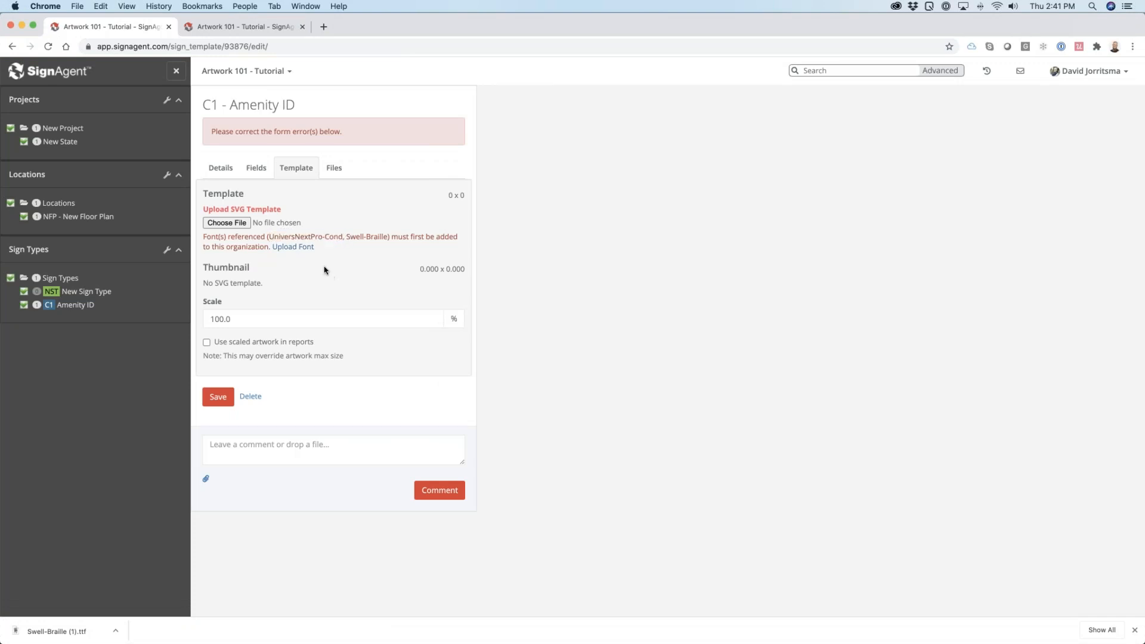
pyautogui.click(243, 224)
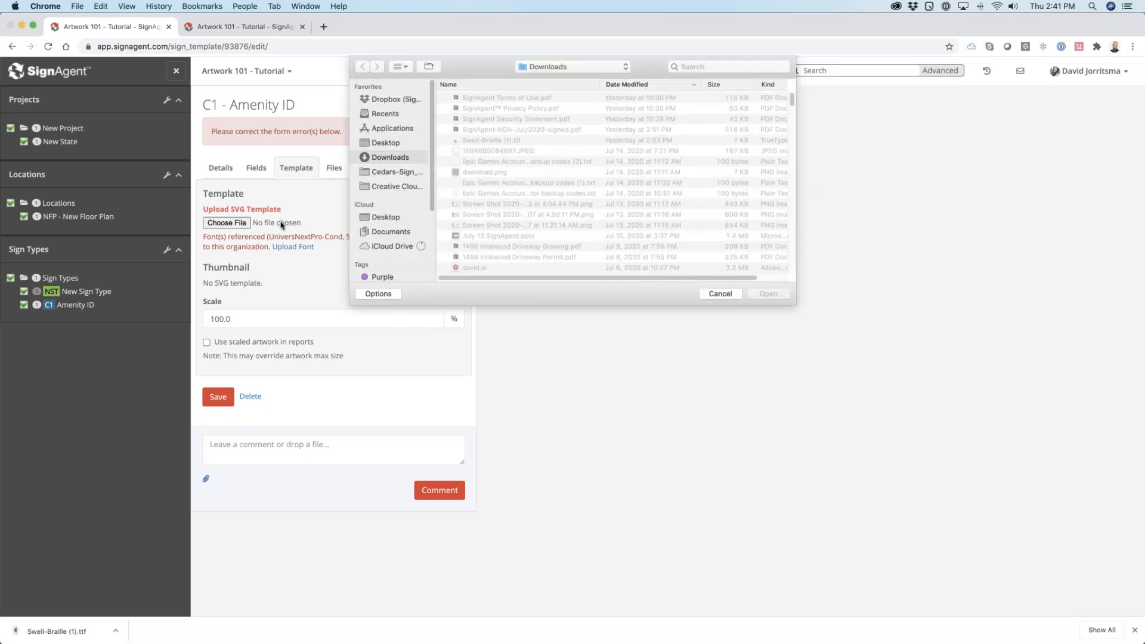
pyautogui.press('Escape')
pyautogui.press('super+Tab')
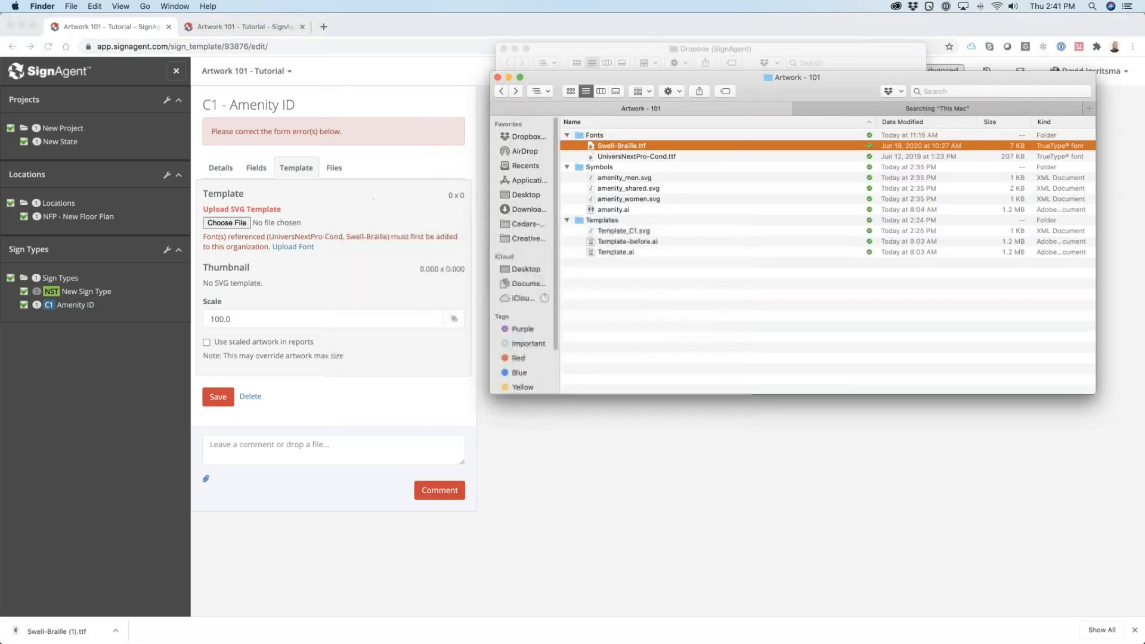
pyautogui.click(605, 232)
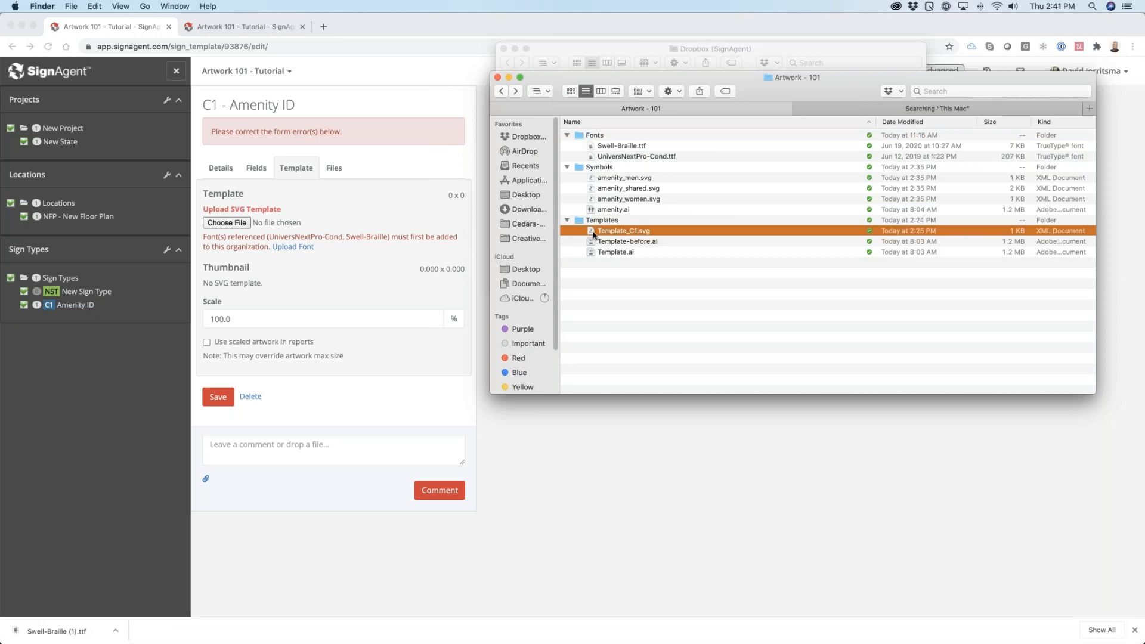
pyautogui.moveTo(592, 233); pyautogui.dragTo(225, 225)
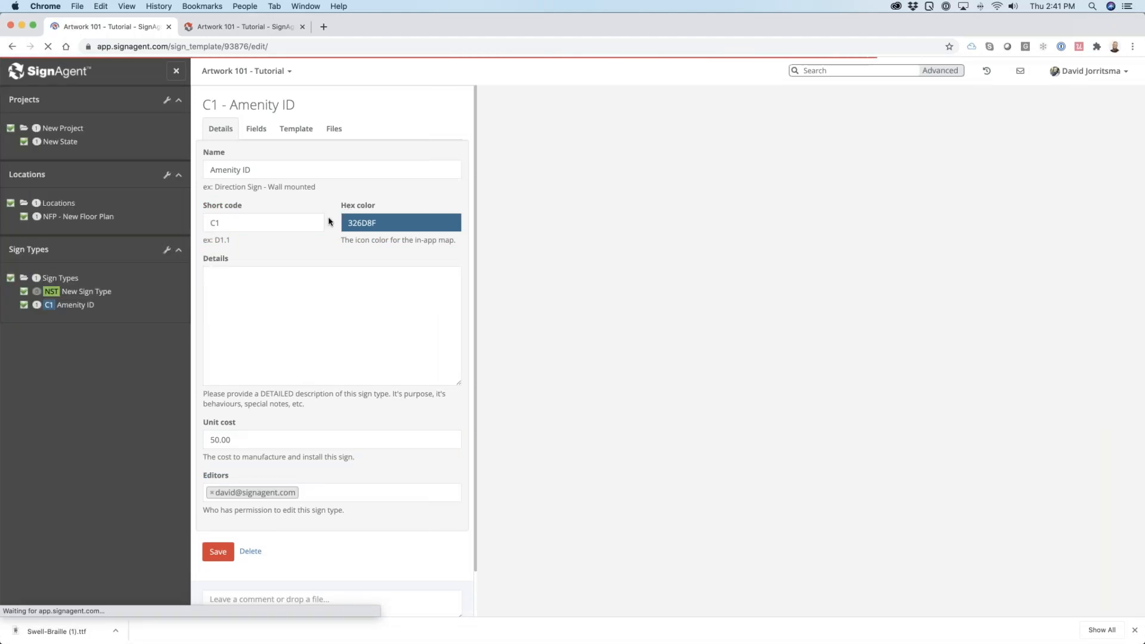
# Step: Examine the uploaded template preview and the sign thumbnail of the Amenity ID sign type
pyautogui.click(292, 129)
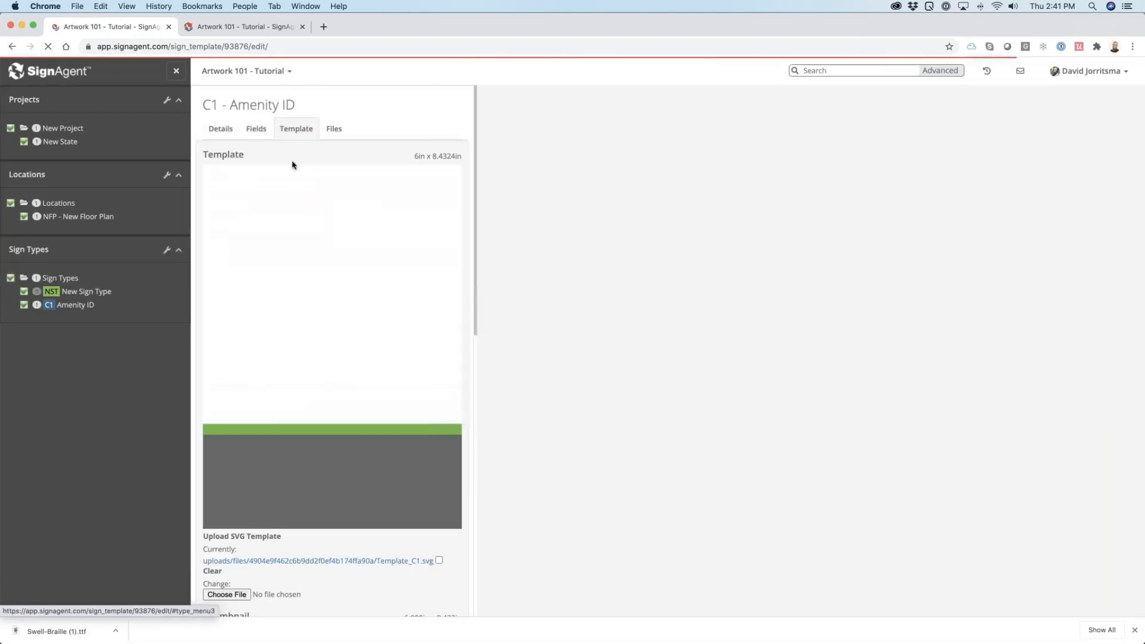
pyautogui.scroll(-8, 293, 204)
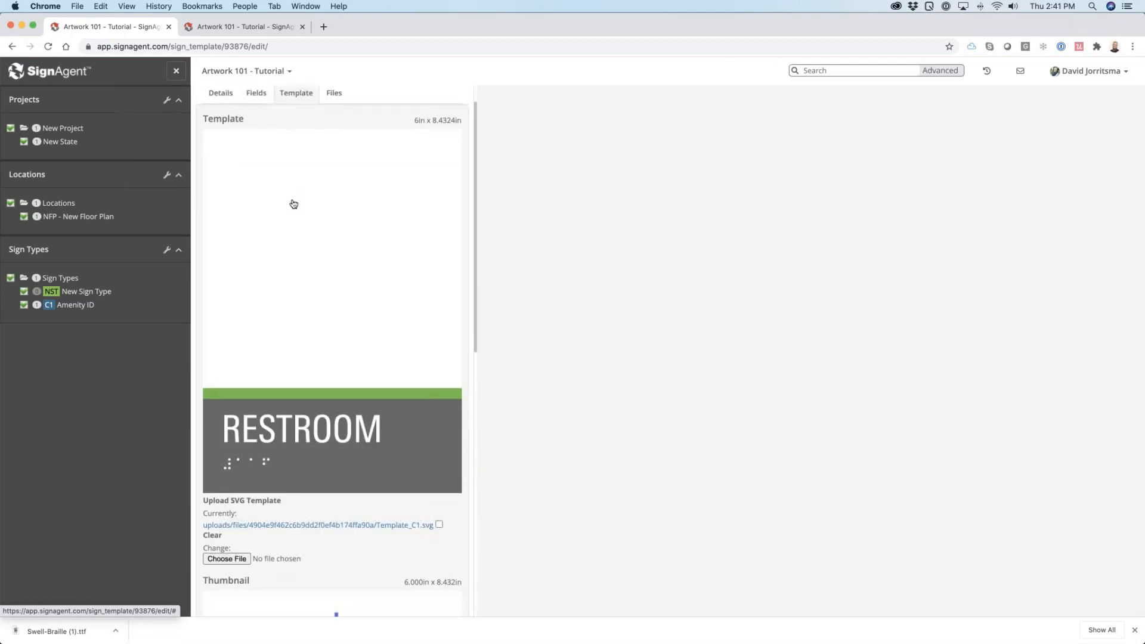
pyautogui.scroll(-1, 293, 204)
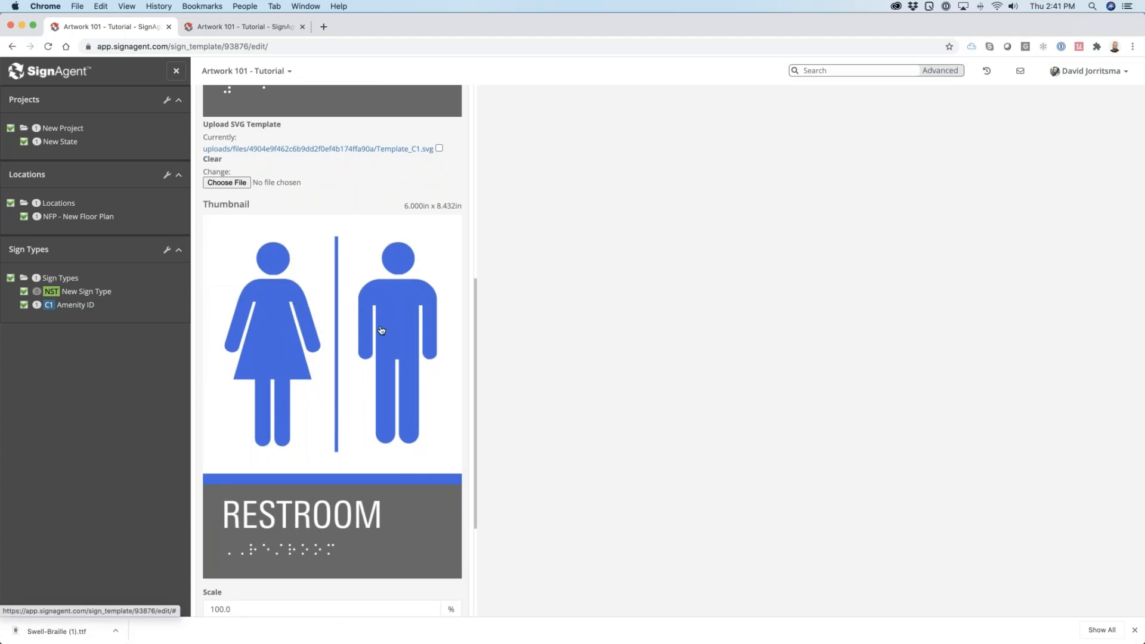
# Step: Open sign C1-1 on the New Floor Plan and examine its message fields and restroom artwork
pyautogui.click(95, 218)
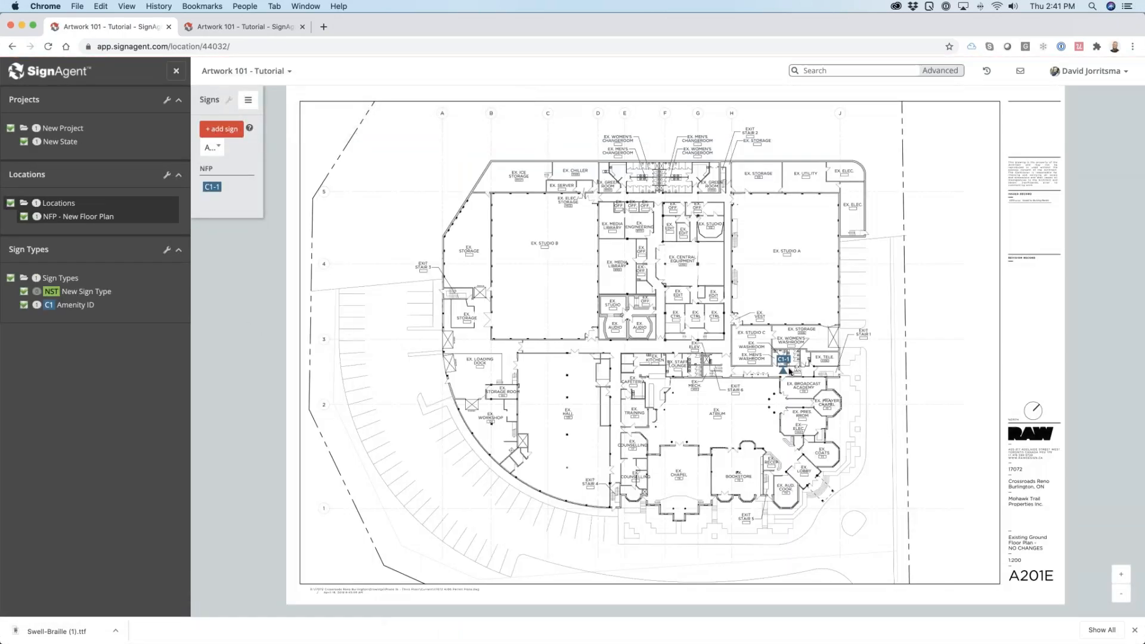
pyautogui.scroll(5, 790, 371)
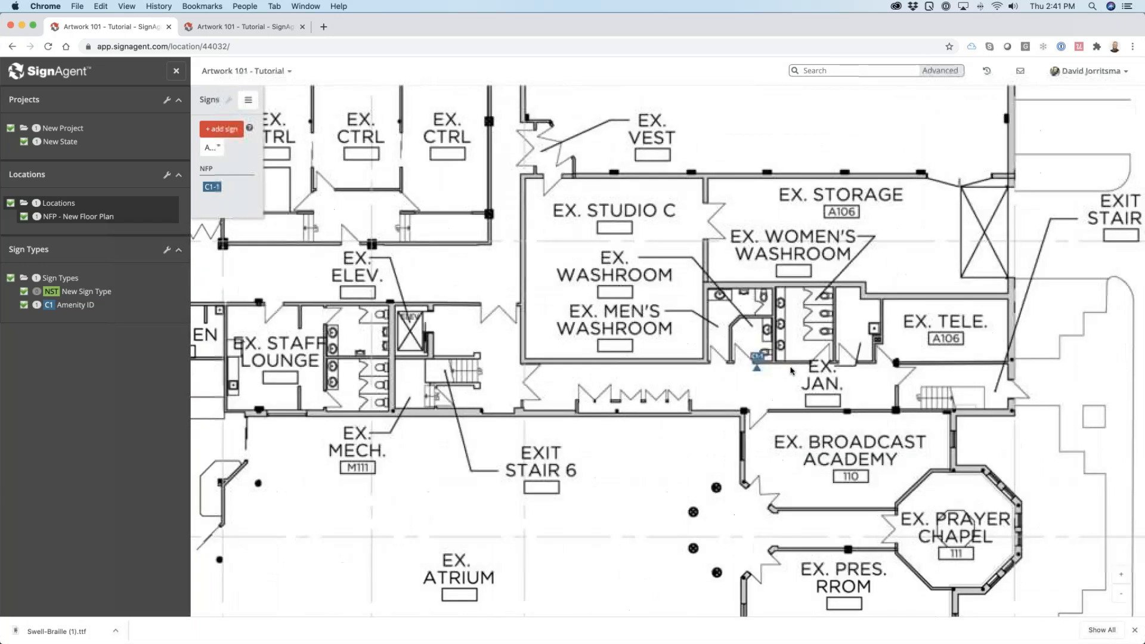
pyautogui.click(738, 356)
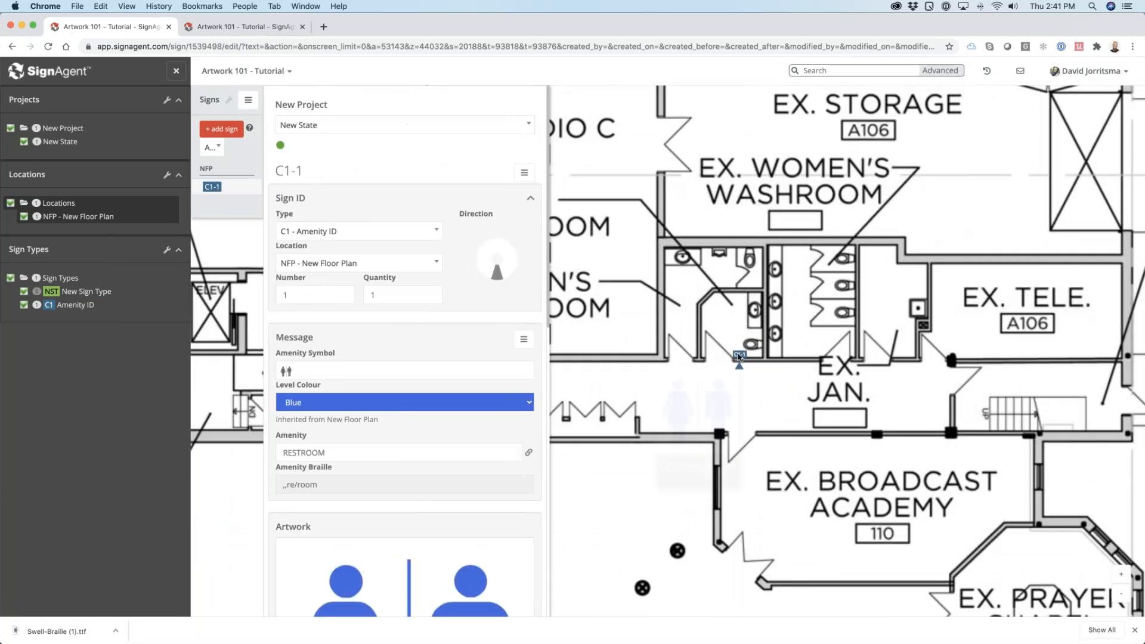
pyautogui.scroll(-3, 462, 421)
pyautogui.scroll(-3, 463, 421)
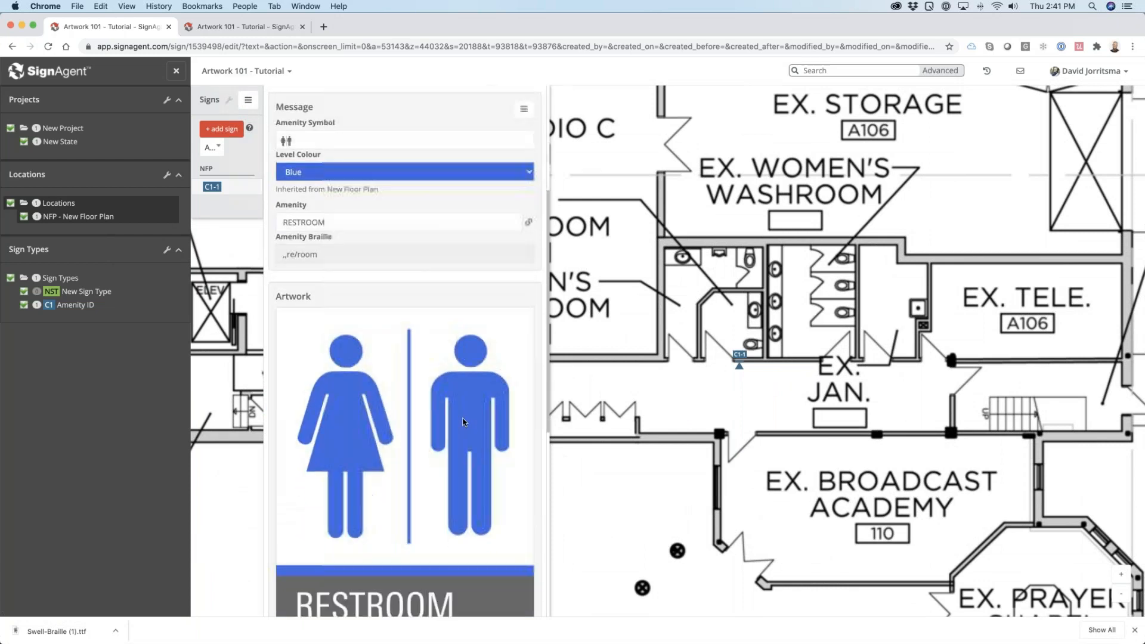
pyautogui.scroll(-2, 463, 422)
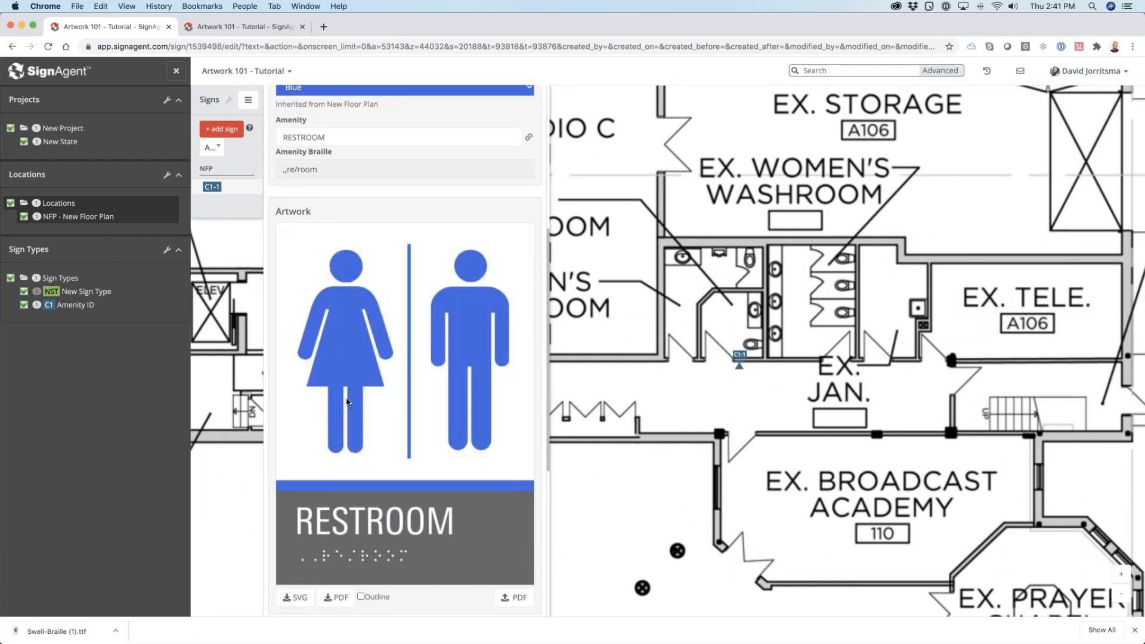
pyautogui.scroll(2, 400, 379)
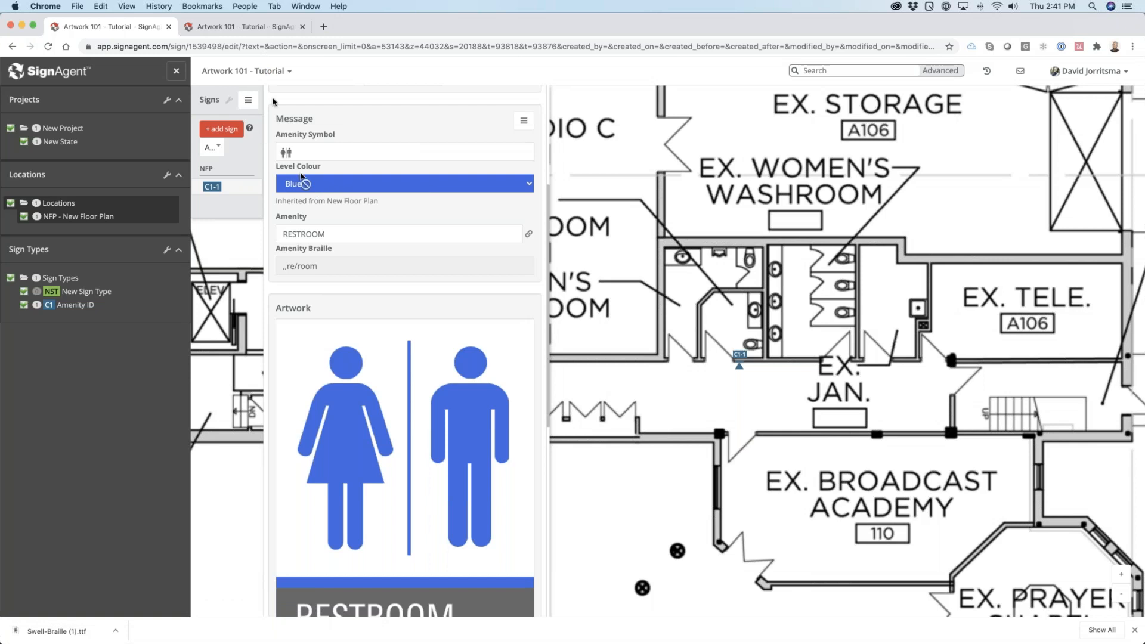
# Step: Open the project's color list and inspect the definition of the Blue color
pyautogui.click(276, 73)
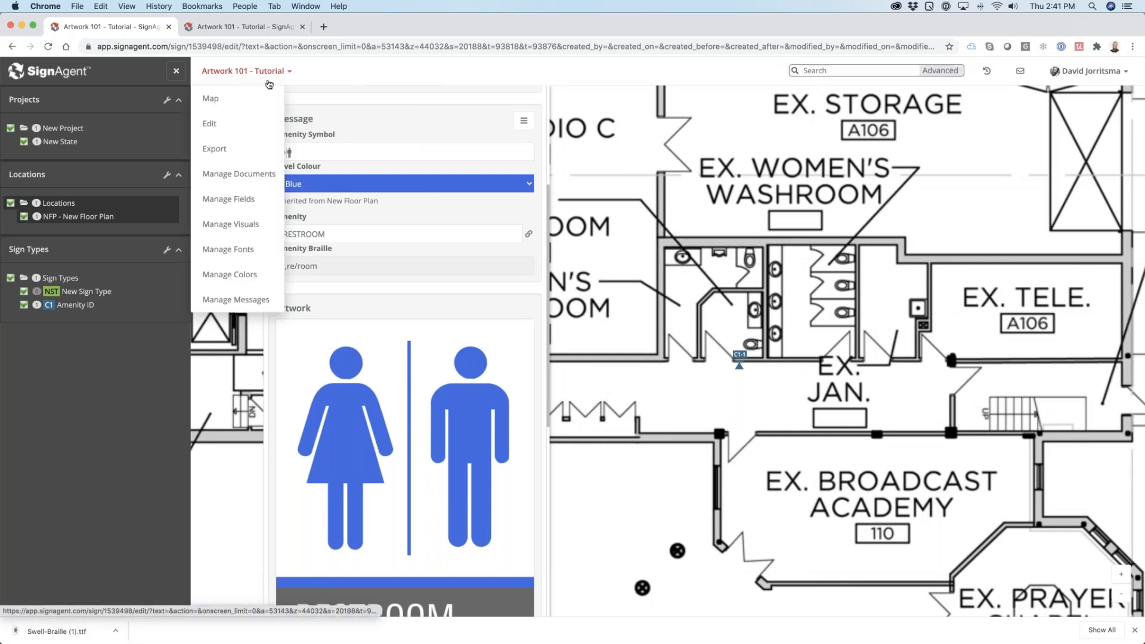
pyautogui.click(254, 276)
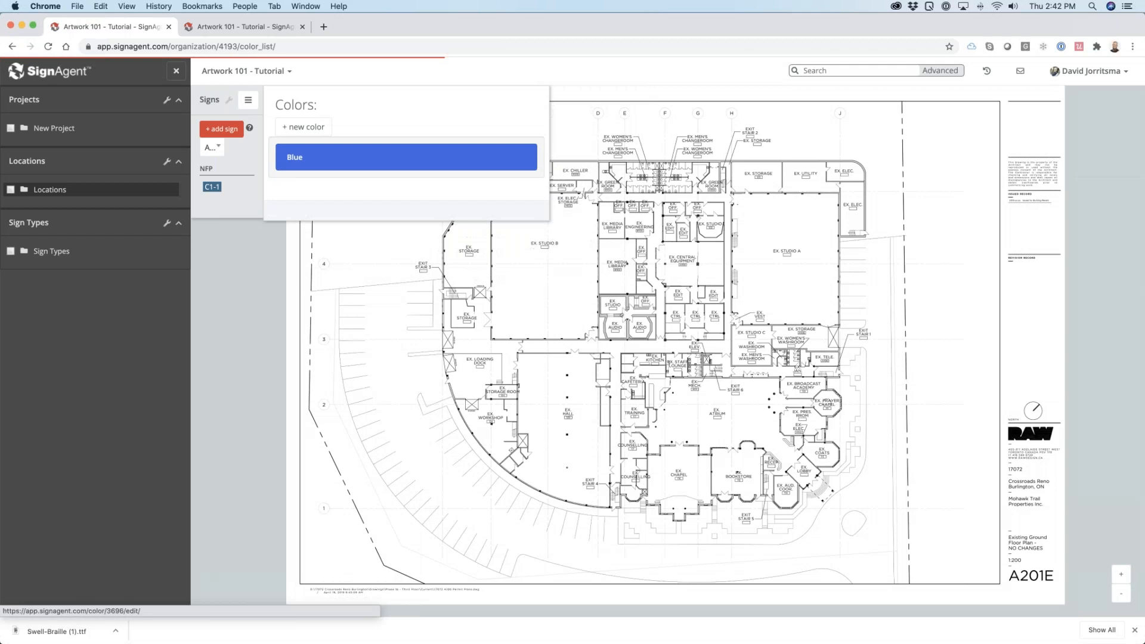
pyautogui.click(292, 158)
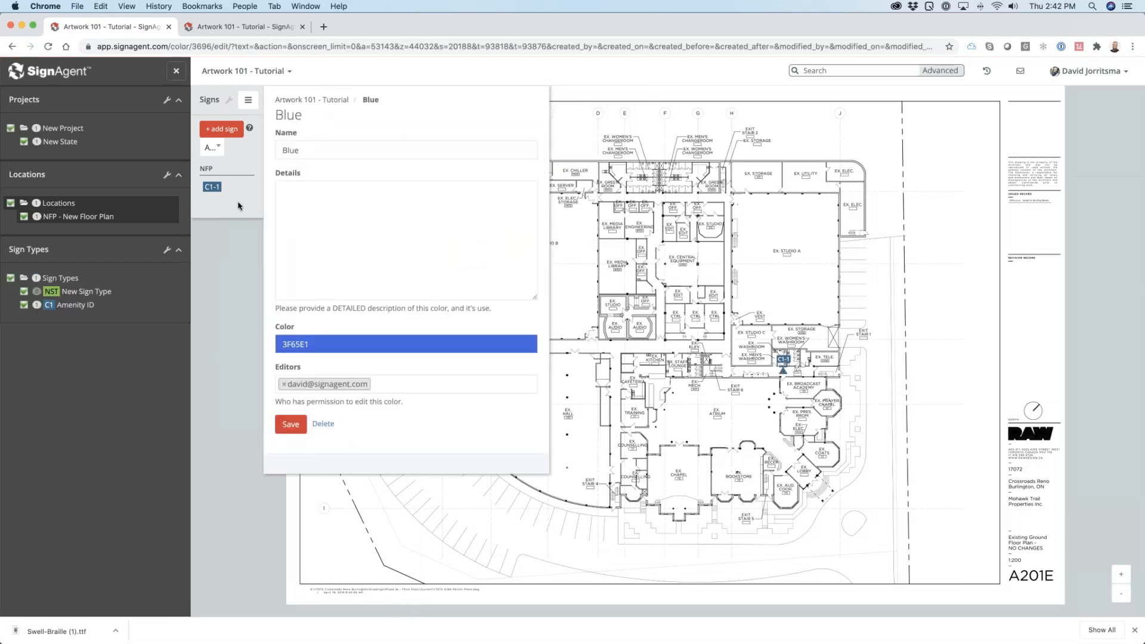
pyautogui.click(254, 73)
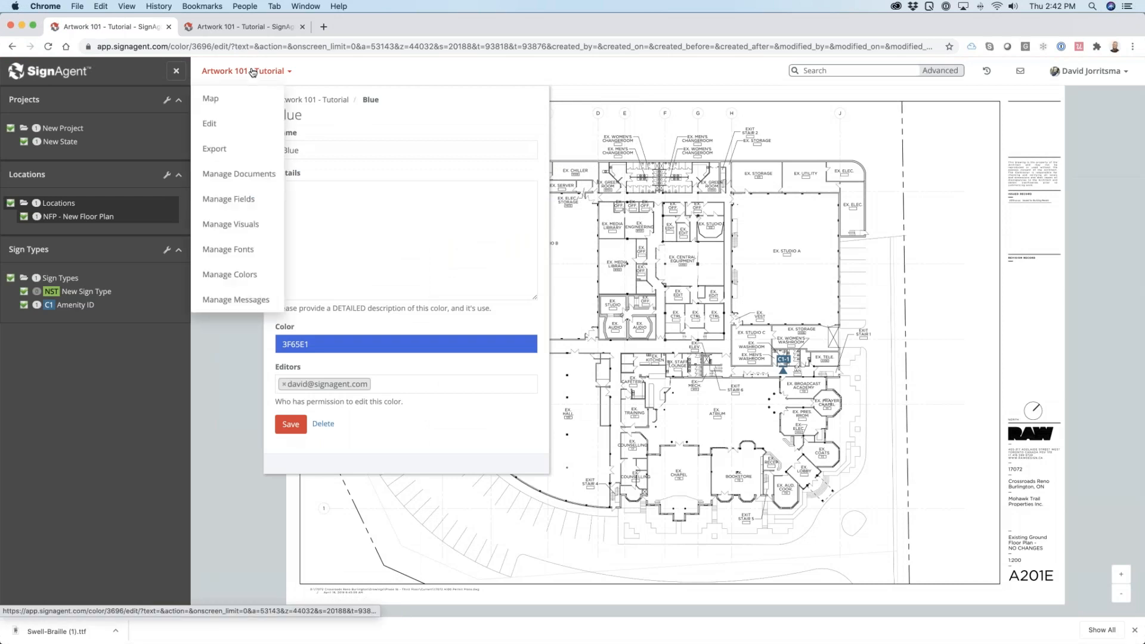
pyautogui.click(321, 94)
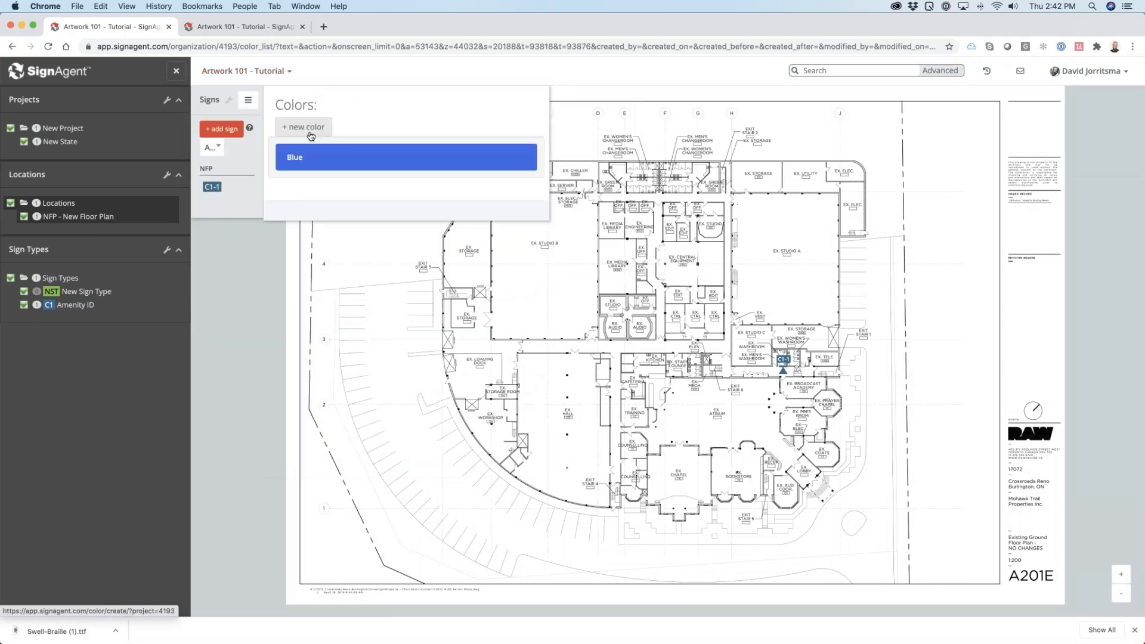
# Step: Add a new project color named Orange with the value E47F3D and save it
pyautogui.click(310, 128)
pyautogui.click(271, 142)
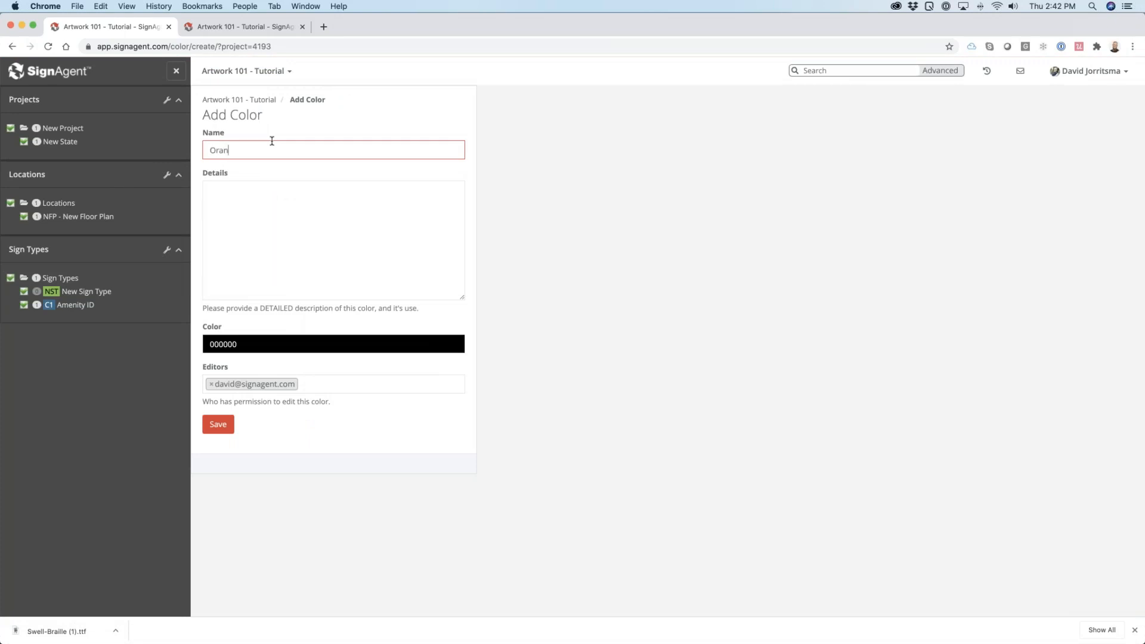
pyautogui.click(267, 341)
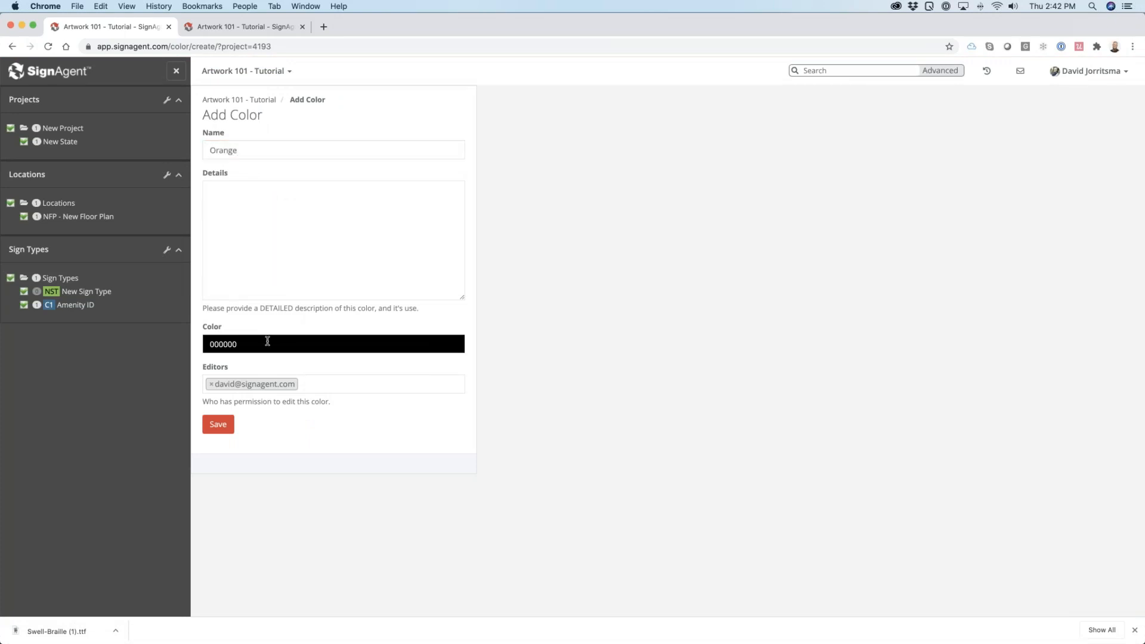
pyautogui.moveTo(223, 380); pyautogui.dragTo(217, 376)
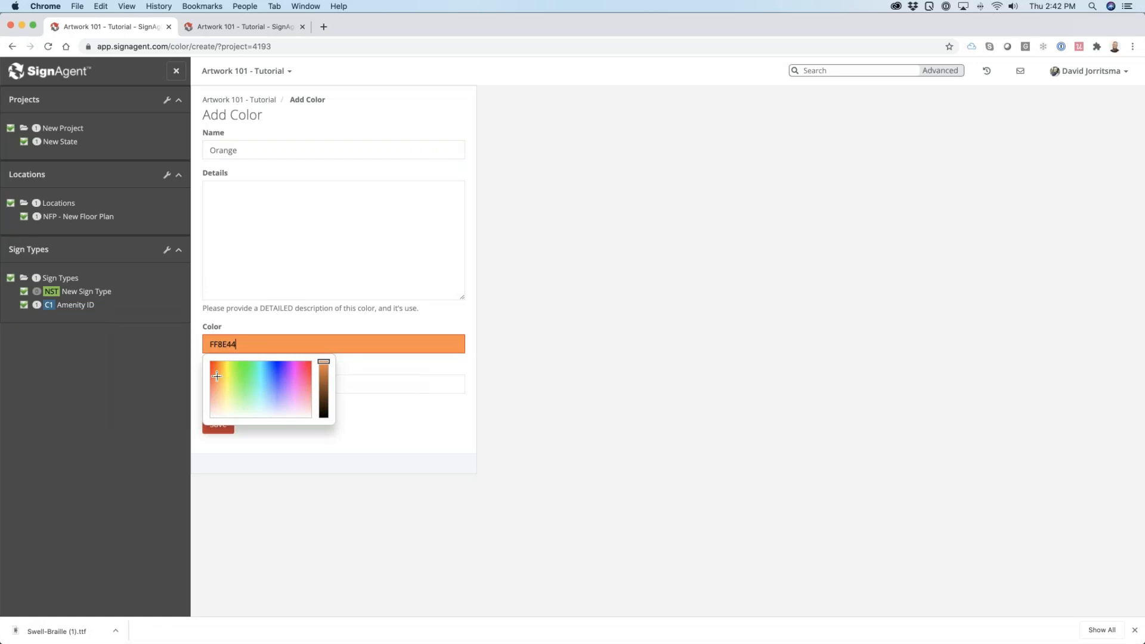
pyautogui.click(325, 371)
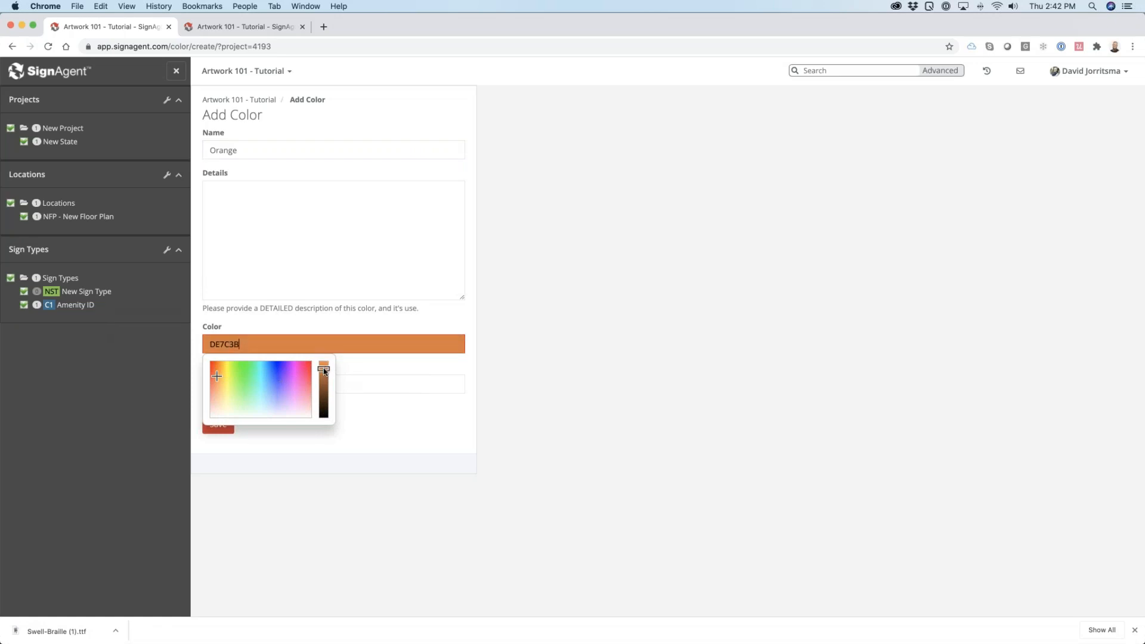
pyautogui.moveTo(323, 369); pyautogui.dragTo(322, 367)
pyautogui.click(248, 439)
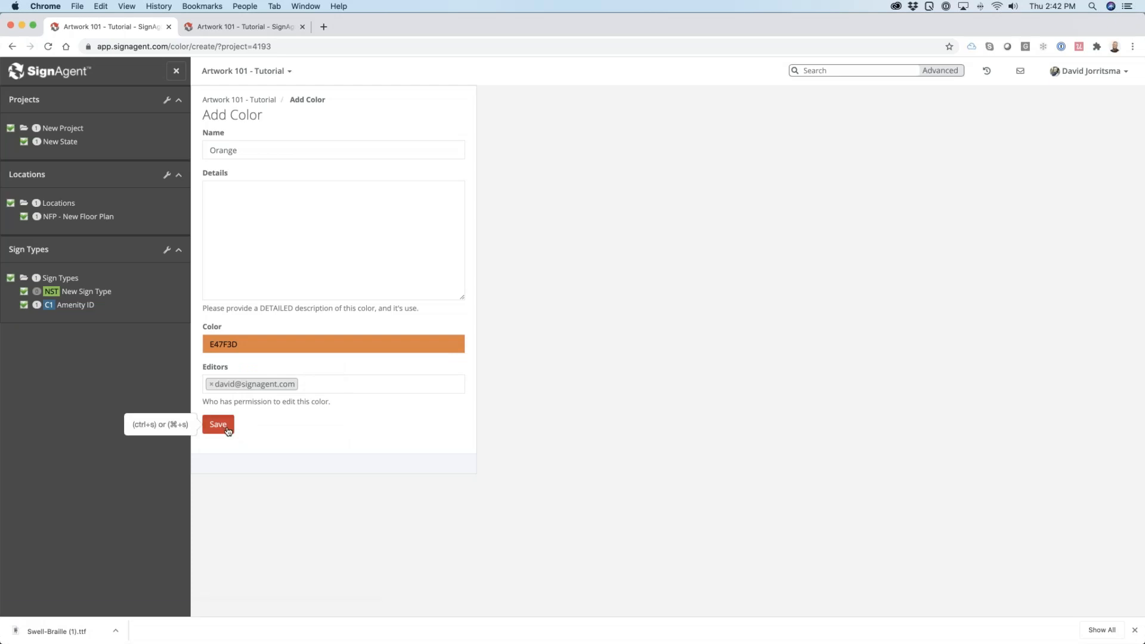
pyautogui.click(222, 425)
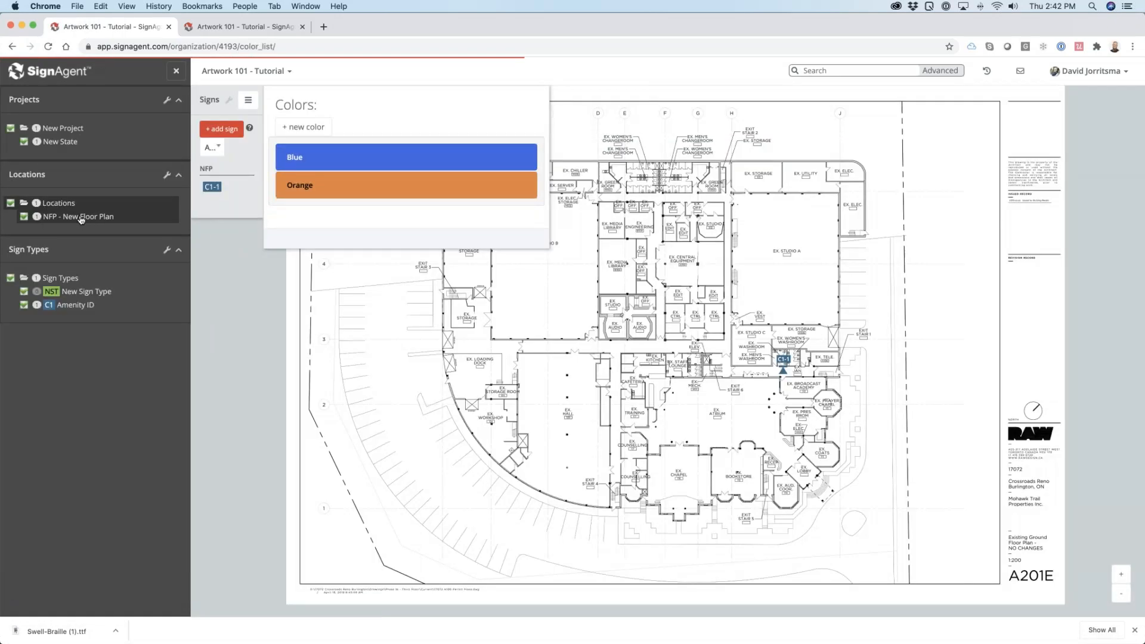
# Step: Set the New Floor Plan location's inherited Level Colour to Orange and save the location
pyautogui.click(60, 237)
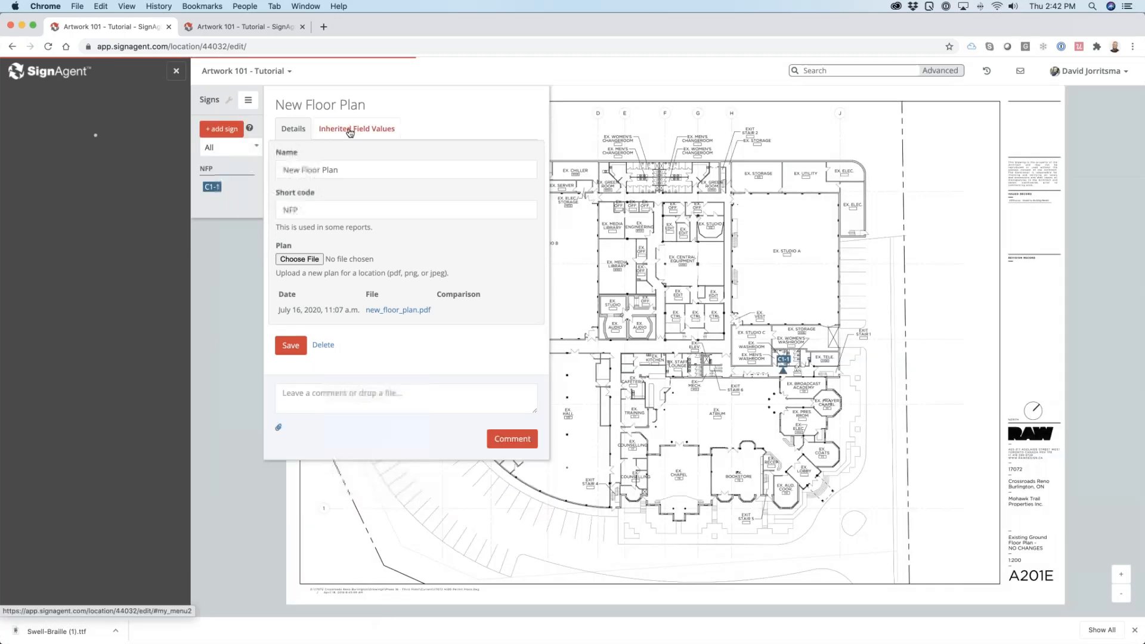
pyautogui.click(357, 128)
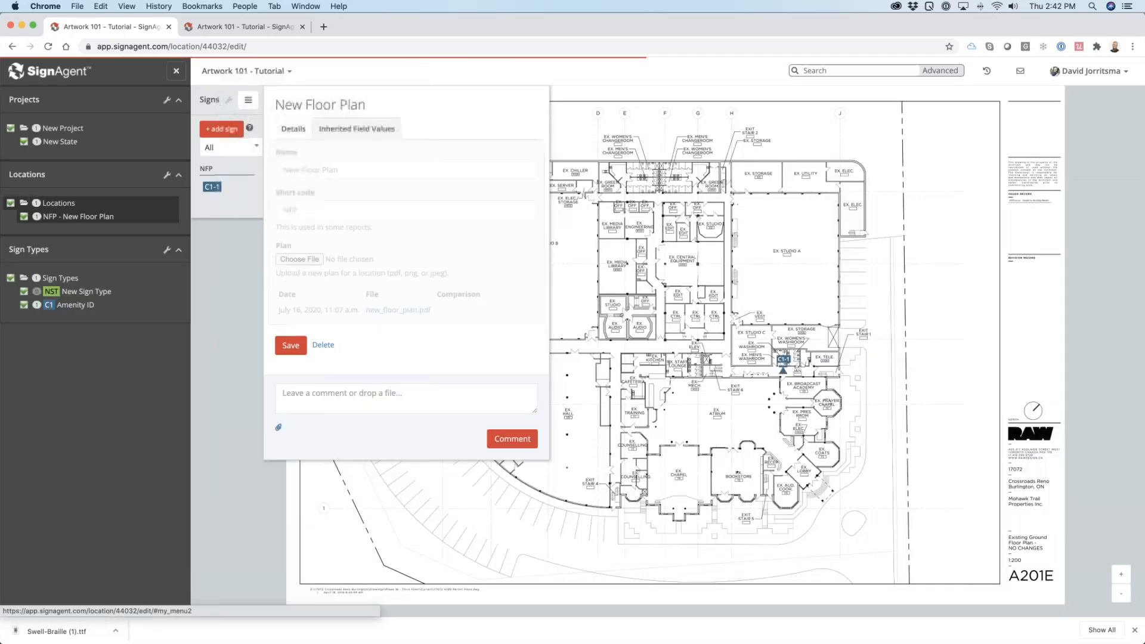
pyautogui.click(344, 189)
pyautogui.click(344, 197)
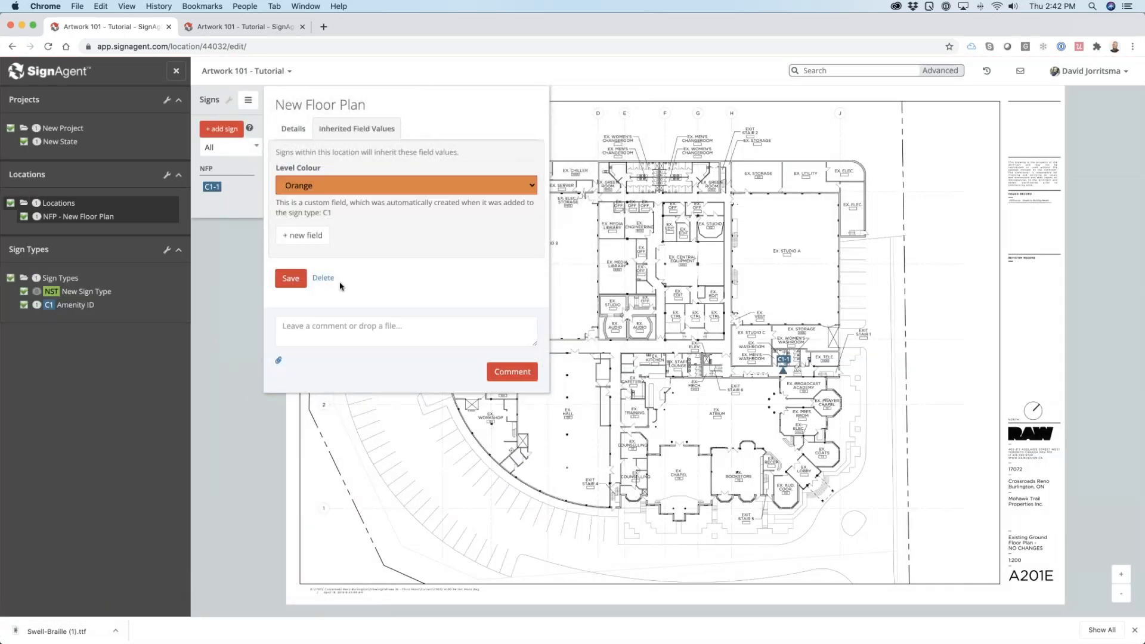
pyautogui.click(293, 281)
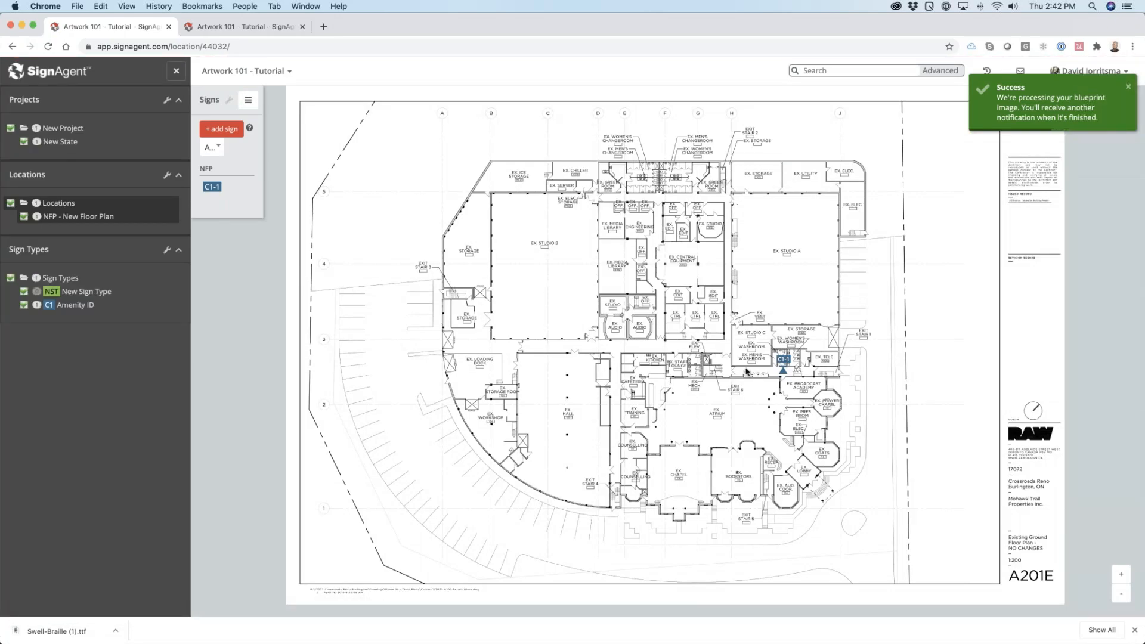
# Step: Check the artwork of sign C1-1 and compare it with the symbol artboards of amenity.ai in Illustrator
pyautogui.click(784, 362)
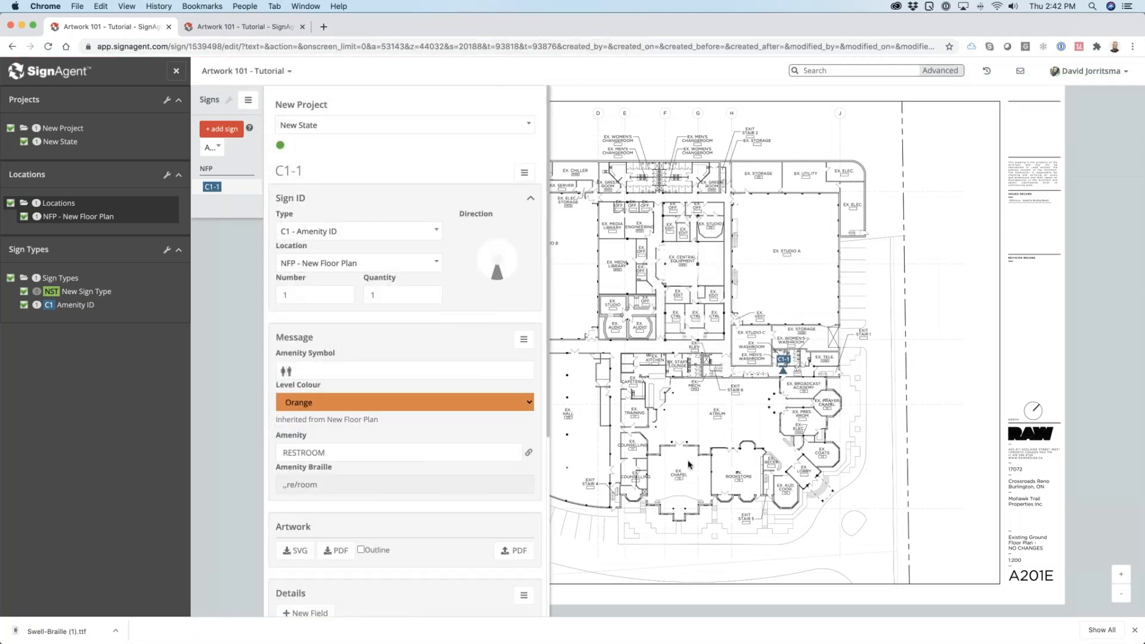
pyautogui.scroll(-6, 525, 503)
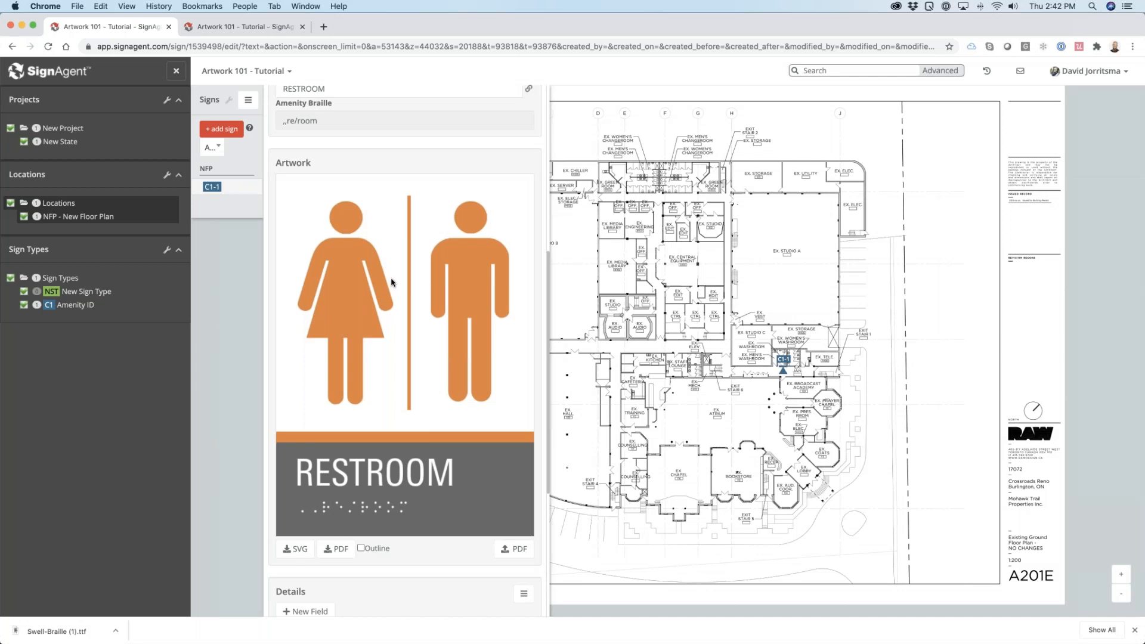
pyautogui.press('super+Tab')
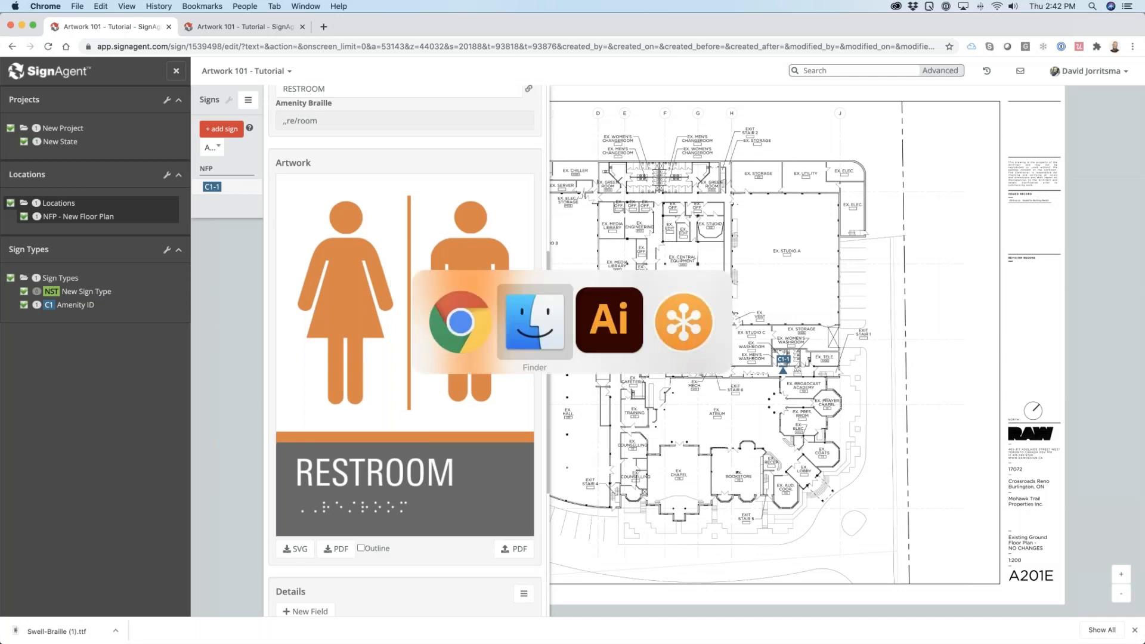
pyautogui.click(613, 313)
pyautogui.click(344, 62)
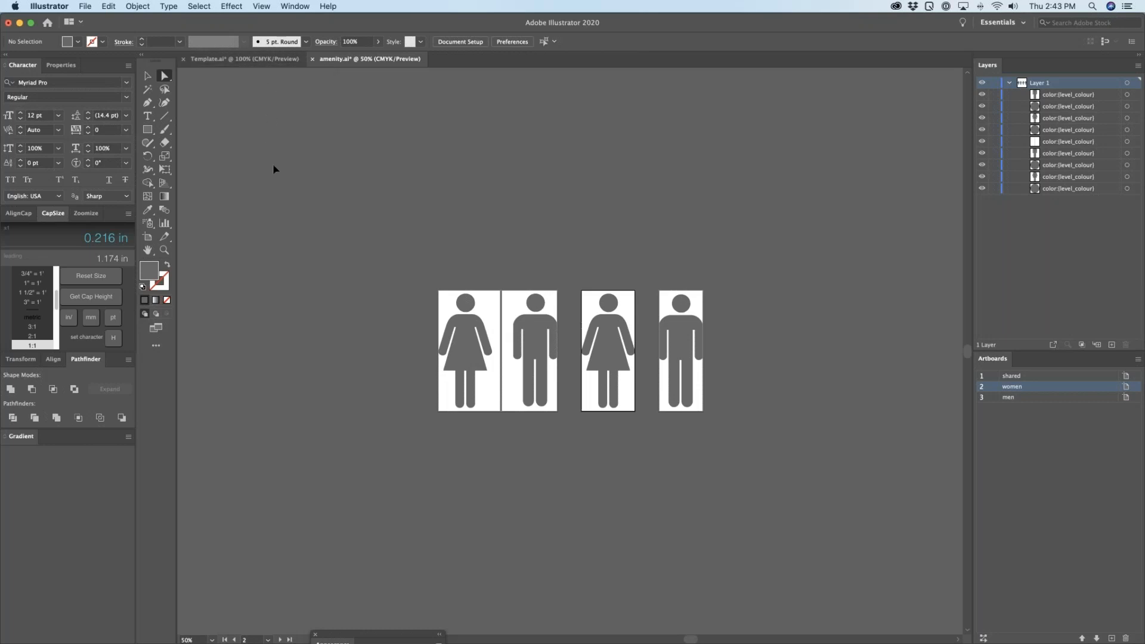
pyautogui.press('super+Tab')
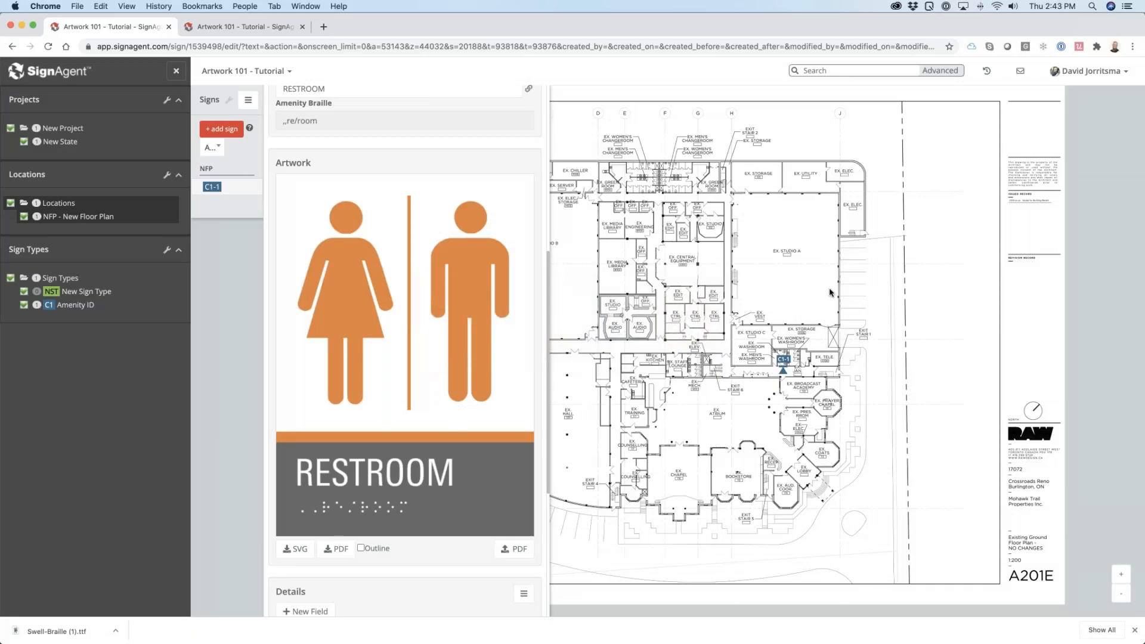
# Step: Place a new C1 - Amenity ID sign at the men's washroom door beside C1-1 and save it
pyautogui.scroll(5, 803, 391)
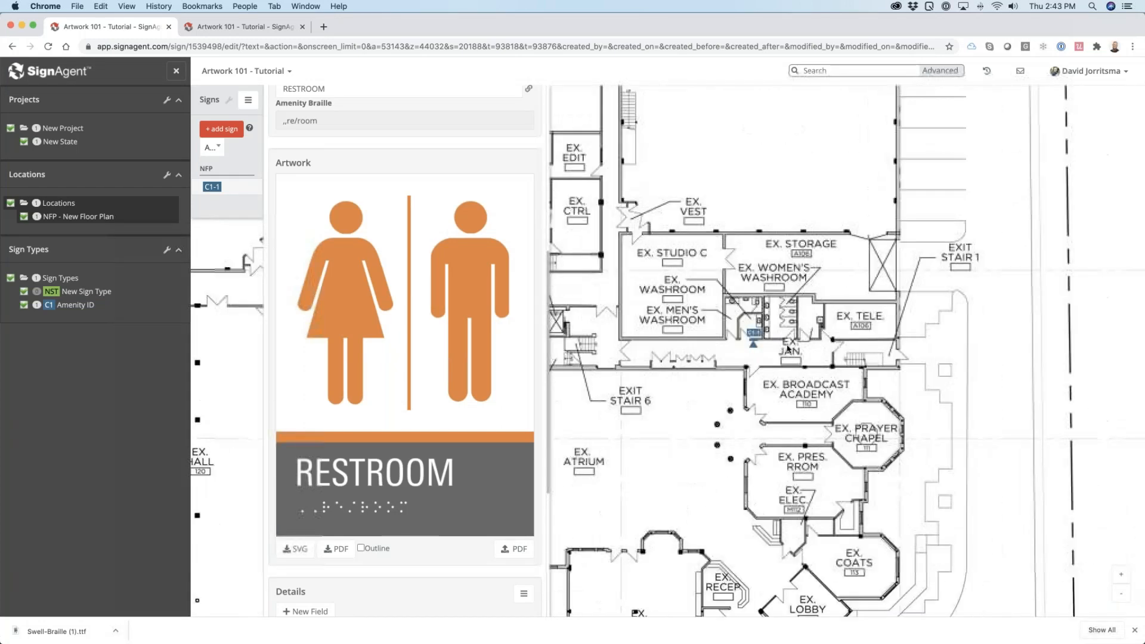
pyautogui.scroll(2, 786, 350)
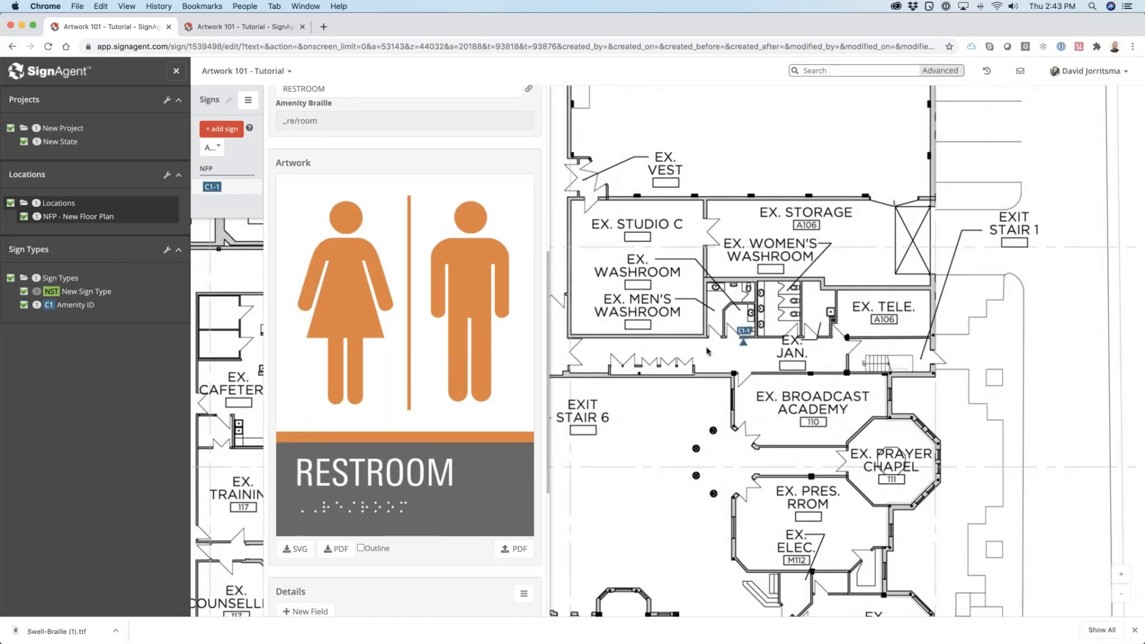
pyautogui.click(723, 341)
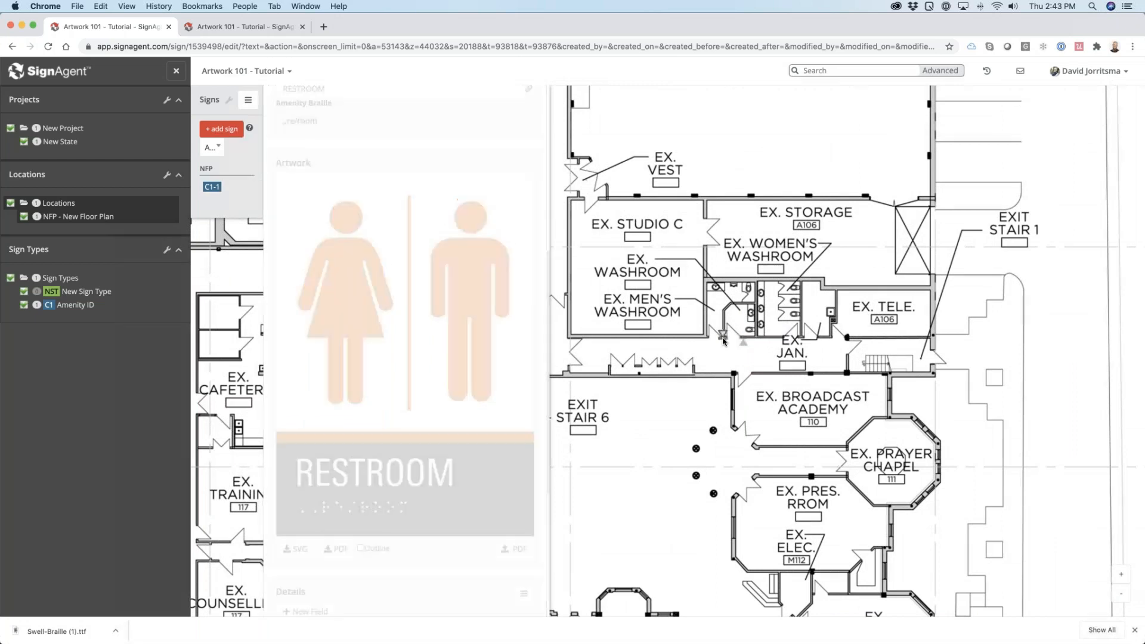
pyautogui.click(291, 310)
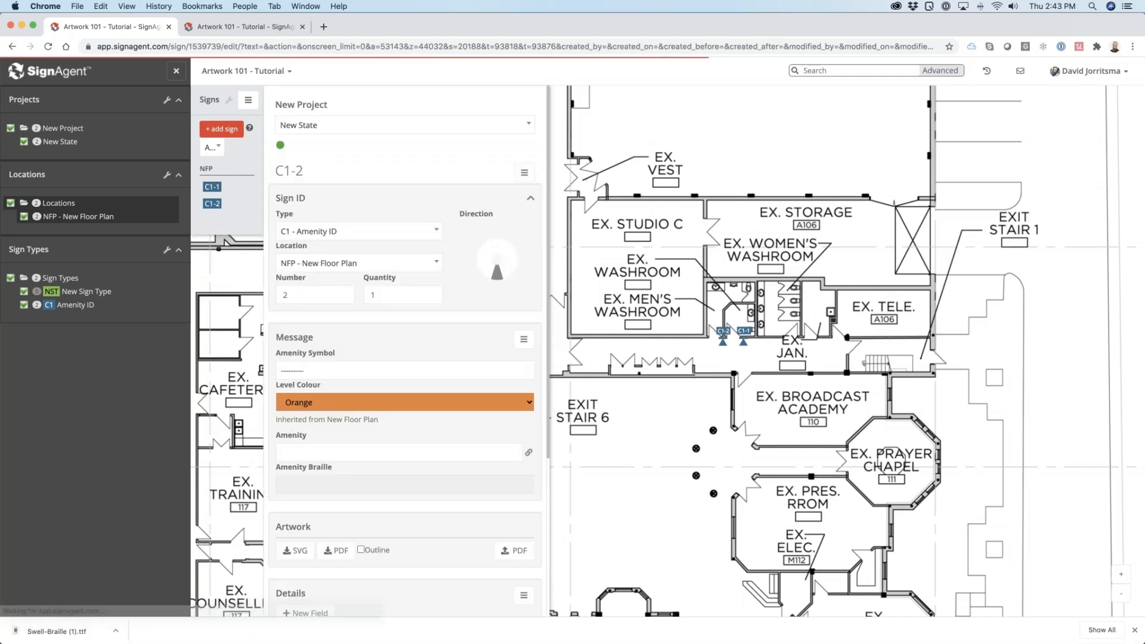
# Step: Give sign C1-2 the men amenity symbol and the Amenity text MEN
pyautogui.click(302, 371)
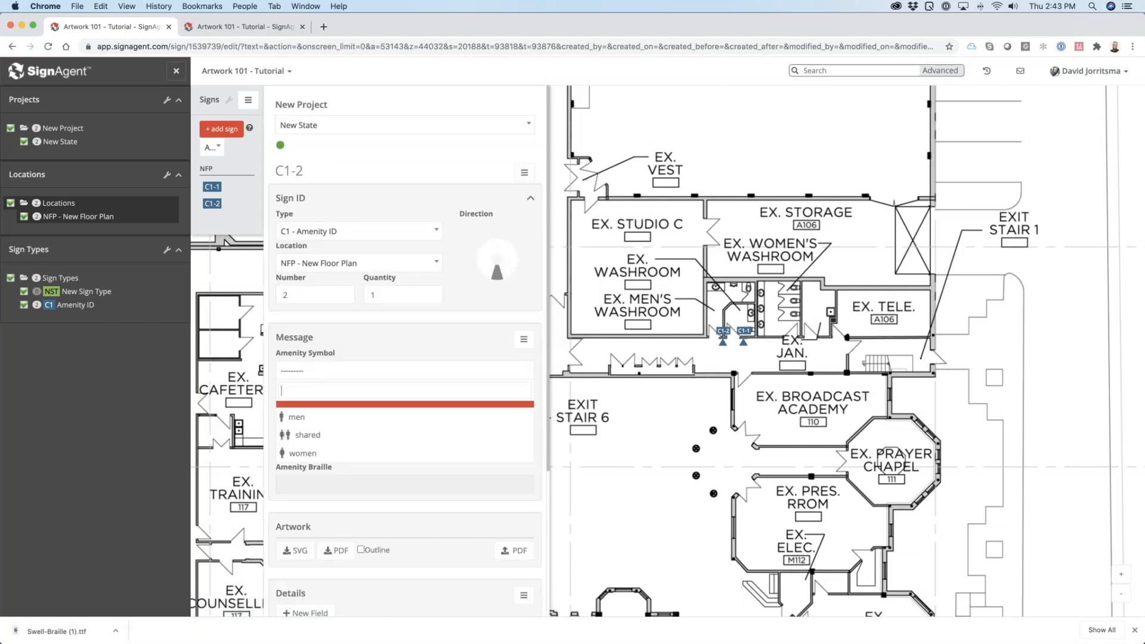
pyautogui.click(329, 421)
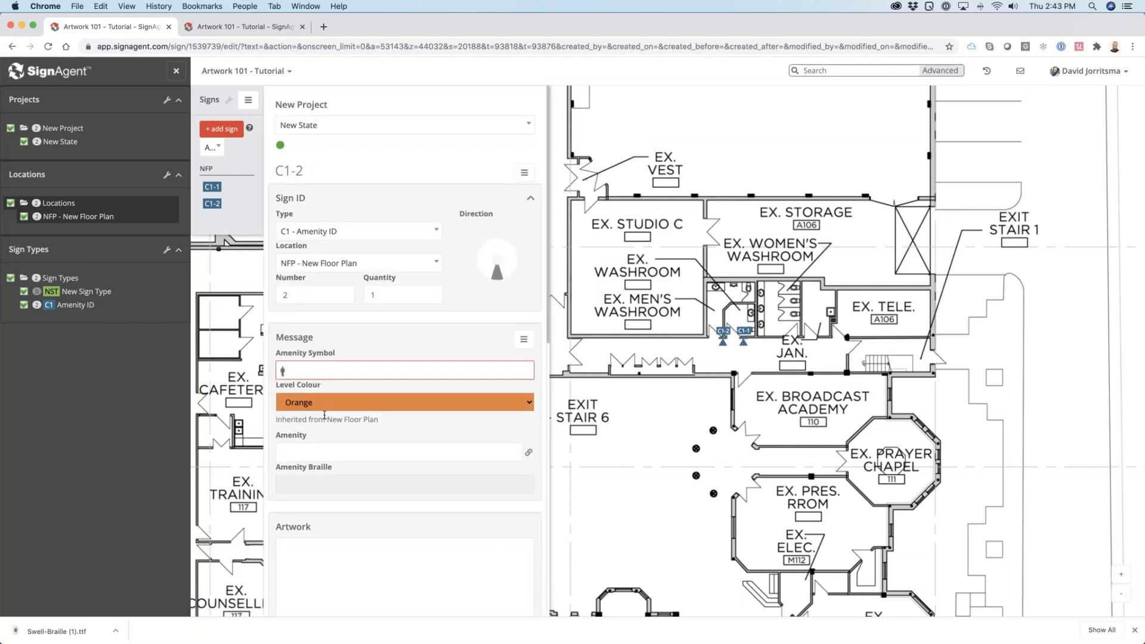
pyautogui.click(301, 454)
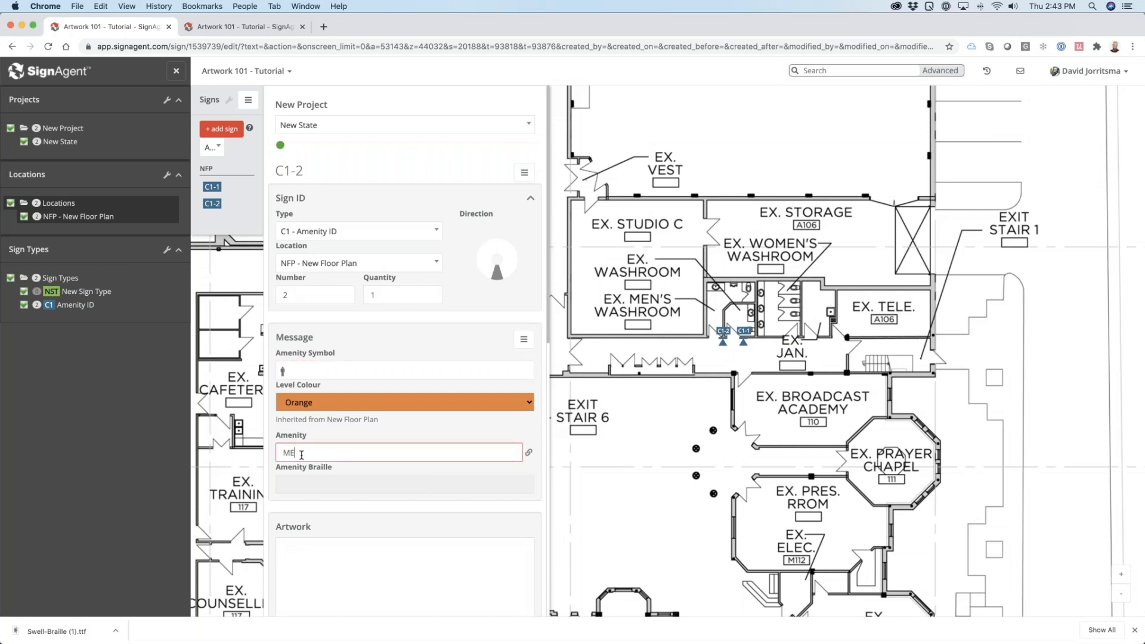
pyautogui.press('Return')
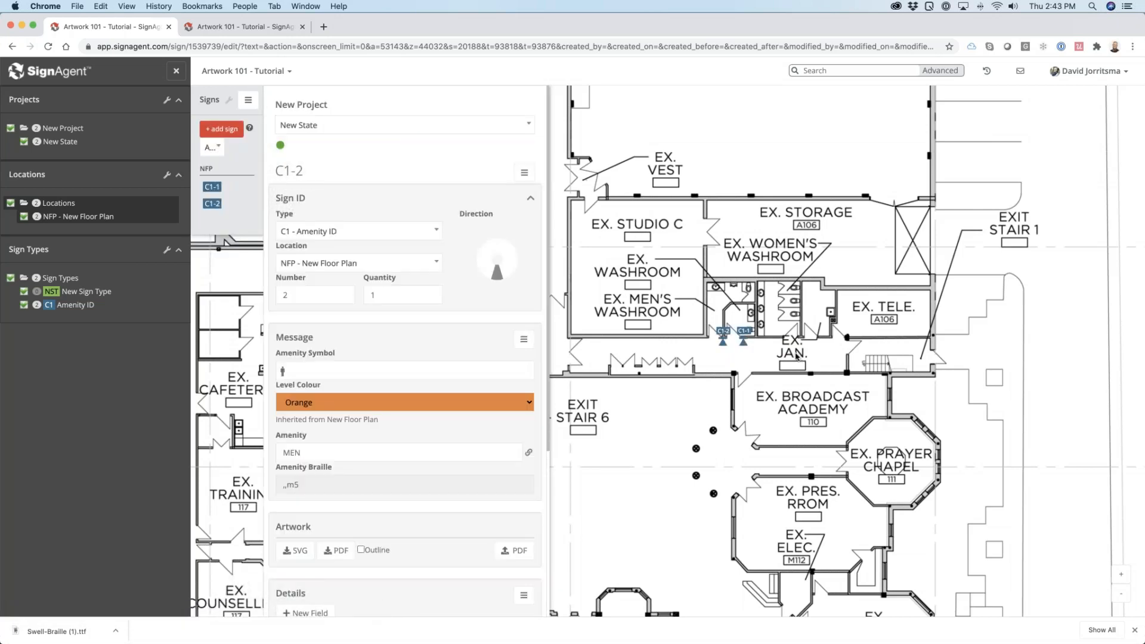
# Step: Add a C1 - Amenity ID sign at the women's washroom door and give it the women amenity symbol and Amenity text WOMEN
pyautogui.click(781, 341)
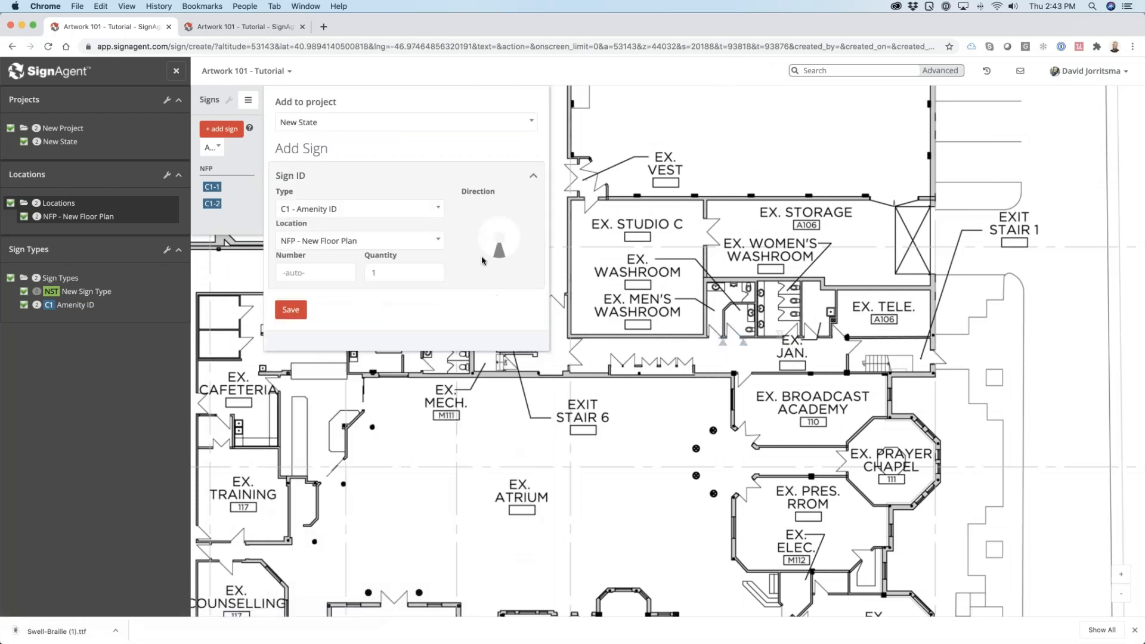
pyautogui.click(290, 310)
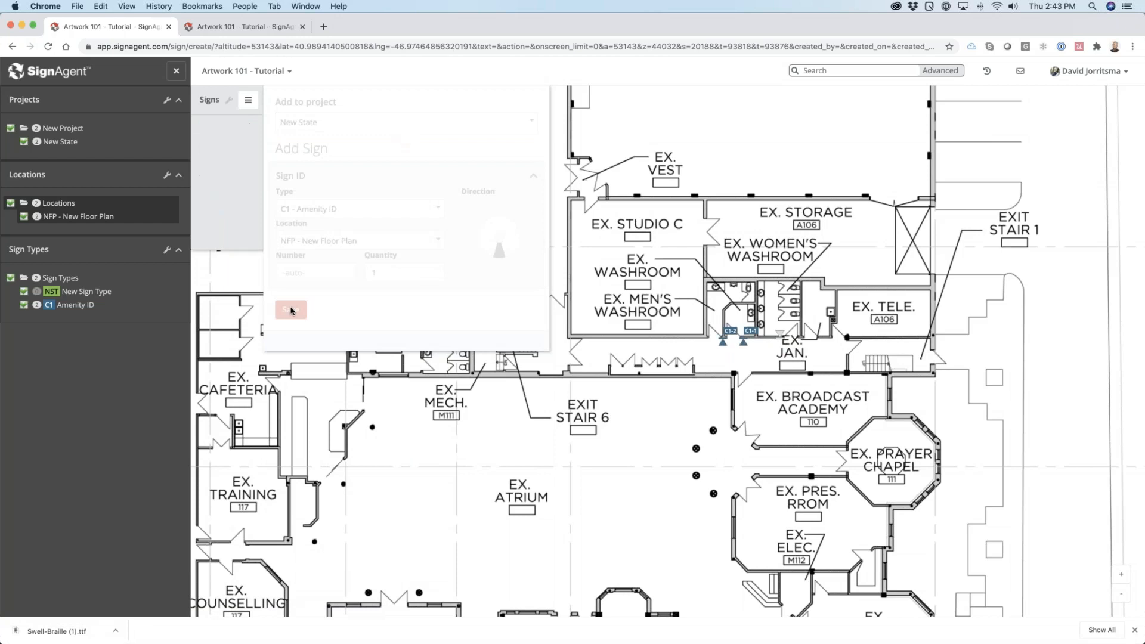
pyautogui.click(304, 374)
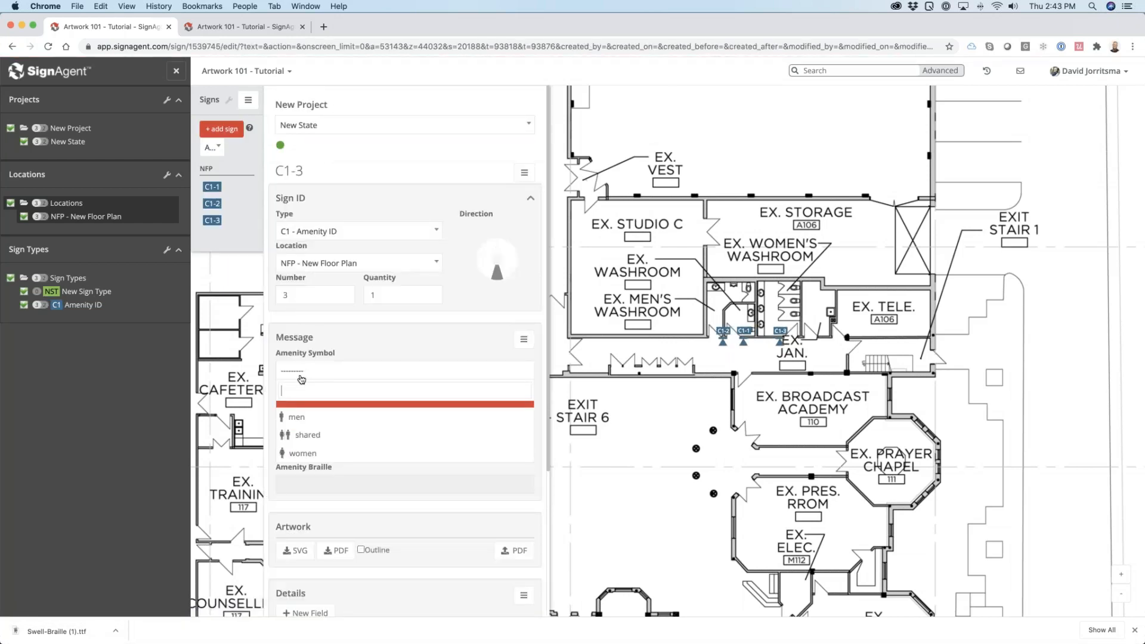
pyautogui.click(310, 453)
pyautogui.click(296, 454)
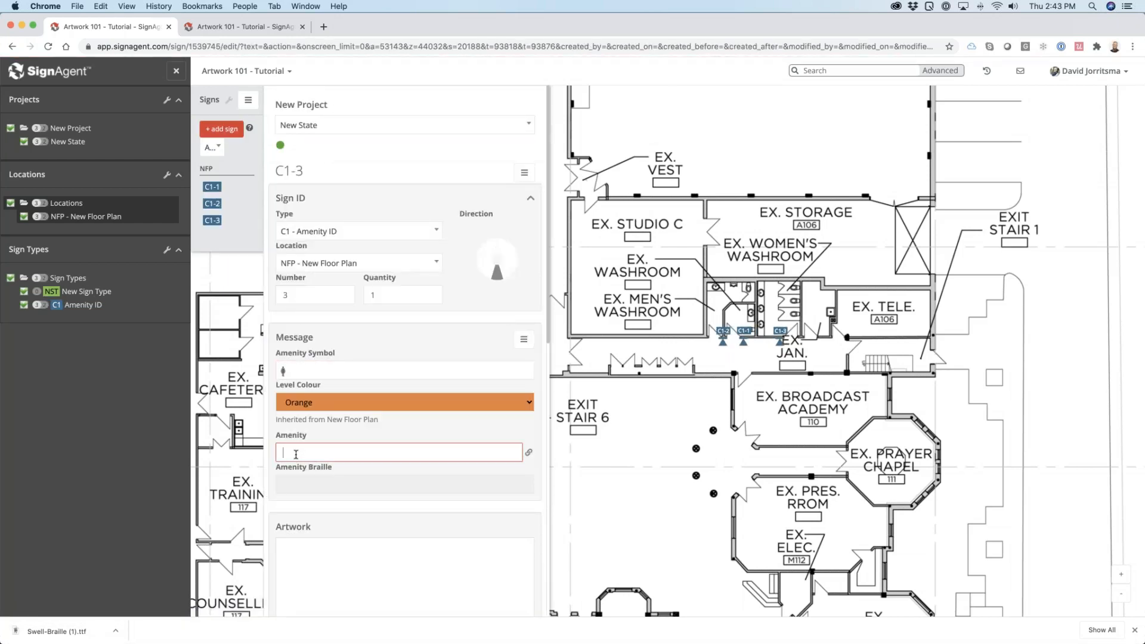
pyautogui.write('WOMEN')
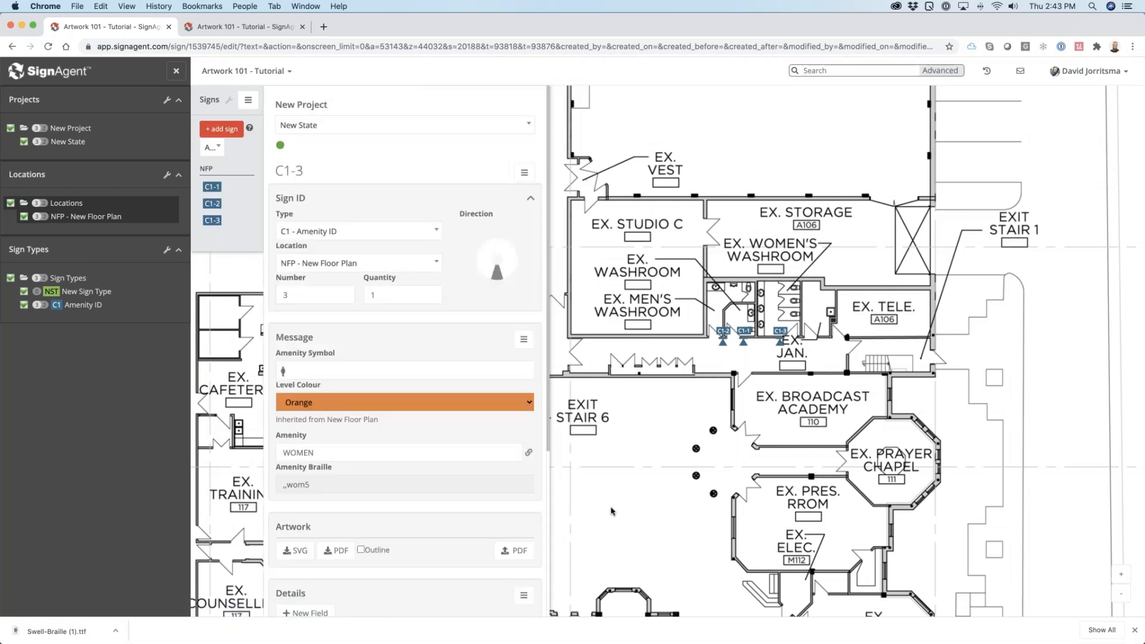
pyautogui.click(644, 488)
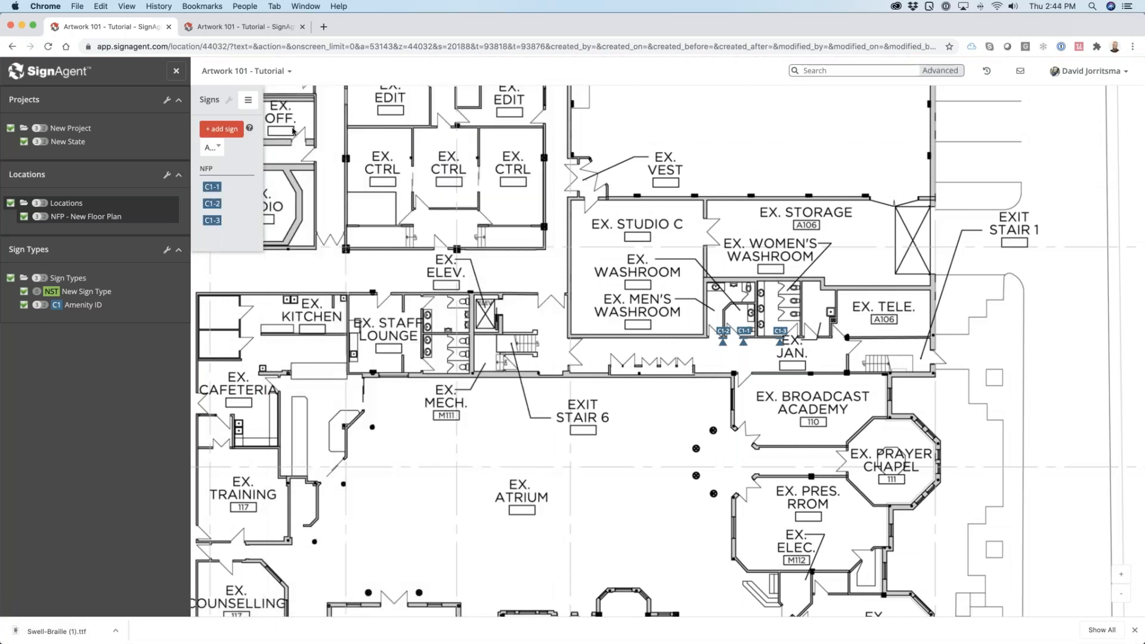
# Step: Check the generated artwork of signs C1-3, C1-1 and C1-2 for symbol, text, braille and level colour
pyautogui.click(781, 331)
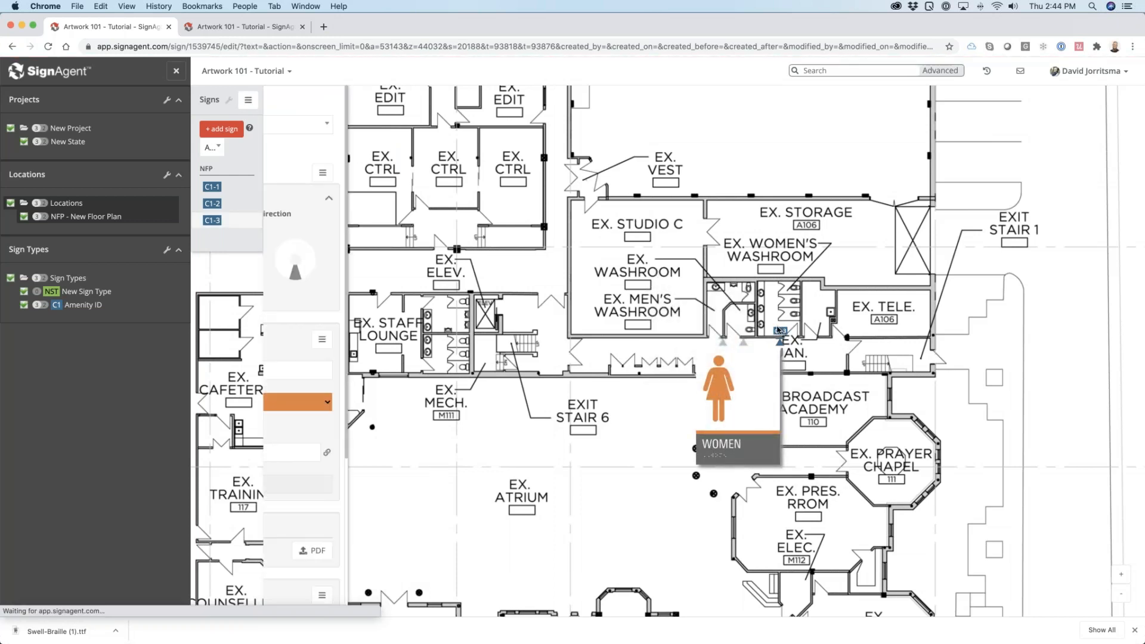
pyautogui.scroll(-6, 419, 418)
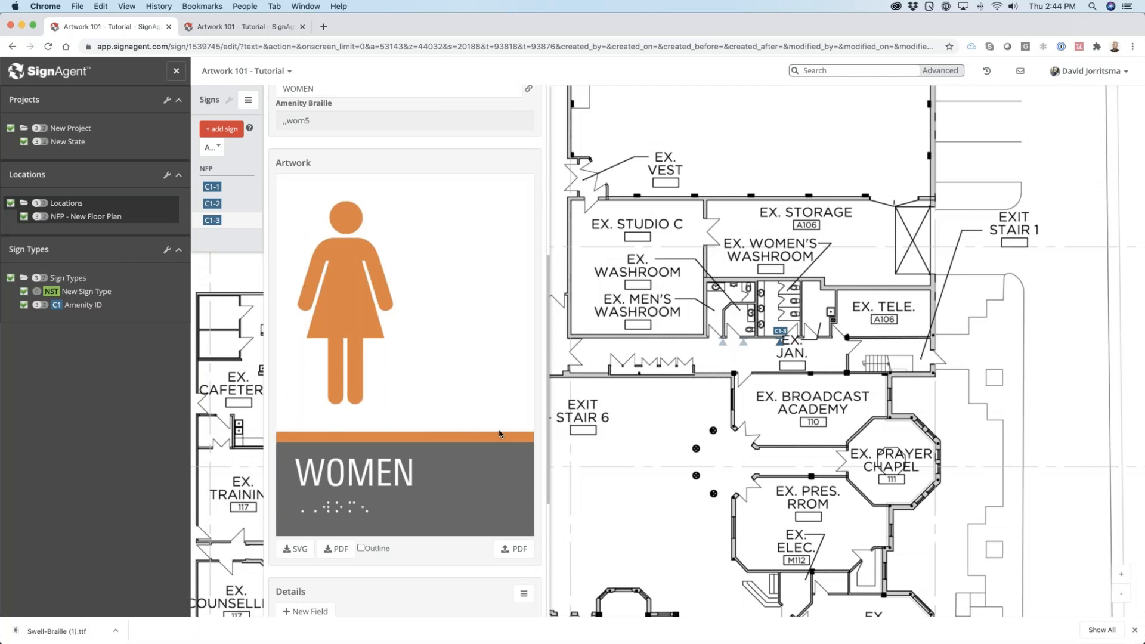
pyautogui.click(743, 343)
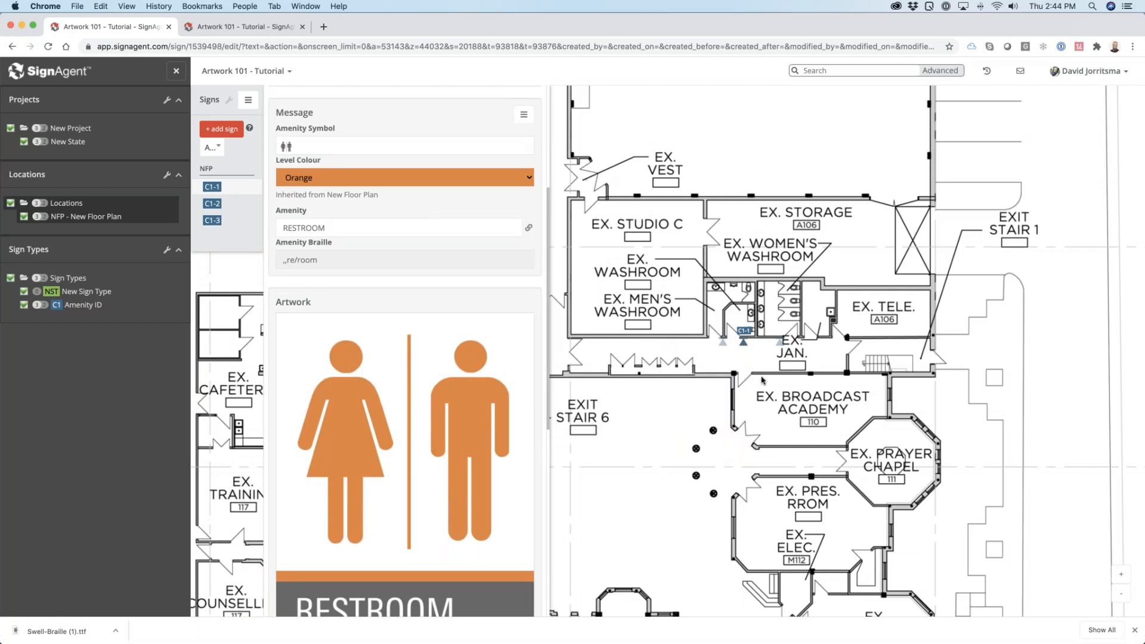
pyautogui.click(723, 343)
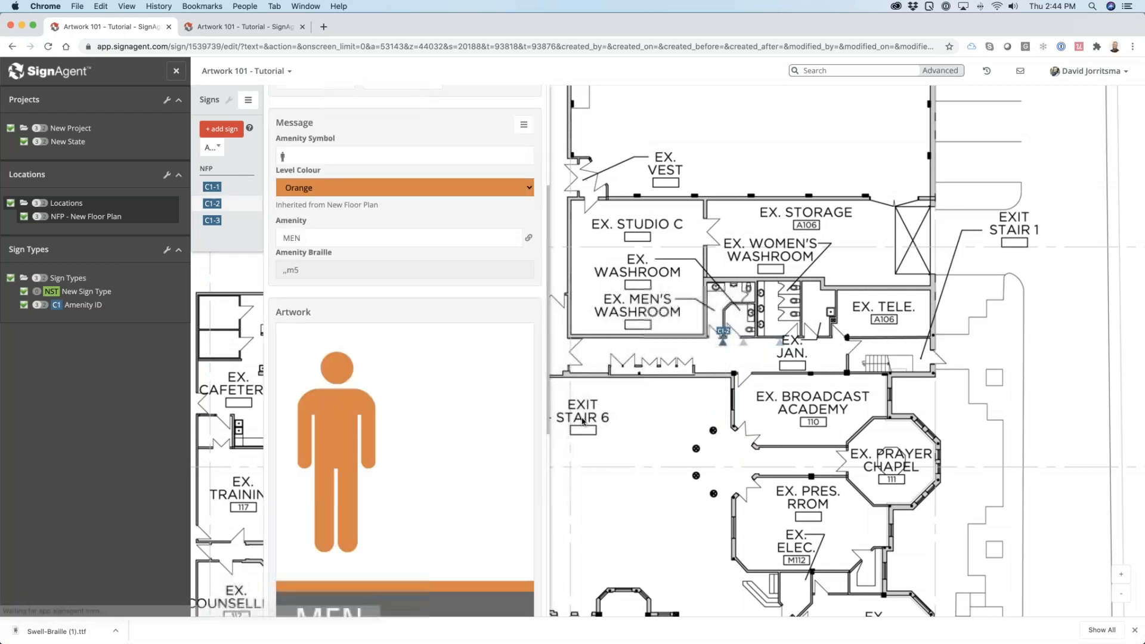
pyautogui.scroll(5, 372, 469)
pyautogui.scroll(-3, 372, 468)
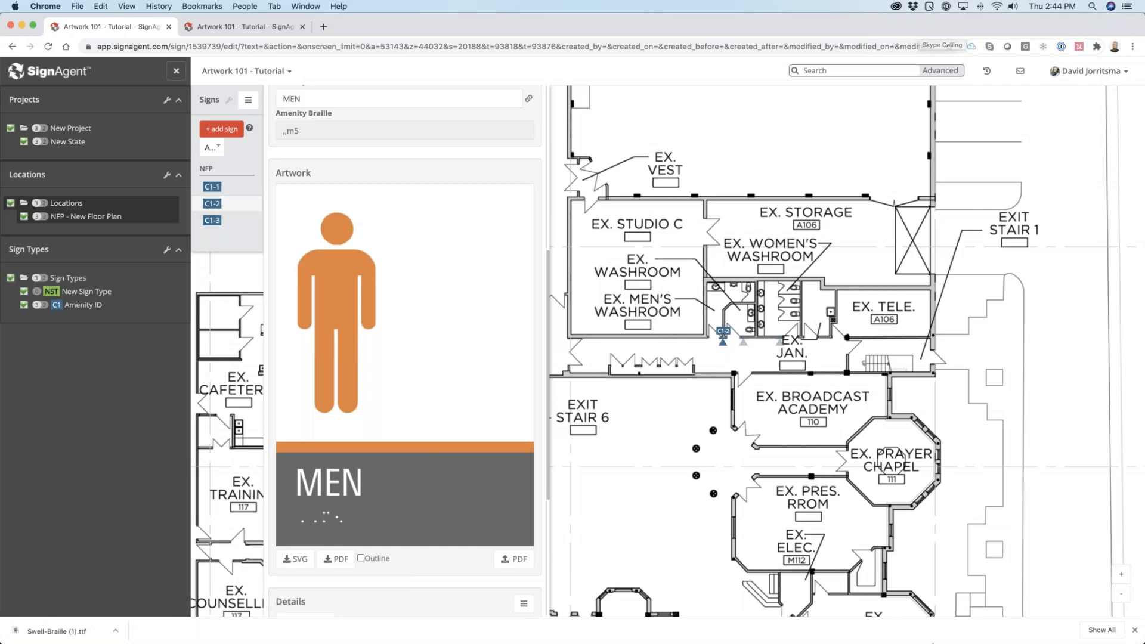
# Step: Switch to Template.ai in Illustrator and duplicate the C1 artboard with its artwork beside the original
pyautogui.moveTo(940, 643)
pyautogui.press('super+Tab')
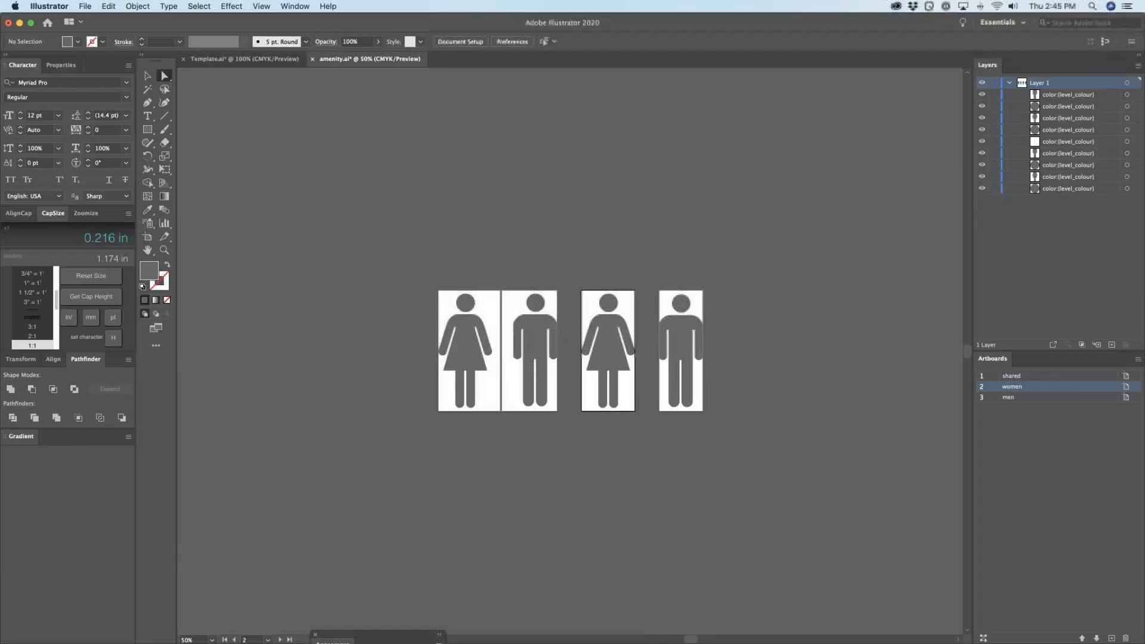
pyautogui.click(245, 59)
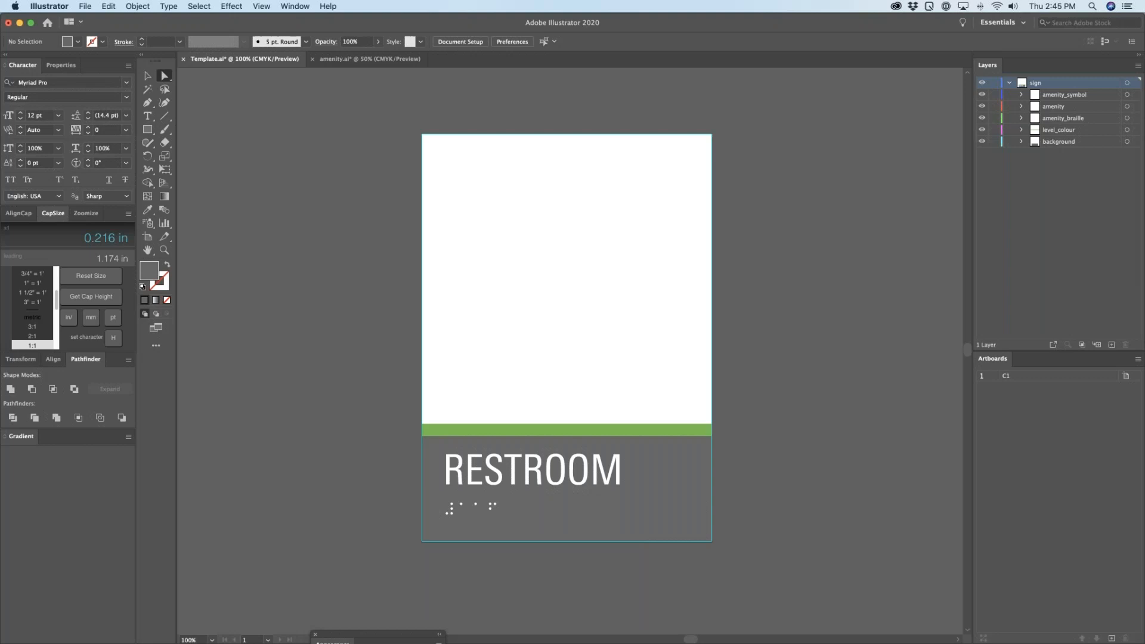
pyautogui.click(149, 238)
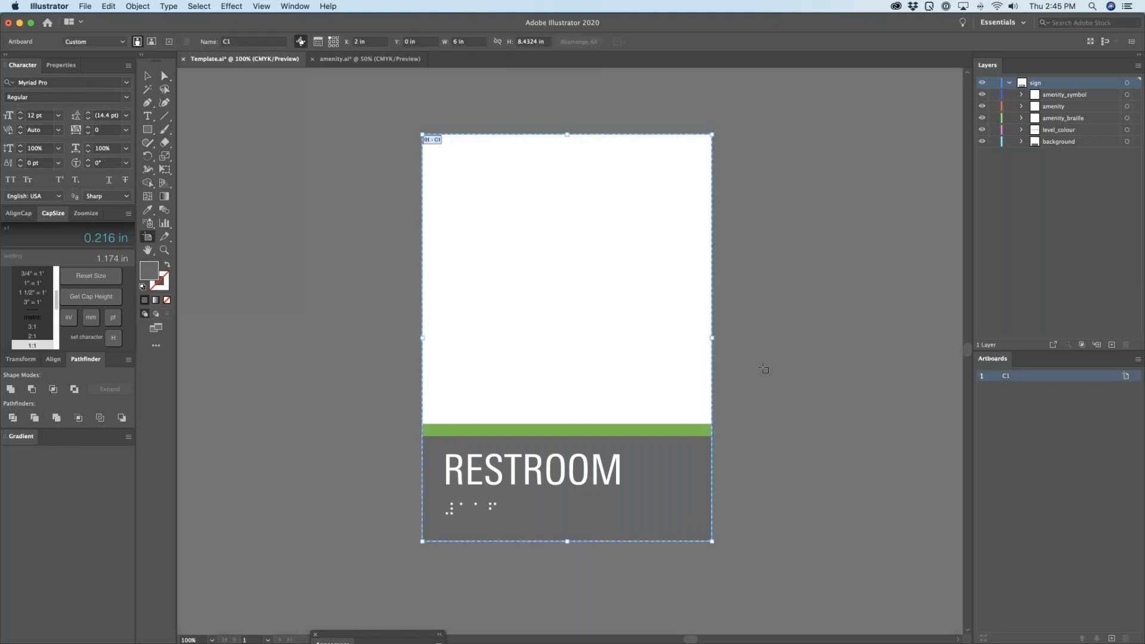
pyautogui.press('super+minus')
pyautogui.press('super+minus')
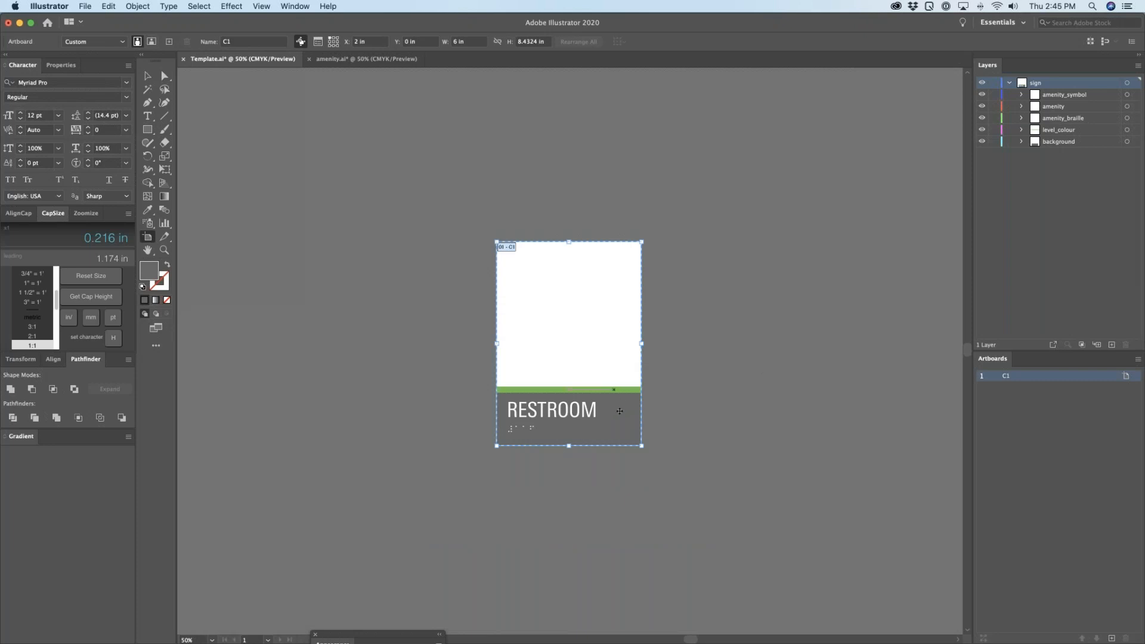
pyautogui.moveTo(616, 355); pyautogui.dragTo(782, 351)
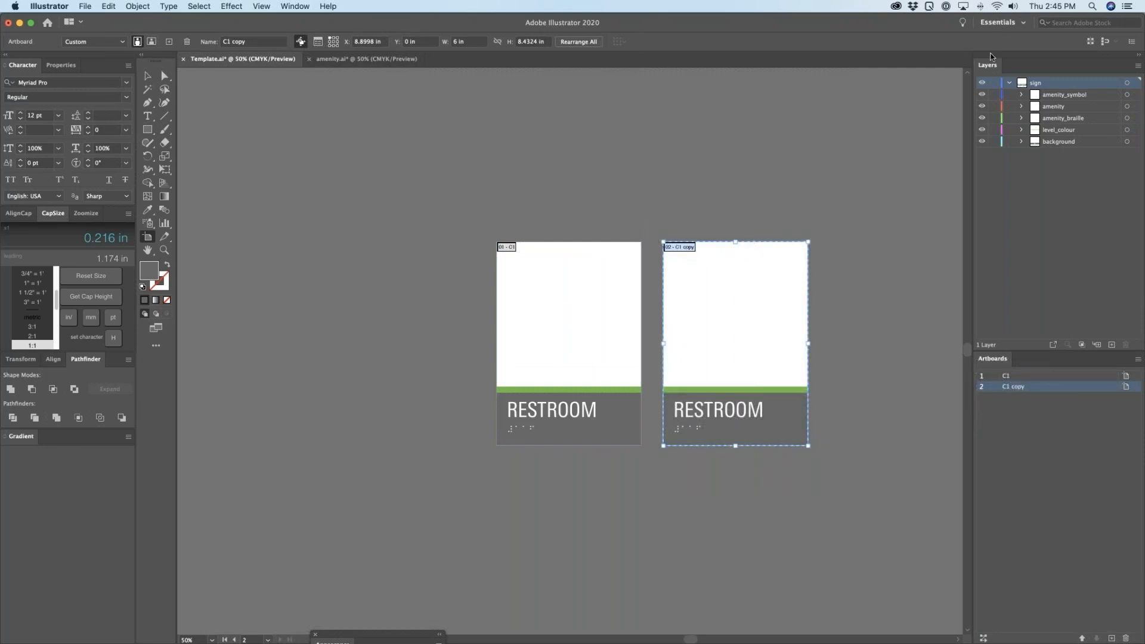
# Step: Rename the copied artboard A3
pyautogui.doubleClick(1017, 387)
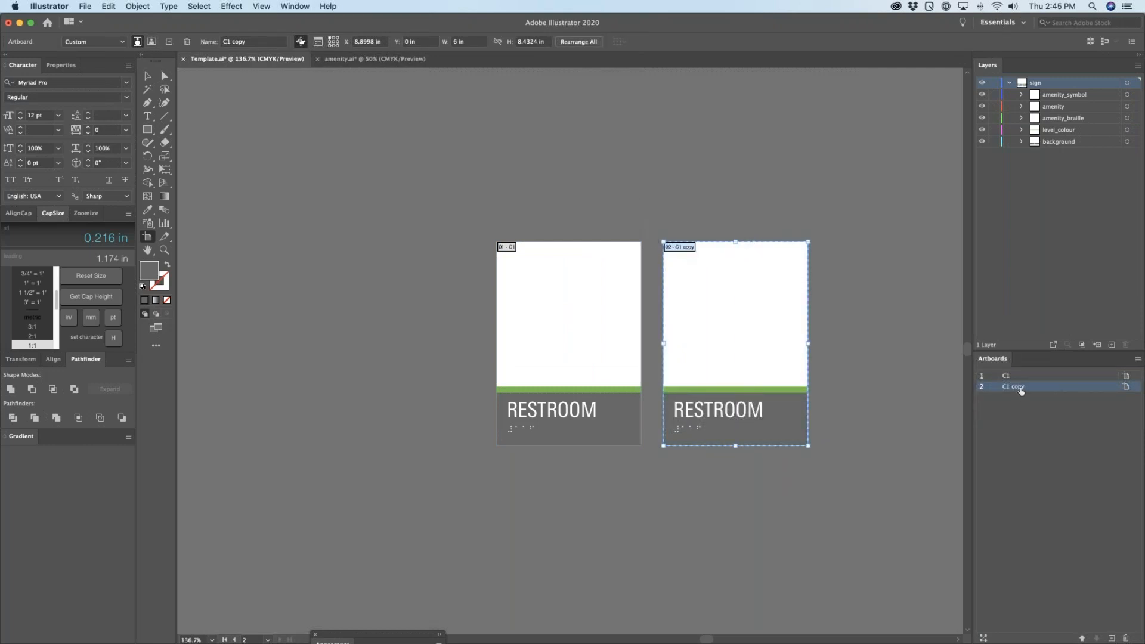
pyautogui.write('A3')
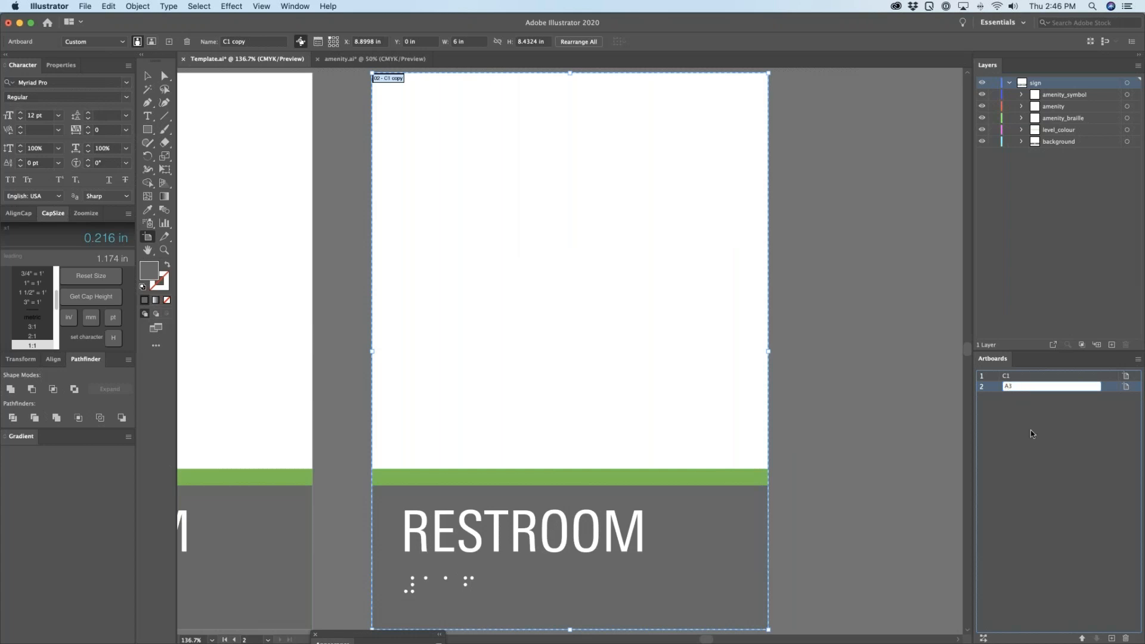
pyautogui.click(791, 446)
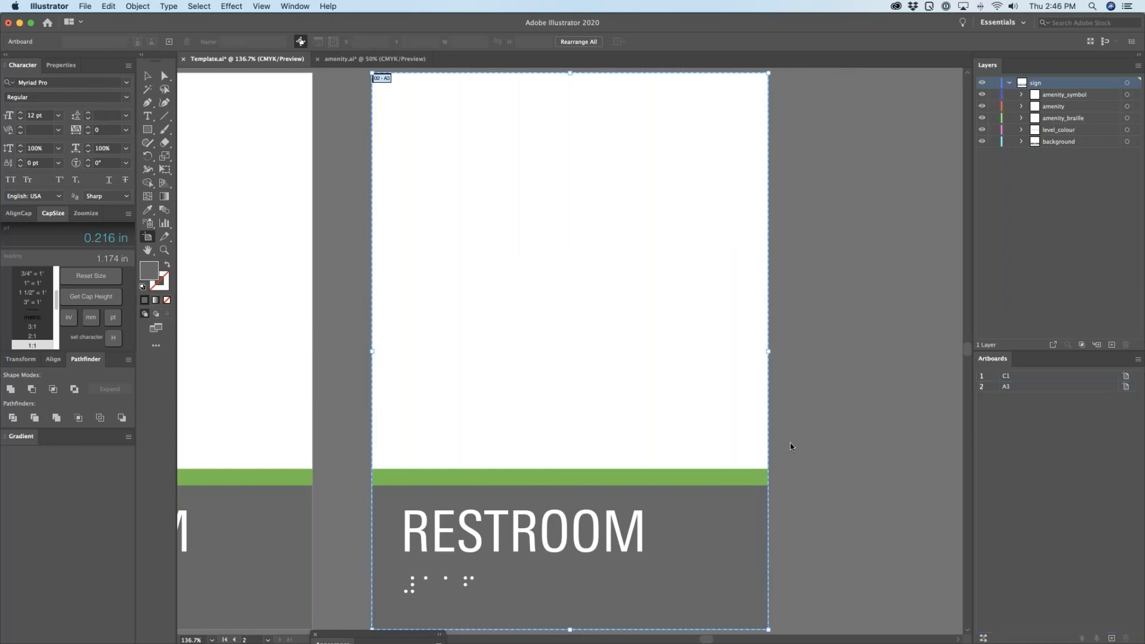
pyautogui.click(764, 357)
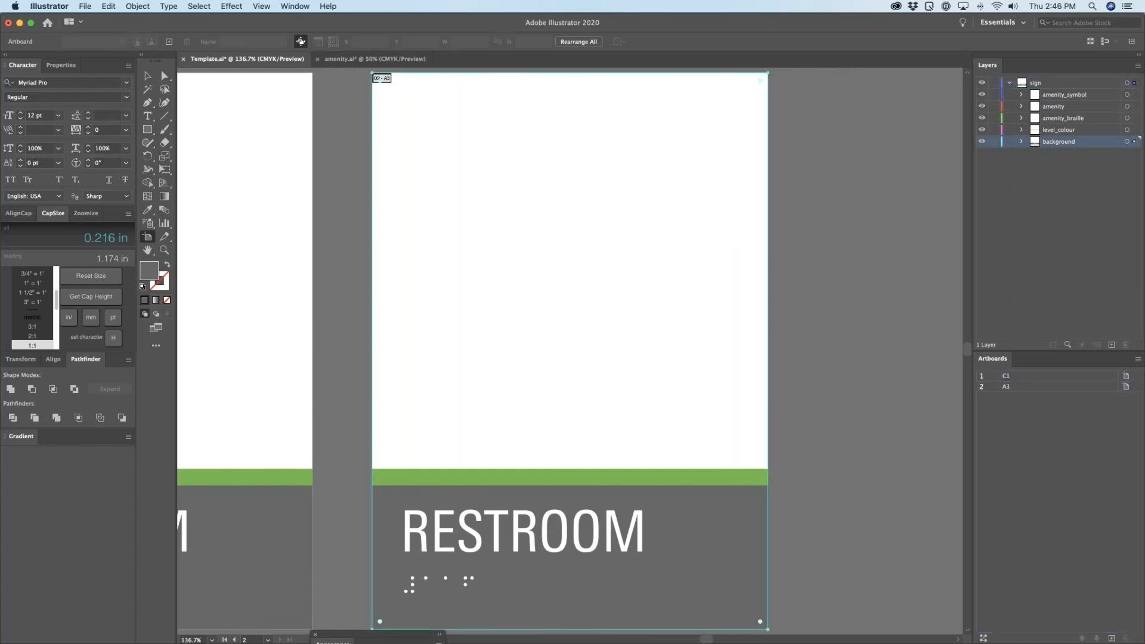
pyautogui.press('Delete')
pyautogui.press('a')
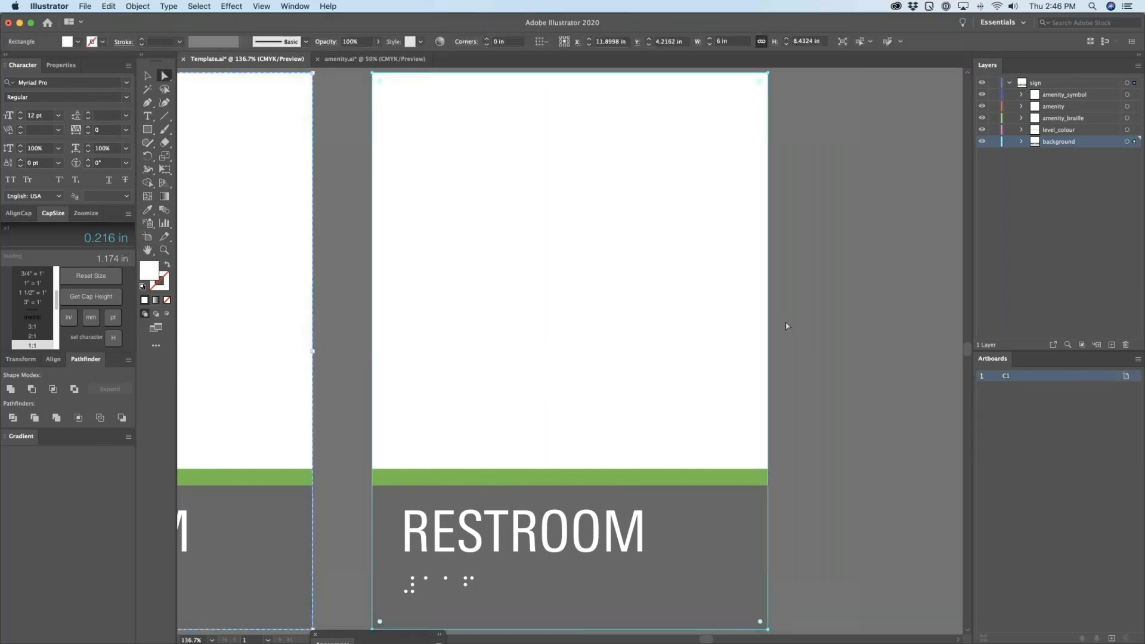
pyautogui.click(728, 358)
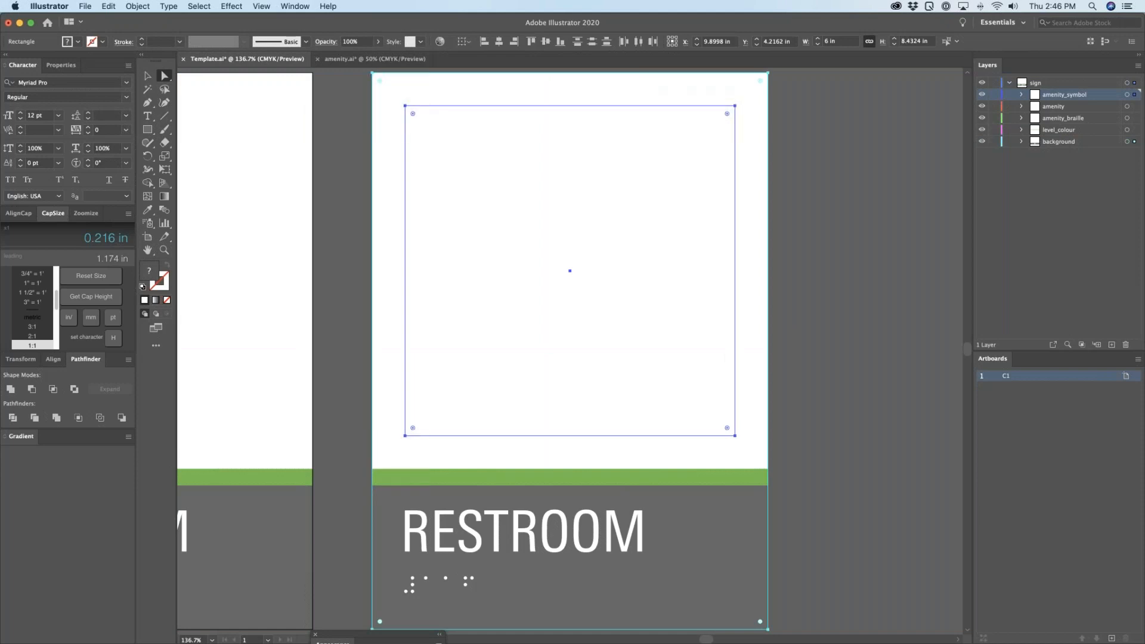
pyautogui.press('Delete')
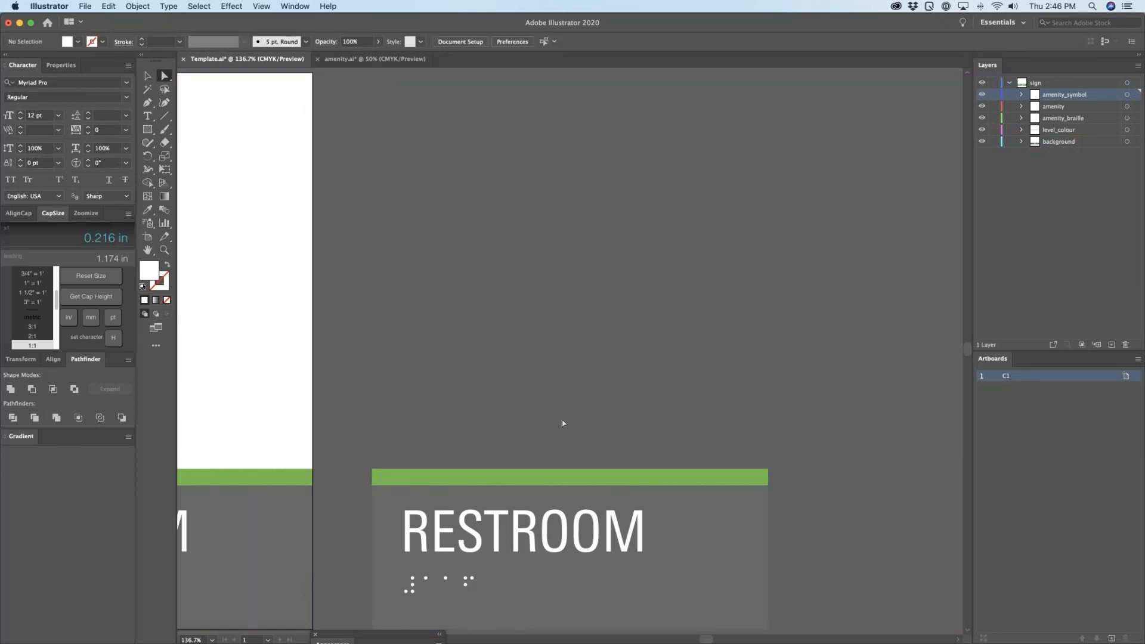
pyautogui.press('super+z')
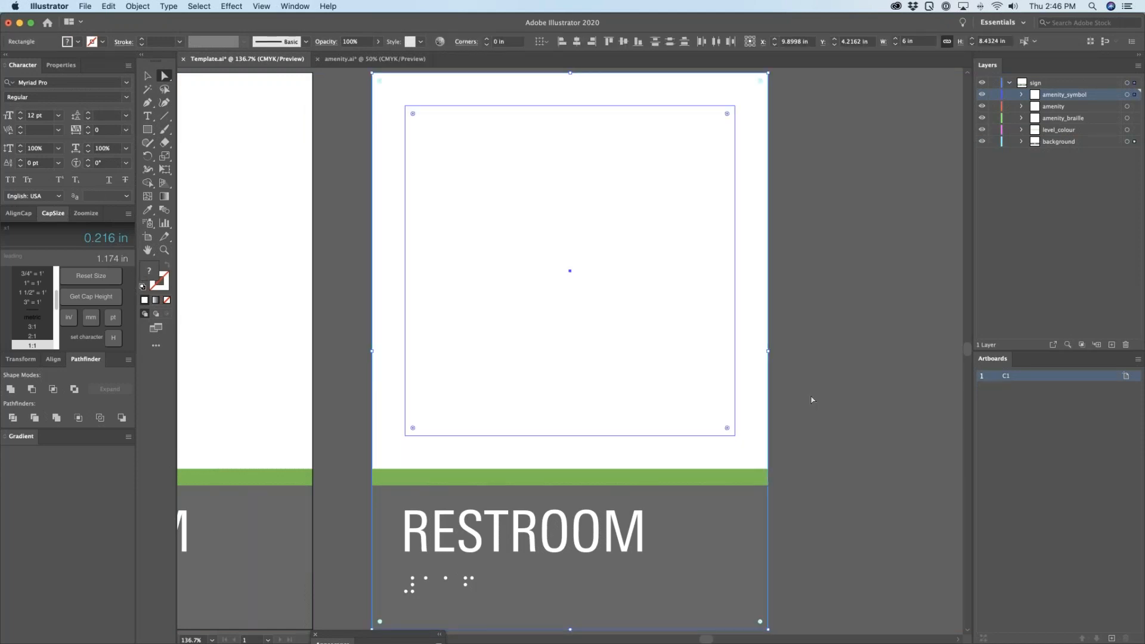
pyautogui.press('super+z')
pyautogui.press('super+z')
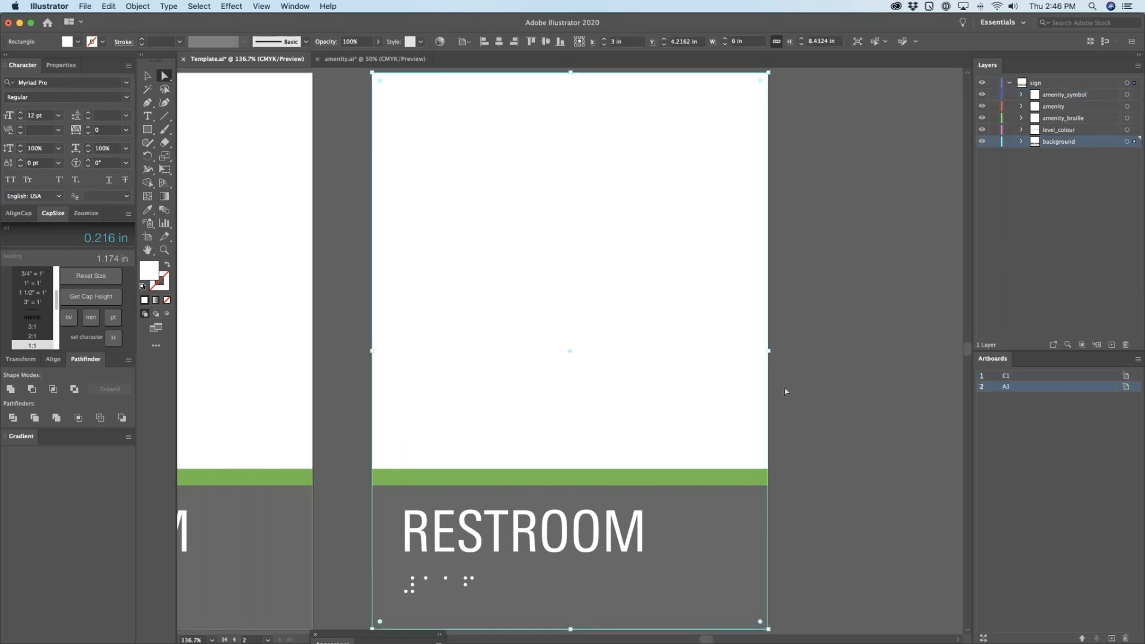
# Step: Delete the amenity symbol placeholder and the full-height white background rectangle from the A3 artboard
pyautogui.press('super+z')
pyautogui.press('super+z')
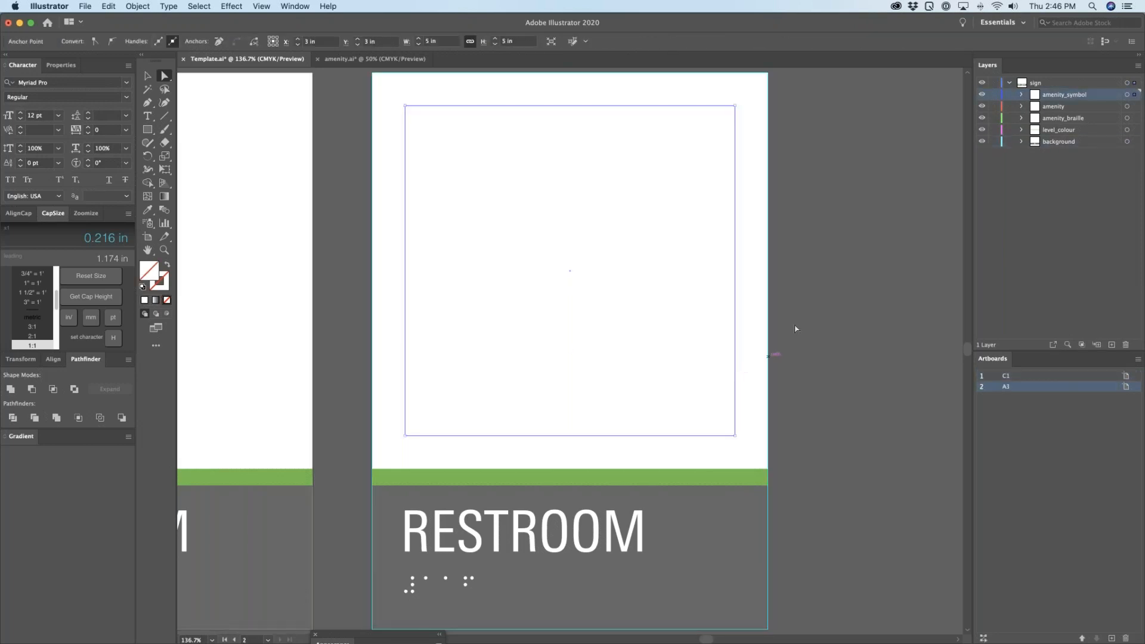
pyautogui.press('super+z')
pyautogui.press('super+z')
pyautogui.press('super+z')
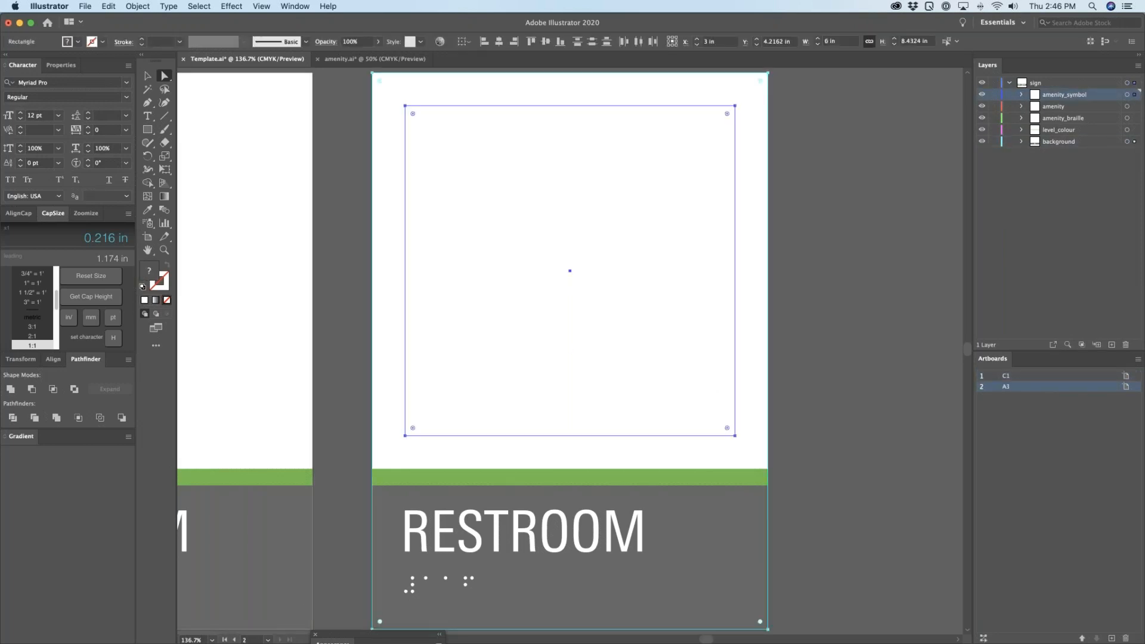
pyautogui.press('super+z')
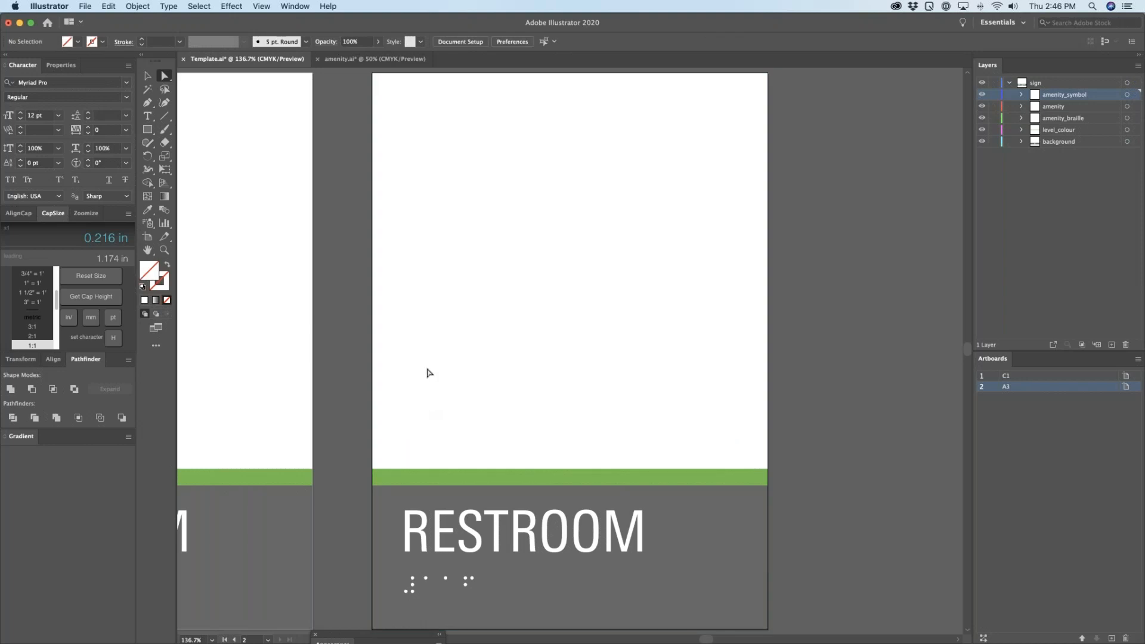
# Step: Shorten the A3 artboard from above so that its upper edge meets the green bar
pyautogui.hotkey('shift', 'o')
pyautogui.moveTo(570, 73); pyautogui.dragTo(570, 469)
pyautogui.press('a')
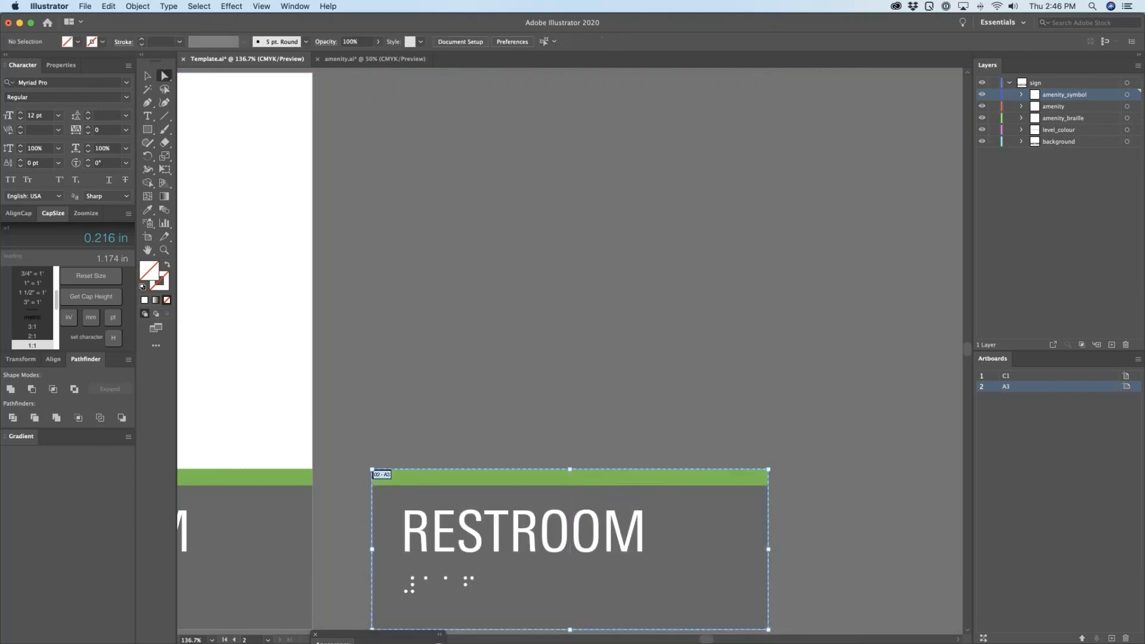
# Step: Add a new sublayer above amenity_symbol in the sign layer and name it room_number
pyautogui.scroll(-4, 601, 316)
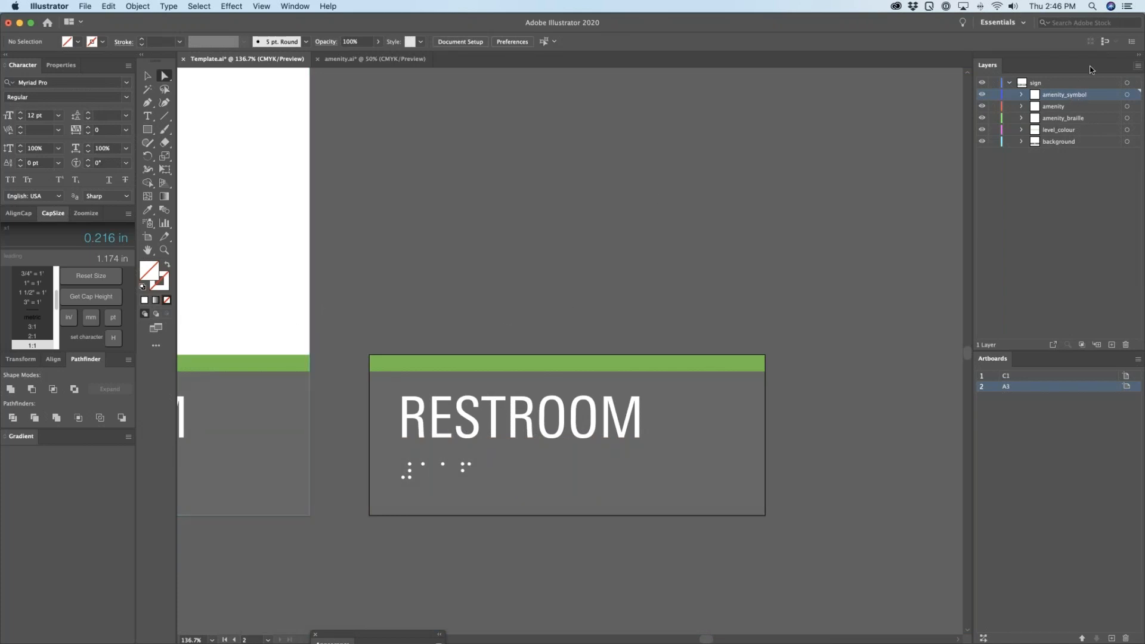
pyautogui.click(1112, 346)
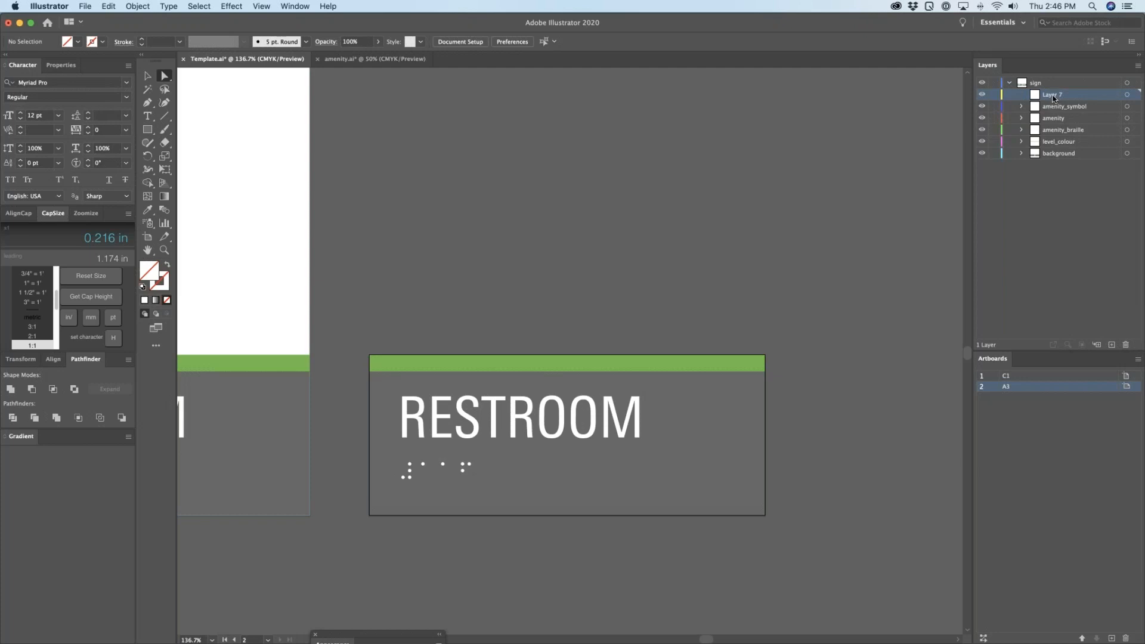
pyautogui.doubleClick(1053, 94)
pyautogui.write('t')
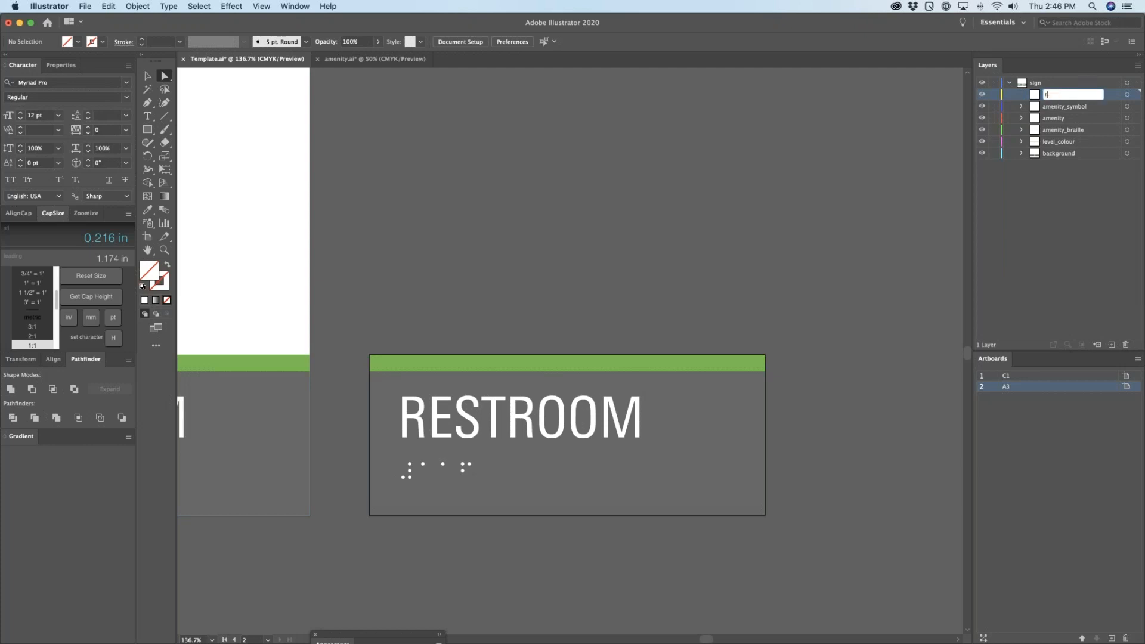
pyautogui.write('oom_number')
pyautogui.press('Return')
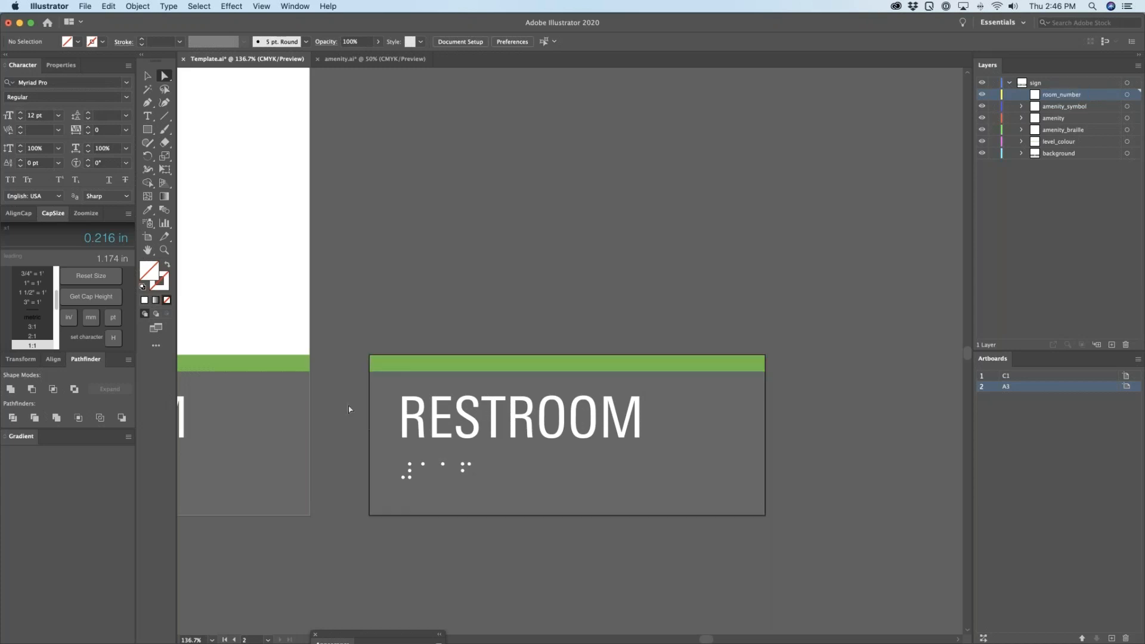
# Step: Move the A3 artboard's RESTROOM text and its placeholder box from the amenity layer into the room_number layer
pyautogui.moveTo(416, 428); pyautogui.dragTo(370, 410)
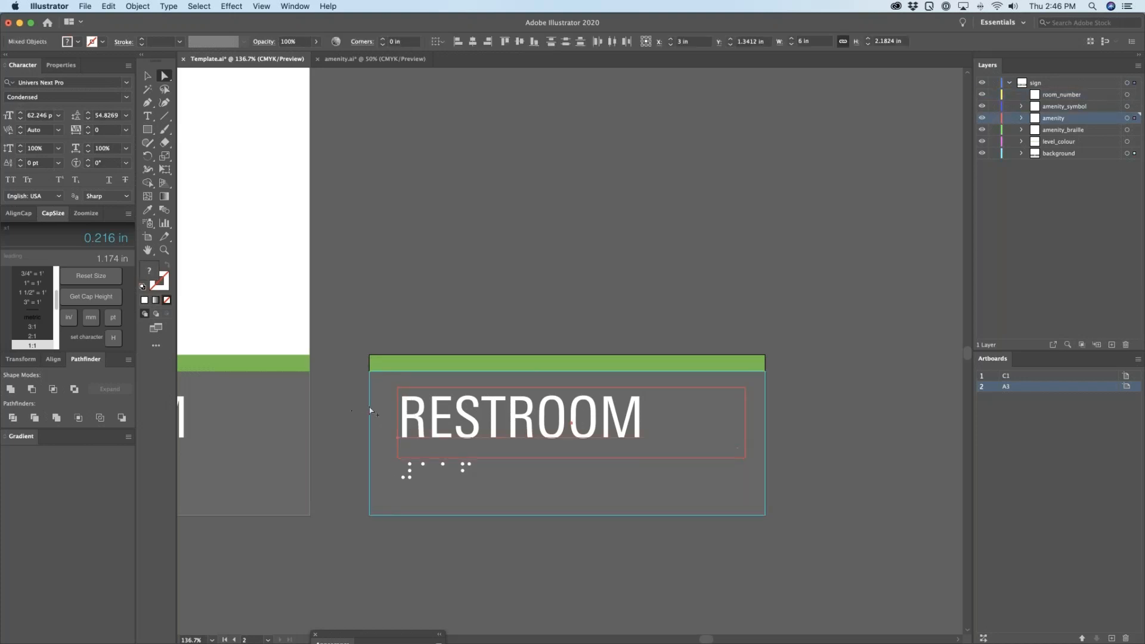
pyautogui.click(1134, 118)
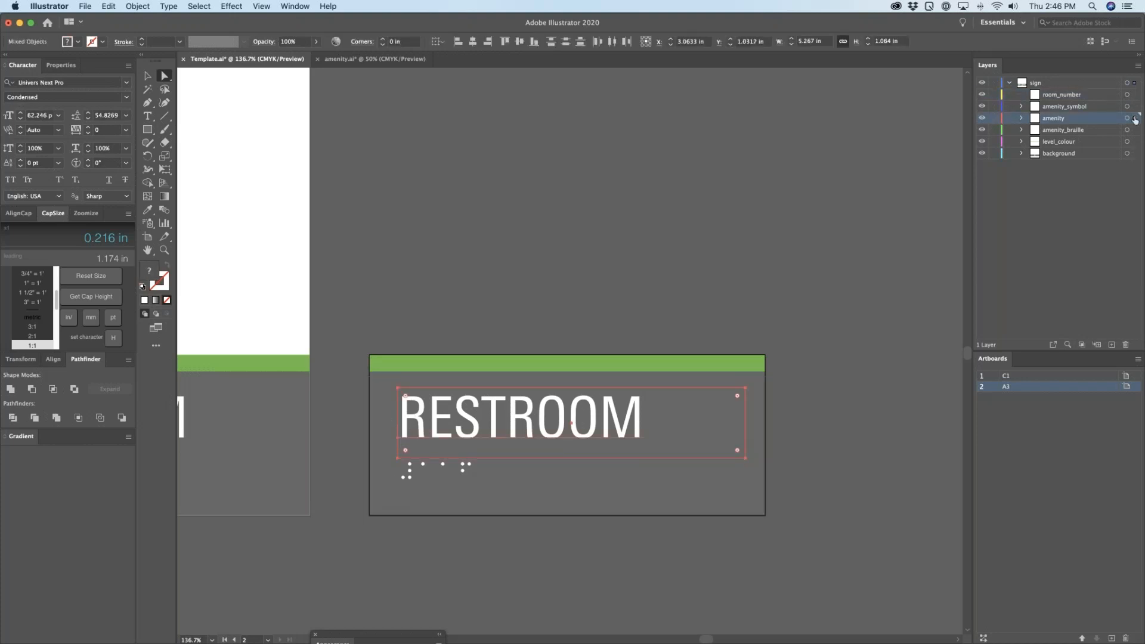
pyautogui.moveTo(1135, 117); pyautogui.dragTo(1134, 94)
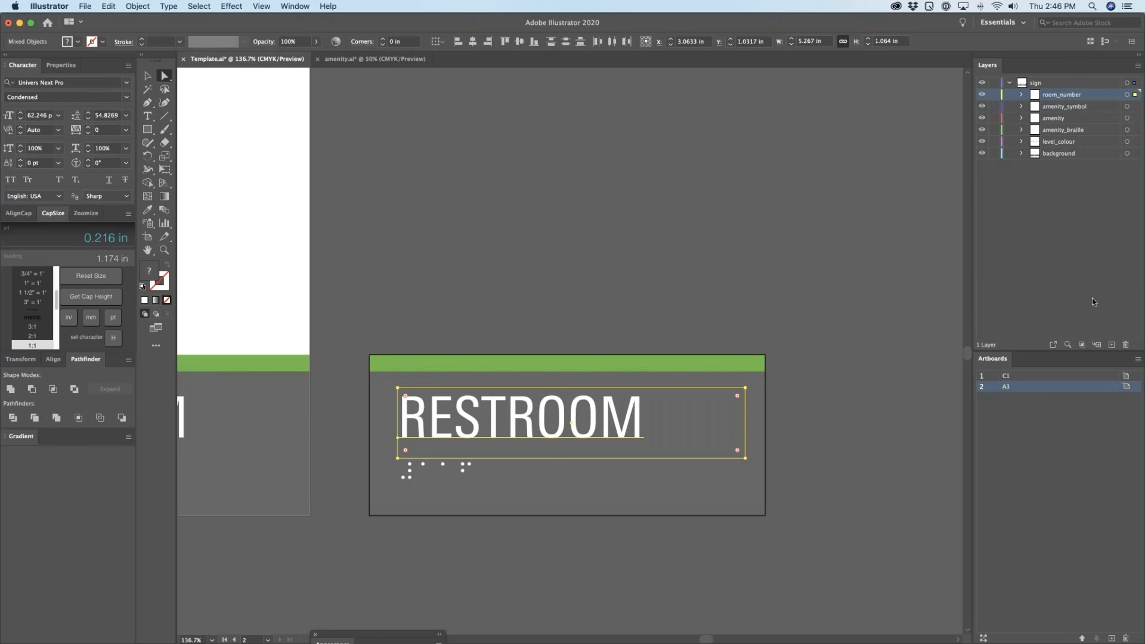
# Step: Add another sublayer directly inside the sign layer and name it room_number_braille
pyautogui.click(1096, 344)
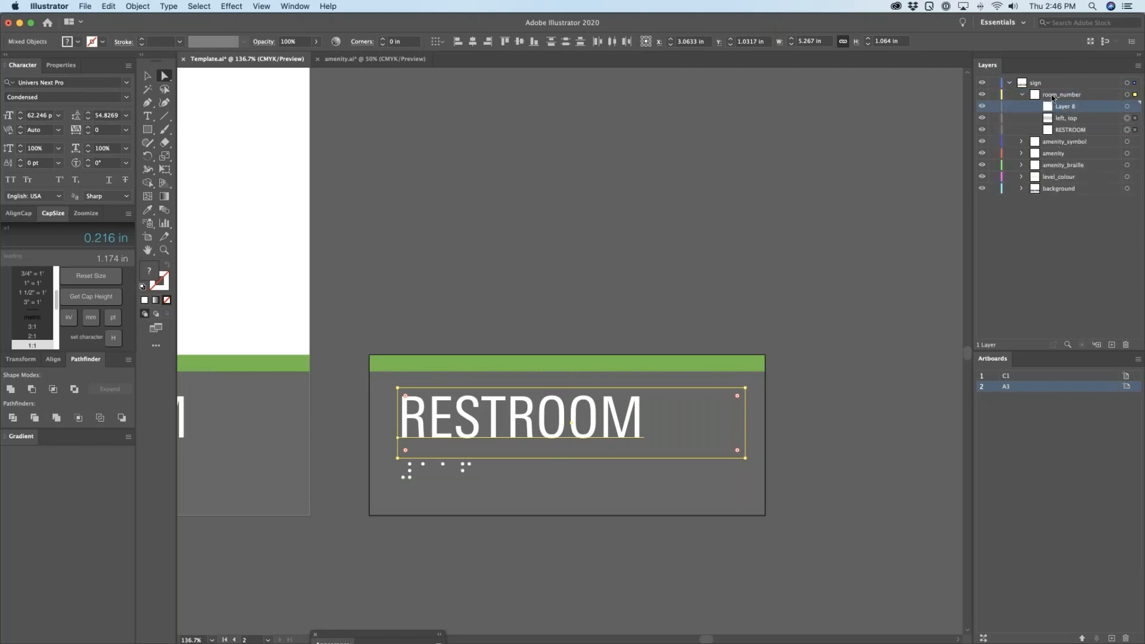
pyautogui.press('super+z')
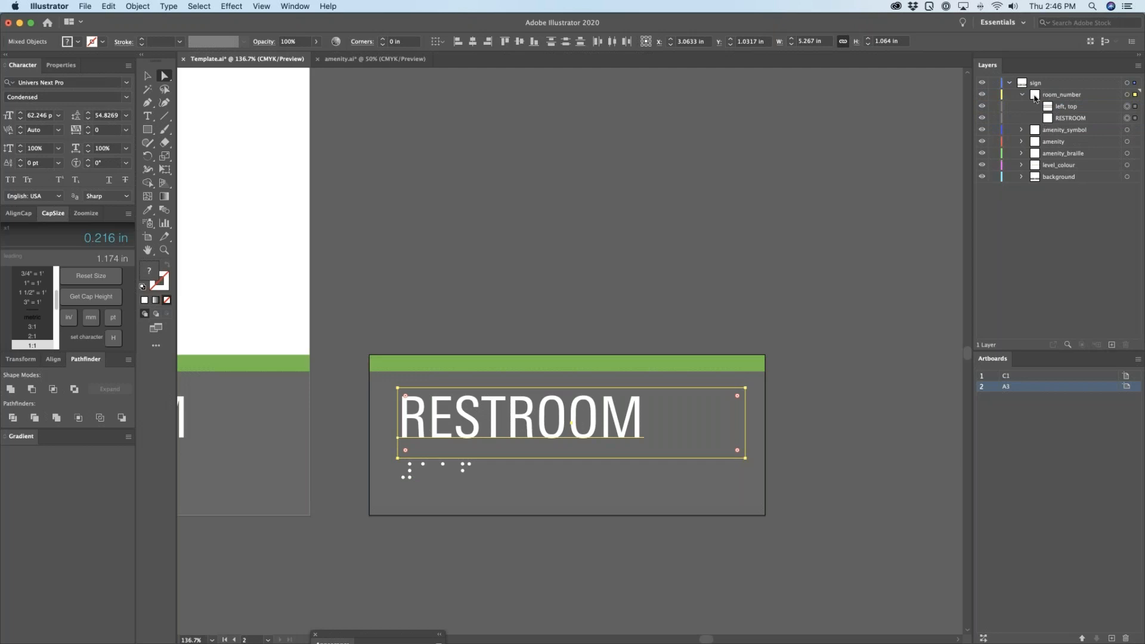
pyautogui.click(1034, 93)
pyautogui.click(1050, 84)
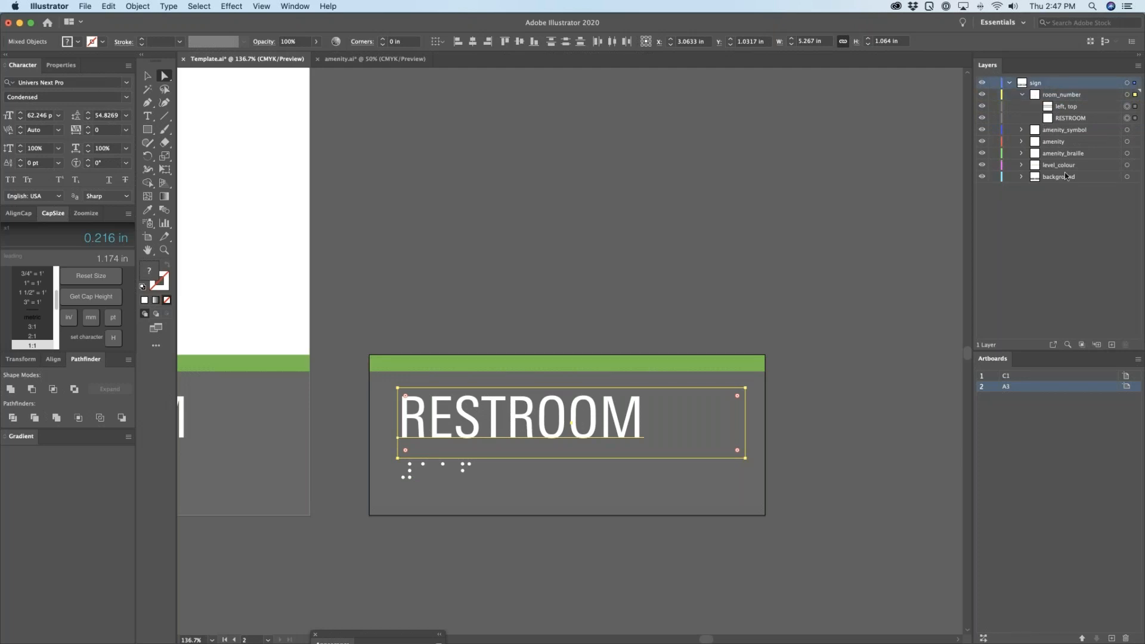
pyautogui.click(1096, 345)
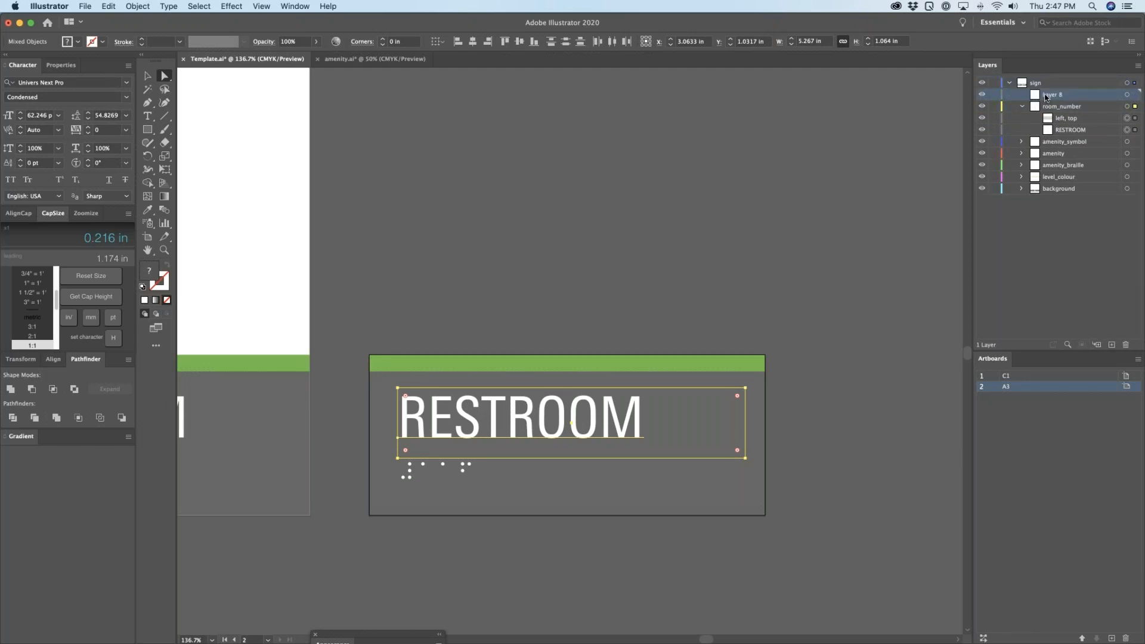
pyautogui.doubleClick(1053, 94)
pyautogui.write('room')
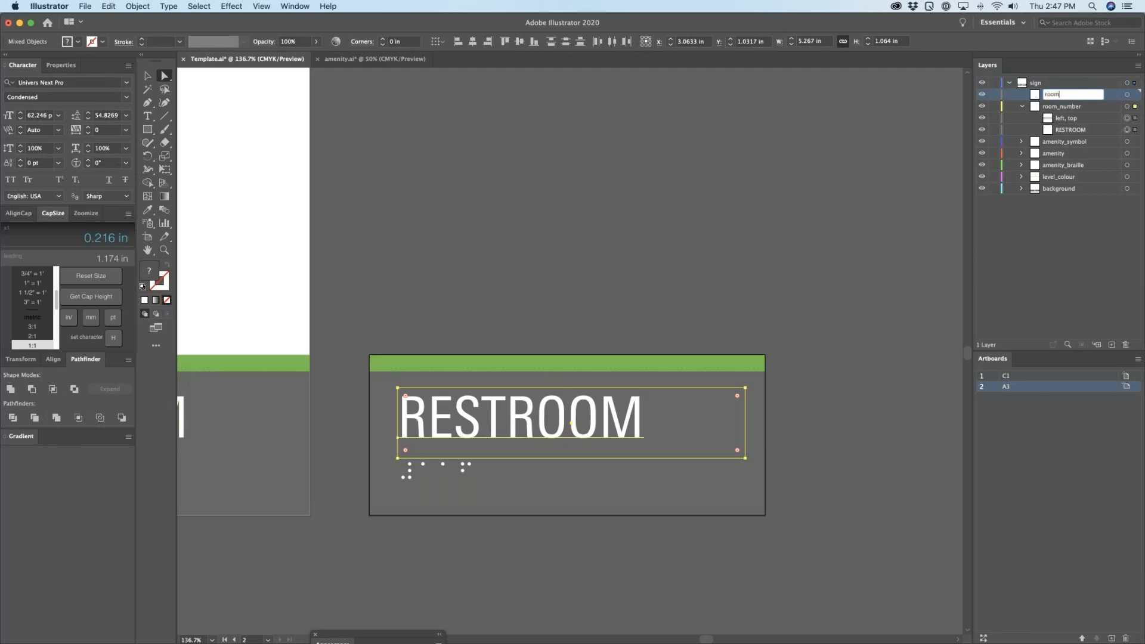
pyautogui.write('_number_braille')
pyautogui.press('Return')
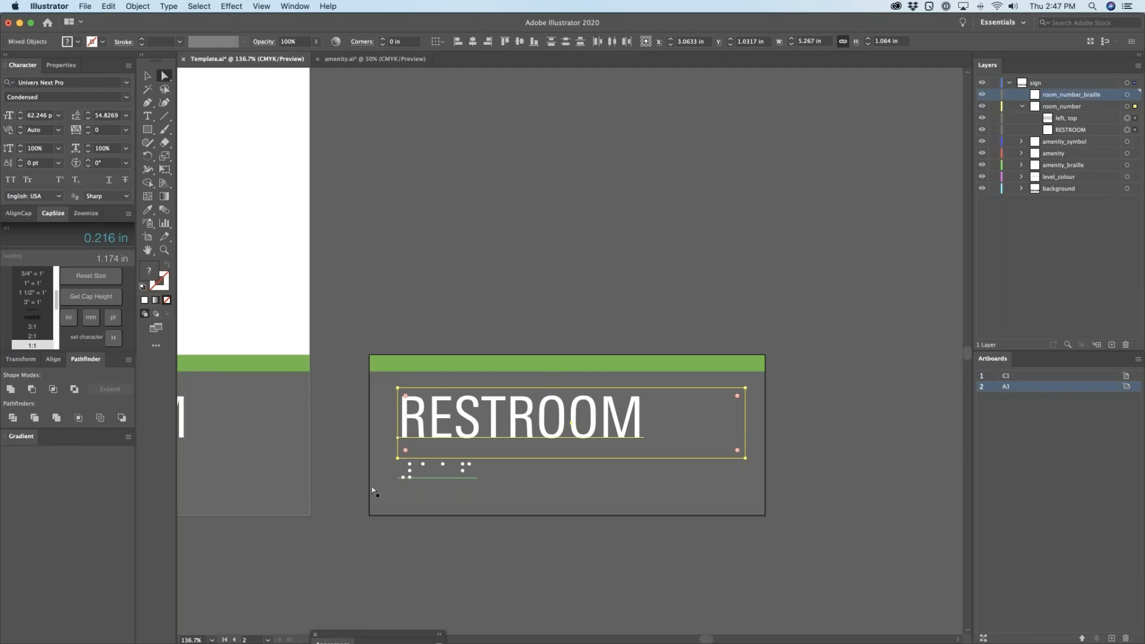
# Step: Move the A3 artboard's braille text and box into room_number_braille, and place the room_number layer above it
pyautogui.moveTo(361, 476); pyautogui.dragTo(425, 495)
pyautogui.keyDown('alt'); pyautogui.keyDown('shift'); pyautogui.click(380, 499); pyautogui.keyUp('shift'); pyautogui.keyUp('alt')
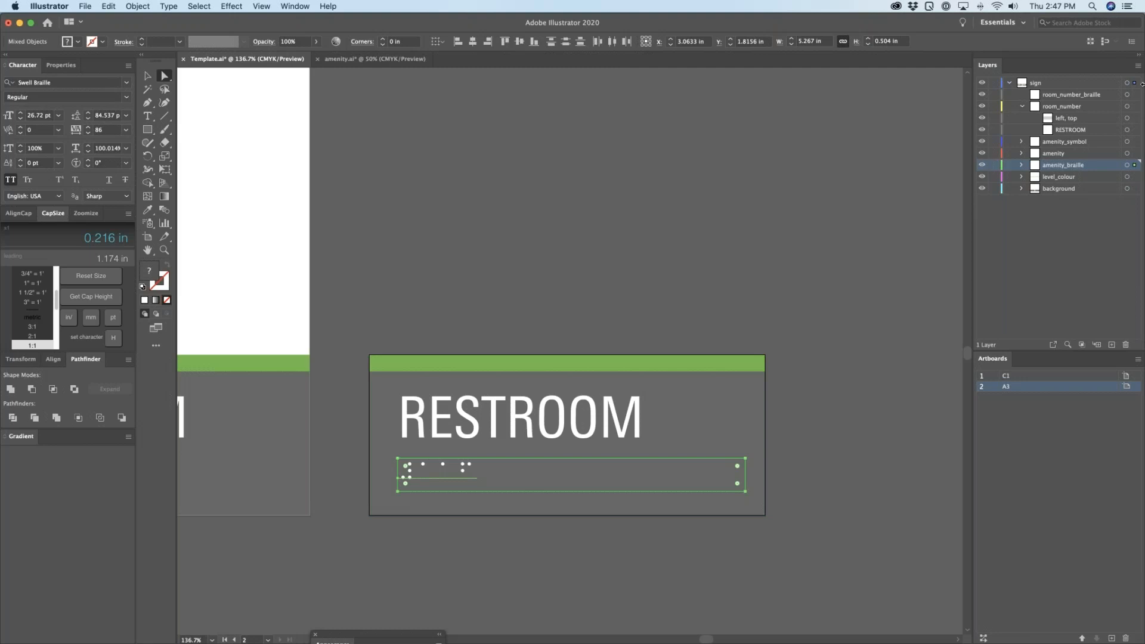
pyautogui.moveTo(1134, 168); pyautogui.dragTo(1134, 95)
pyautogui.moveTo(1033, 107); pyautogui.dragTo(1059, 90)
pyautogui.click(822, 296)
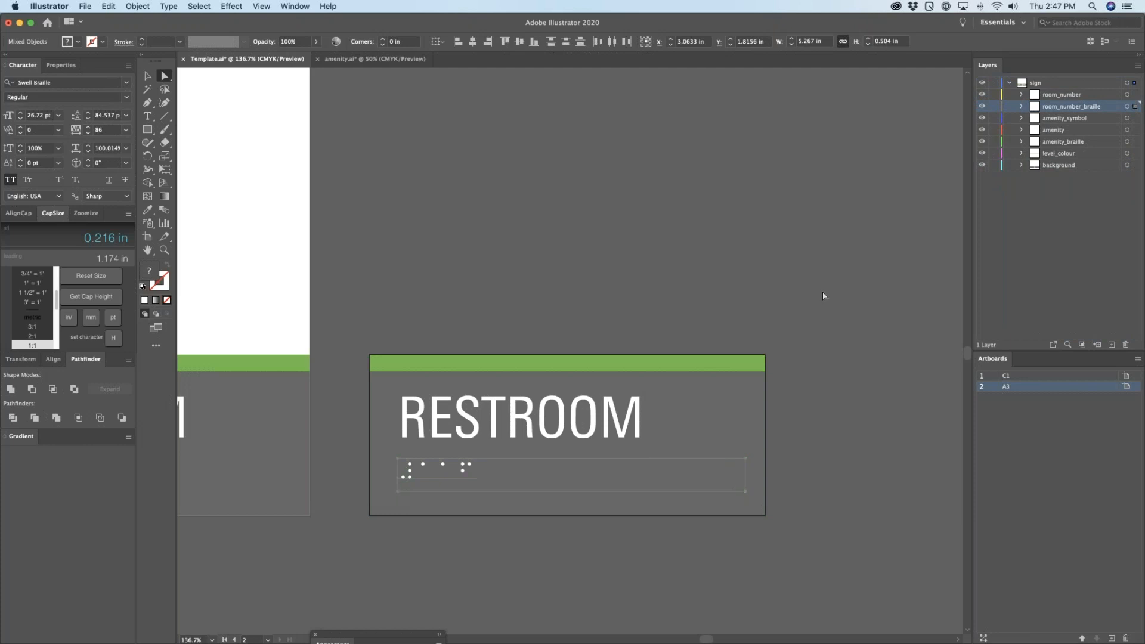
# Step: Replace the RESTROOM text on the A3 artboard with 123
pyautogui.press('super+minus')
pyautogui.press('super+minus')
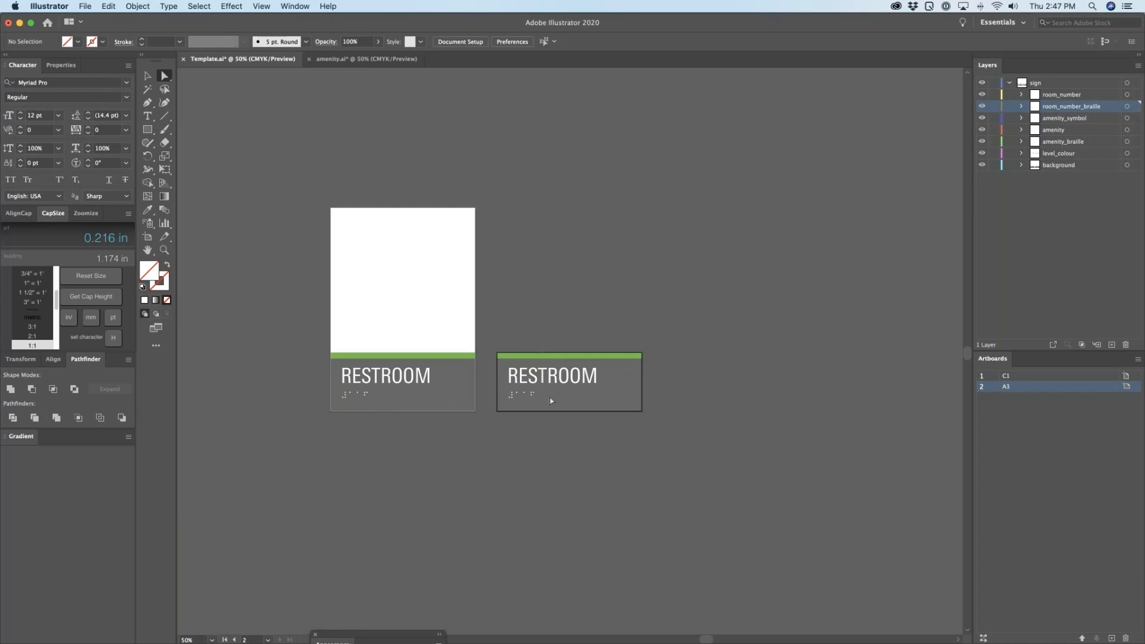
pyautogui.press('alt+super+a')
pyautogui.keyDown('alt'); pyautogui.keyDown('shift'); pyautogui.click(641, 400); pyautogui.keyUp('shift'); pyautogui.keyUp('alt')
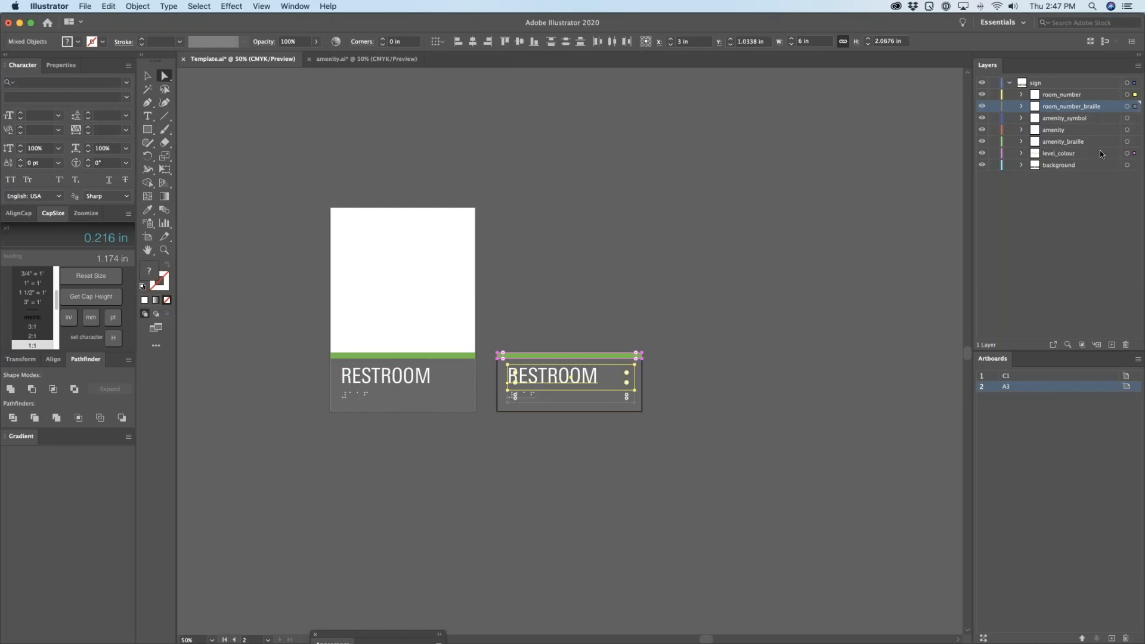
pyautogui.click(708, 381)
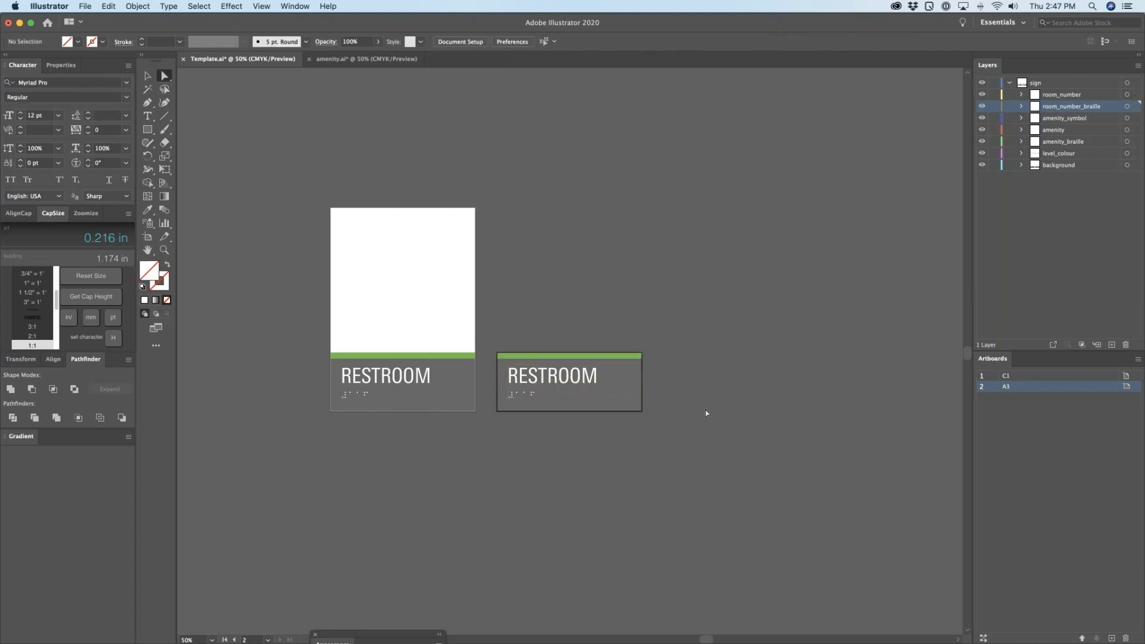
pyautogui.click(592, 385)
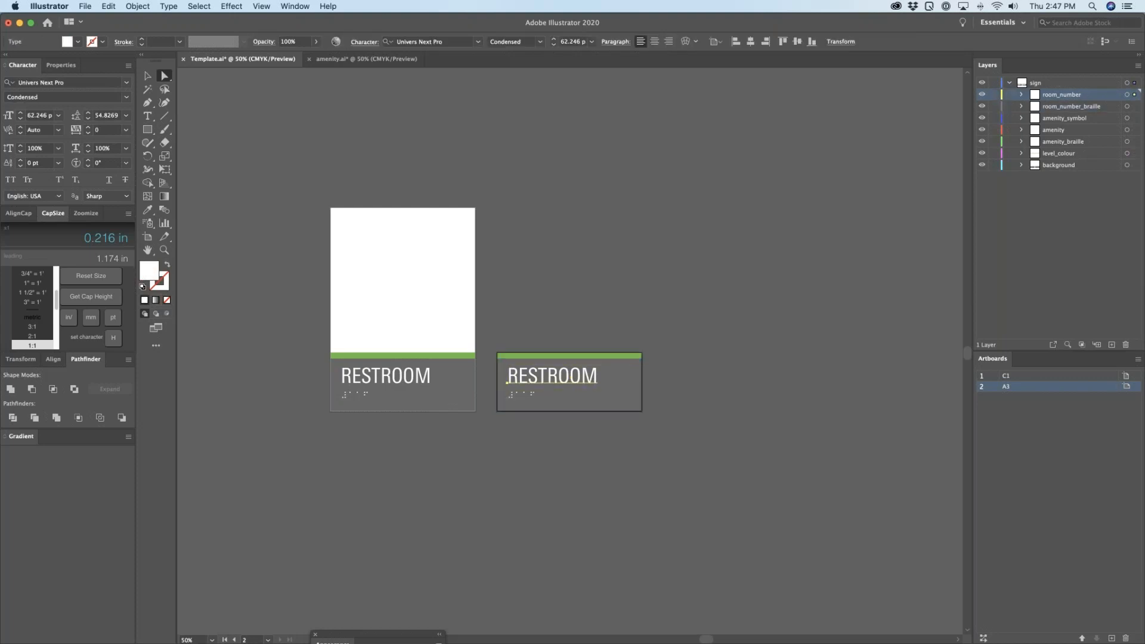
pyautogui.press('Return')
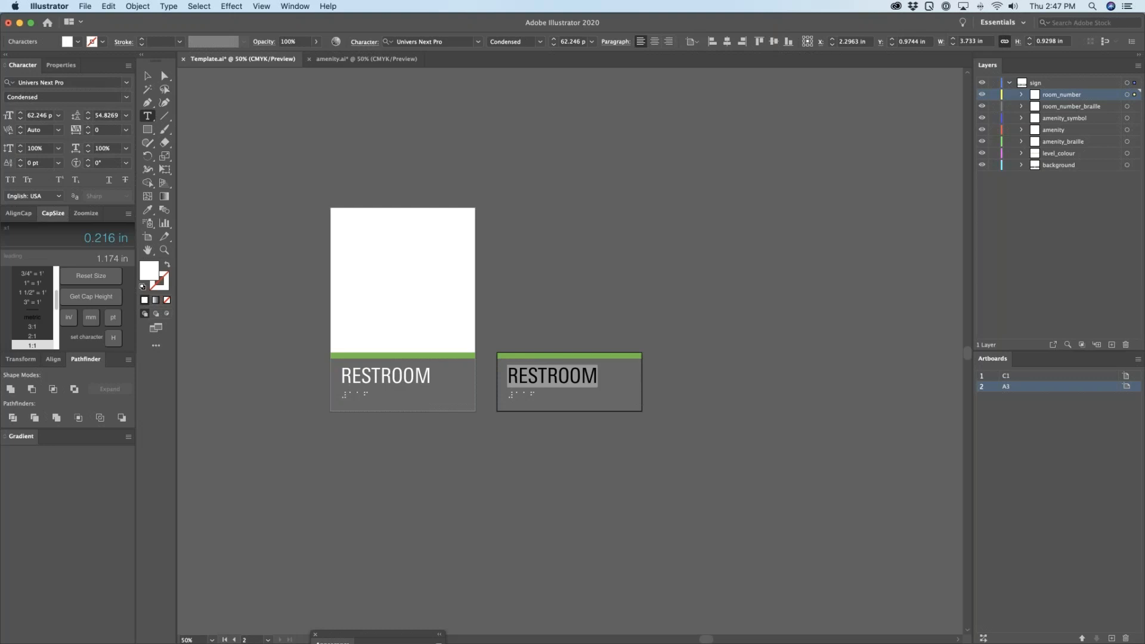
pyautogui.write('123')
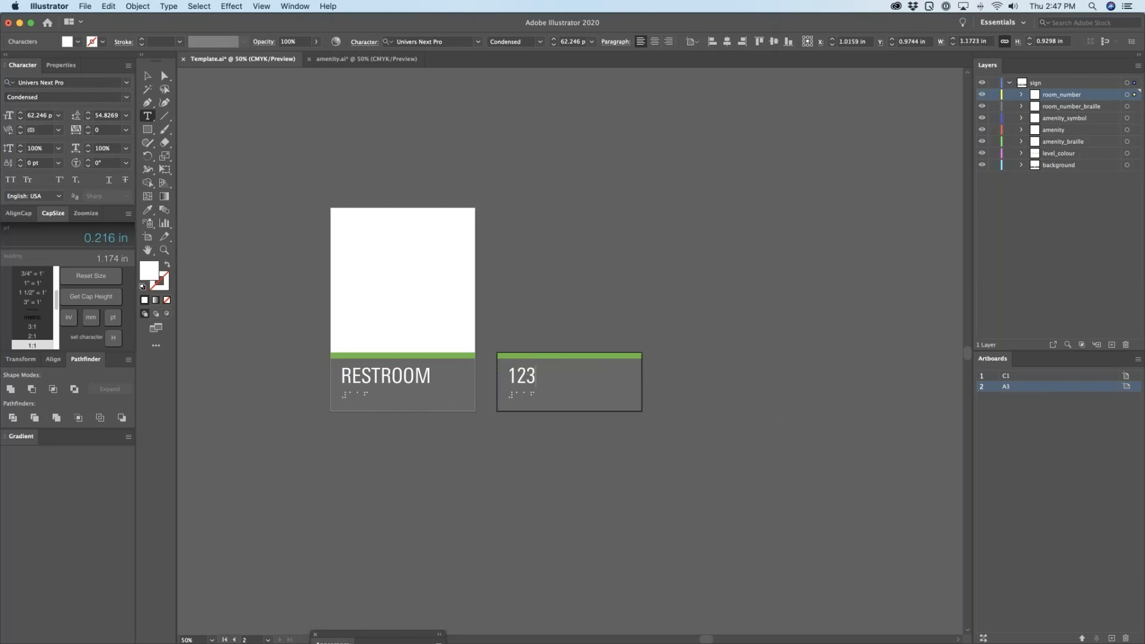
pyautogui.press('super+shift+a')
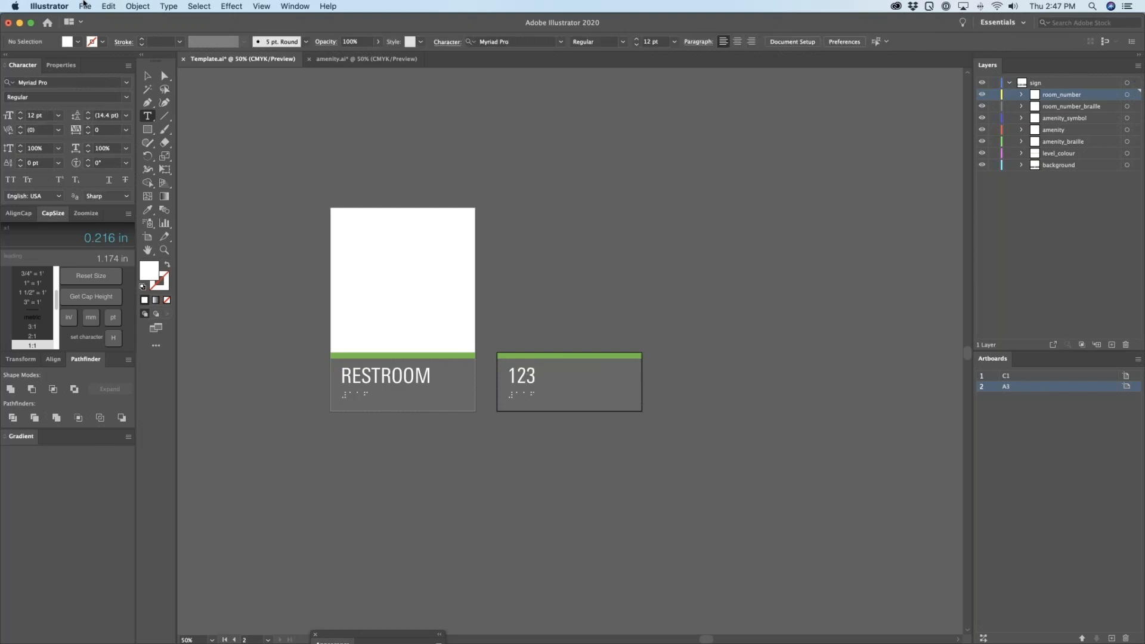
# Step: Export all artboards as separate SVG files into the Templates folder, with internal CSS and layer names as object IDs
pyautogui.click(85, 6)
pyautogui.moveTo(119, 199)
pyautogui.click(225, 210)
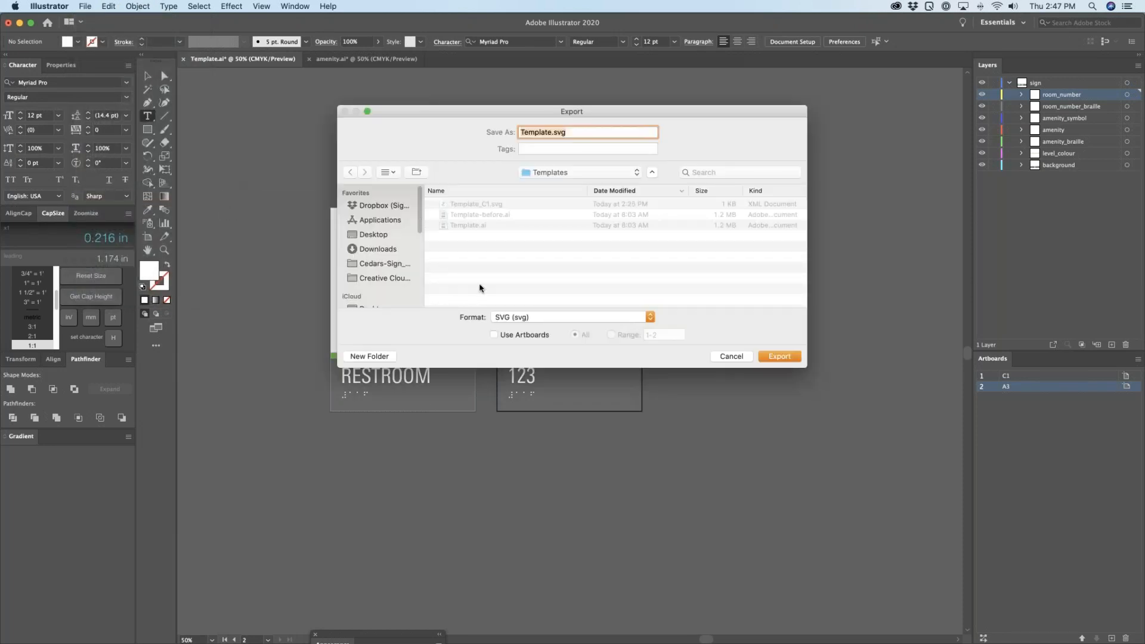
pyautogui.click(500, 334)
pyautogui.click(777, 360)
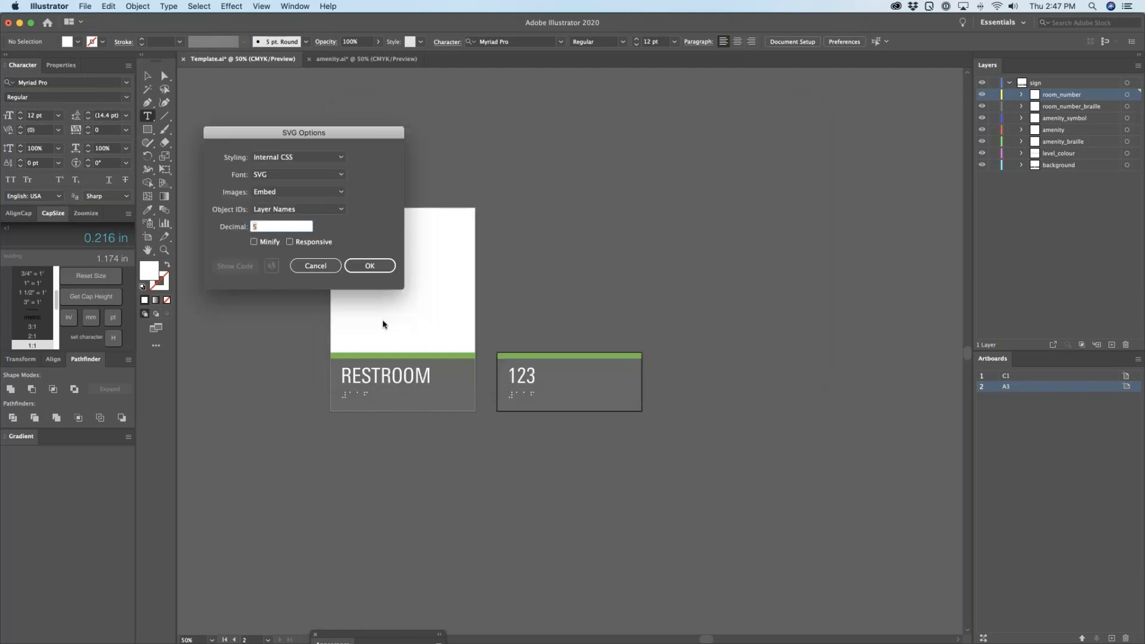
pyautogui.click(359, 266)
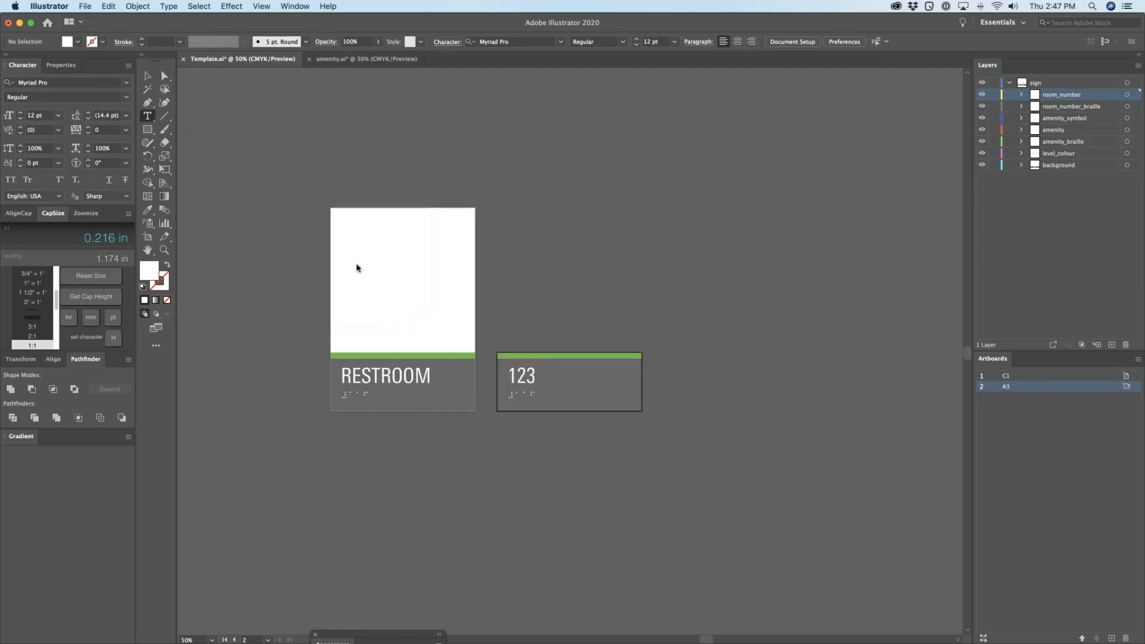
pyautogui.click(420, 158)
# Step: Switch to SignAgent in Chrome and clone the C1 Amenity ID sign type
pyautogui.press('super+Tab')
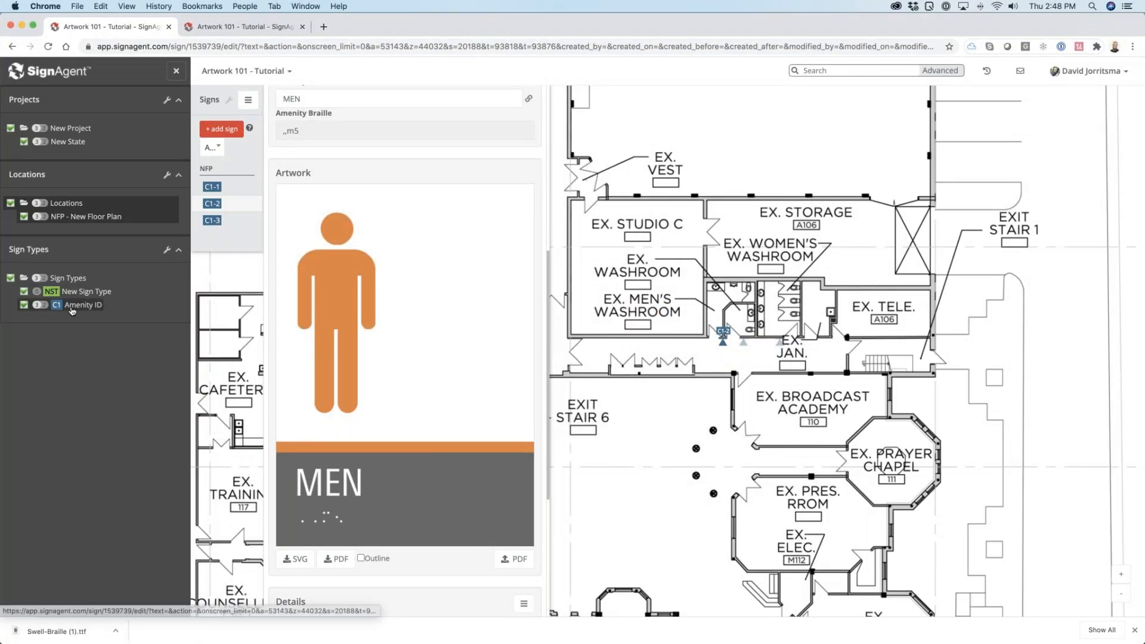
pyautogui.click(71, 309)
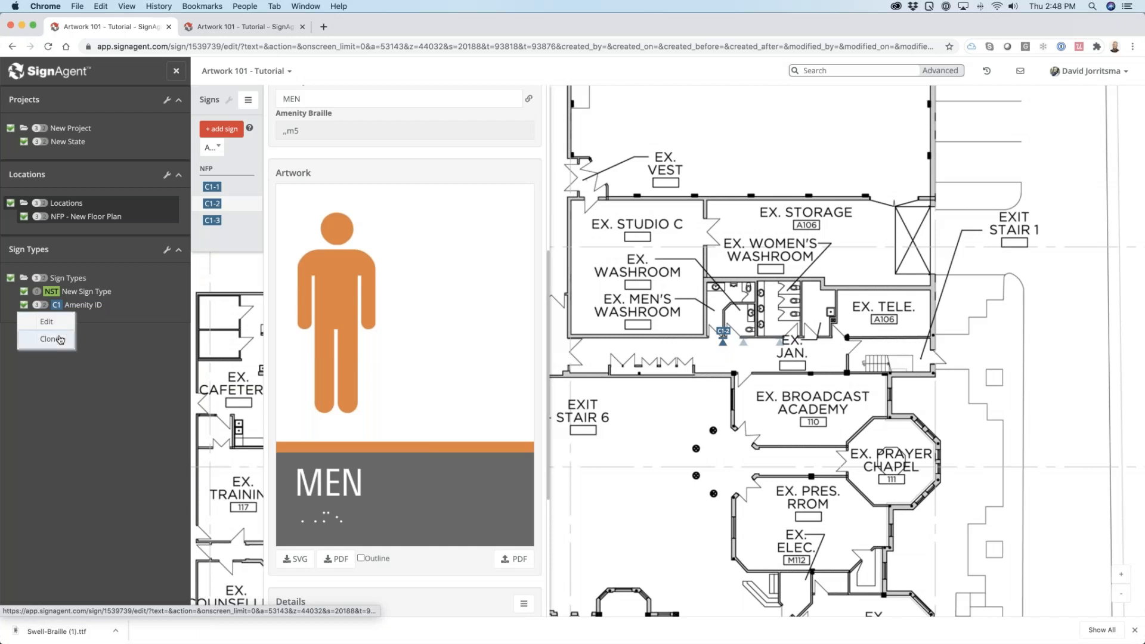
pyautogui.click(62, 328)
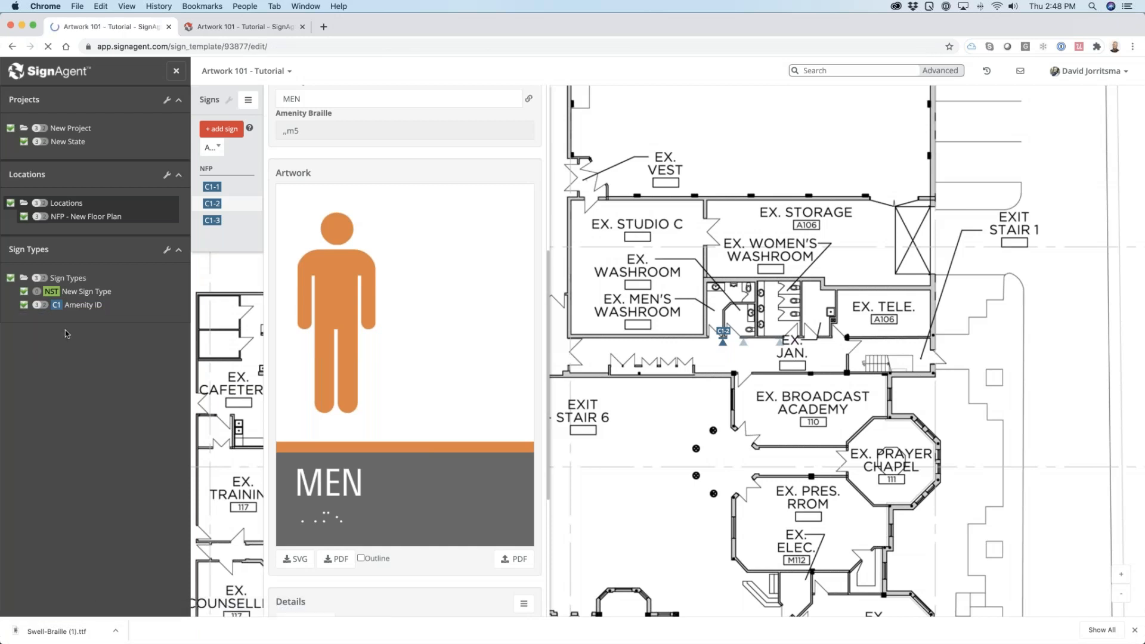
# Step: Set the cloned sign type's short code to A3 and its name to Room Number
pyautogui.write('A3')
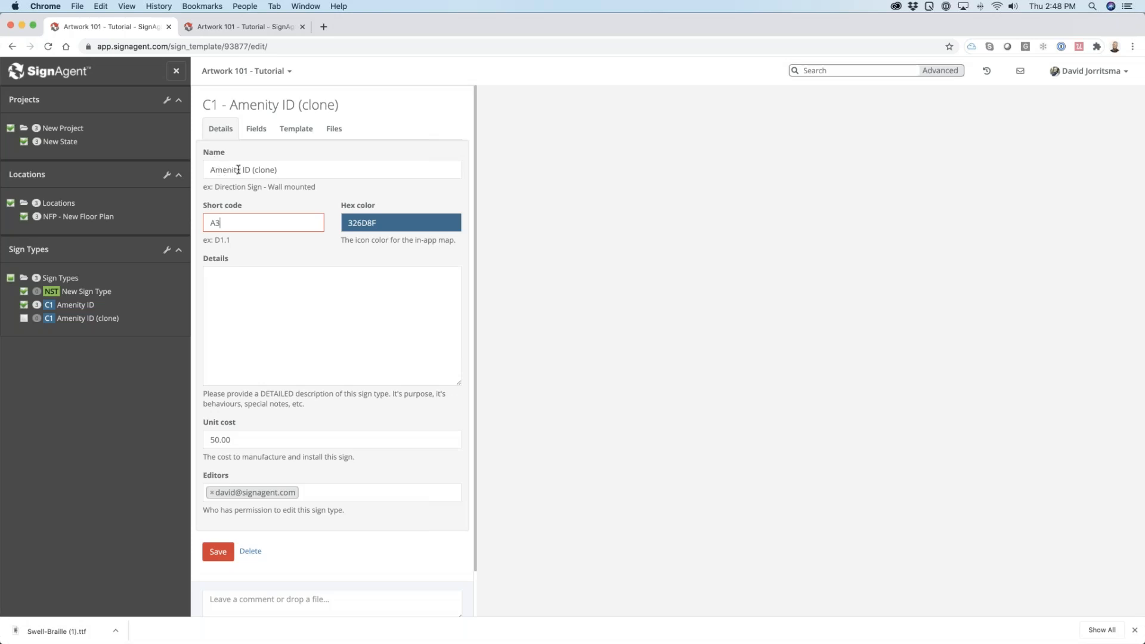
pyautogui.doubleClick(241, 170)
pyautogui.write('Ru')
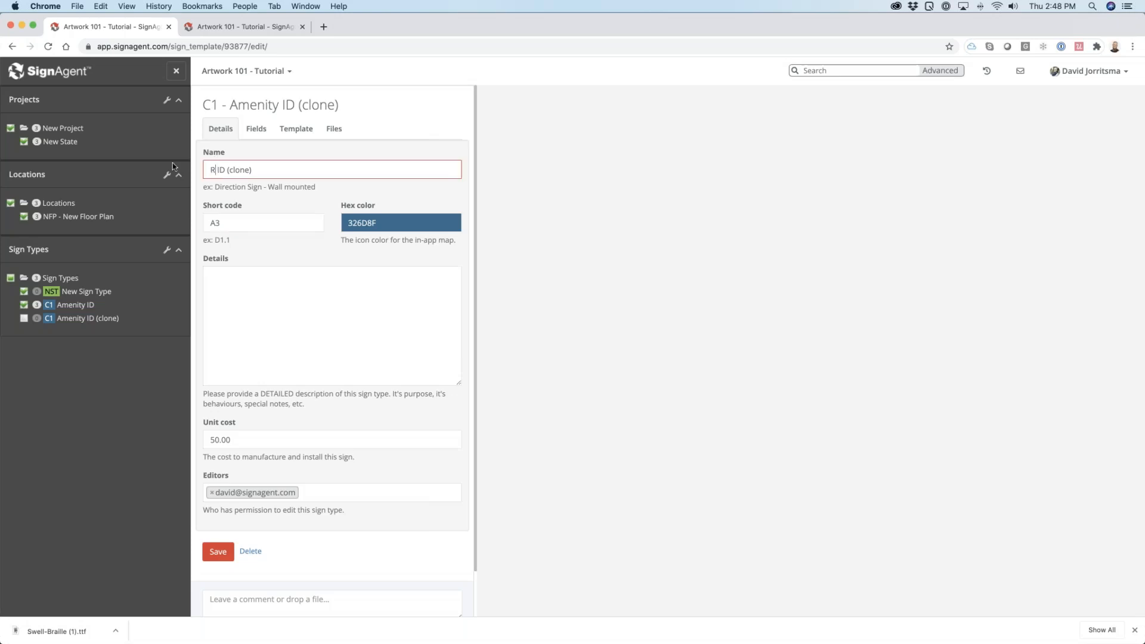
pyautogui.press('BackSpace')
pyautogui.write('oom Number')
pyautogui.hotkey('shift', 'Right')
pyautogui.hotkey('shift', 'Right')
pyautogui.hotkey('shift', 'Right')
pyautogui.hotkey('shift', 'Right')
pyautogui.hotkey('shift', 'Right')
pyautogui.hotkey('shift', 'Right')
pyautogui.hotkey('shift', 'Right')
pyautogui.hotkey('shift', 'Right')
pyautogui.hotkey('shift', 'Right')
pyautogui.hotkey('shift', 'Right')
pyautogui.hotkey('shift', 'Right')
pyautogui.press('BackSpace')
# Step: Remove Amenity Symbol from the cloned sign type's message fields
pyautogui.click(263, 132)
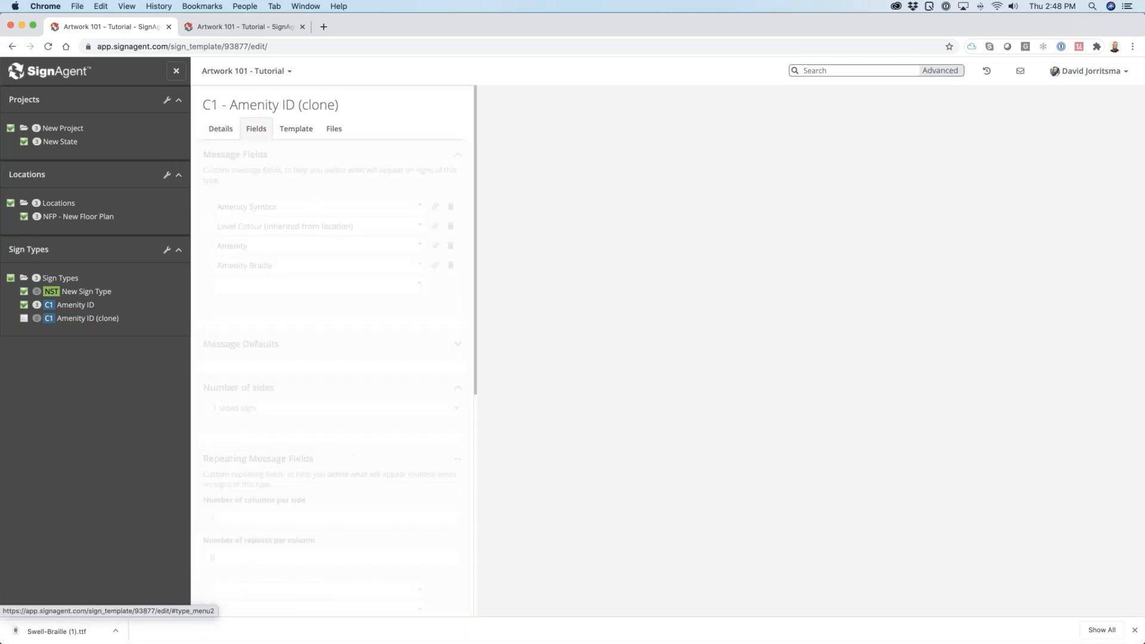
pyautogui.click(248, 211)
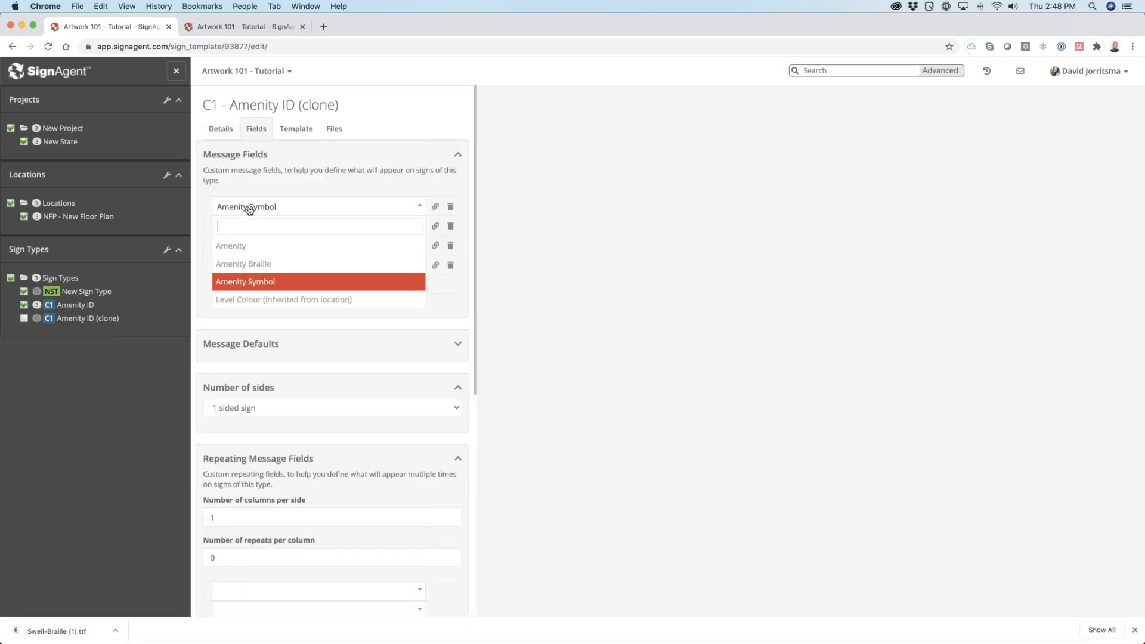
pyautogui.click(445, 178)
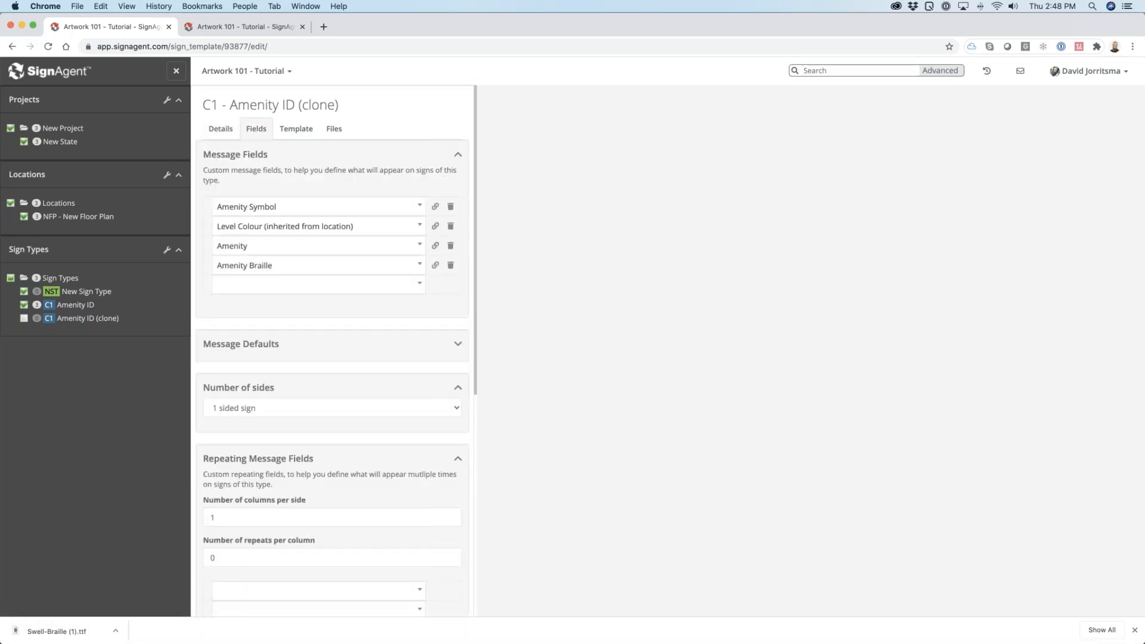
pyautogui.click(451, 208)
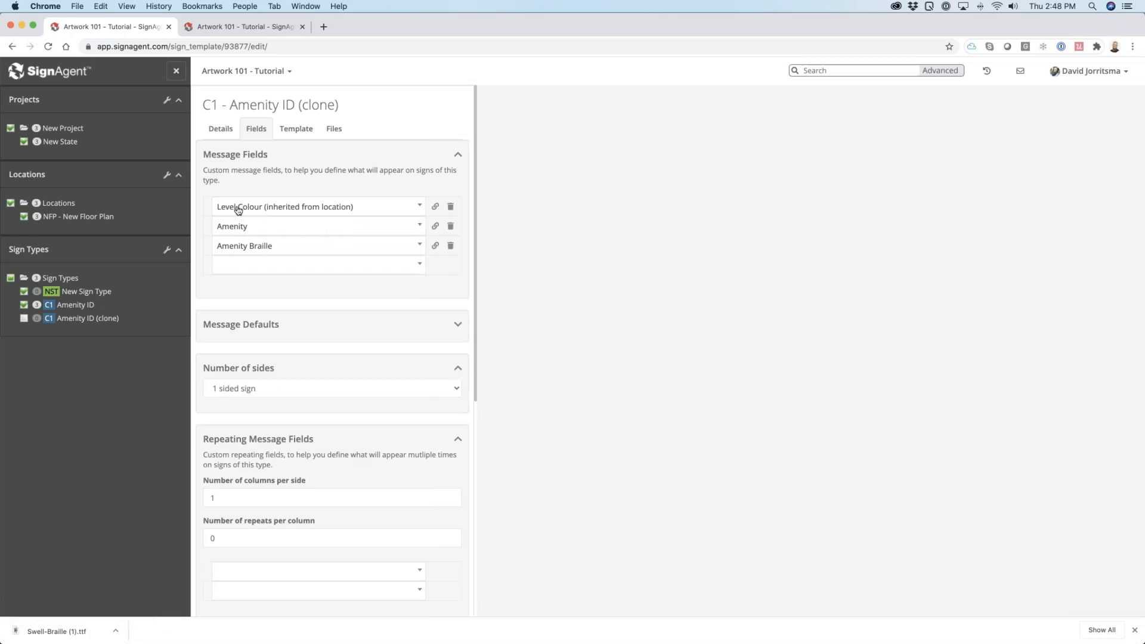
# Step: Replace the Amenity message field with a new Room Number field and delete the Amenity Braille field, saving the sign type
pyautogui.click(238, 228)
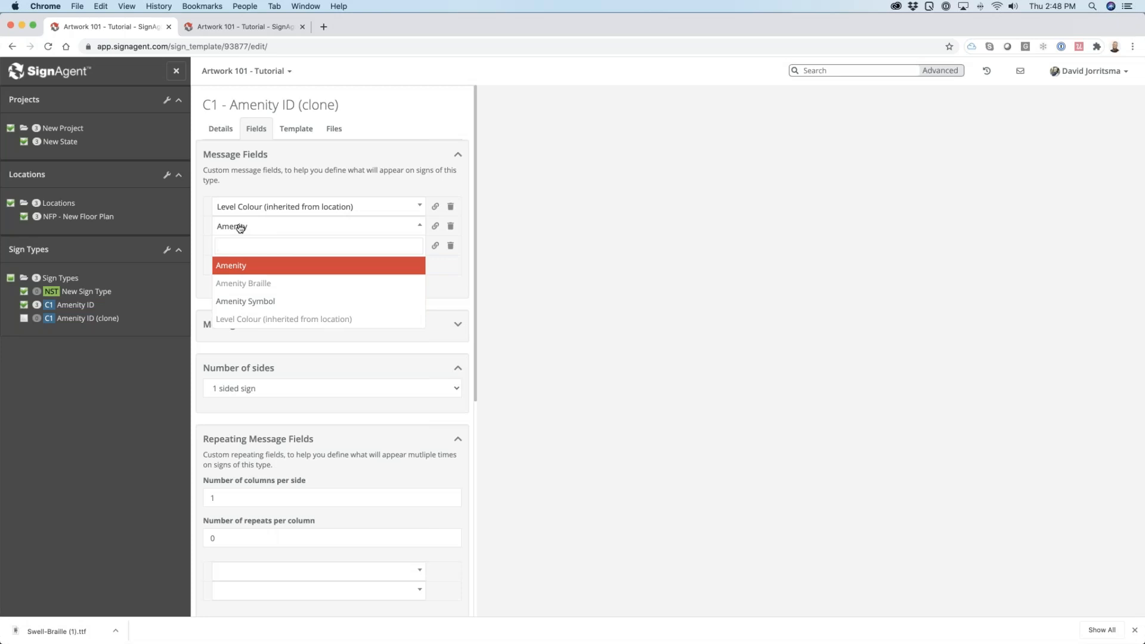
pyautogui.write('Room Number')
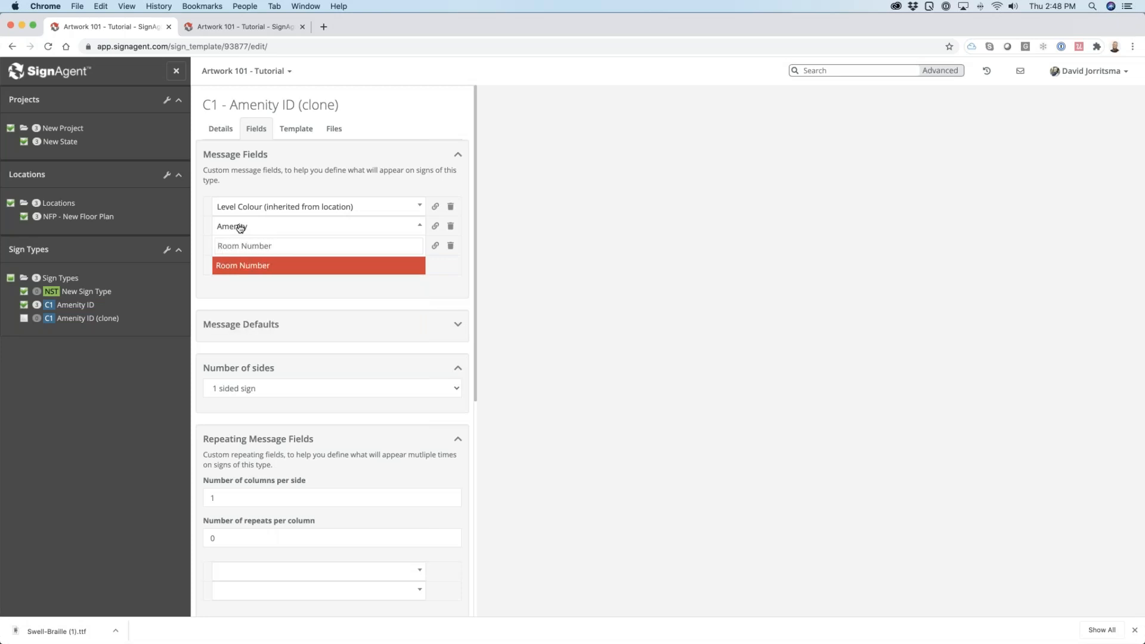
pyautogui.press('Return')
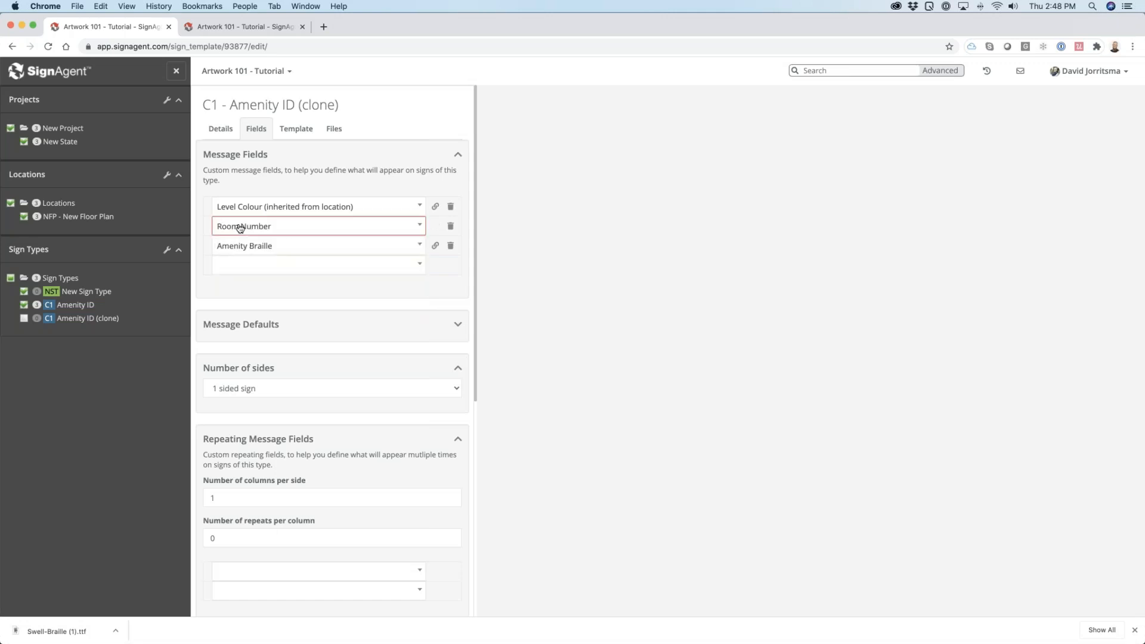
pyautogui.click(451, 247)
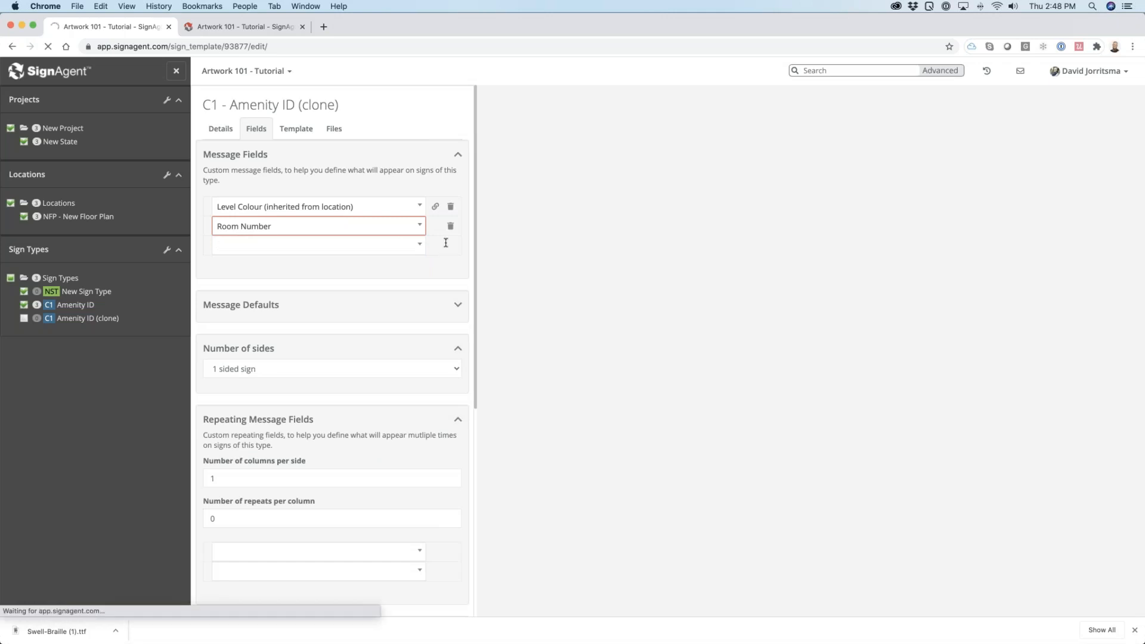
# Step: Edit the newly created Room Number field, adding Braille as a language to translate, and save it
pyautogui.click(299, 129)
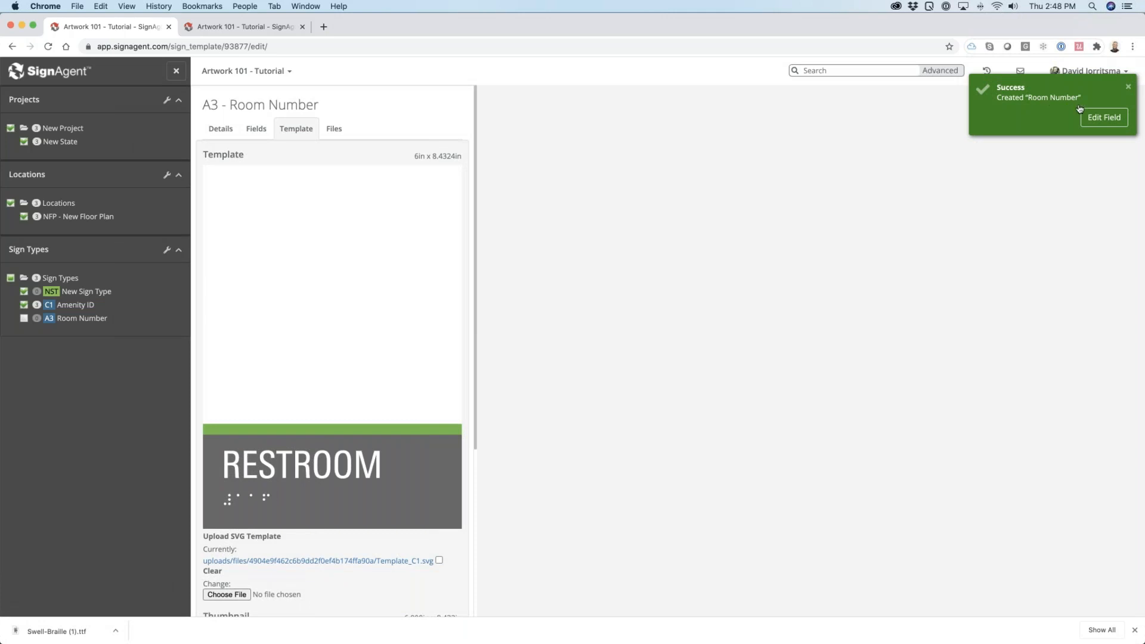
pyautogui.click(1102, 118)
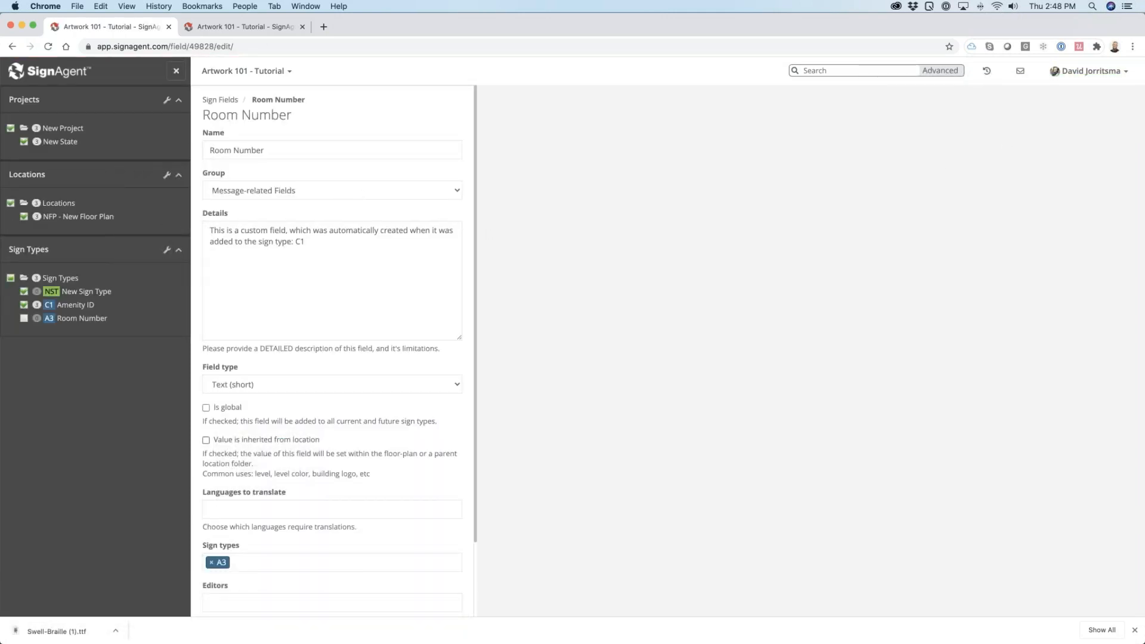
pyautogui.click(245, 506)
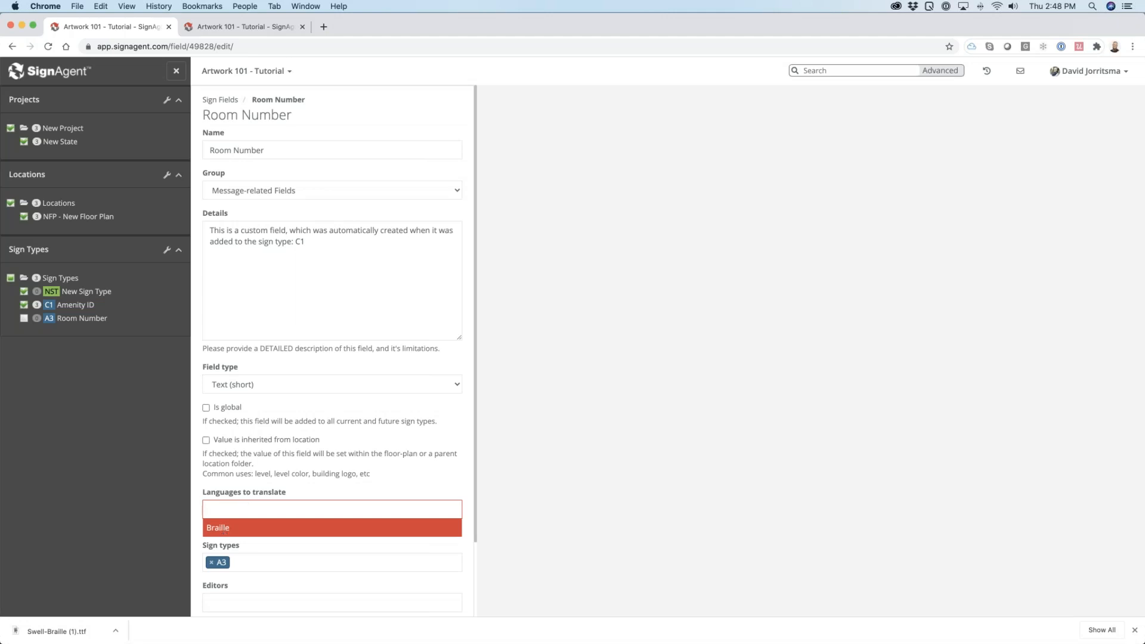
pyautogui.click(224, 529)
pyautogui.click(234, 538)
pyautogui.scroll(-3, 236, 537)
pyautogui.scroll(3, 236, 536)
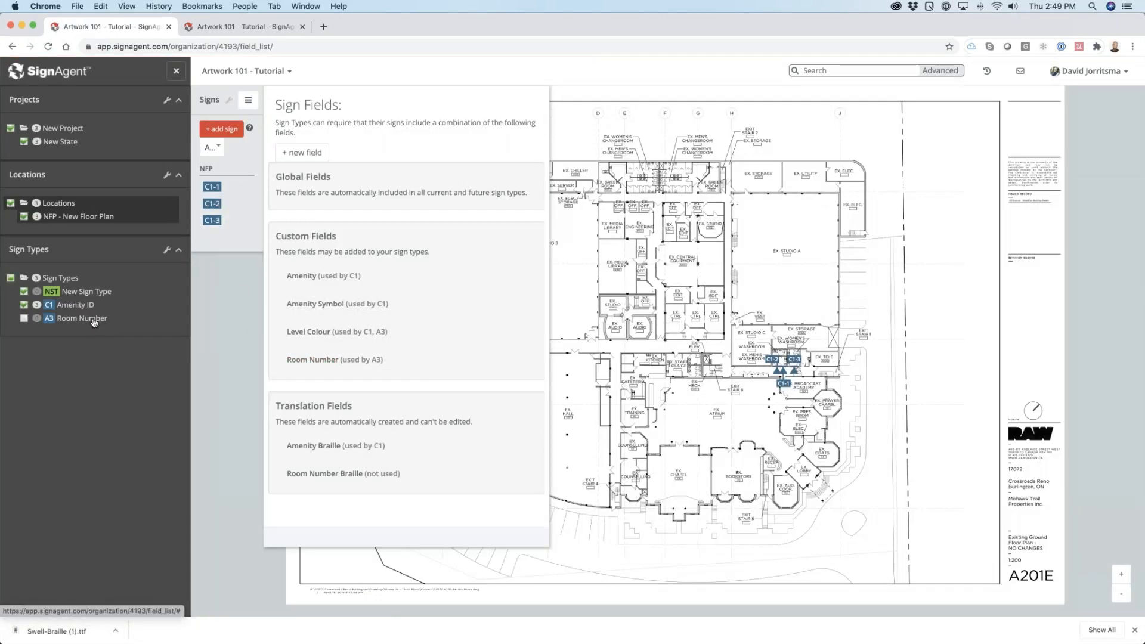
# Step: Reopen the A3 - Room Number sign type and add Room Number Braille to its message fields
pyautogui.click(94, 322)
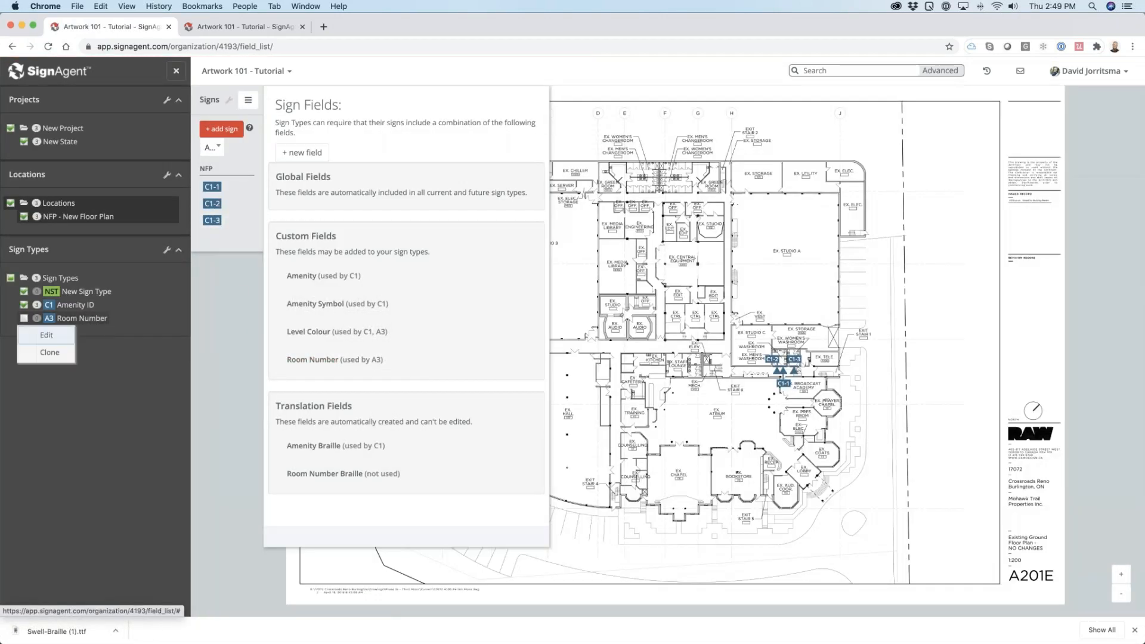
pyautogui.click(65, 339)
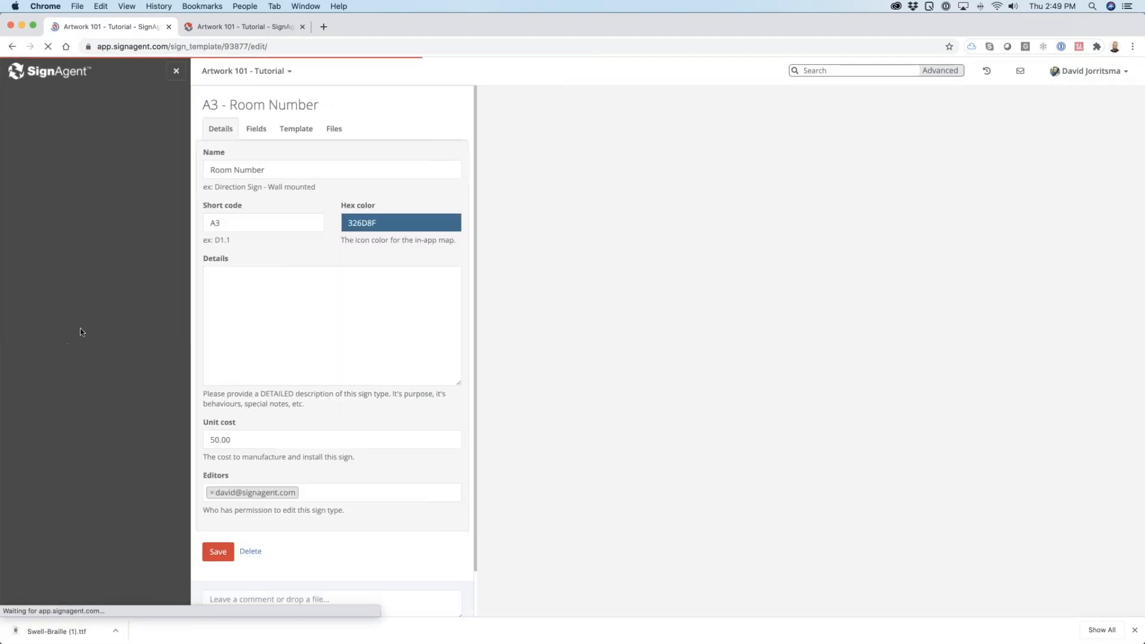
pyautogui.click(302, 130)
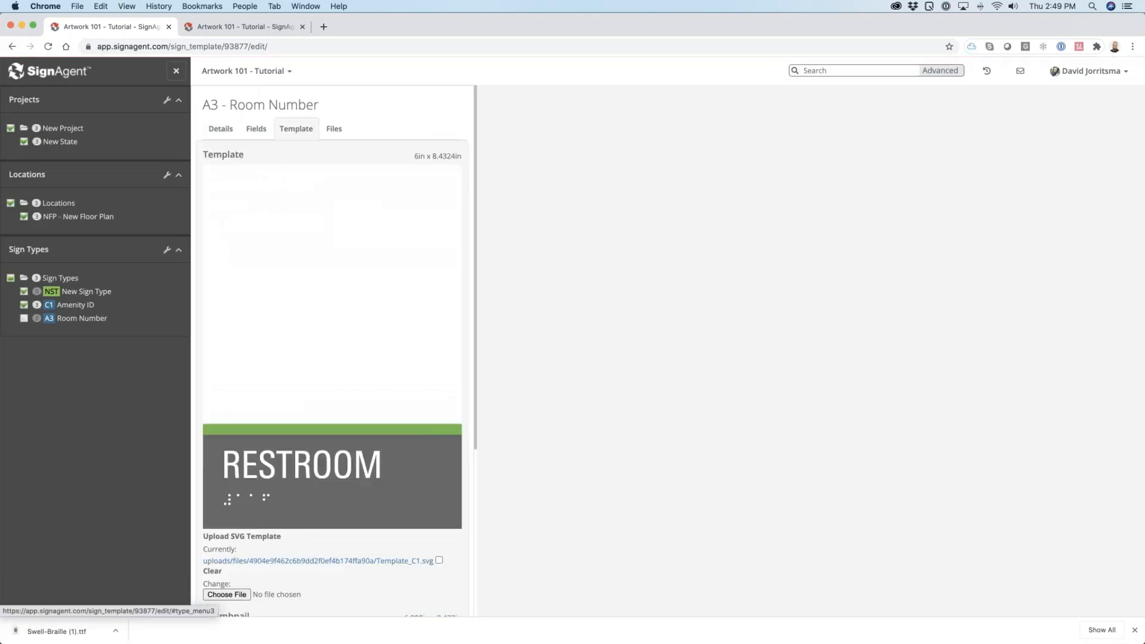
pyautogui.click(257, 129)
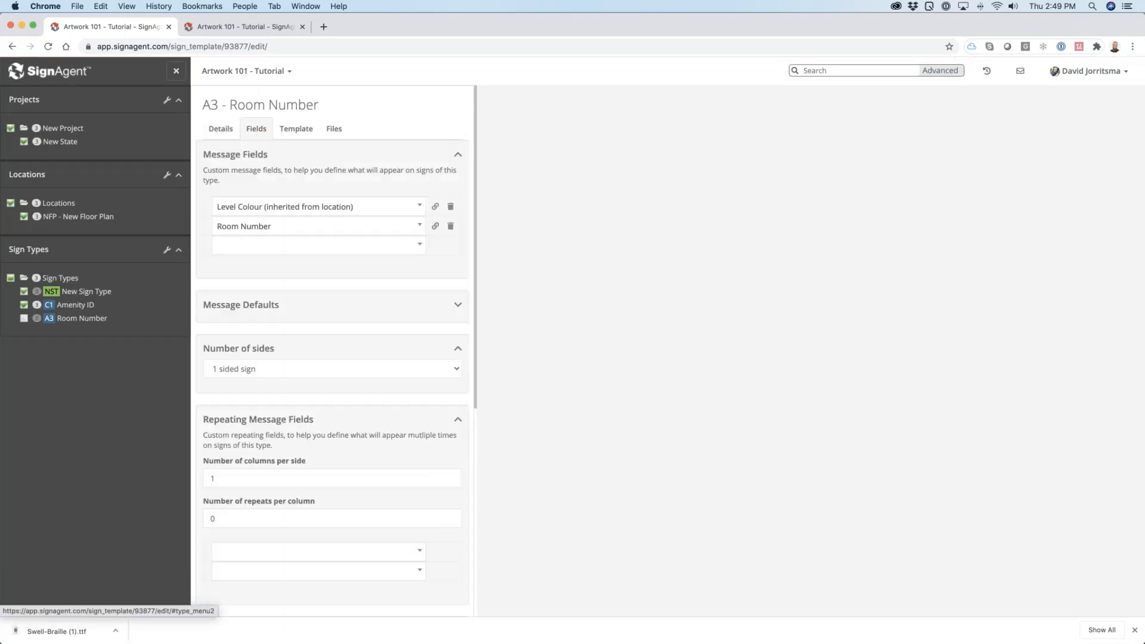
pyautogui.click(248, 249)
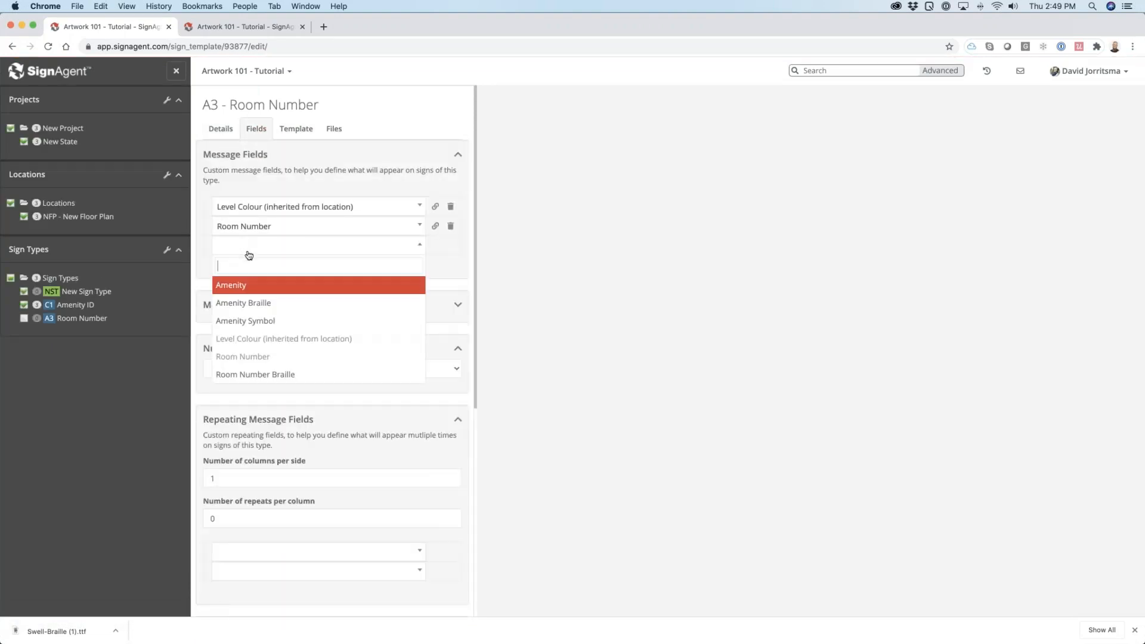
pyautogui.click(247, 375)
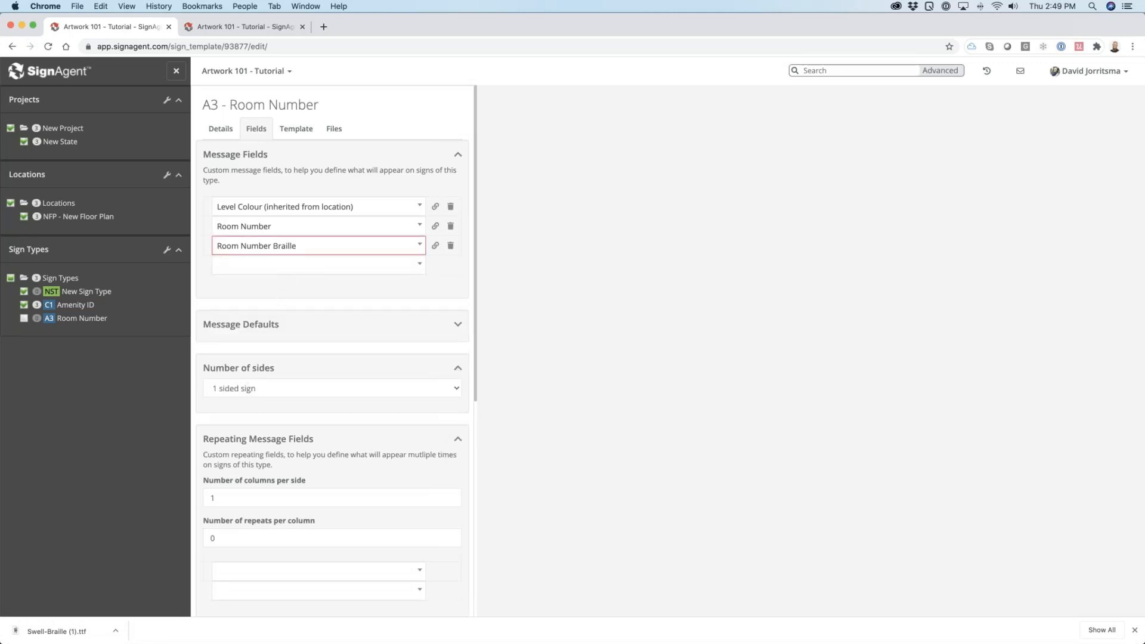
# Step: Replace the A3 sign type's SVG template with Template_A3.svg from the Artwork - 101 Templates folder and save
pyautogui.click(297, 132)
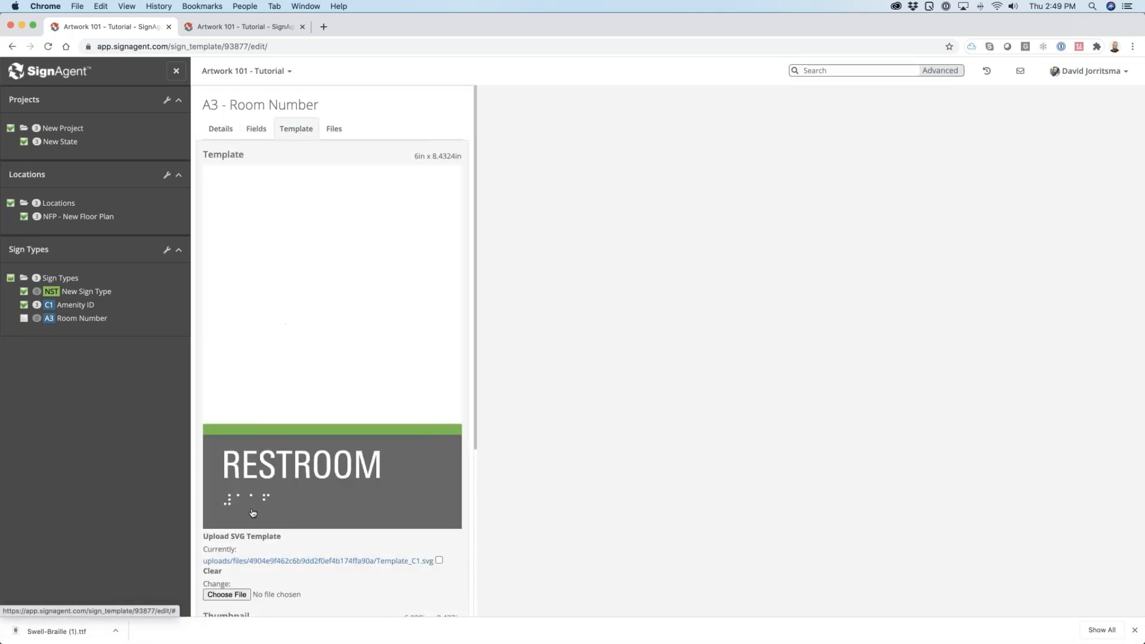
pyautogui.click(228, 593)
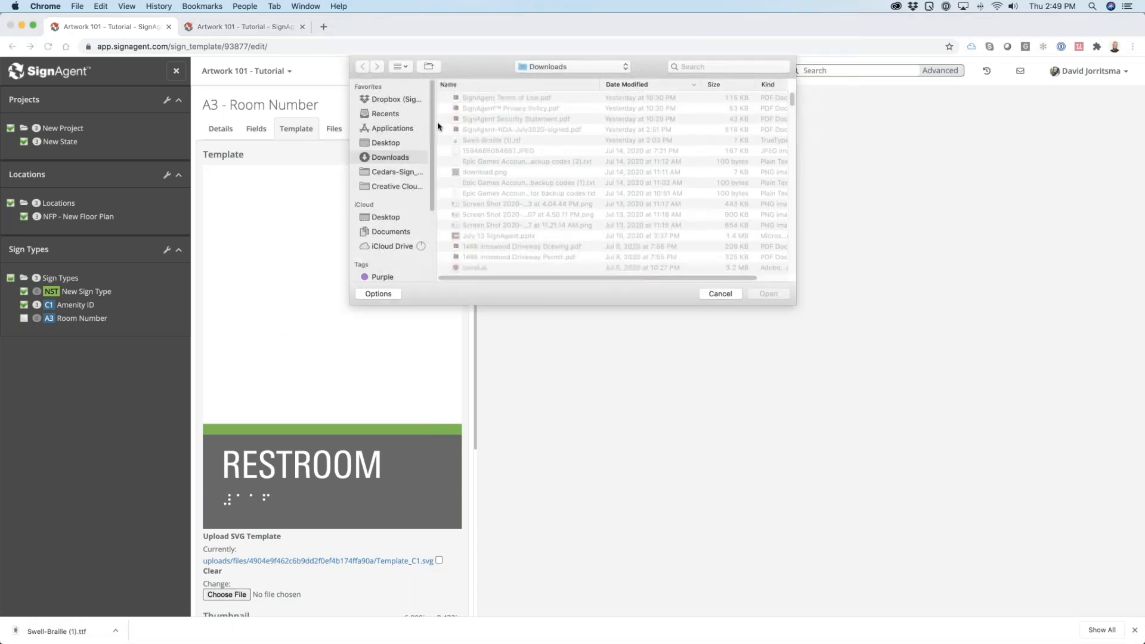
pyautogui.press('Escape')
pyautogui.press('super+Tab')
pyautogui.press('super+Tab')
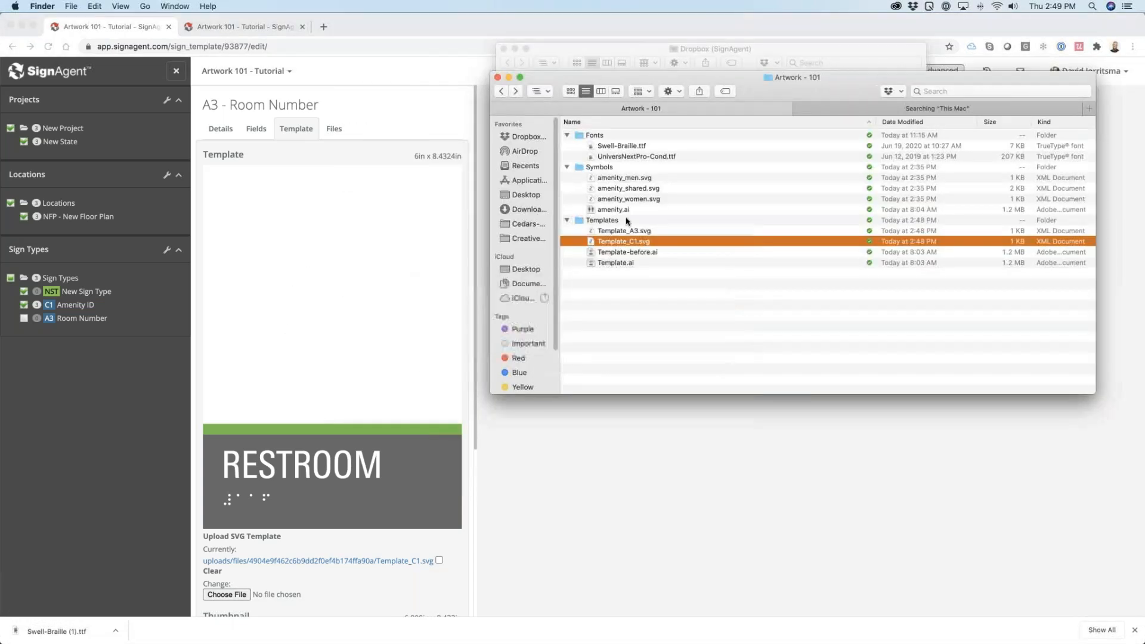
pyautogui.moveTo(626, 231); pyautogui.dragTo(233, 596)
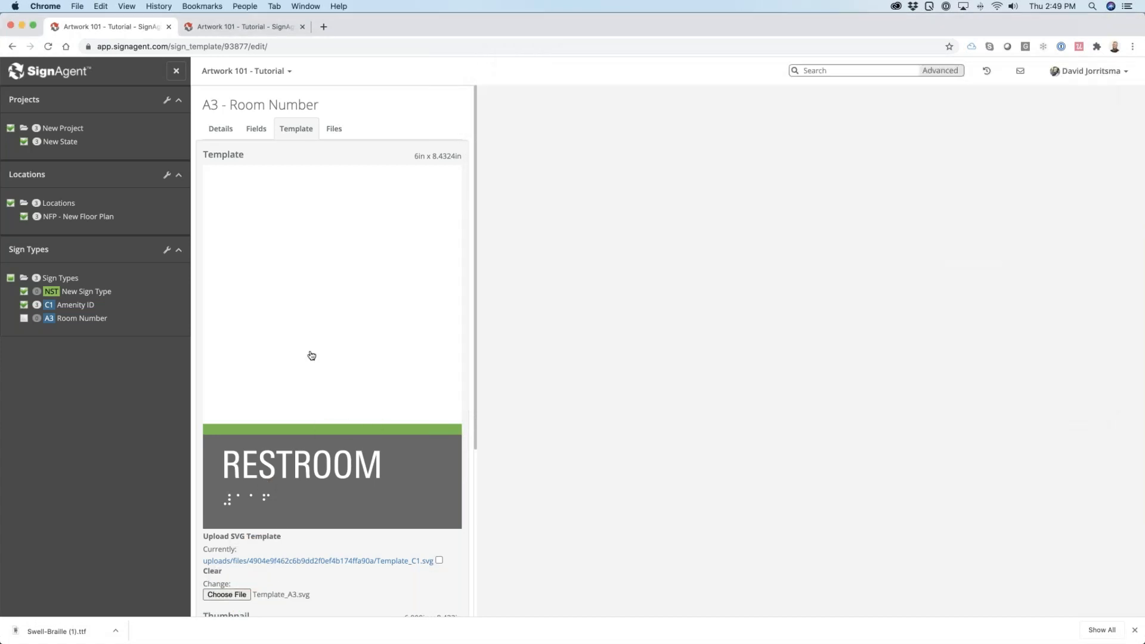
pyautogui.click(310, 358)
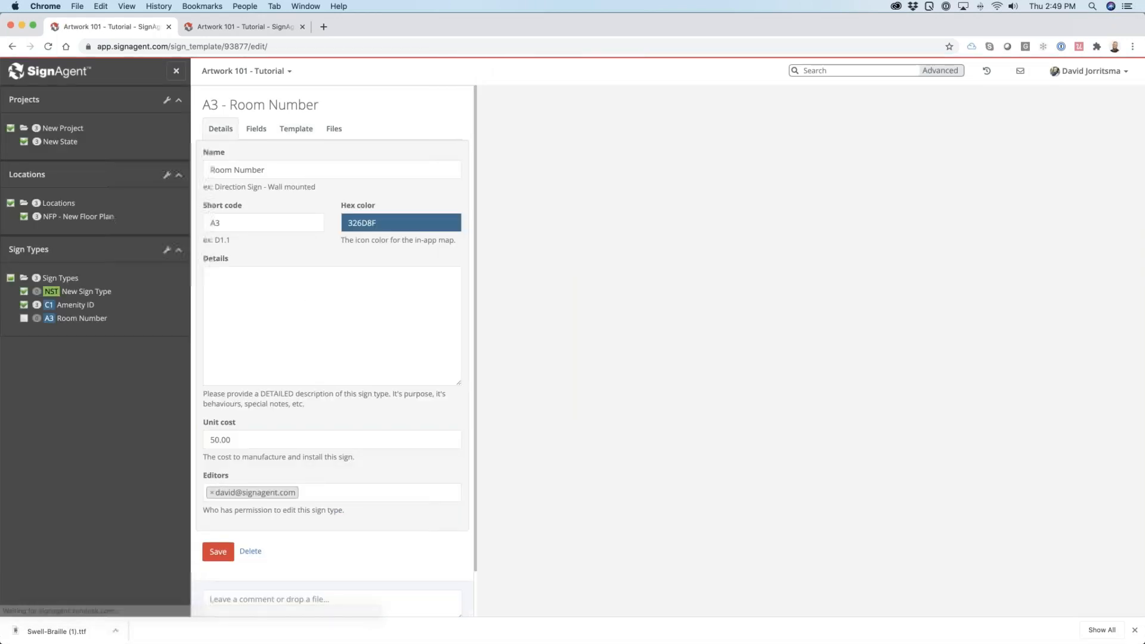
pyautogui.click(303, 128)
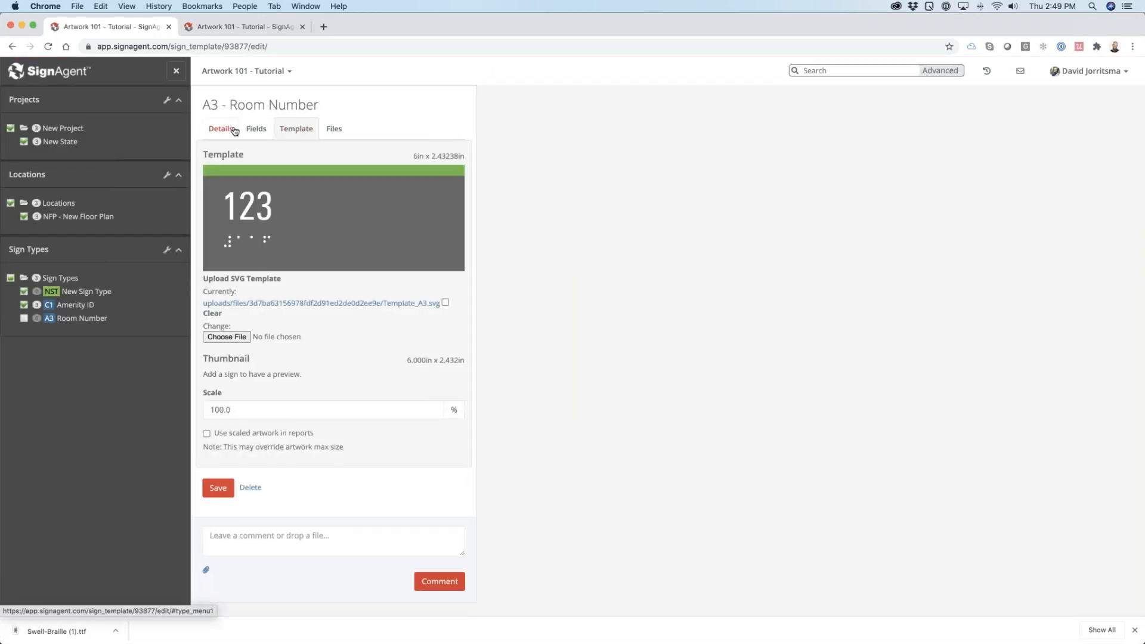
# Step: Add a sign of type A3 - Room Number on the NFP floor plan at the EX. ELEC. room door
pyautogui.click(74, 217)
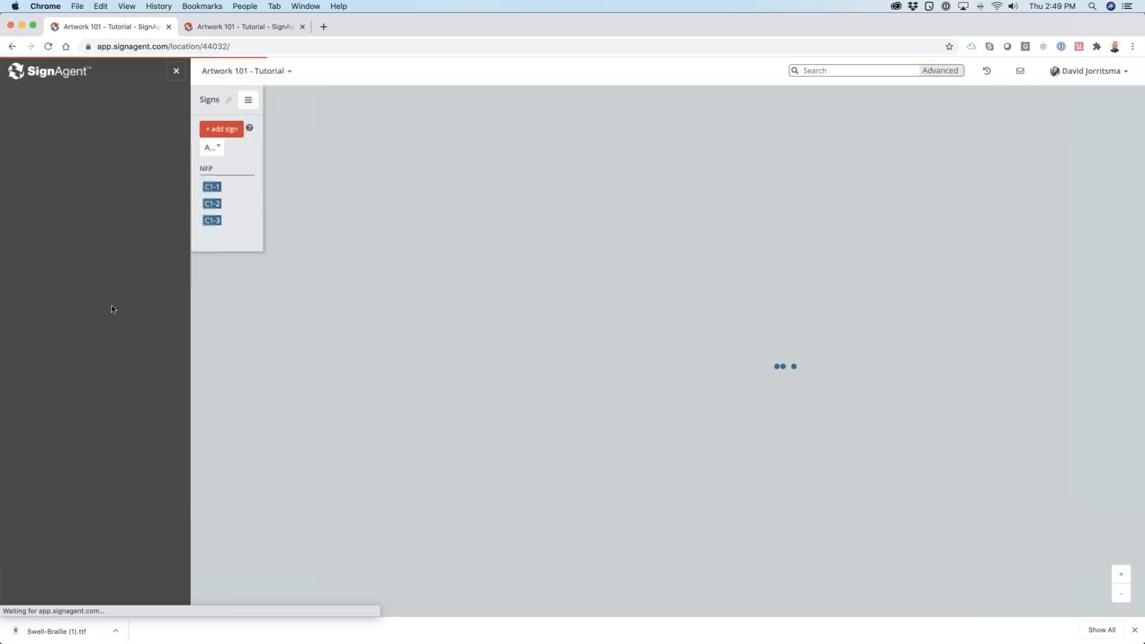
pyautogui.scroll(5, 719, 331)
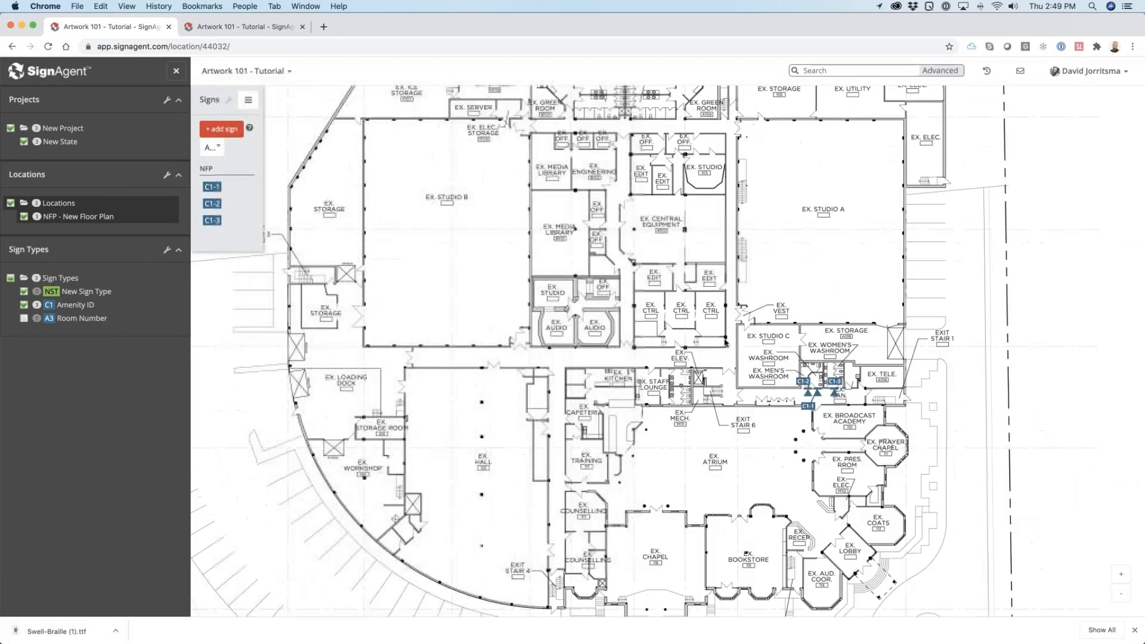
pyautogui.moveTo(847, 542); pyautogui.dragTo(780, 410)
pyautogui.scroll(4, 780, 410)
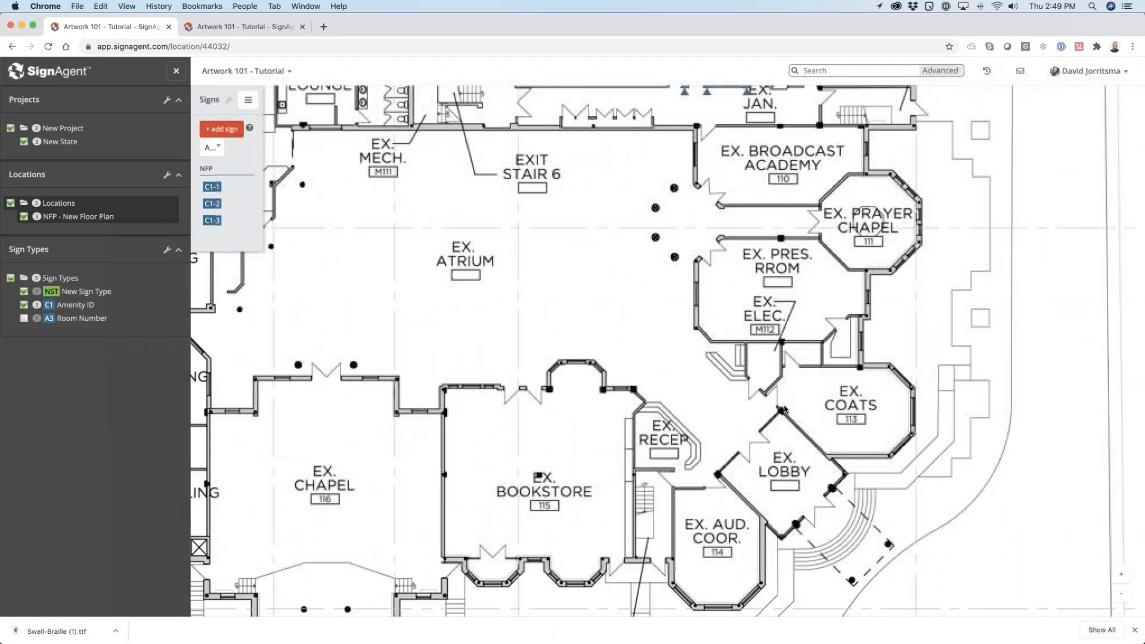
pyautogui.scroll(2, 780, 410)
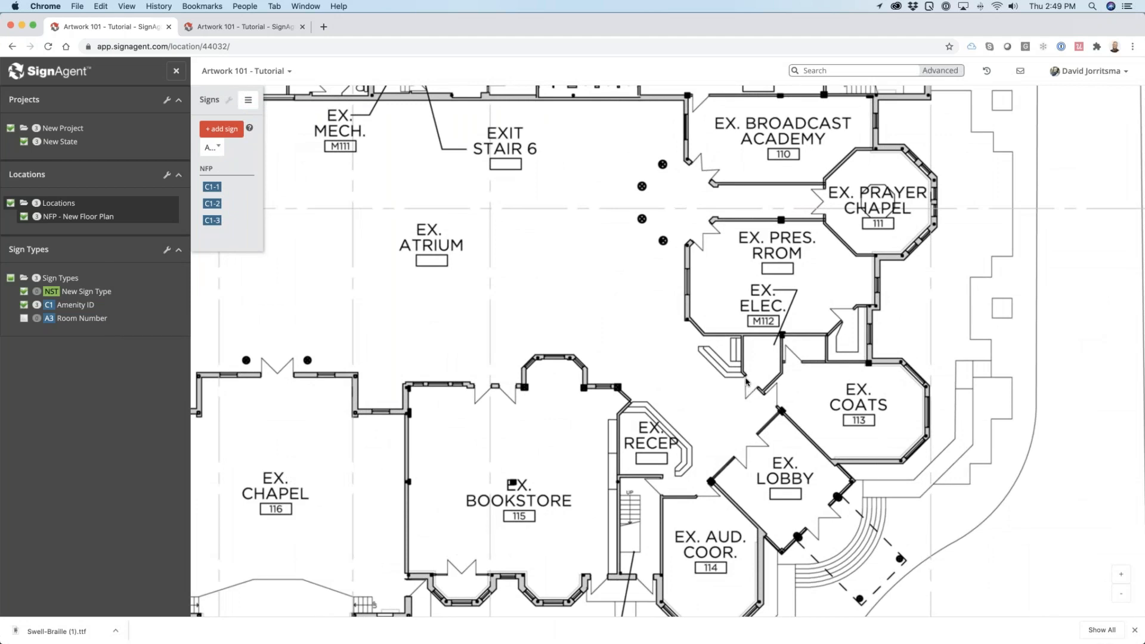
pyautogui.click(745, 379)
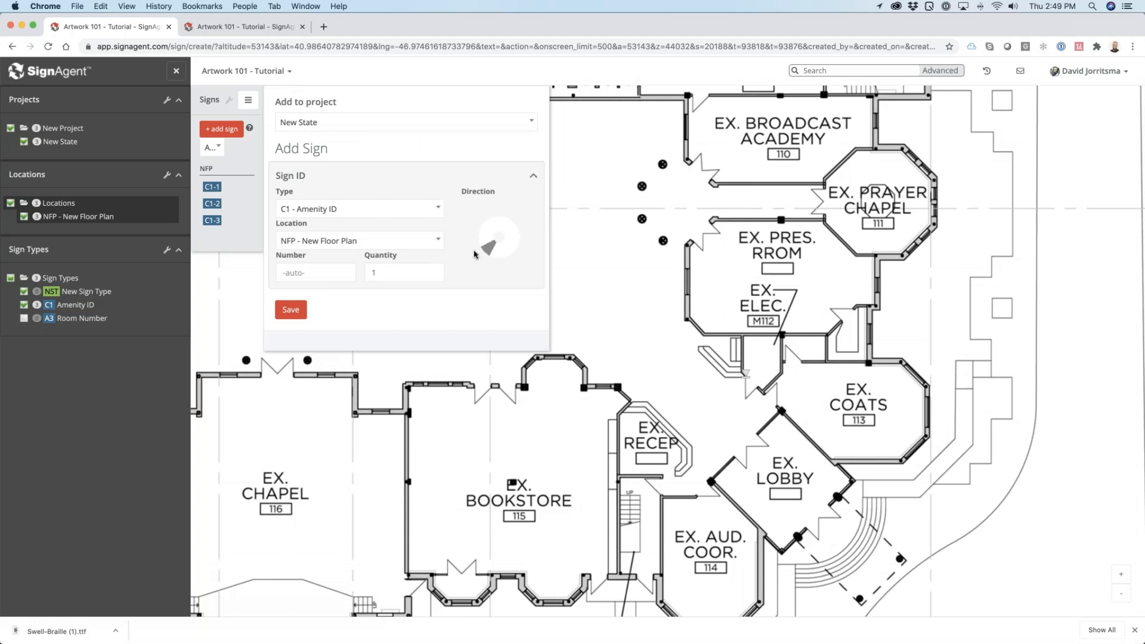
pyautogui.click(320, 209)
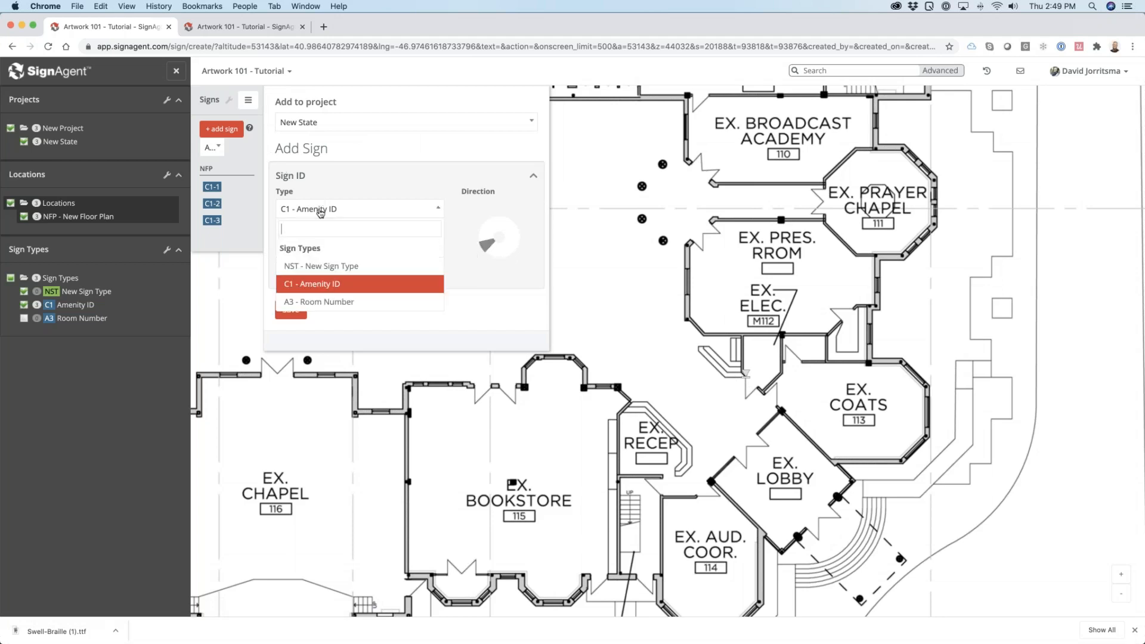
pyautogui.click(305, 302)
pyautogui.click(304, 308)
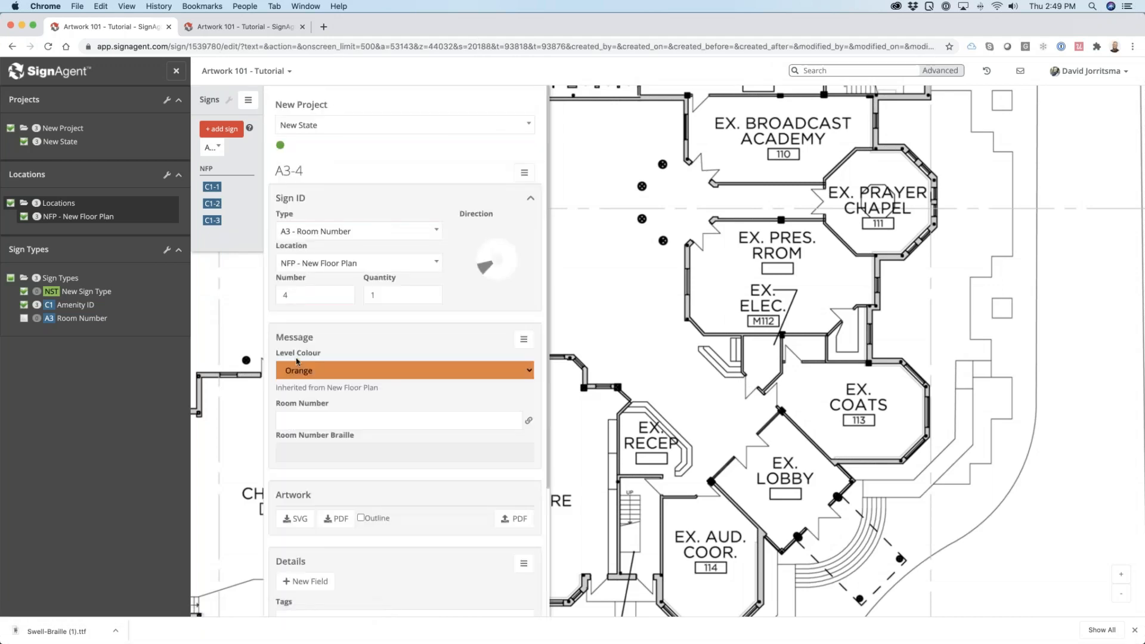
# Step: Set the new sign's Room Number message to M112 and check its generated artwork
pyautogui.click(297, 424)
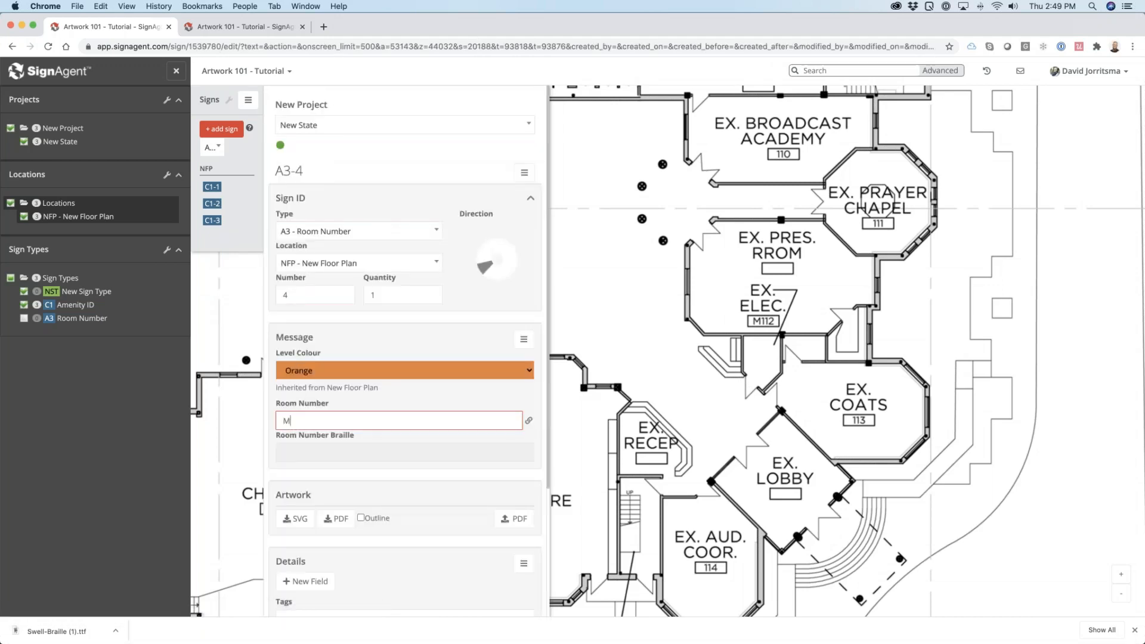
pyautogui.write('M112')
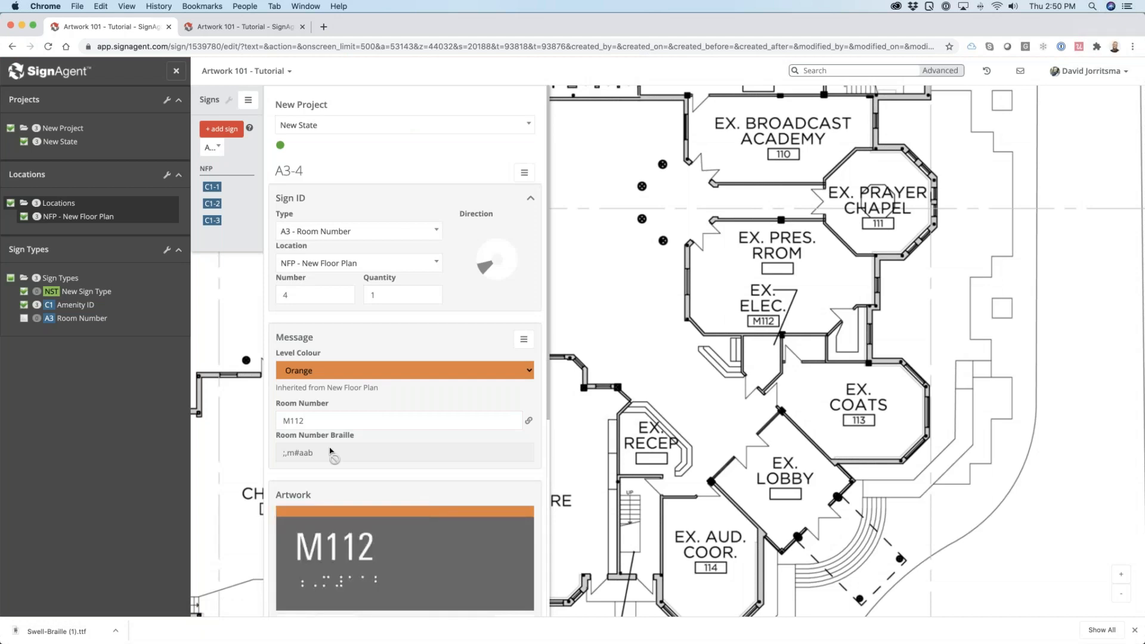
pyautogui.scroll(-3, 329, 451)
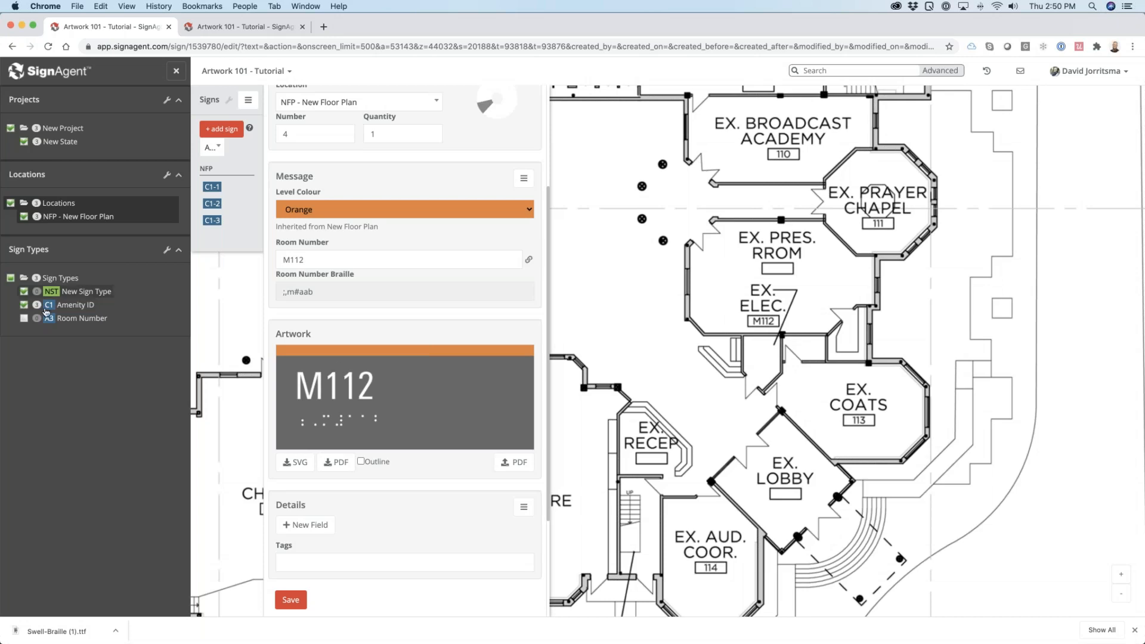
# Step: Include A3 Room Number in the displayed sign types and reorder it above C1 Amenity ID
pyautogui.click(24, 318)
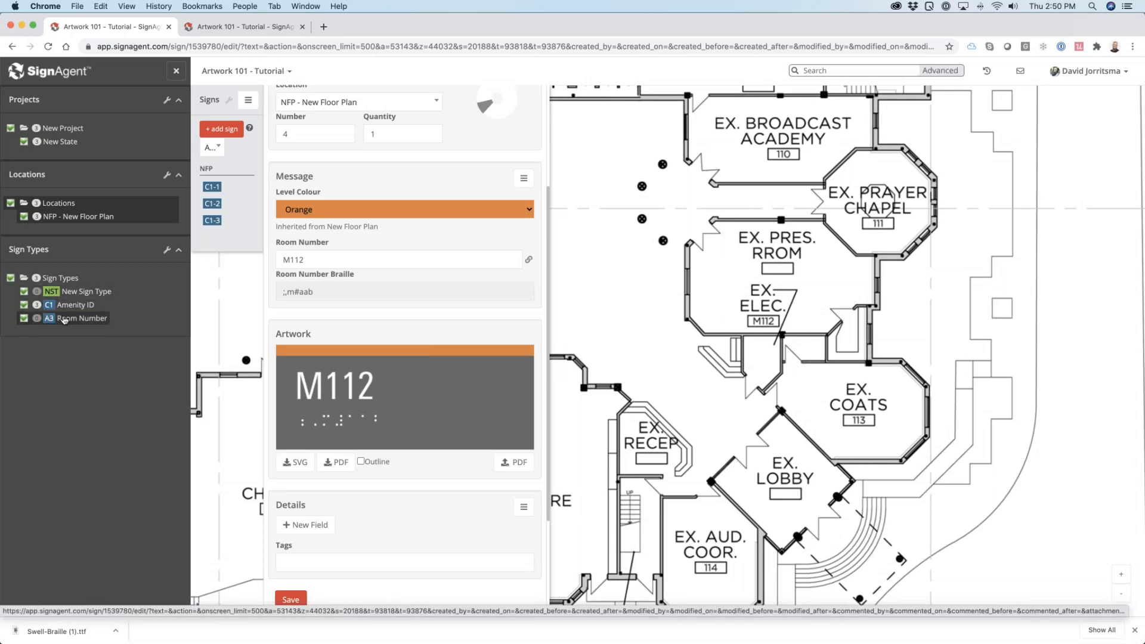
pyautogui.moveTo(70, 304); pyautogui.dragTo(71, 303)
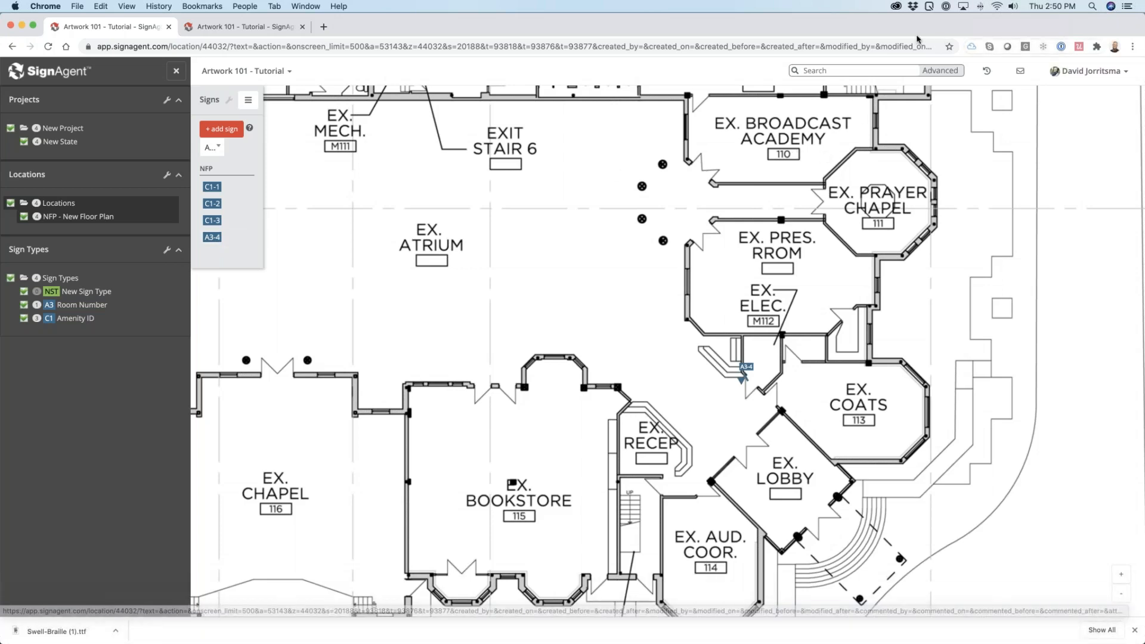
# Step: Open the SignAgent support site, support.signagent.com, in a new browser tab
pyautogui.moveTo(847, 638)
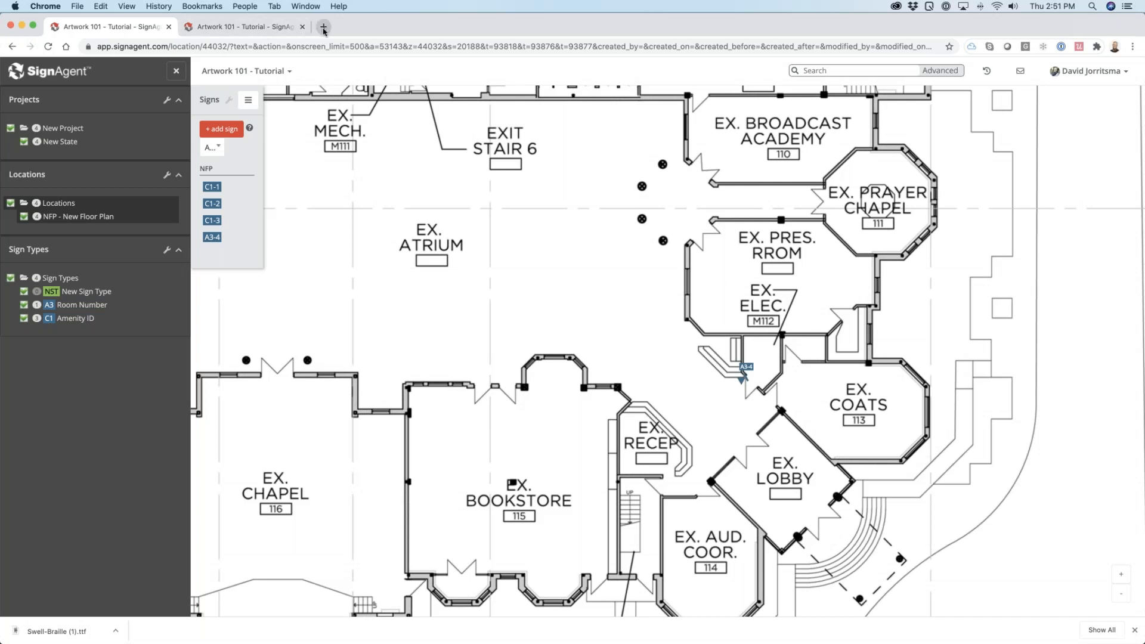
pyautogui.click(267, 28)
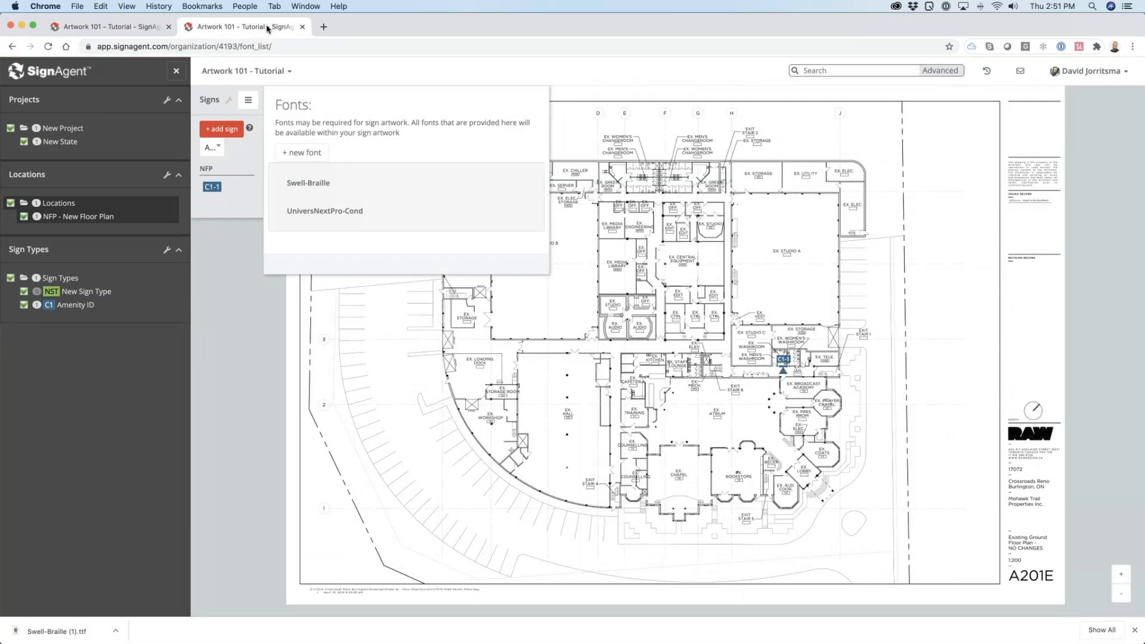
pyautogui.click(324, 26)
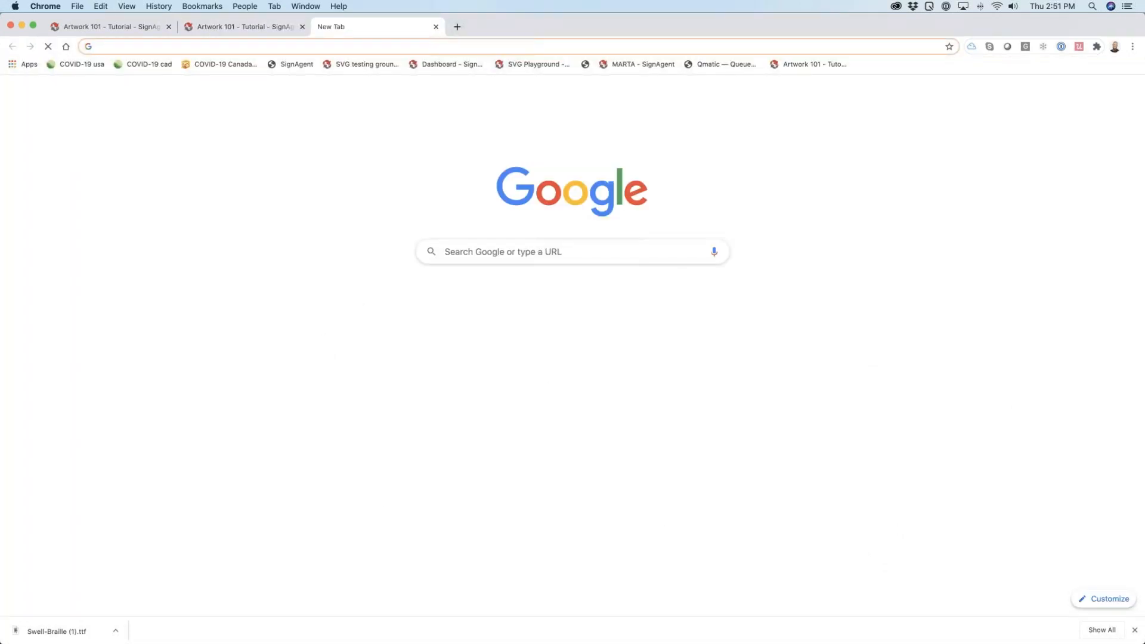
pyautogui.click(308, 45)
pyautogui.write('su')
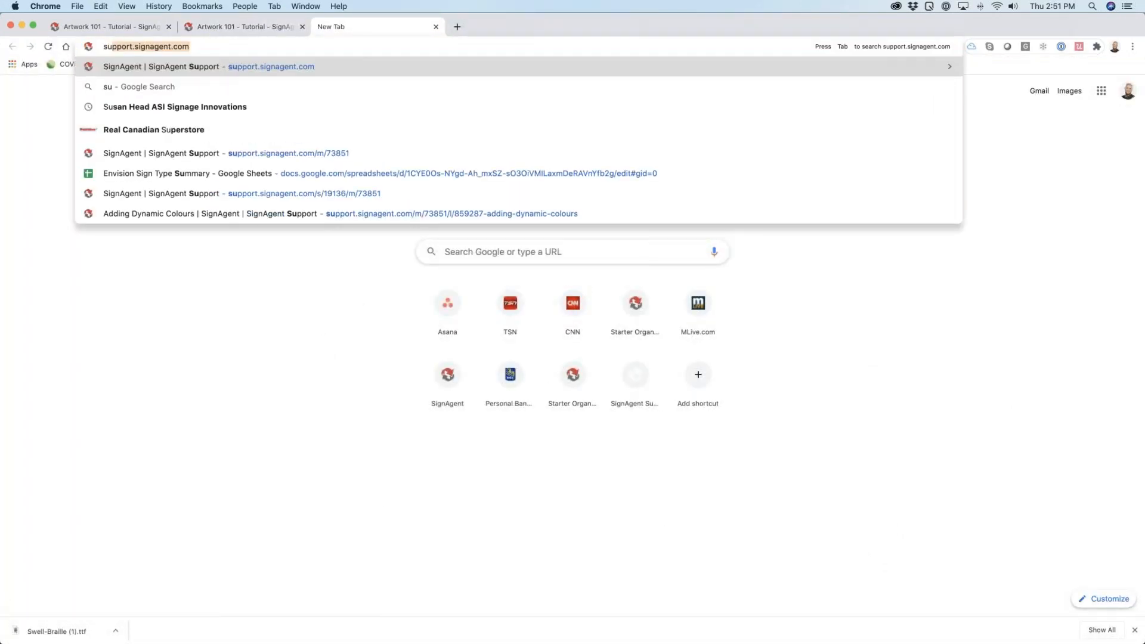
pyautogui.write('pp')
pyautogui.press('Return')
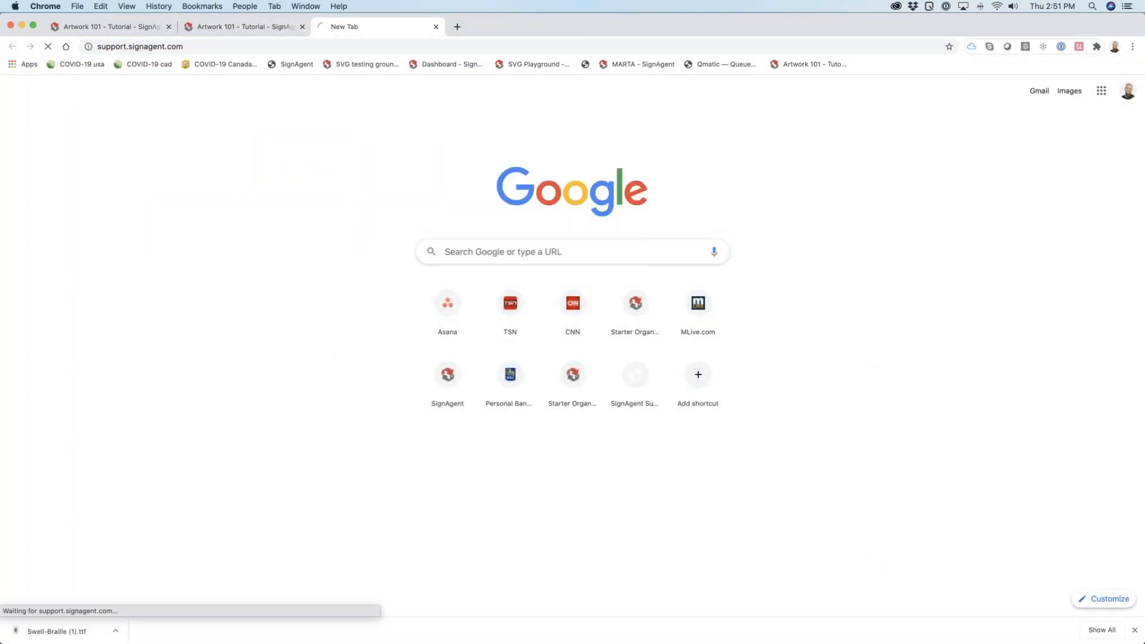
# Step: Search the SignAgent support articles for uppercase
pyautogui.click(290, 218)
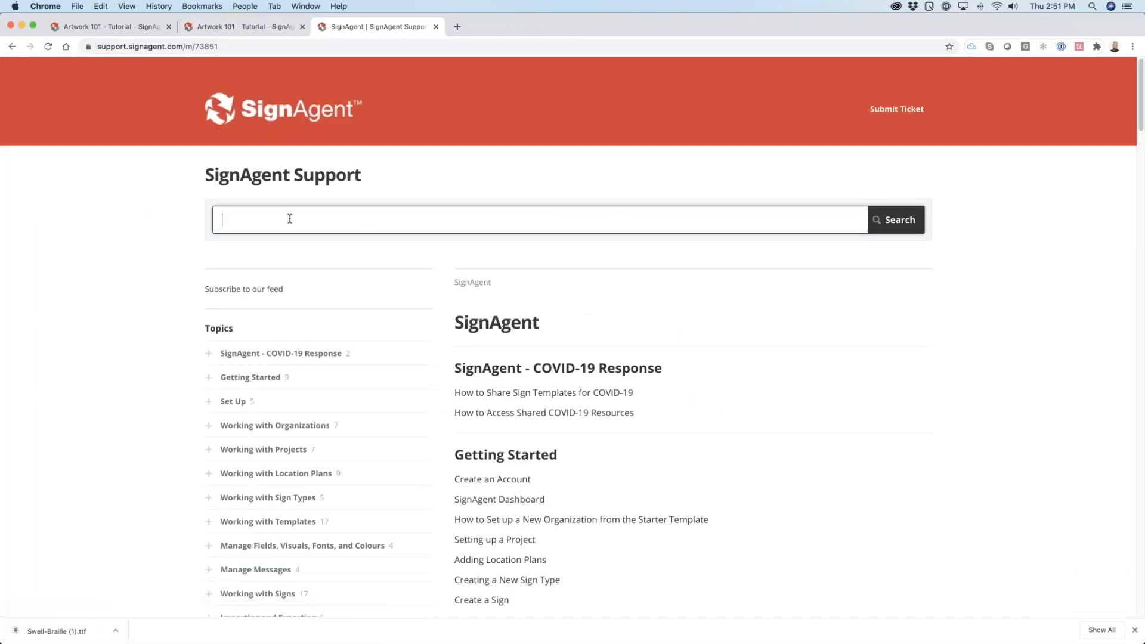
pyautogui.write('uppercase')
pyautogui.press('Return')
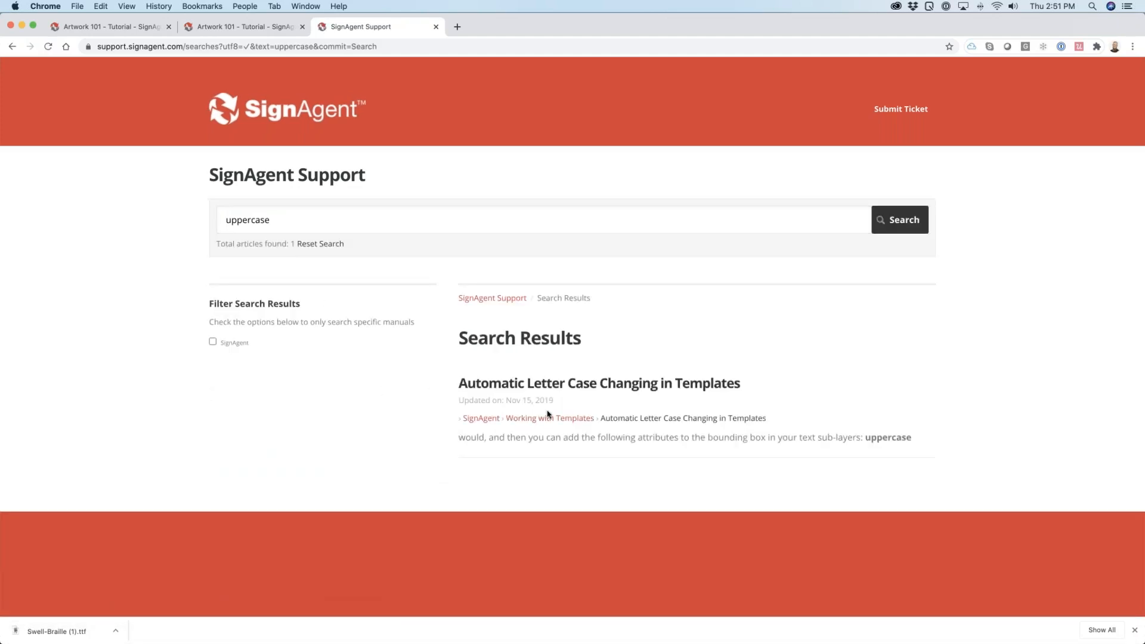
# Step: Open the Automatic Letter Case Changing in Templates article and examine the attributes for changing text case, especially uppercase
pyautogui.click(640, 420)
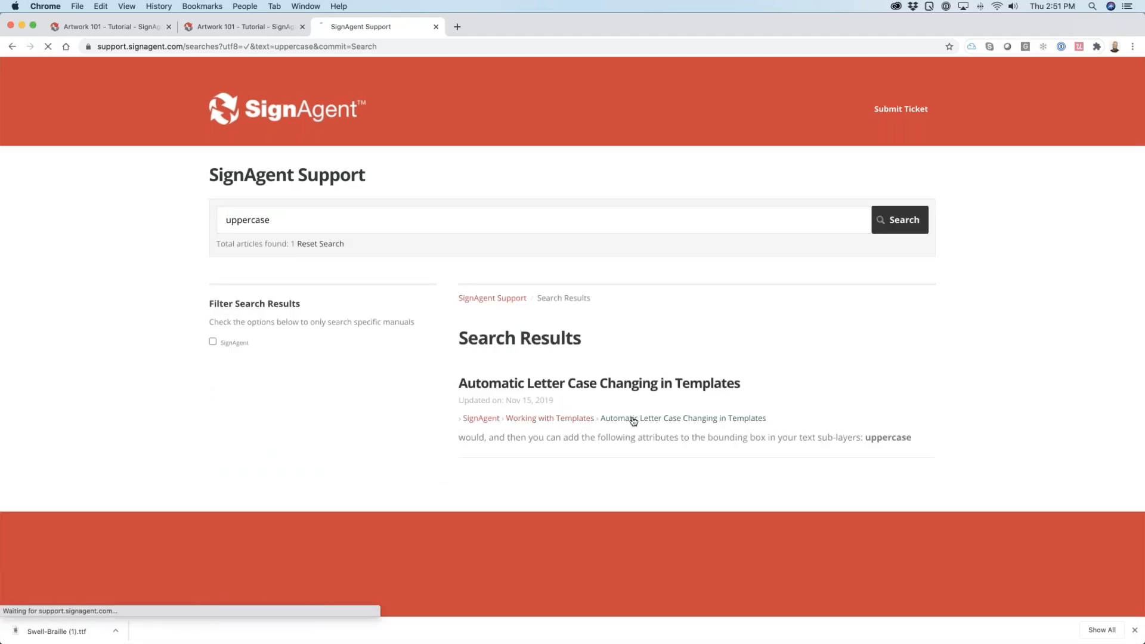
pyautogui.scroll(-3, 640, 420)
pyautogui.scroll(-5, 772, 387)
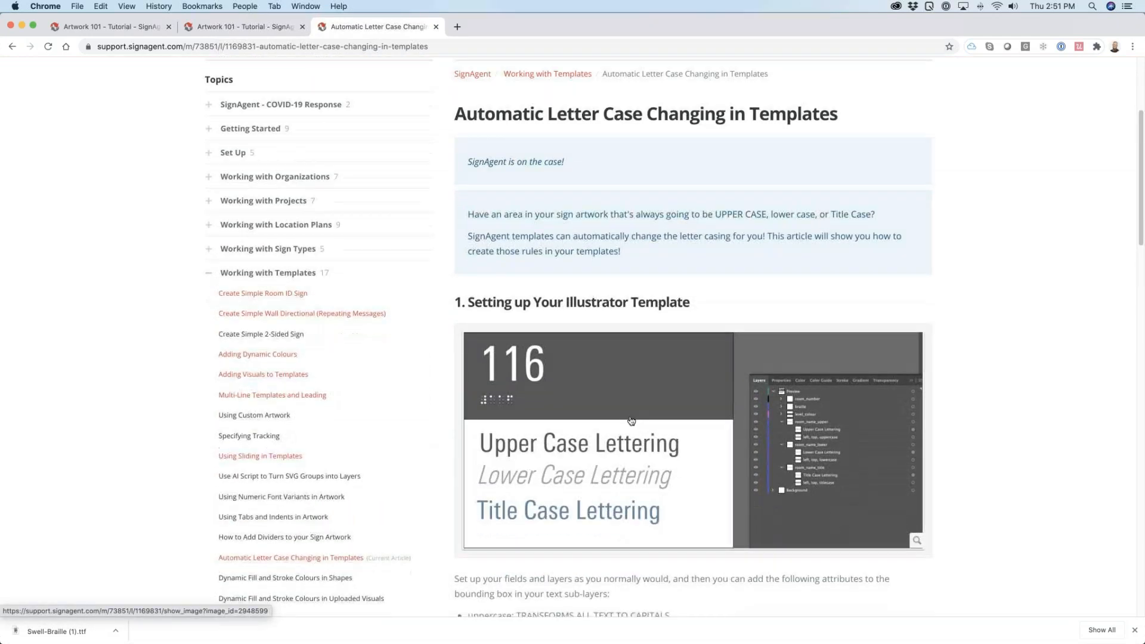
pyautogui.scroll(-5, 655, 449)
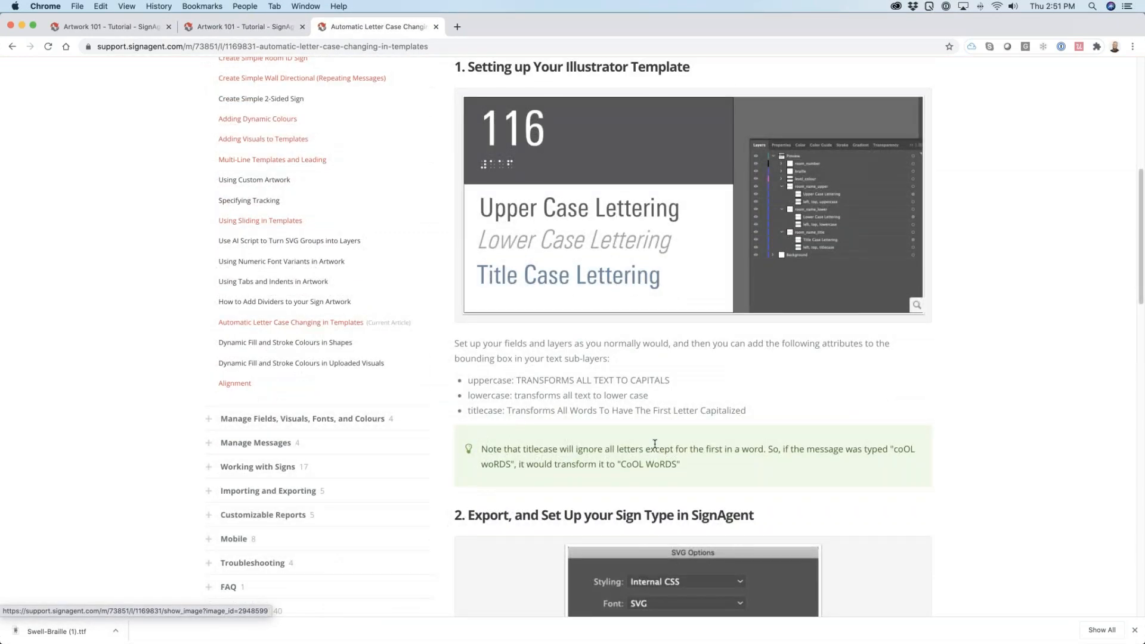
pyautogui.scroll(-13, 693, 334)
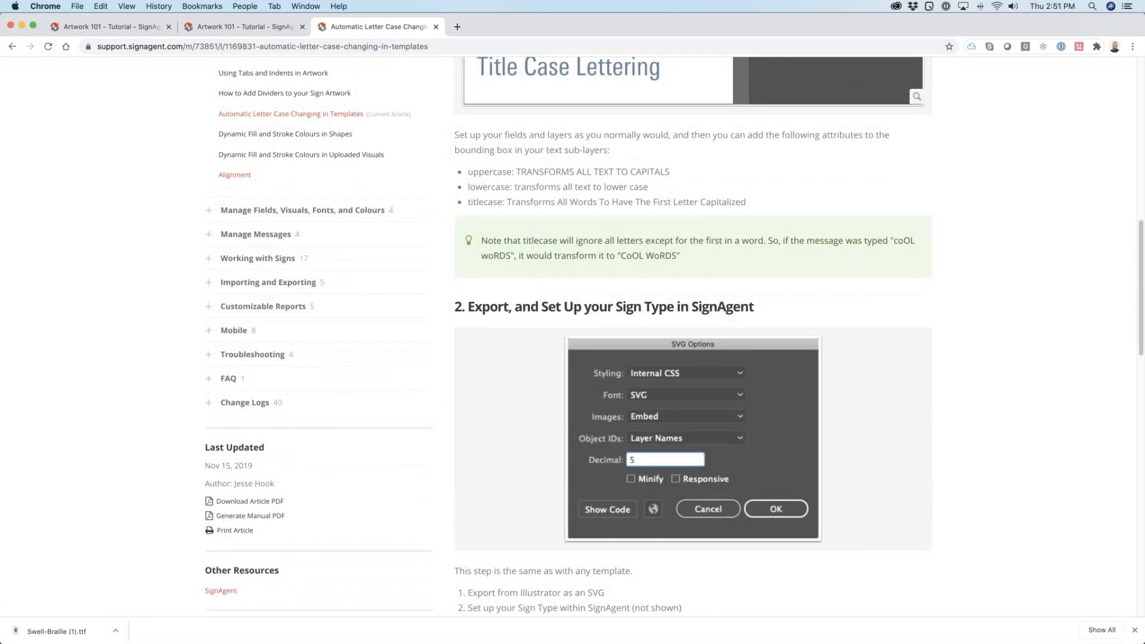
pyautogui.scroll(-7, 693, 334)
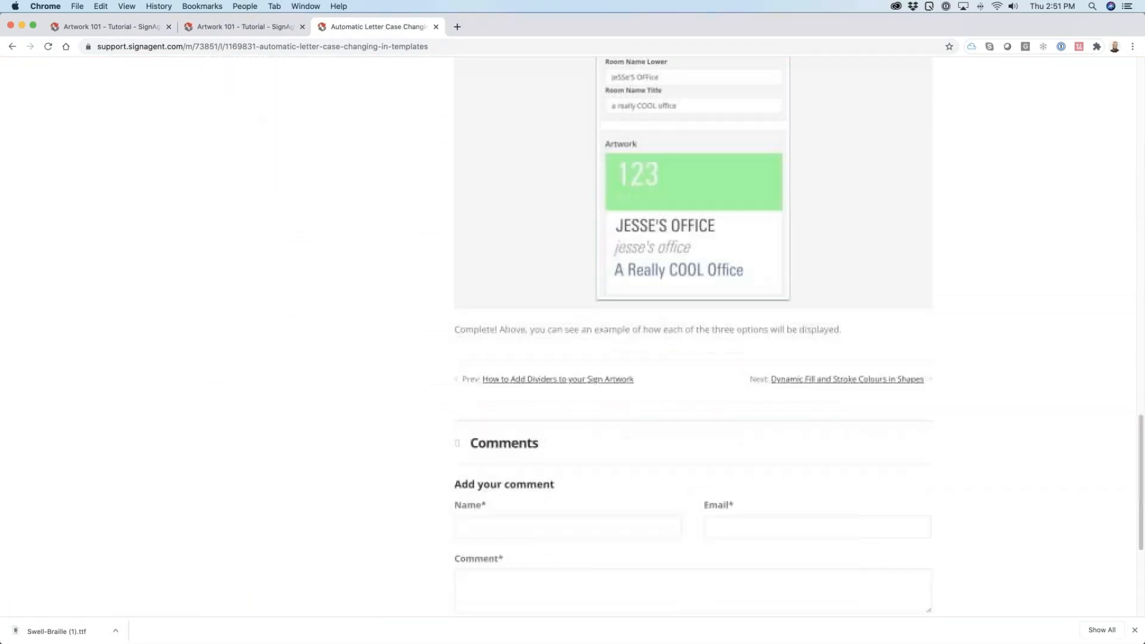
pyautogui.scroll(10, 692, 334)
pyautogui.scroll(9, 692, 334)
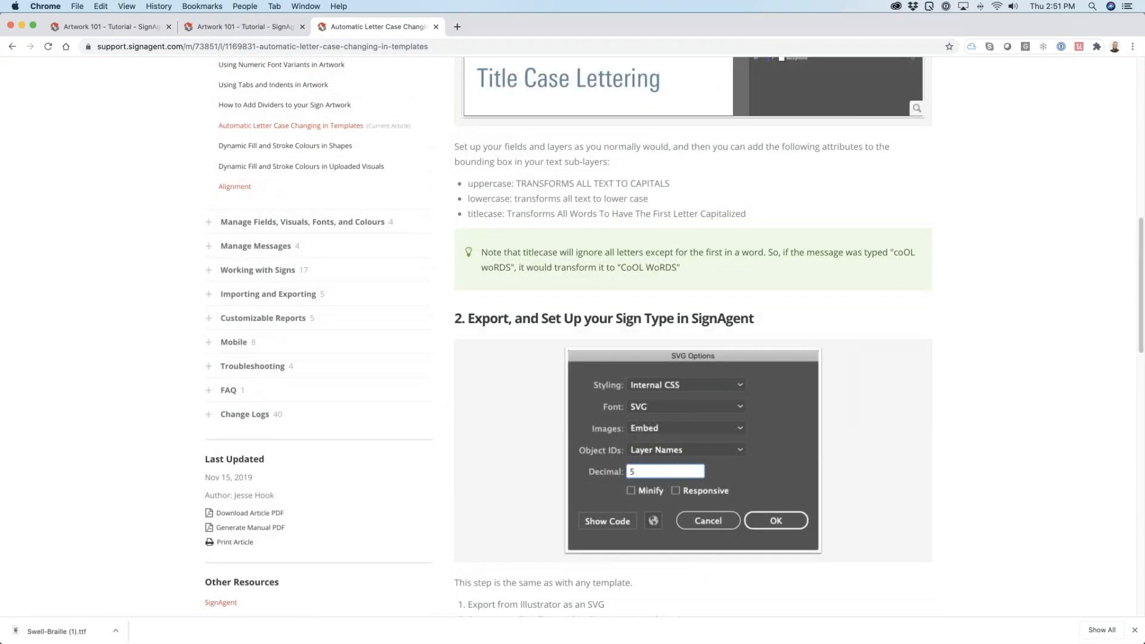
pyautogui.scroll(1, 692, 334)
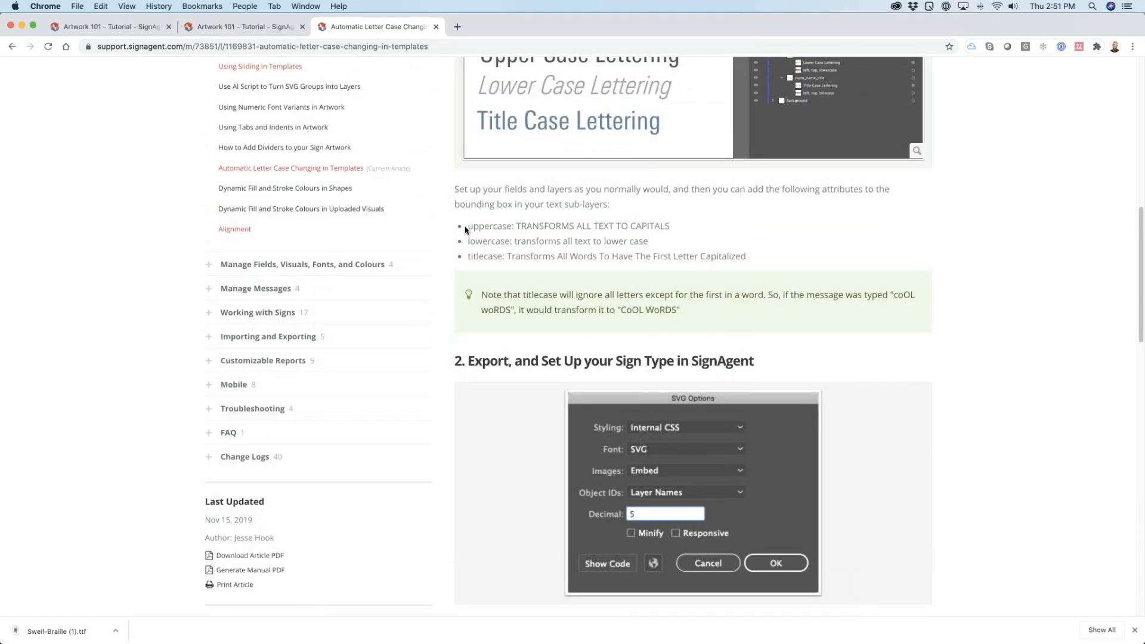
pyautogui.moveTo(467, 226); pyautogui.dragTo(511, 226)
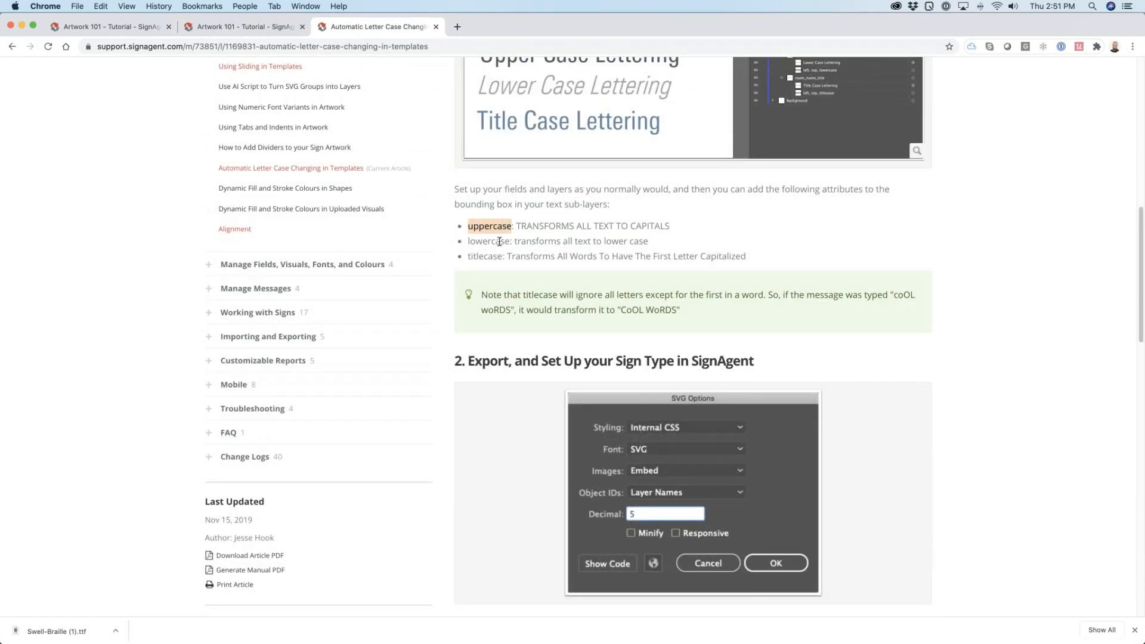
# Step: Switch to Illustrator and rename the RESTROOM text's bounding box in the amenity layer as "left, top, uppercase"
pyautogui.press('super+Tab')
pyautogui.press('super+Tab')
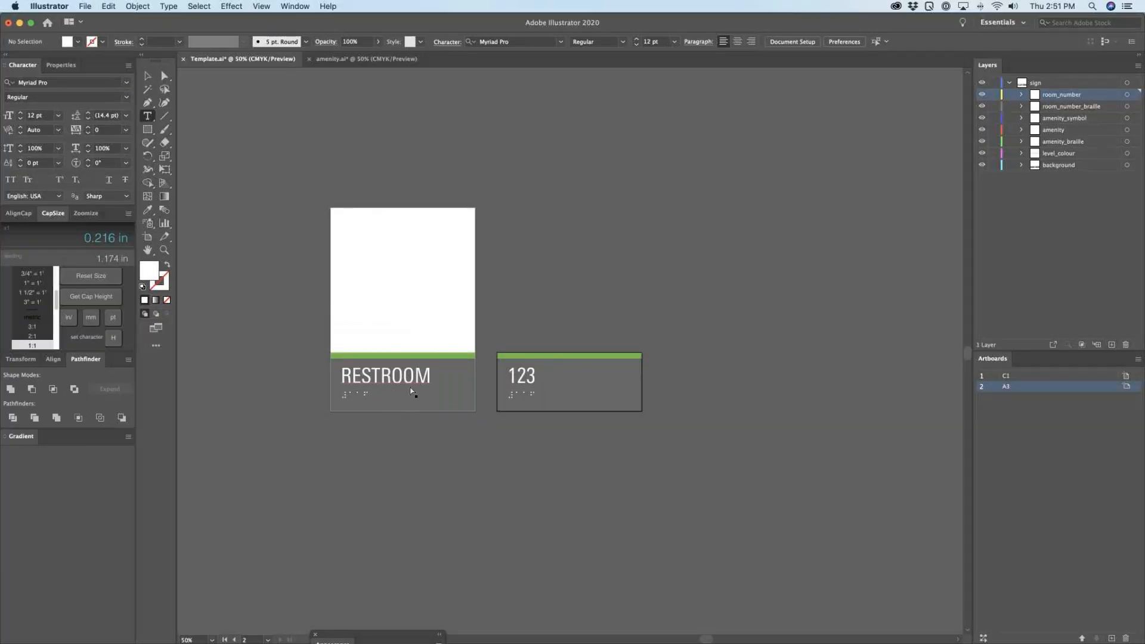
pyautogui.click(441, 390)
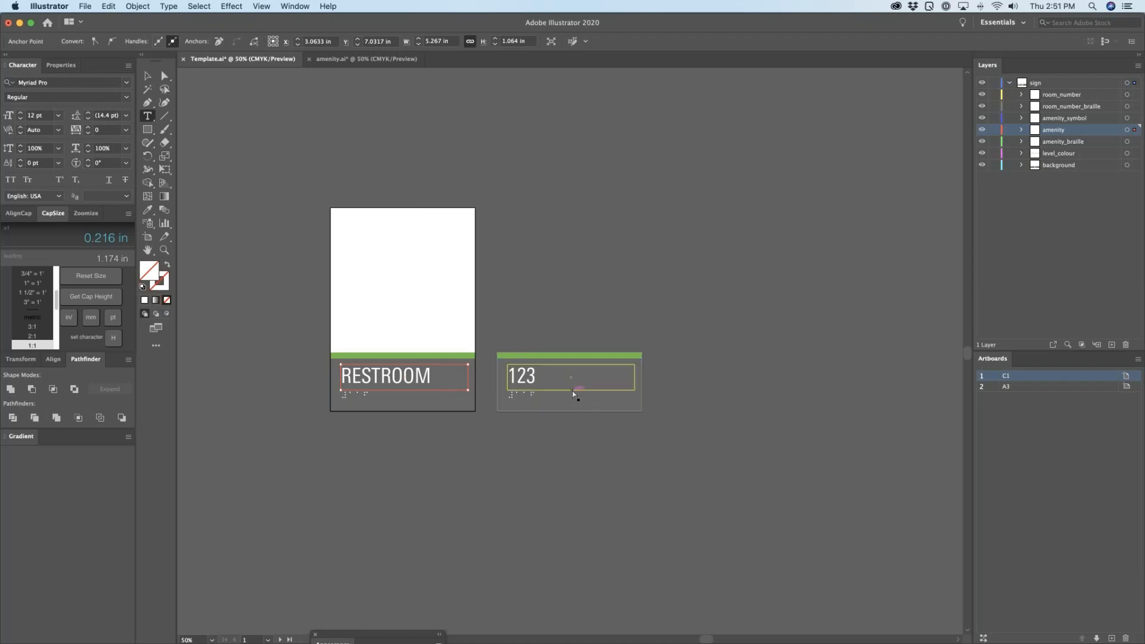
pyautogui.press('Tab')
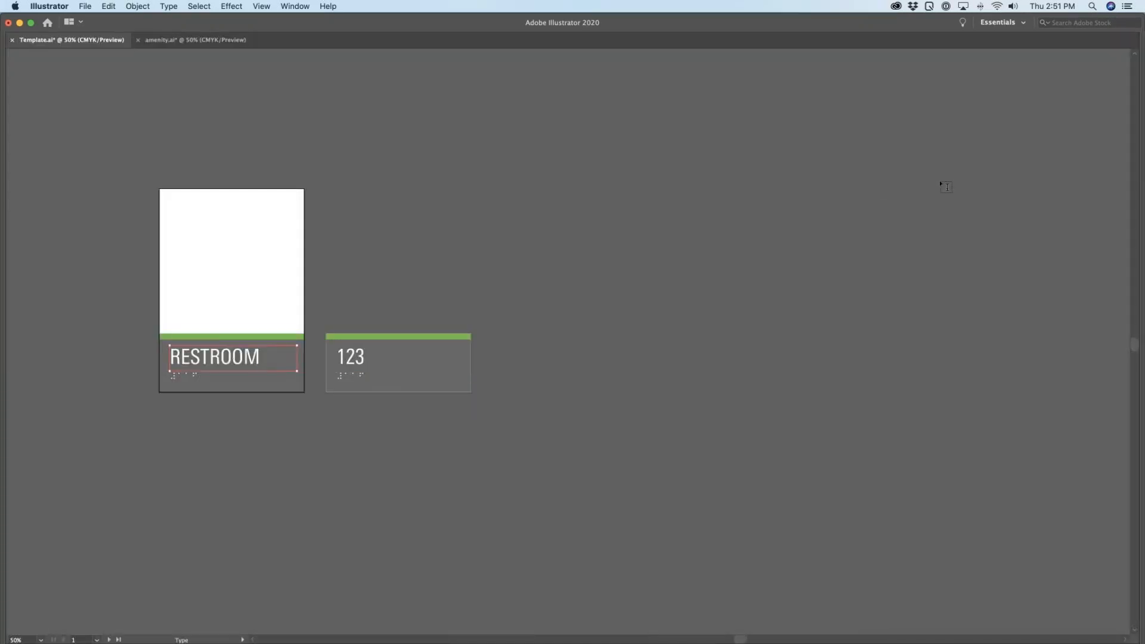
pyautogui.press('Tab')
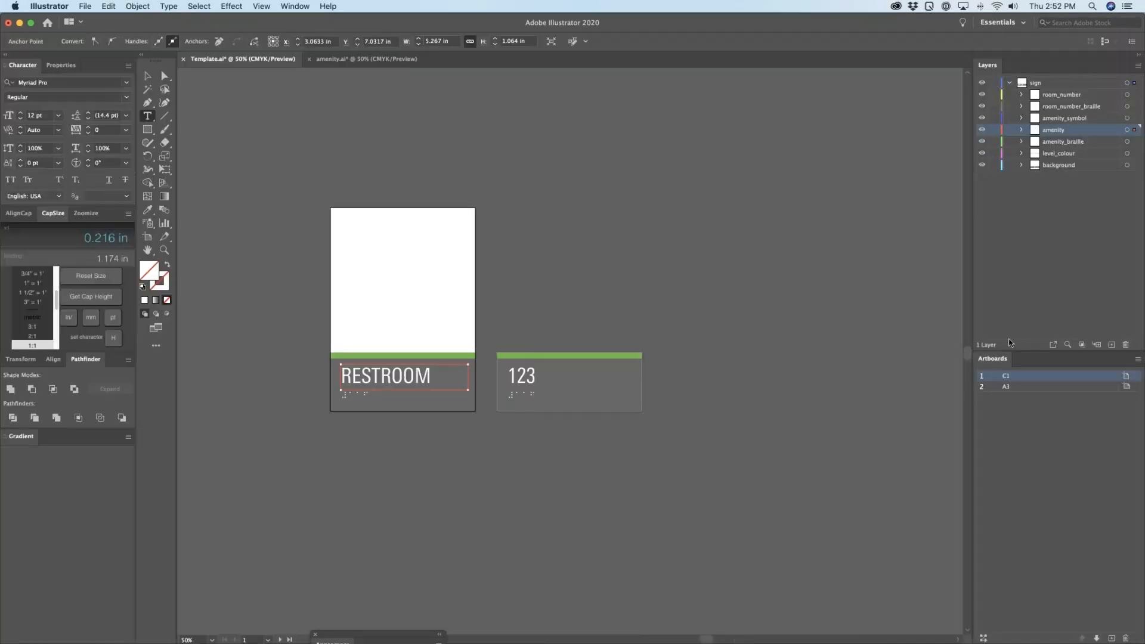
pyautogui.click(1021, 130)
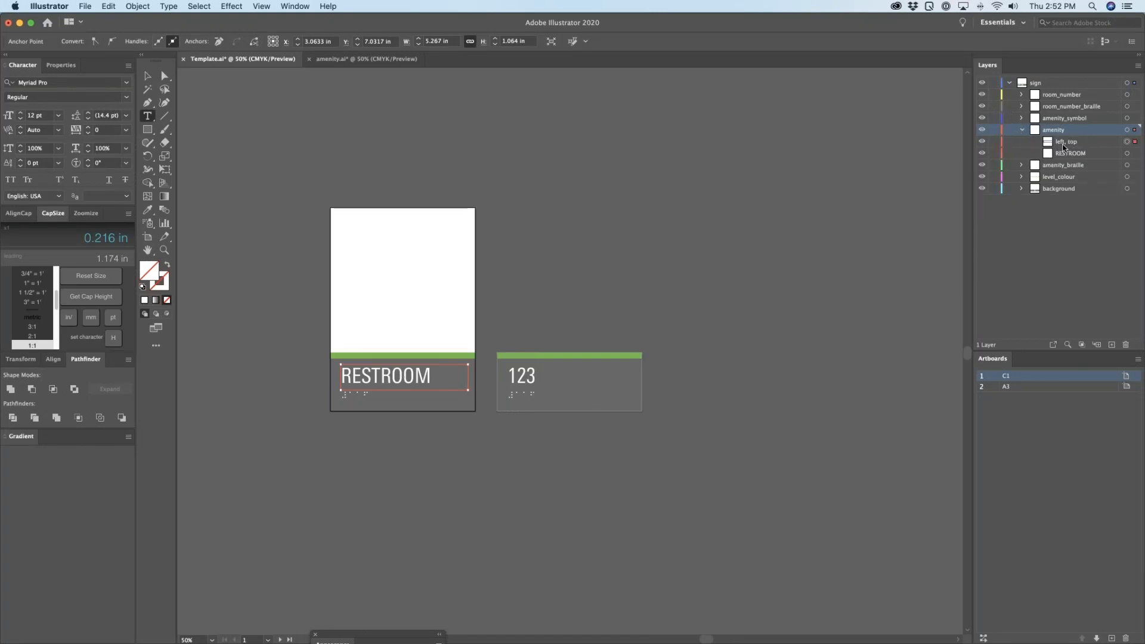
pyautogui.doubleClick(1080, 143)
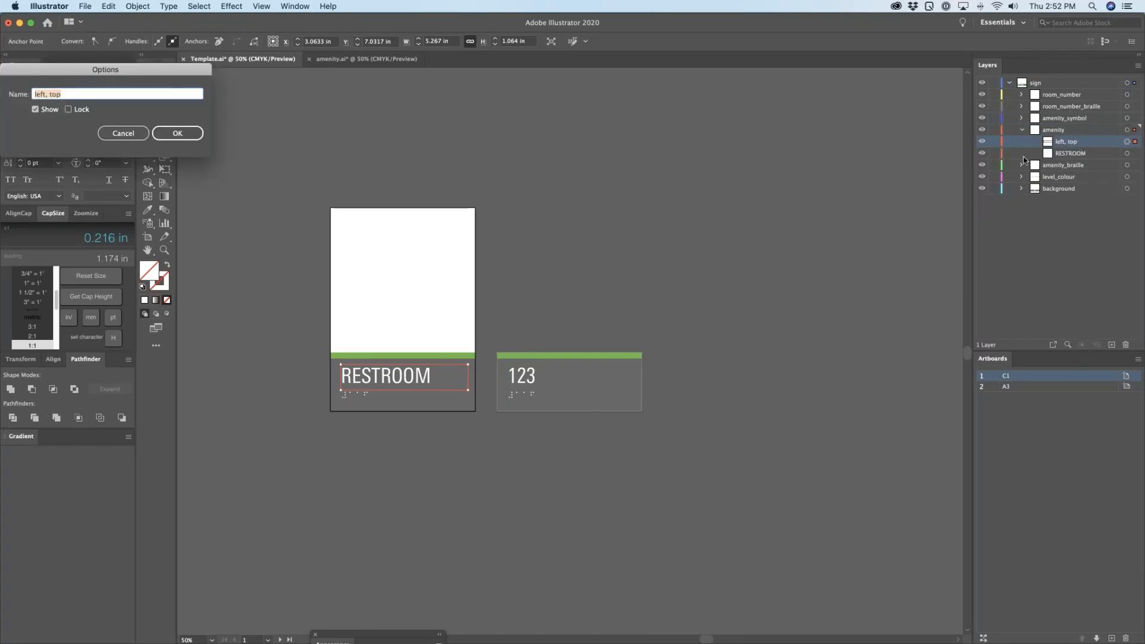
pyautogui.press('Right')
pyautogui.write(', uppercase')
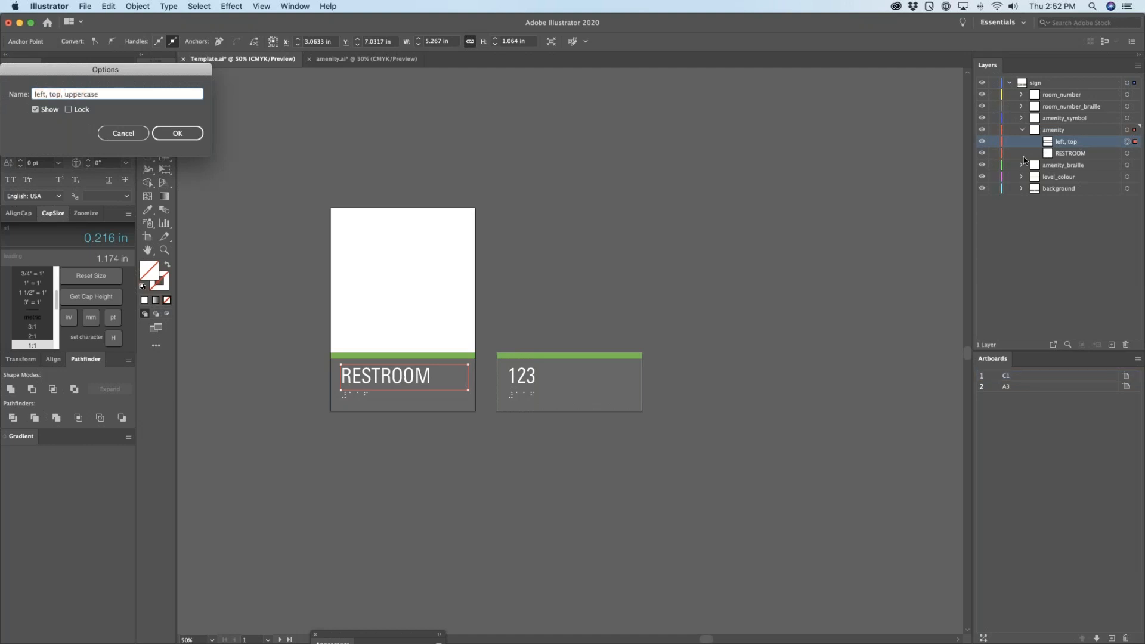
pyautogui.click(177, 133)
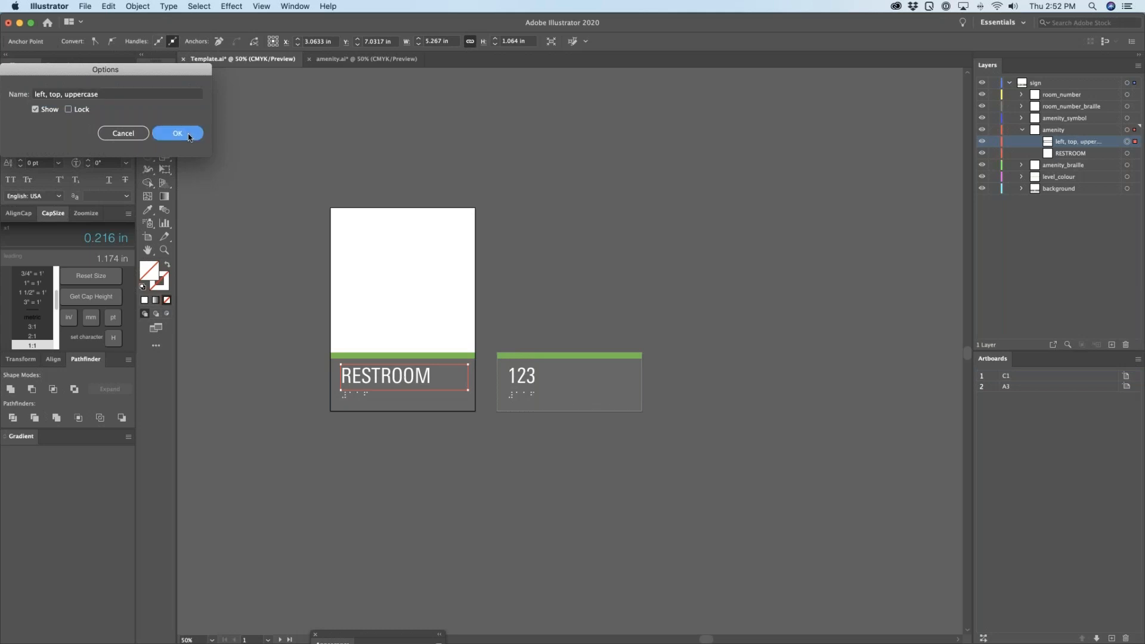
pyautogui.press('super+shift+a')
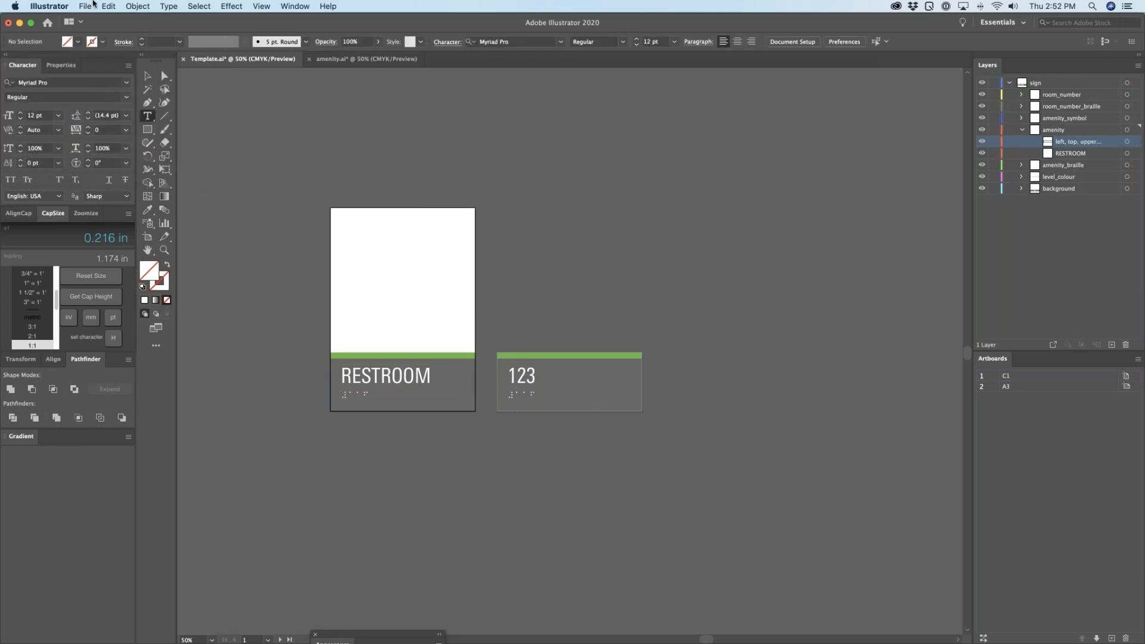
# Step: Export all artboards of the template as SVG into the Templates folder, replacing Template_C1.svg and Template_A3.svg
pyautogui.click(85, 6)
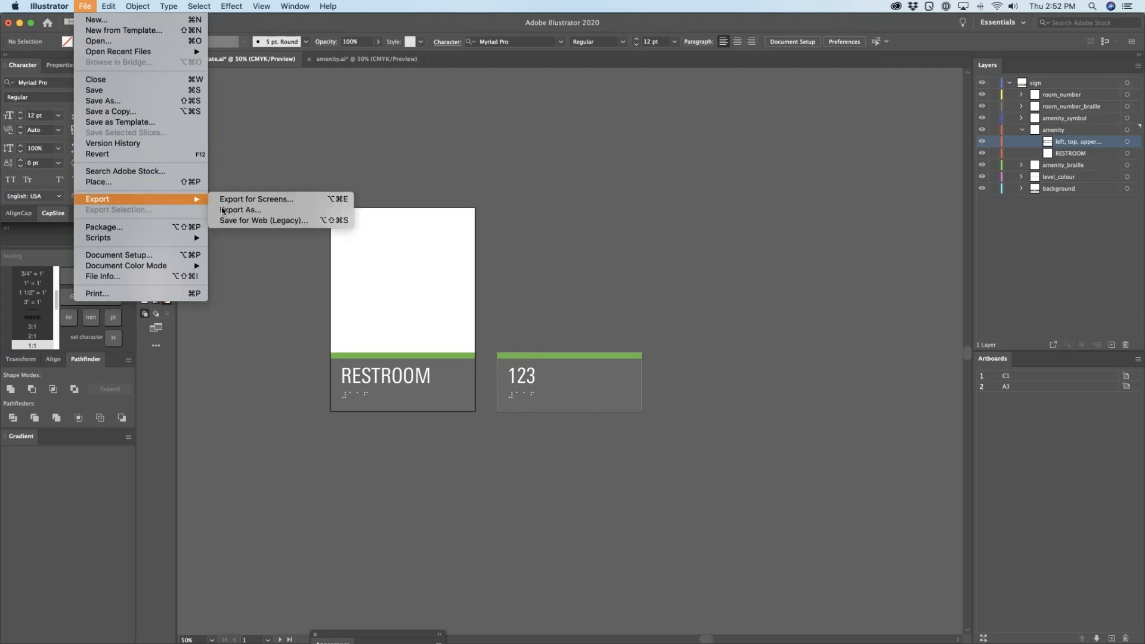
pyautogui.click(225, 211)
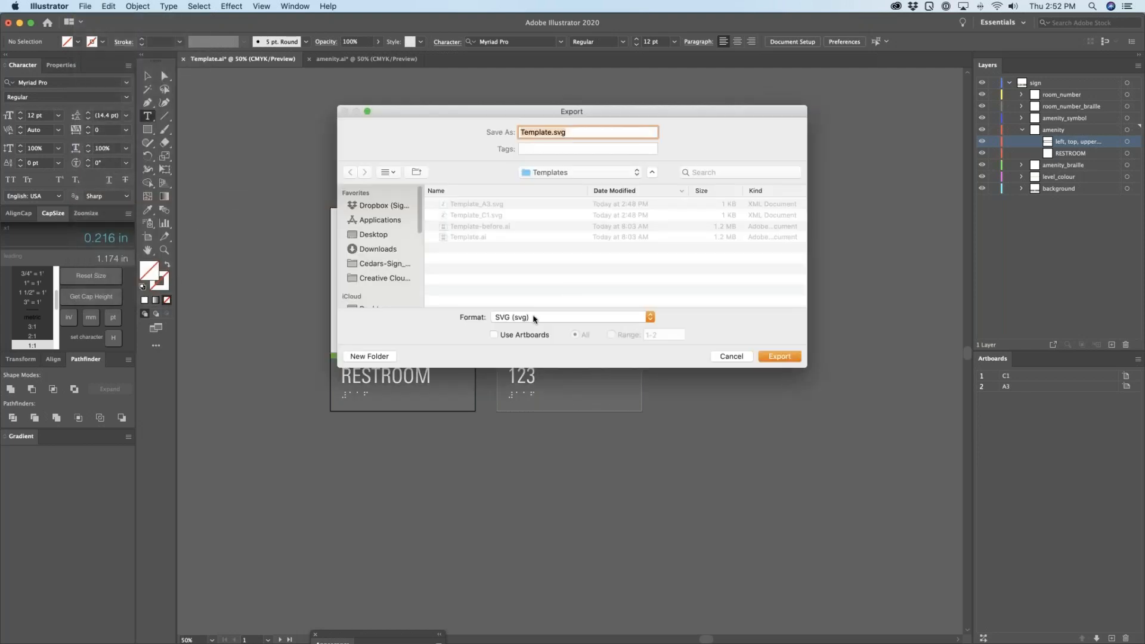
pyautogui.click(505, 335)
pyautogui.click(779, 356)
pyautogui.click(350, 266)
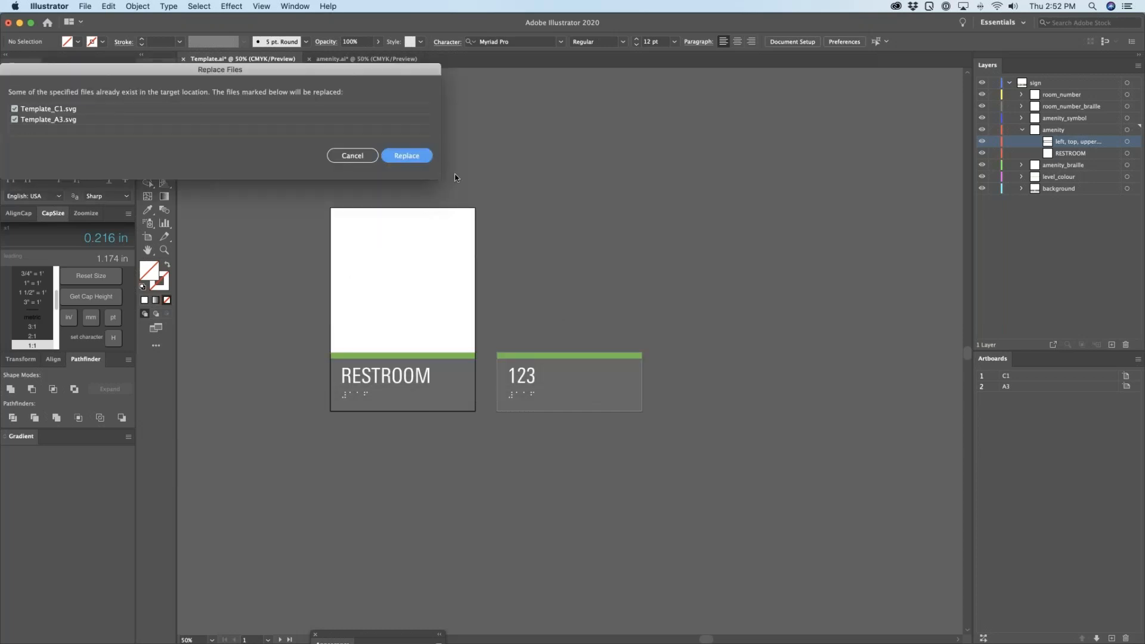
pyautogui.click(428, 157)
# Step: Switch to SignAgent in Chrome and replace the C1 Amenity ID sign type's SVG template with the newly exported Template_C1.svg
pyautogui.press('super+Tab')
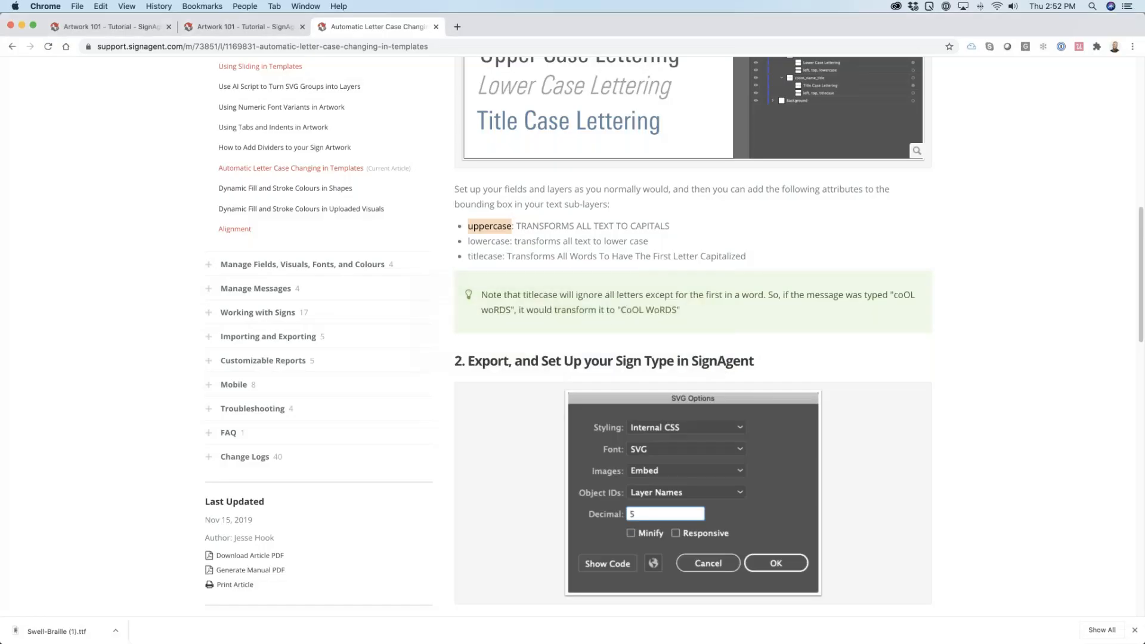
pyautogui.click(141, 33)
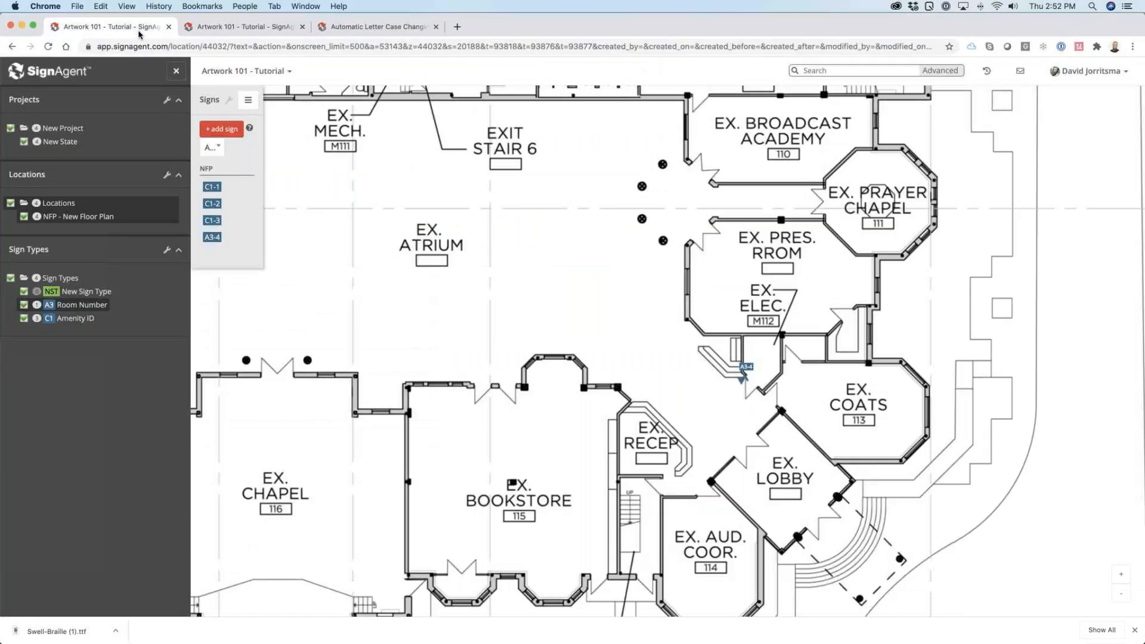
pyautogui.click(72, 320)
pyautogui.click(53, 337)
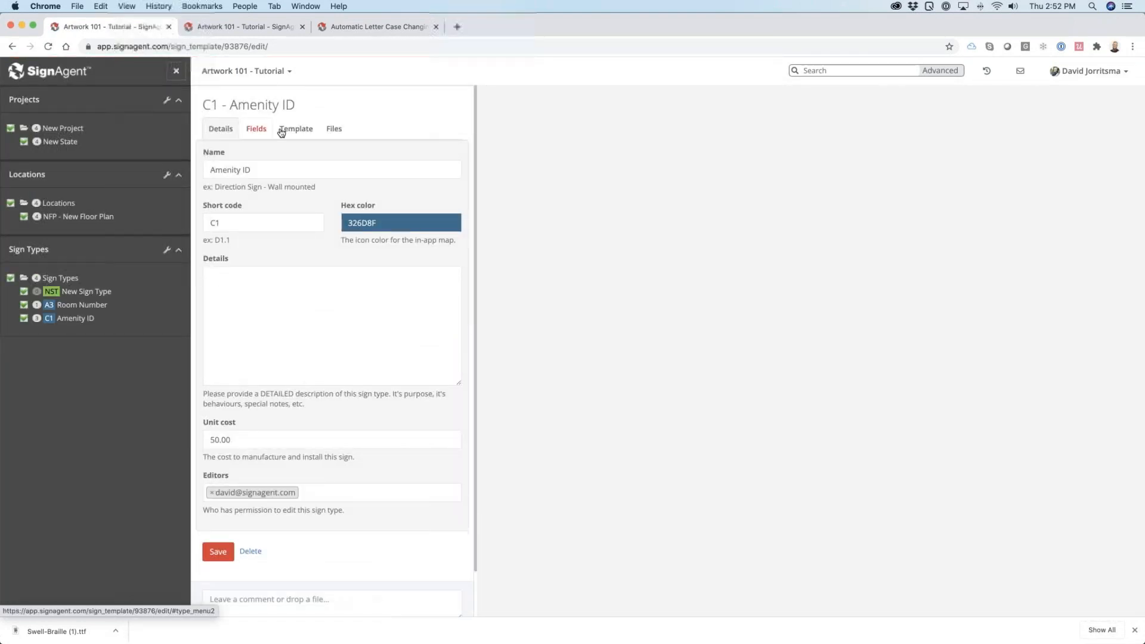
pyautogui.click(290, 130)
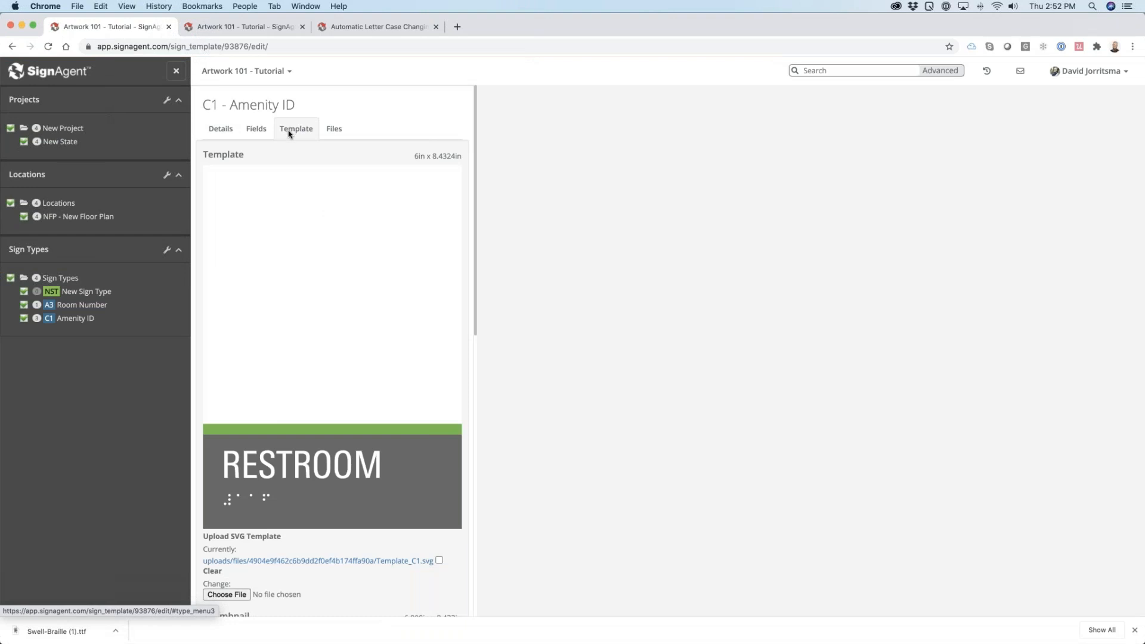
pyautogui.scroll(-5, 280, 226)
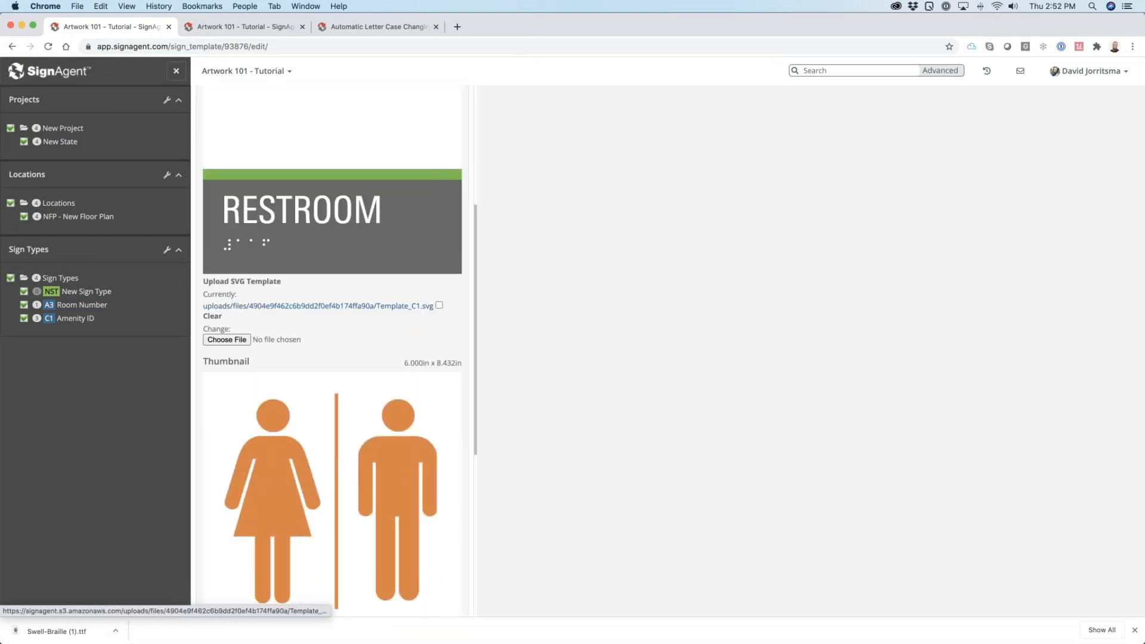
pyautogui.press('super+Tab')
pyautogui.press('super+Tab')
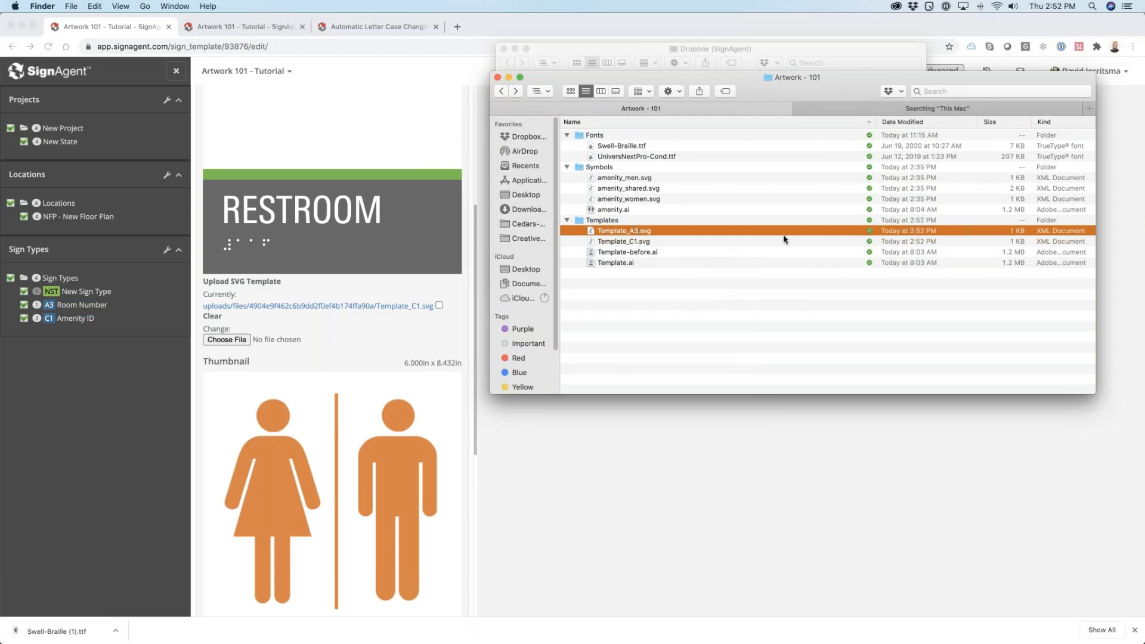
pyautogui.click(614, 242)
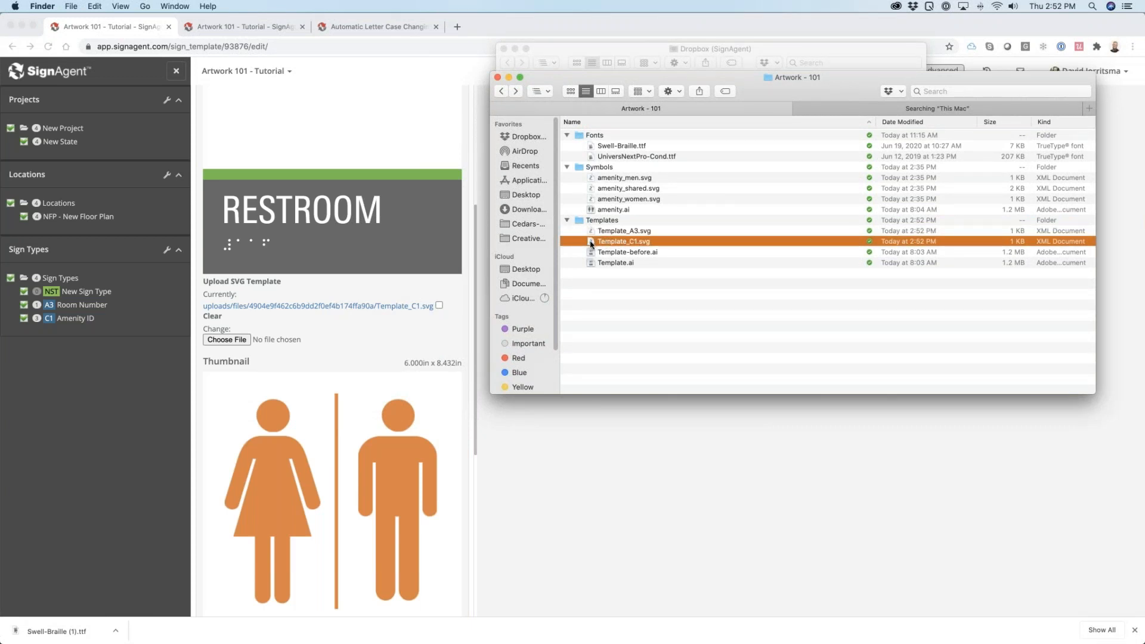
pyautogui.moveTo(592, 245); pyautogui.dragTo(230, 343)
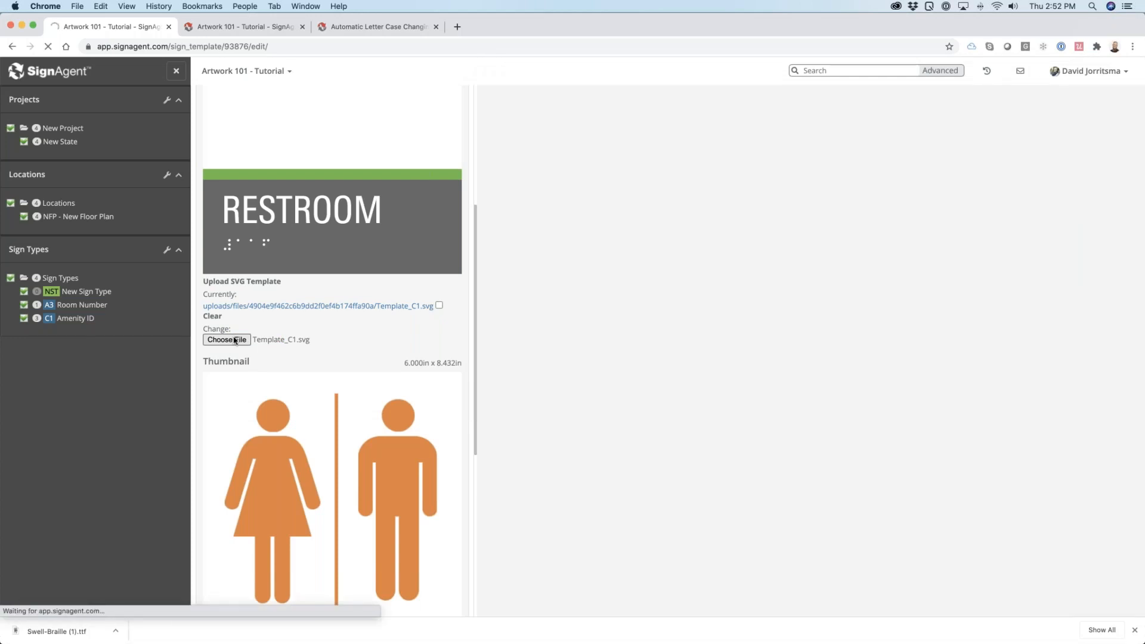
# Step: On the NFP - New Floor Plan, set sign C1-1's Amenity message to Restroom and check its generated artwork
pyautogui.click(107, 218)
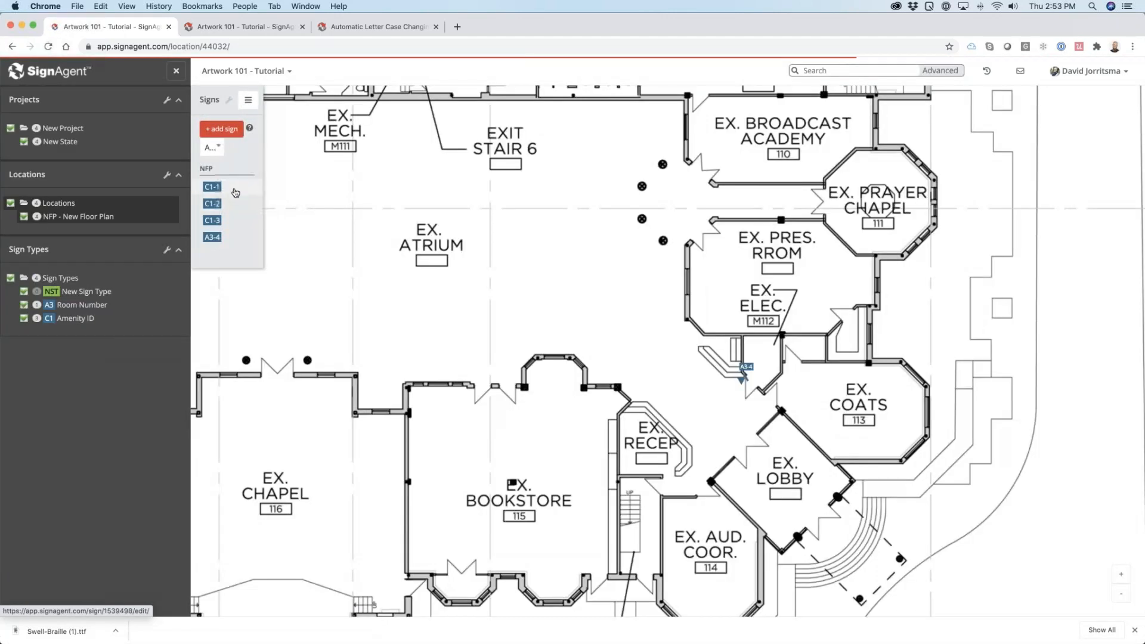
pyautogui.click(233, 188)
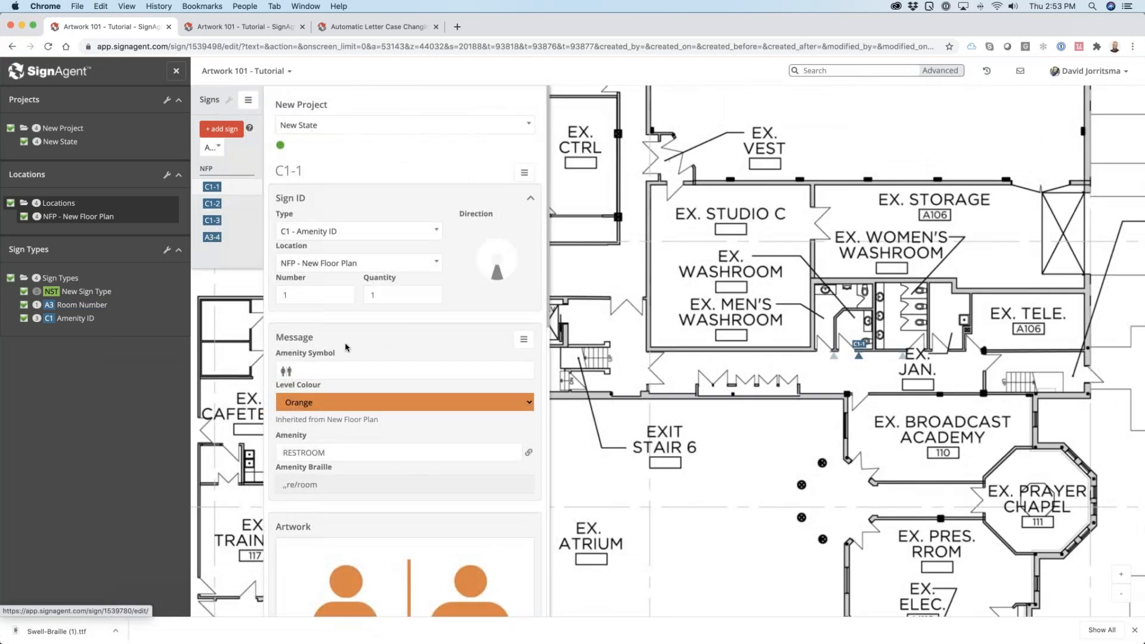
pyautogui.scroll(-3, 337, 266)
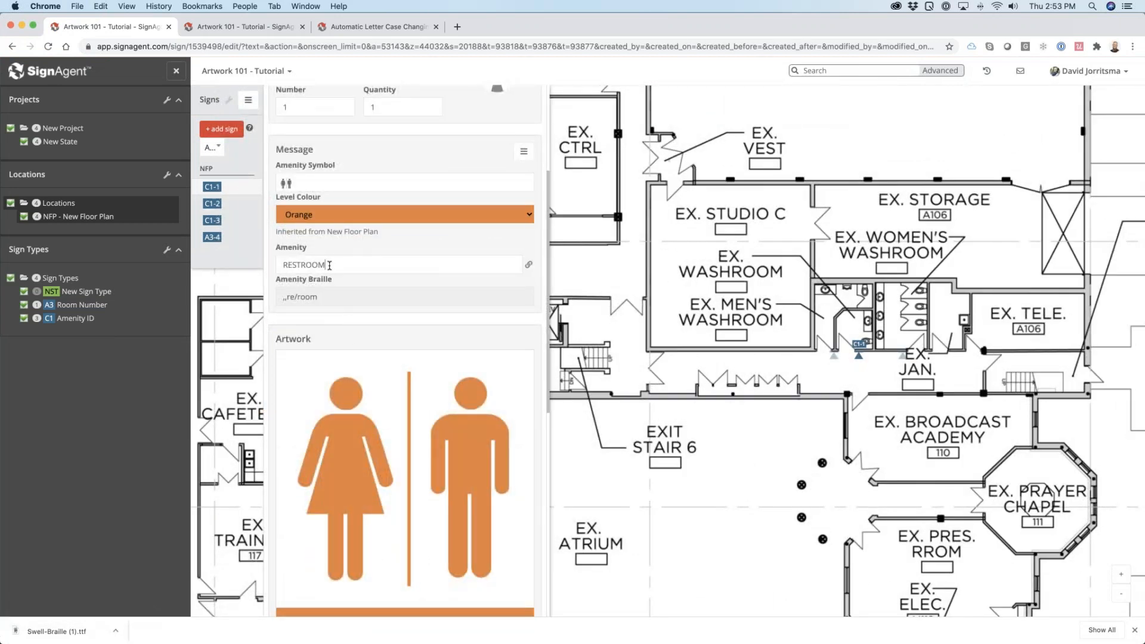
pyautogui.moveTo(327, 265); pyautogui.dragTo(292, 263)
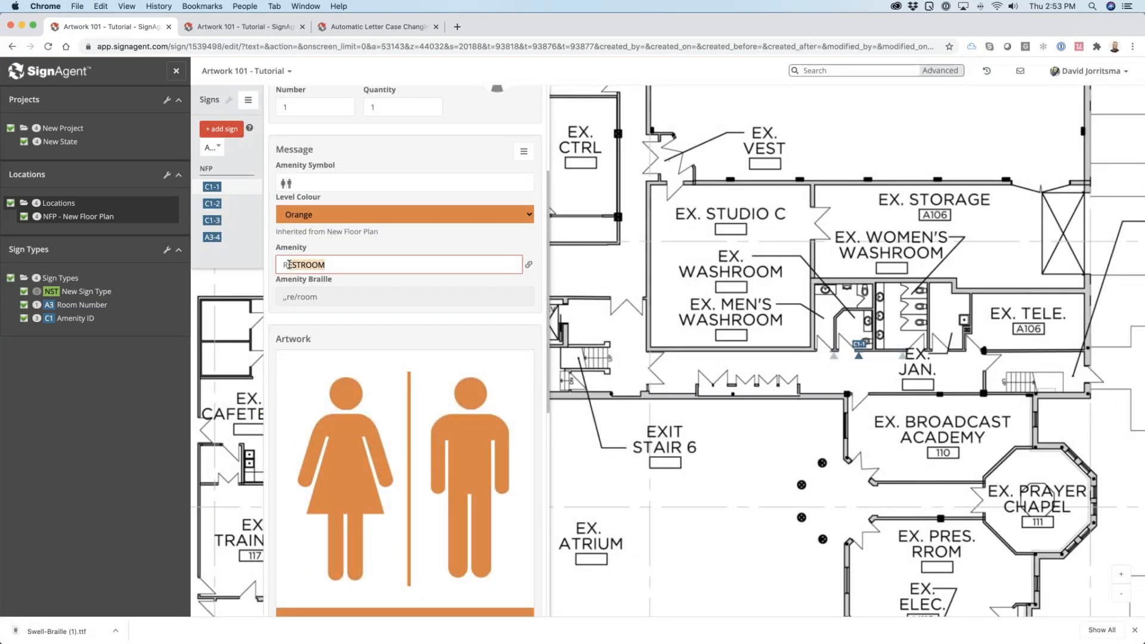
pyautogui.write('estroom')
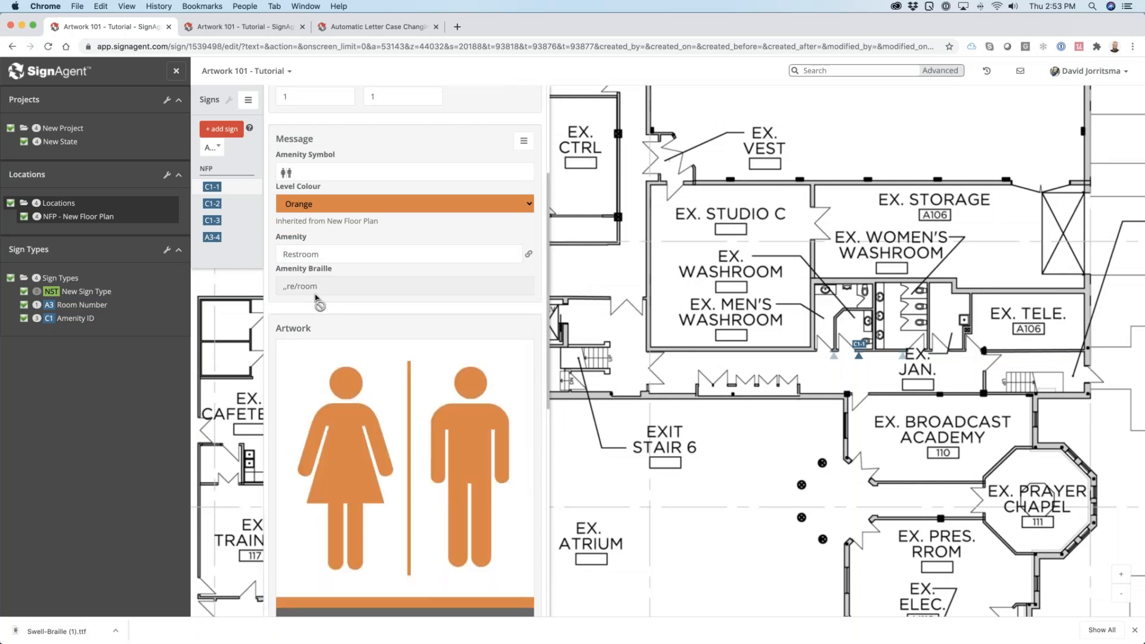
pyautogui.scroll(-5, 316, 298)
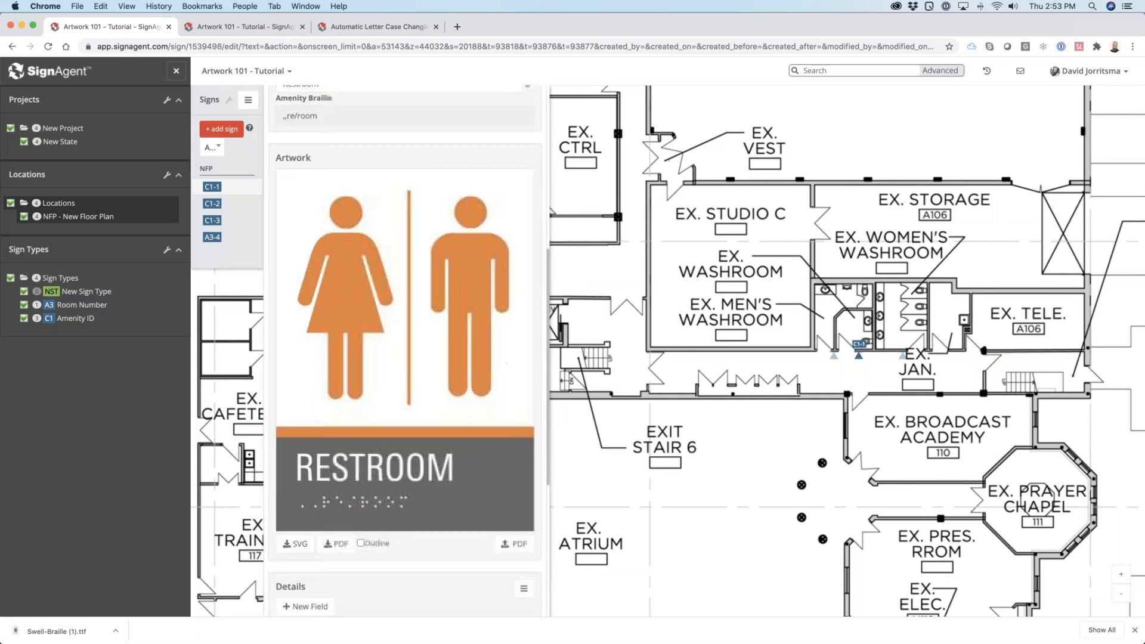
pyautogui.scroll(2, 404, 351)
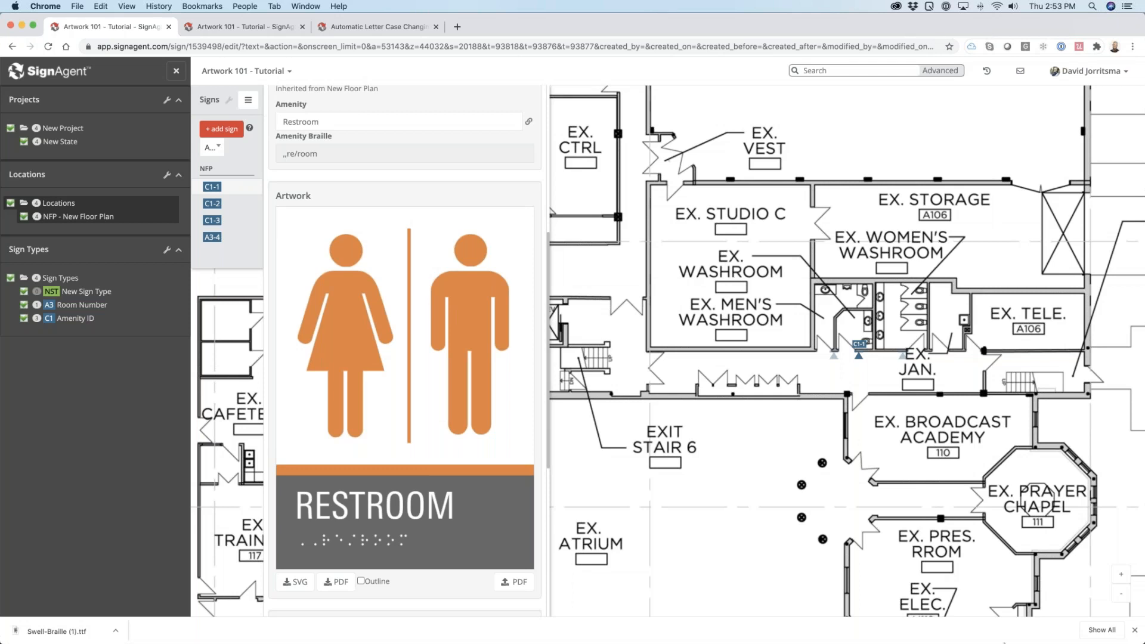
# Step: Open sign C1-1's Restroom amenity message in the message manager and inspect its English and Braille entries
pyautogui.moveTo(1004, 643)
pyautogui.click(844, 635)
pyautogui.scroll(3, 302, 174)
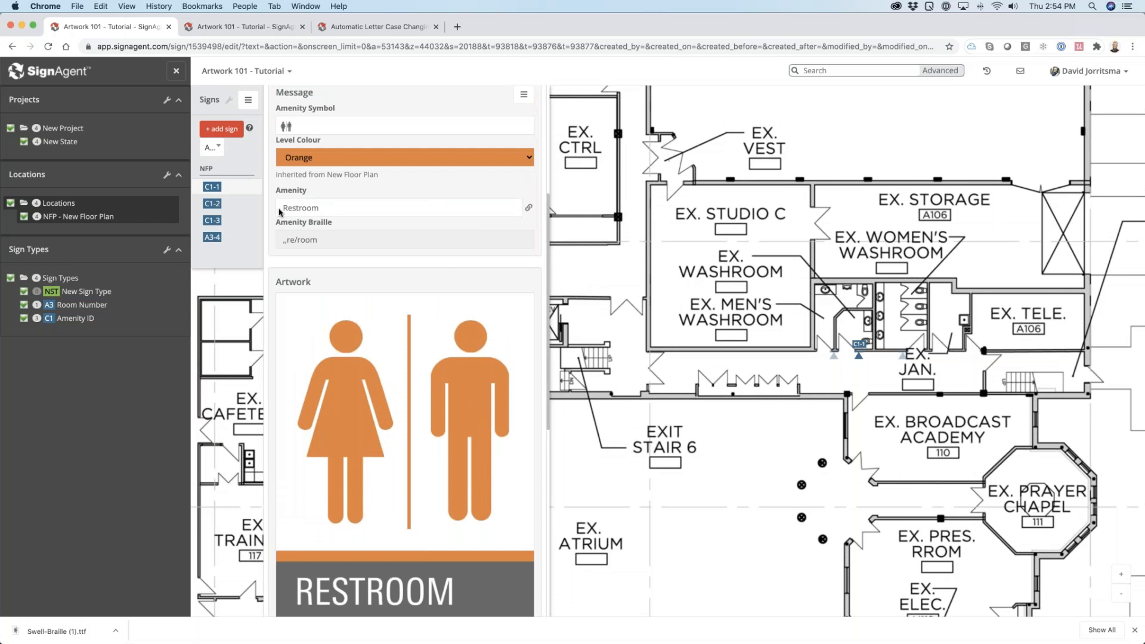
pyautogui.click(528, 208)
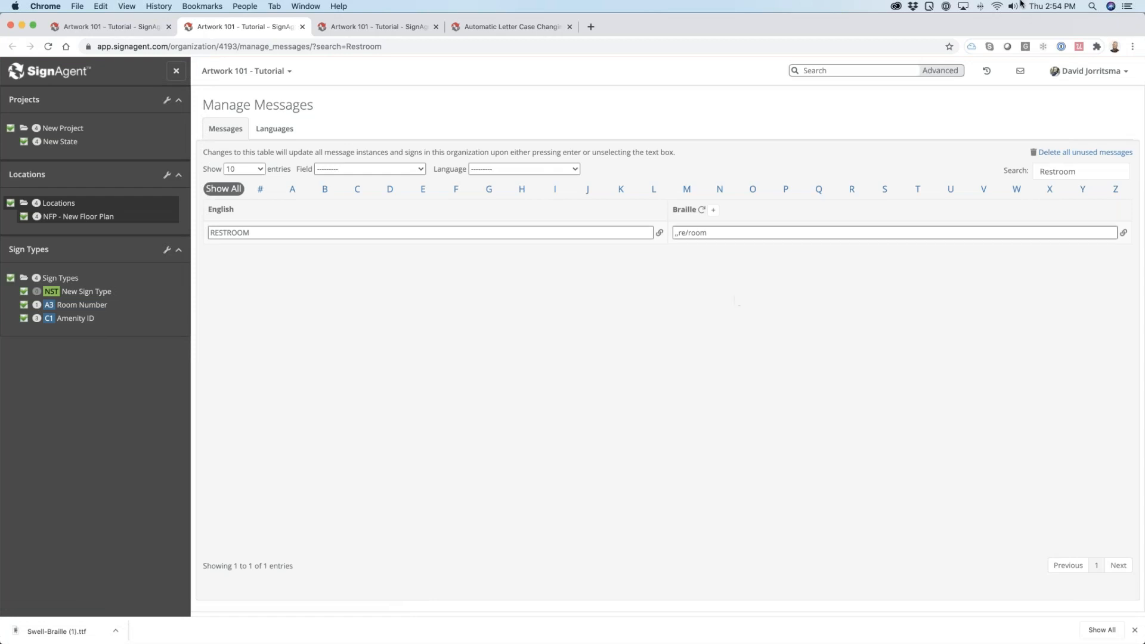
pyautogui.press('super+Tab')
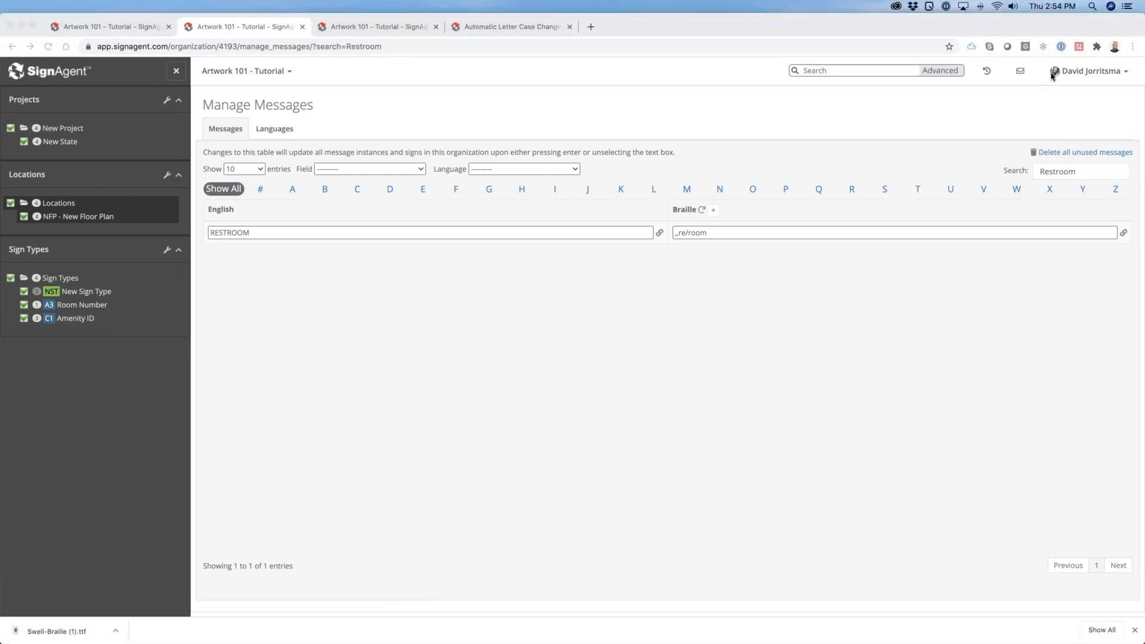
pyautogui.click(702, 212)
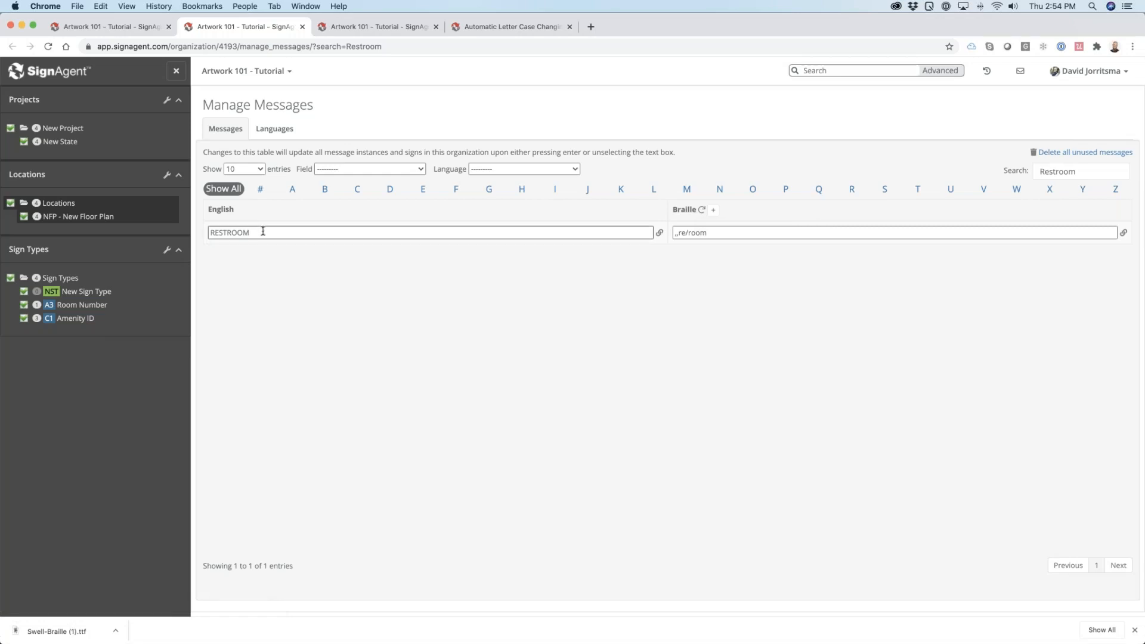
# Step: Try to blank out the English text of the RESTROOM message in the message table
pyautogui.moveTo(262, 231); pyautogui.dragTo(180, 232)
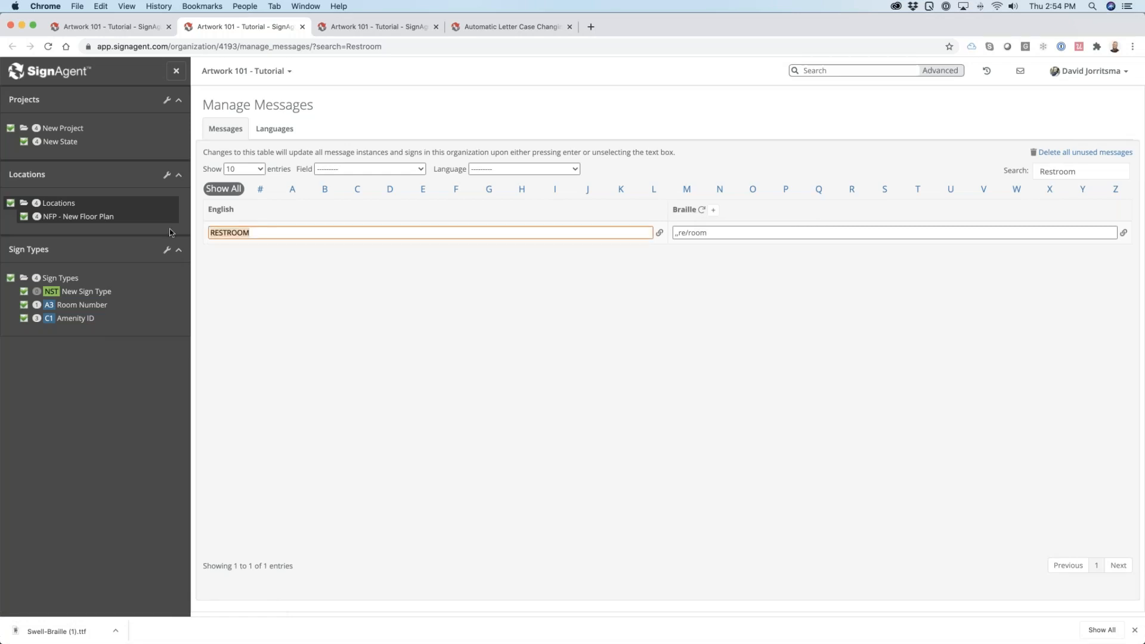
pyautogui.press('BackSpace')
pyautogui.press('Return')
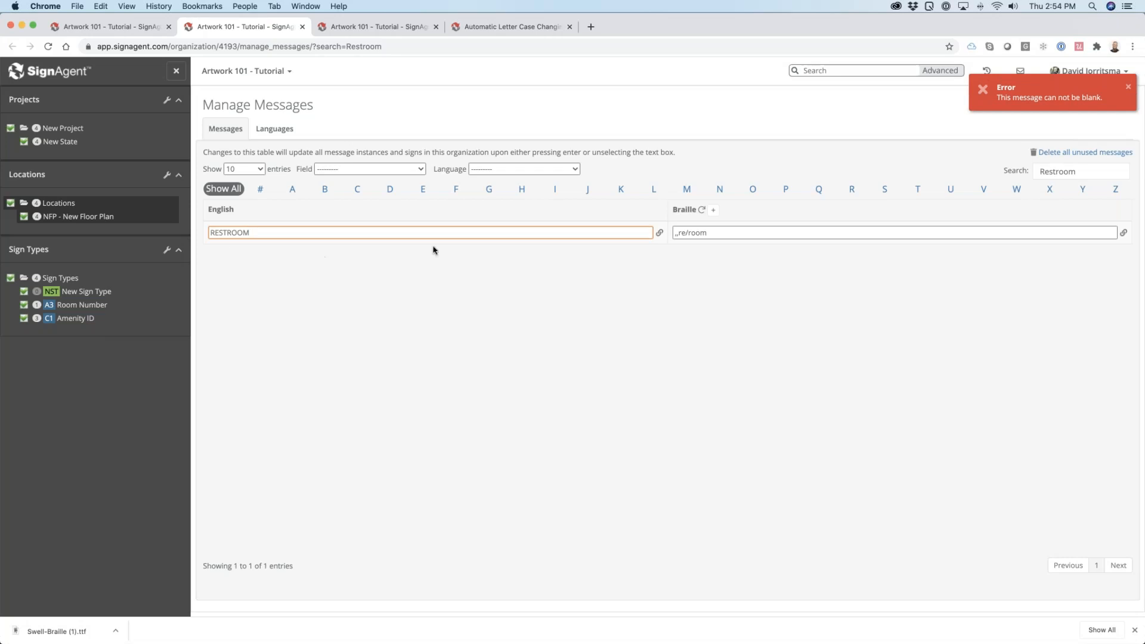
pyautogui.click(1128, 87)
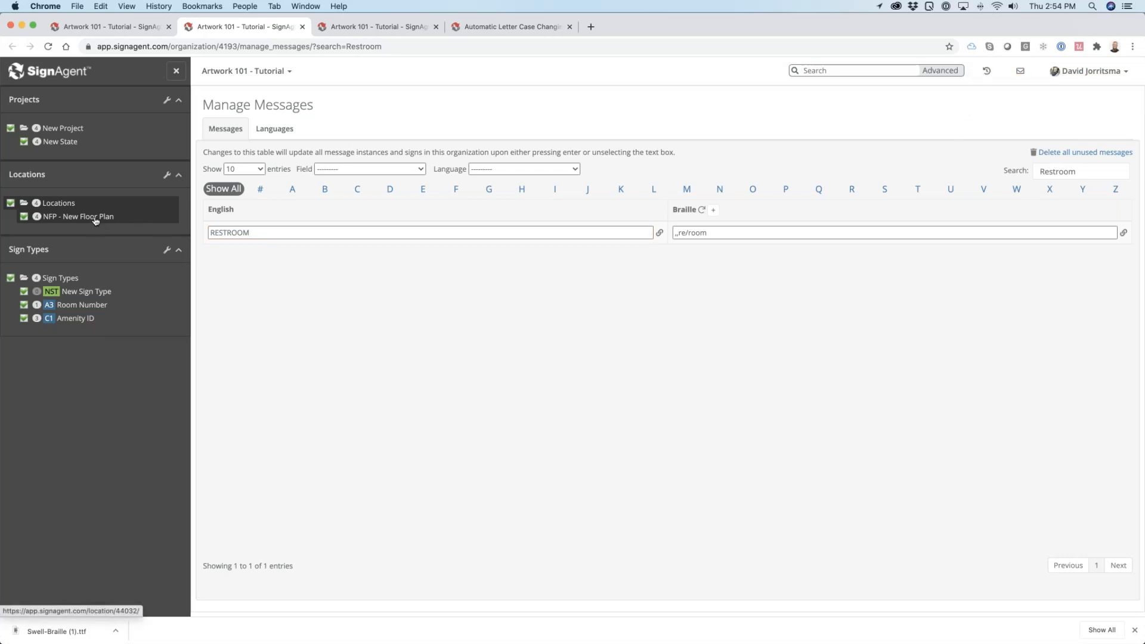
pyautogui.click(674, 233)
pyautogui.click(287, 265)
pyautogui.click(221, 233)
pyautogui.click(673, 233)
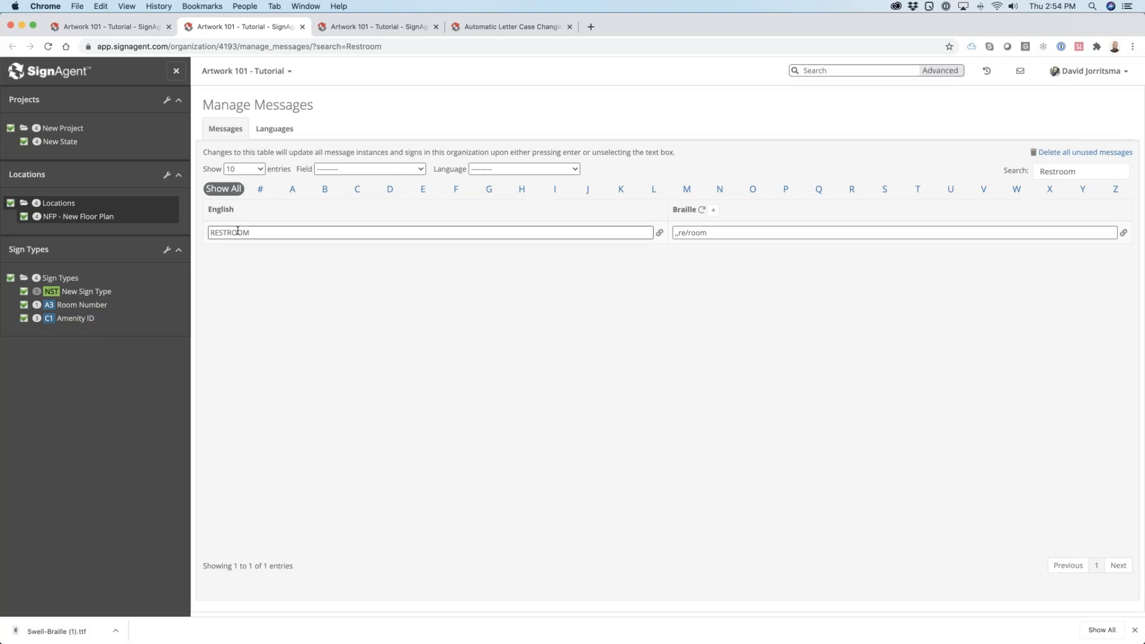
# Step: On the NFP - New Floor Plan, set sign C1-2's Amenity message to men1
pyautogui.click(97, 218)
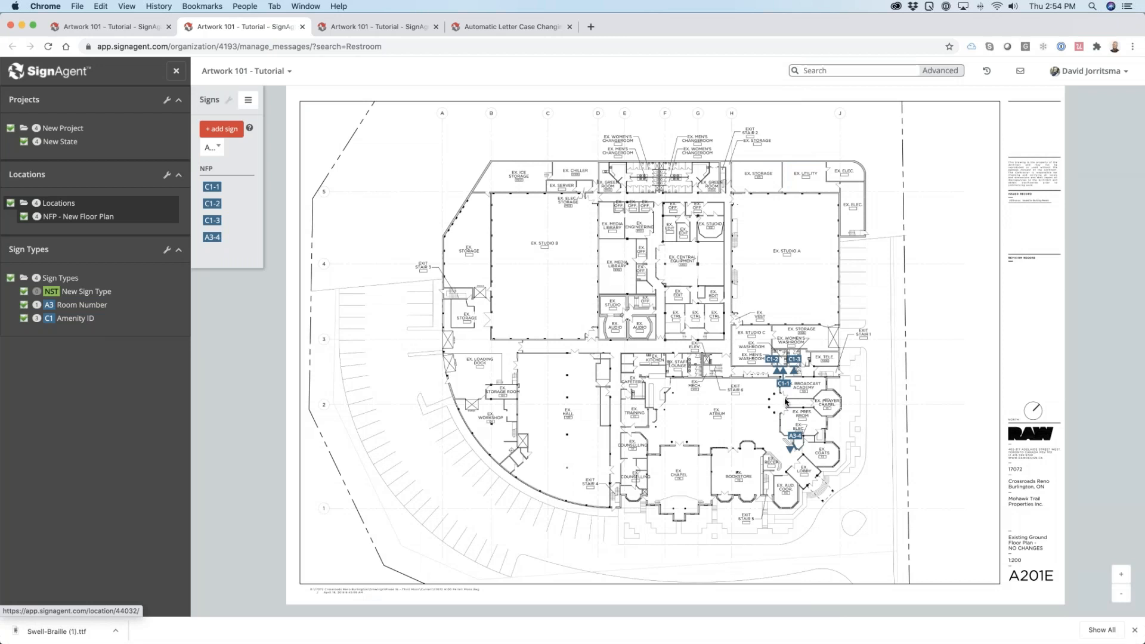
pyautogui.scroll(5, 787, 377)
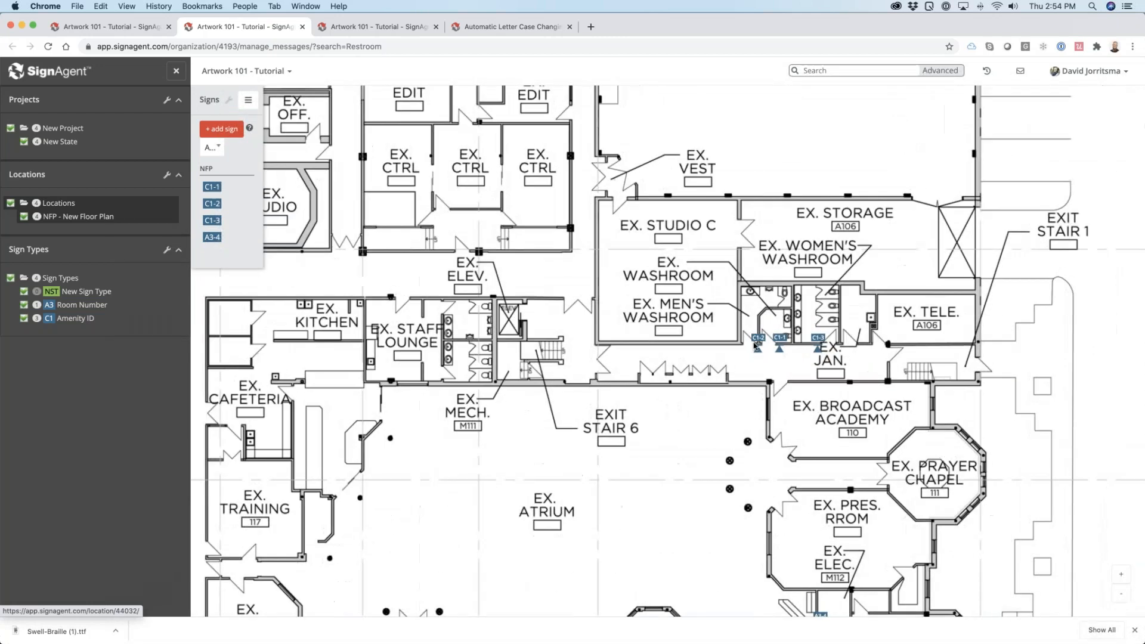
pyautogui.click(757, 348)
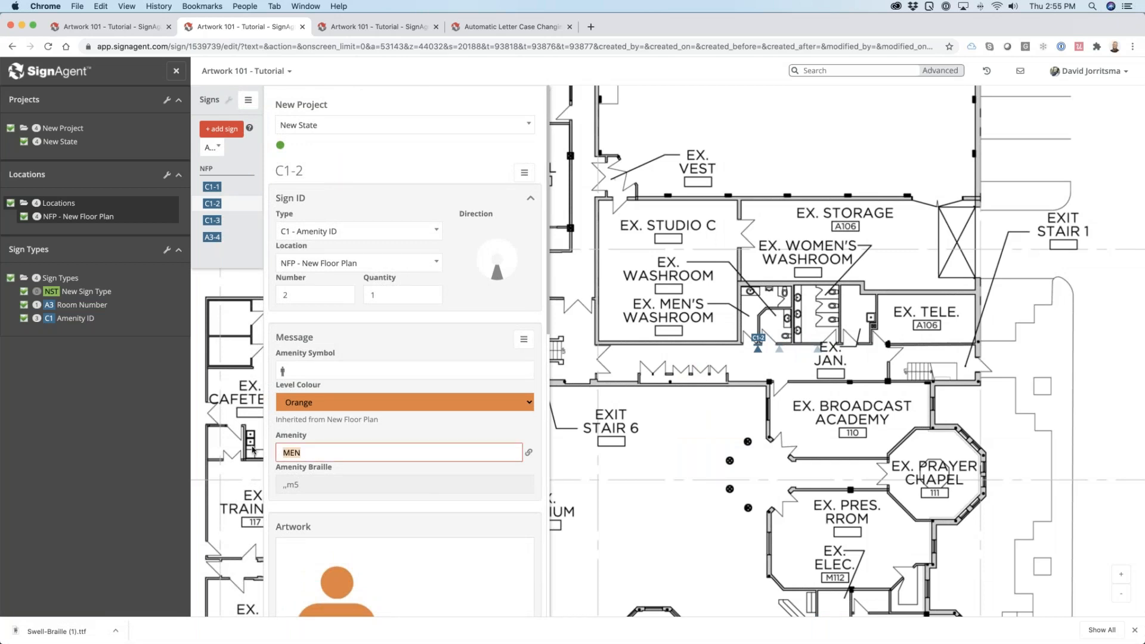
pyautogui.write('men1')
pyautogui.press('Return')
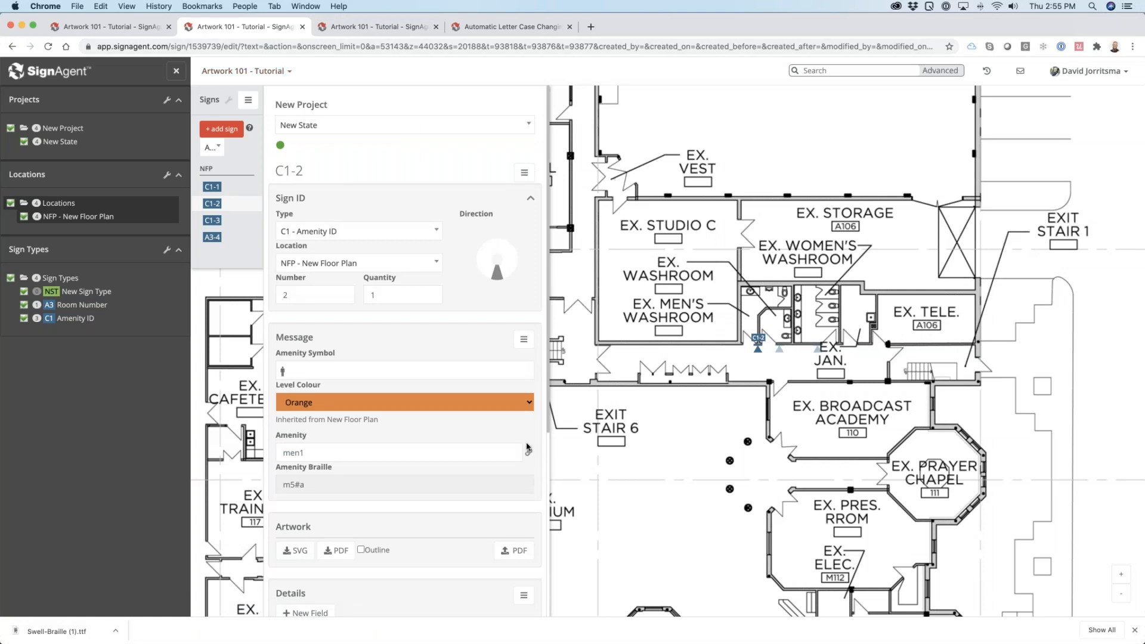
# Step: Open the men1 message in the message manager, clear the search to list all messages, and delete the unused MEN message
pyautogui.click(528, 451)
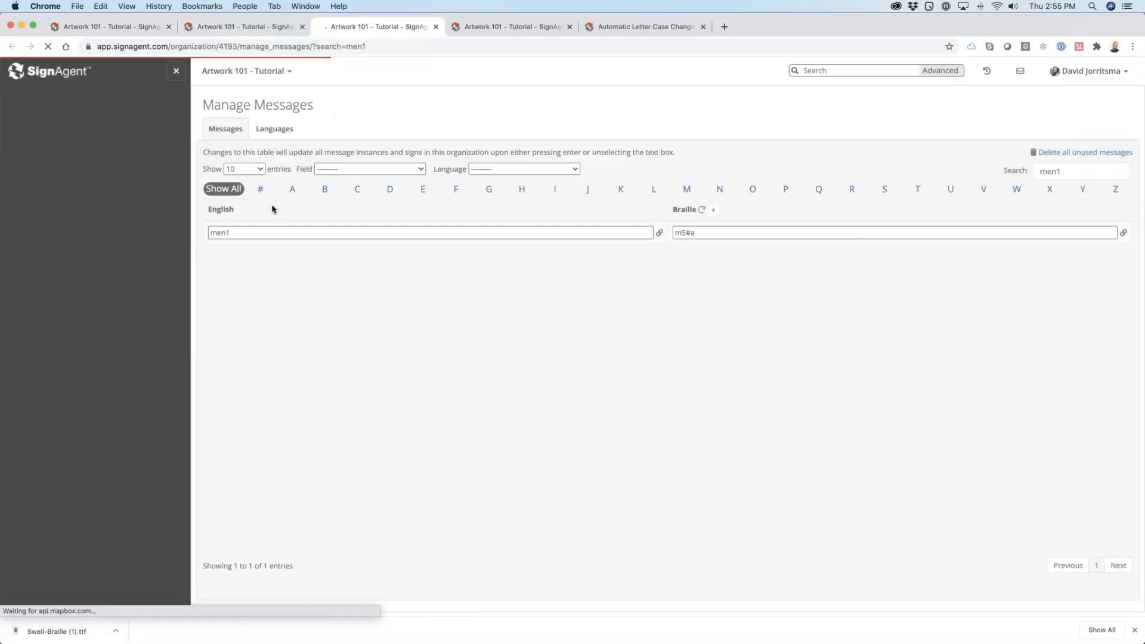
pyautogui.moveTo(1054, 171); pyautogui.dragTo(996, 177)
pyautogui.press('BackSpace')
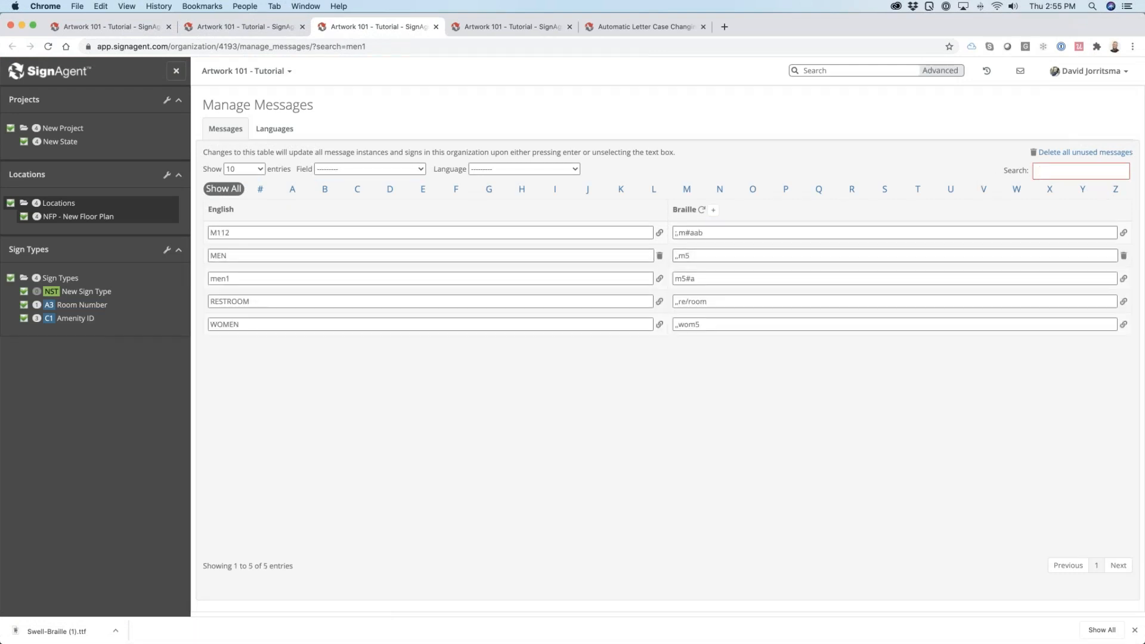
pyautogui.click(539, 339)
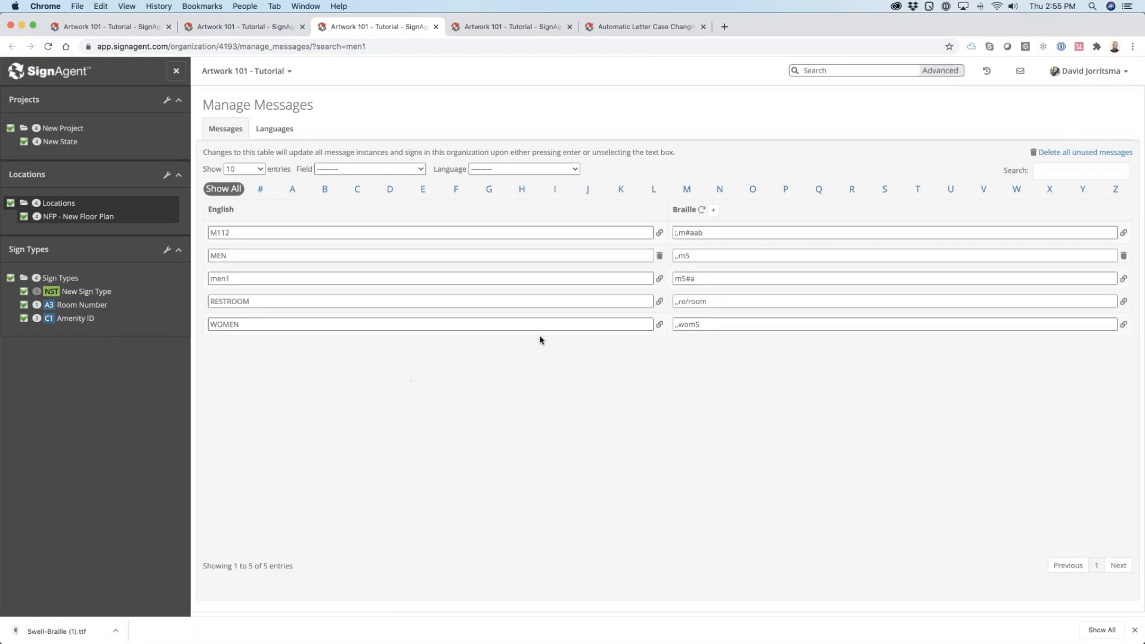
pyautogui.click(659, 255)
pyautogui.click(437, 142)
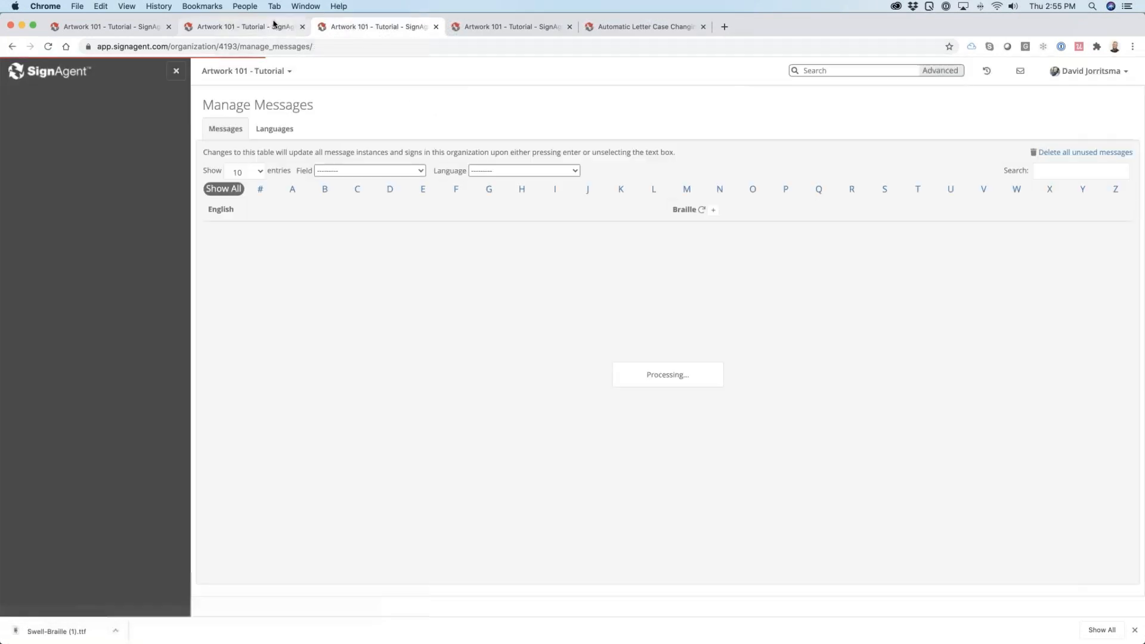
# Step: Return to sign C1-2, set its Amenity message to Men, and check the regenerated artwork
pyautogui.click(273, 27)
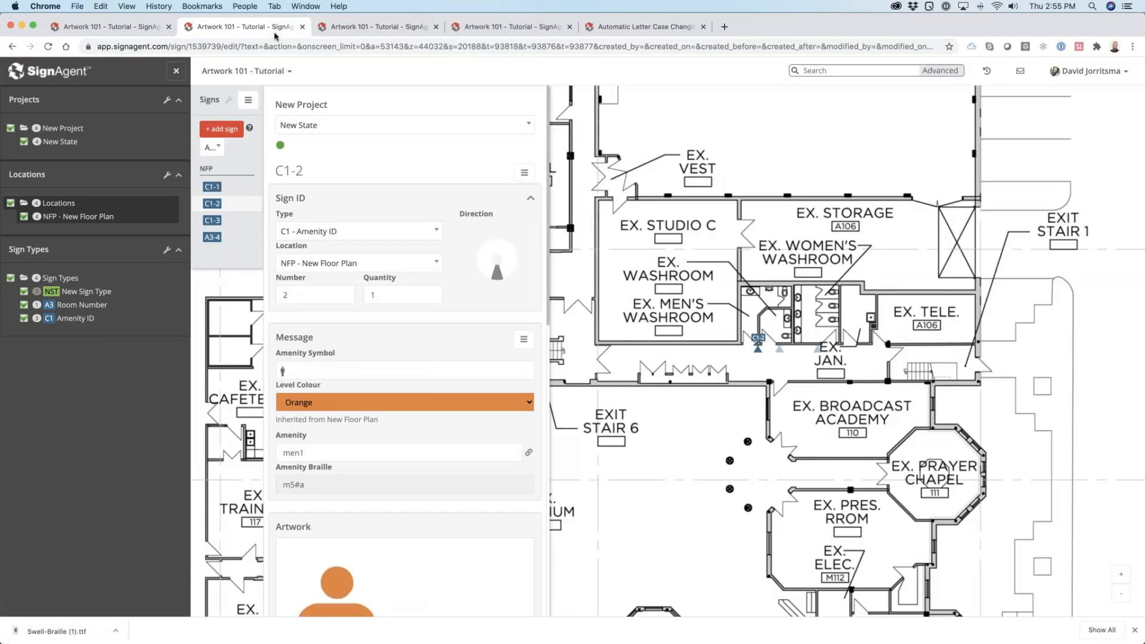
pyautogui.scroll(-5, 333, 440)
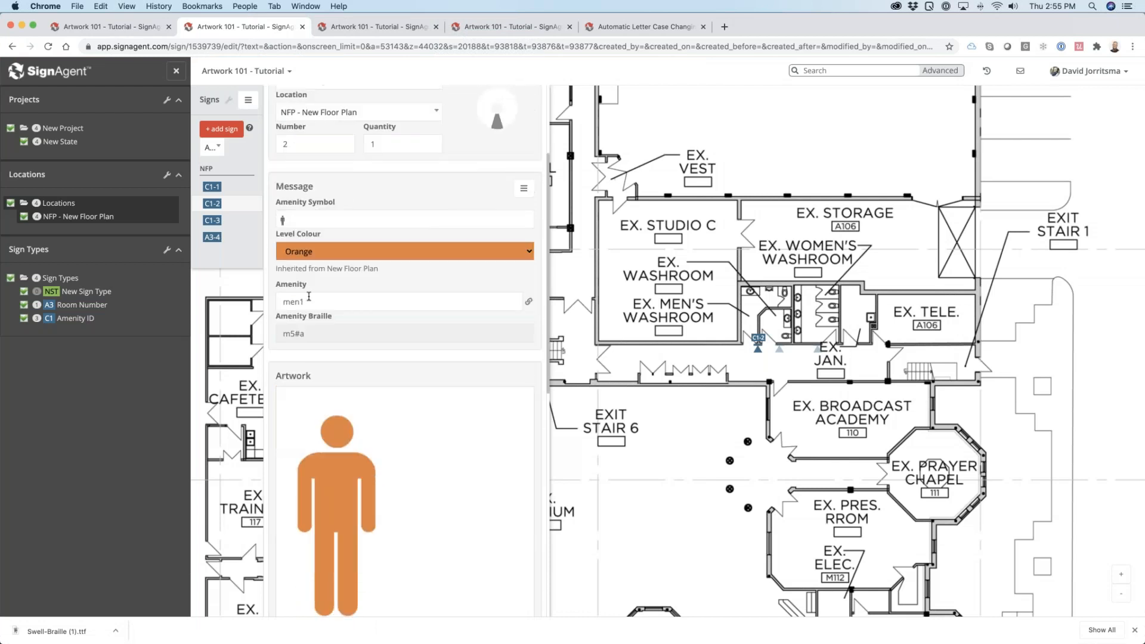
pyautogui.click(308, 300)
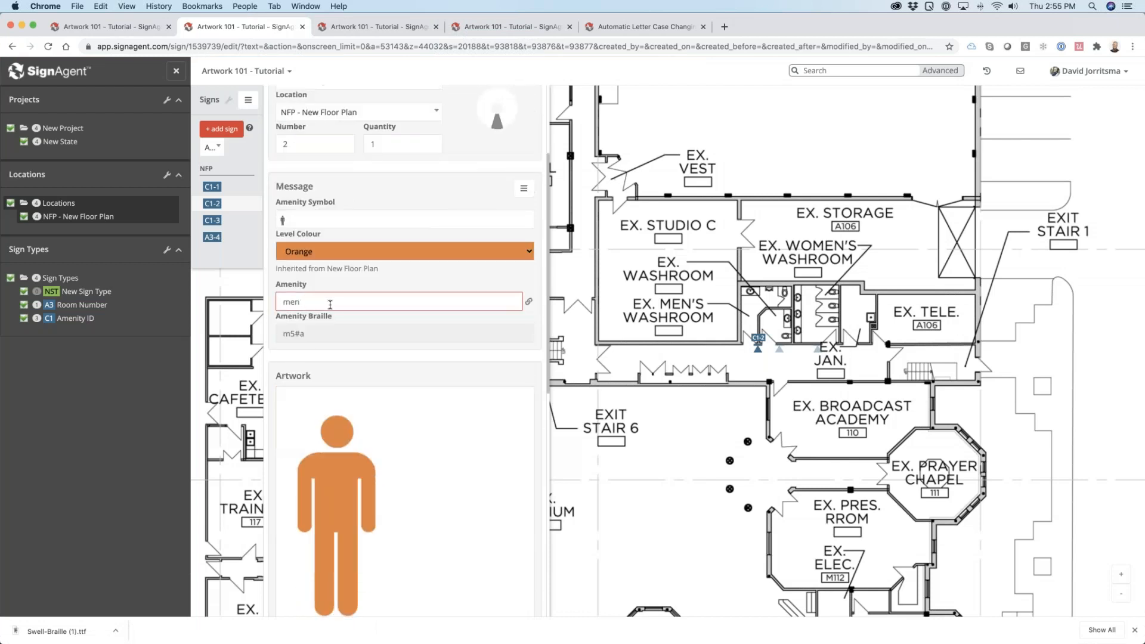
pyautogui.scroll(-5, 330, 307)
pyautogui.scroll(5, 331, 322)
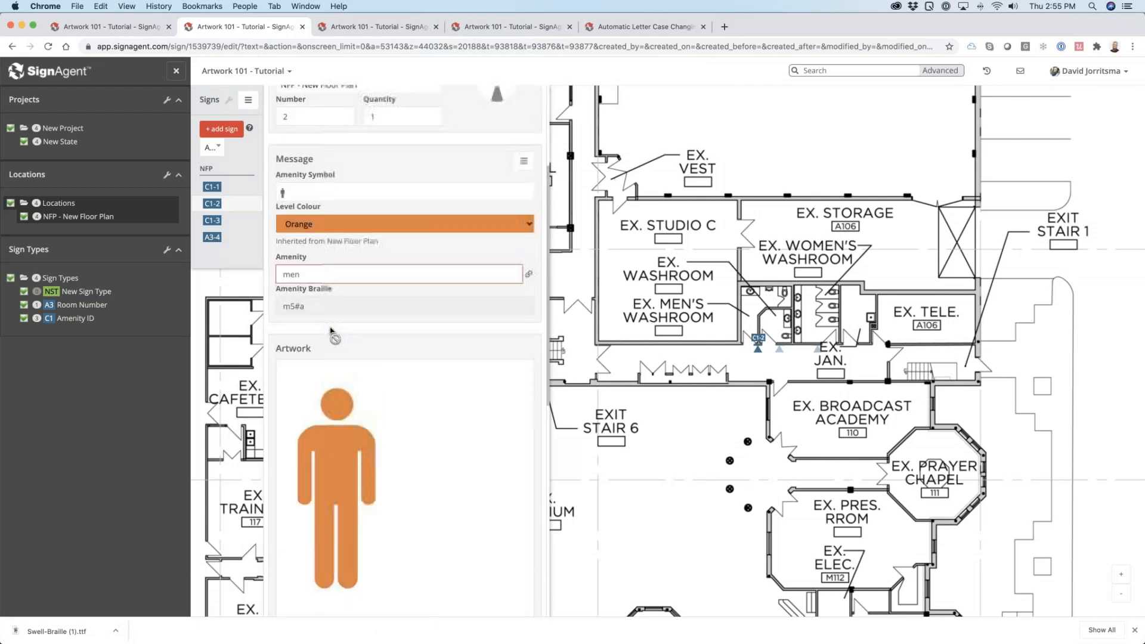
pyautogui.press('BackSpace')
pyautogui.press('BackSpace')
pyautogui.press('BackSpace')
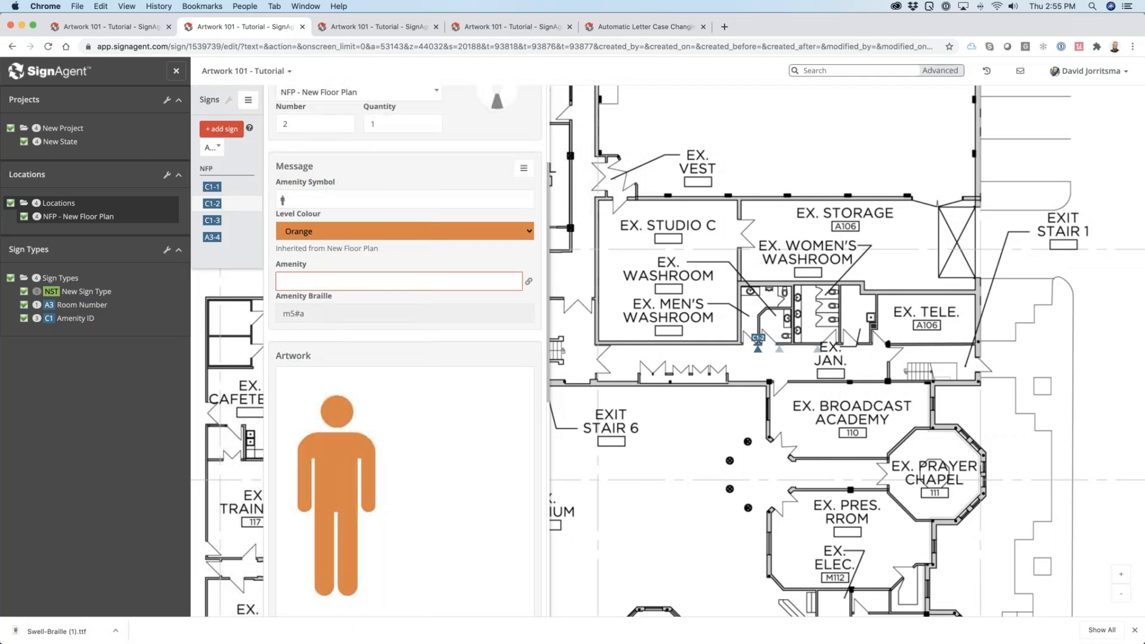
pyautogui.write('Men')
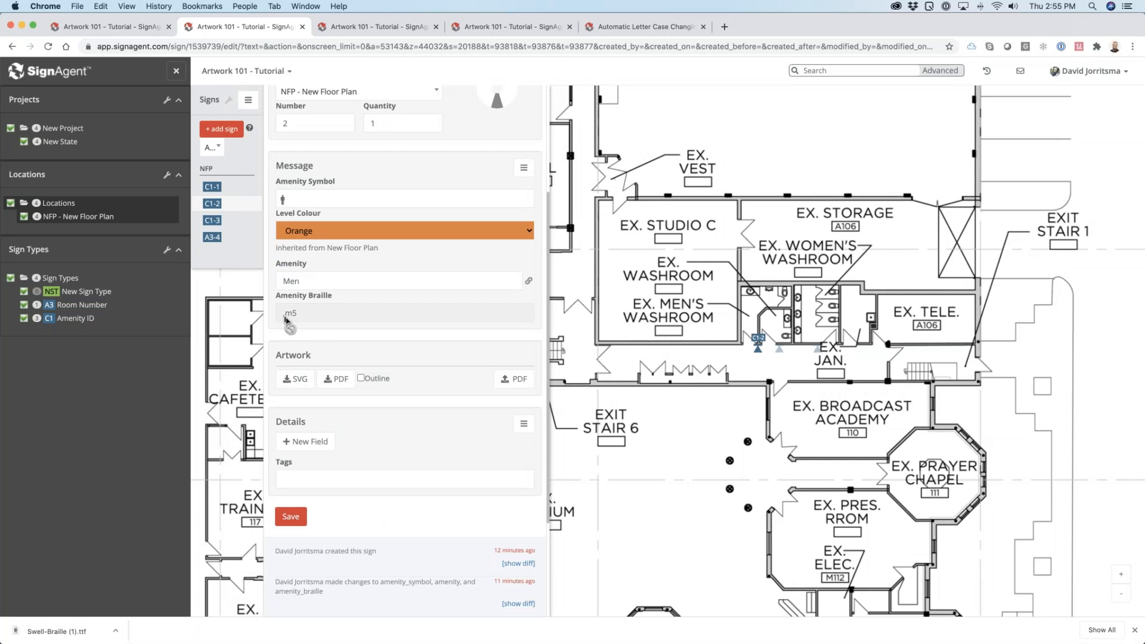
pyautogui.scroll(-4, 287, 319)
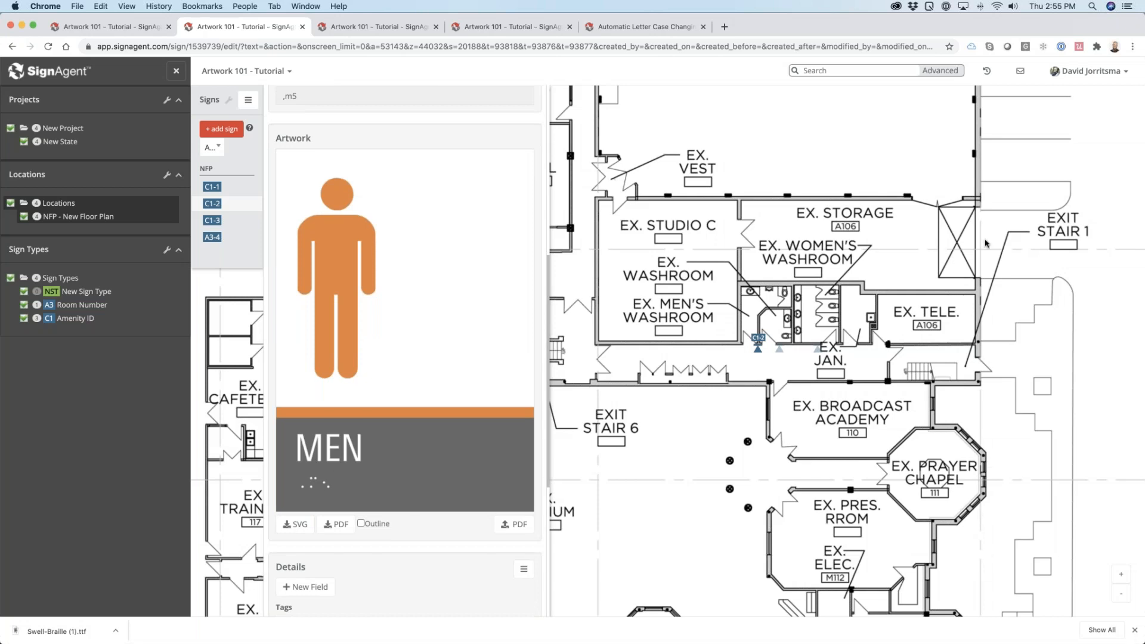
# Step: Return to the message manager and reload the list to review the current English and Braille messages
pyautogui.click(1024, 35)
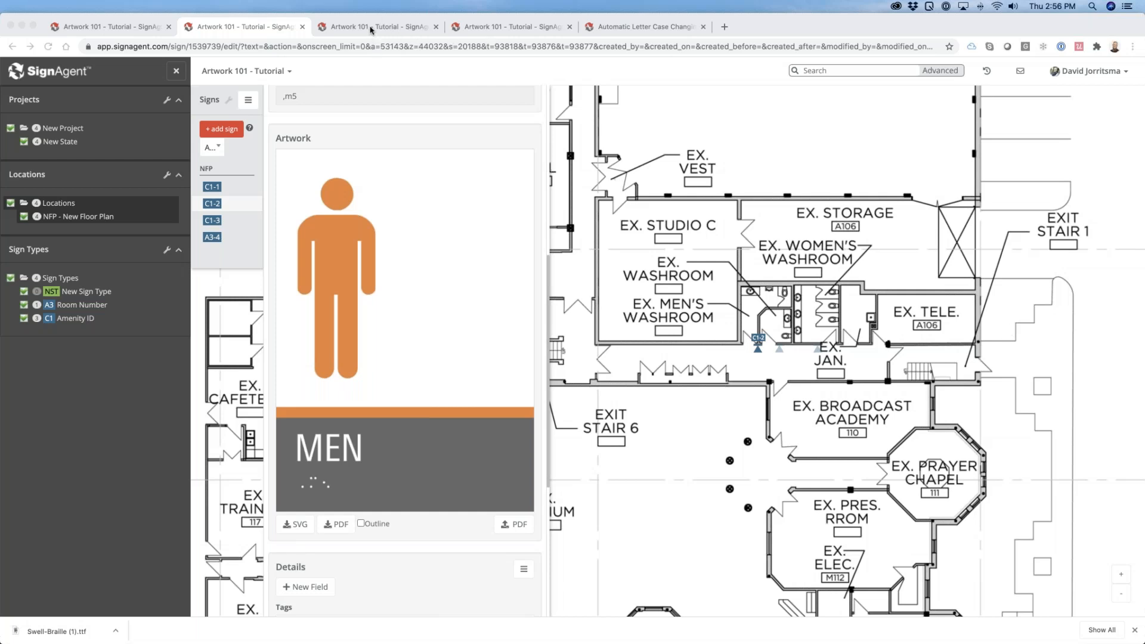
pyautogui.click(371, 28)
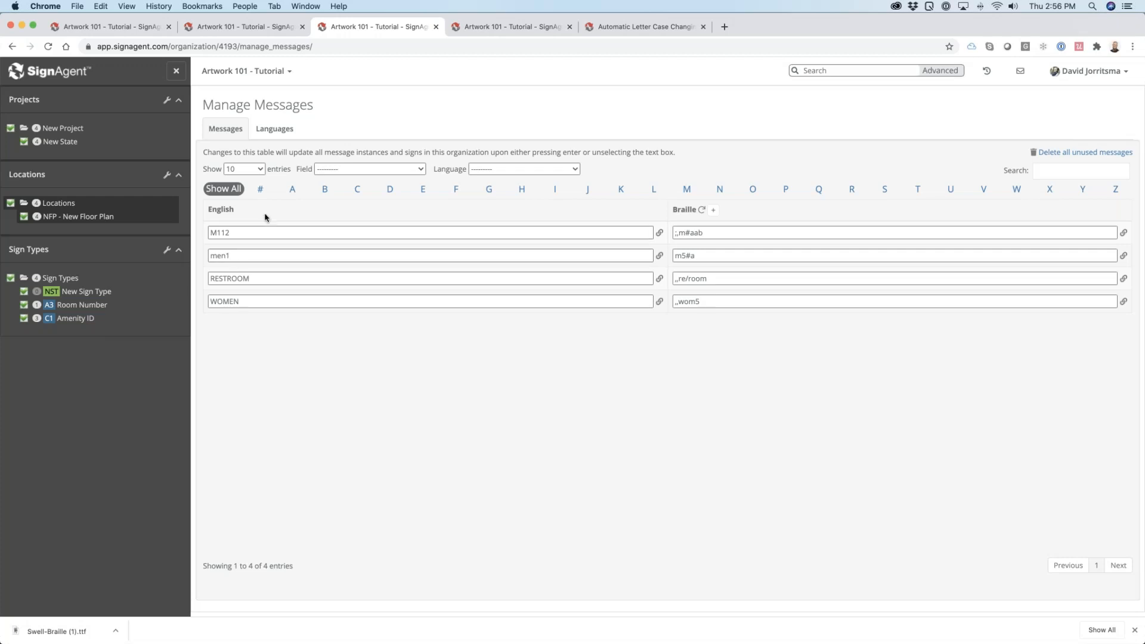
pyautogui.press('super+r')
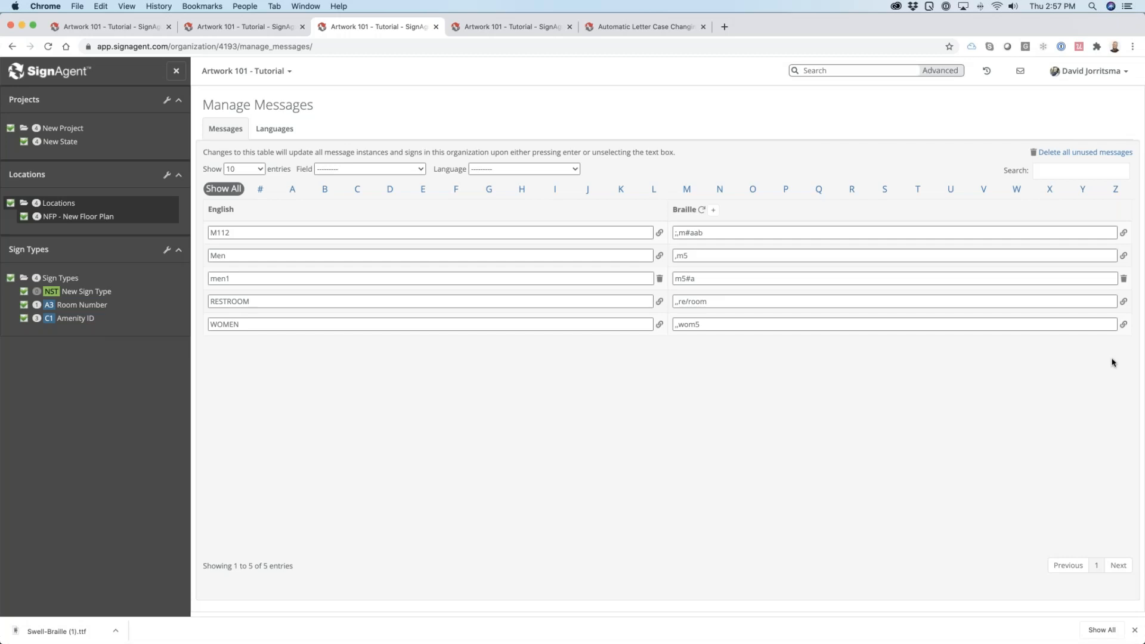
# Step: Switch to Finder and review the amenity.ai, Template-before.ai and Template.ai files in the Artwork - 101 folder, then return to Chrome
pyautogui.press('super+Tab')
pyautogui.press('super+Tab')
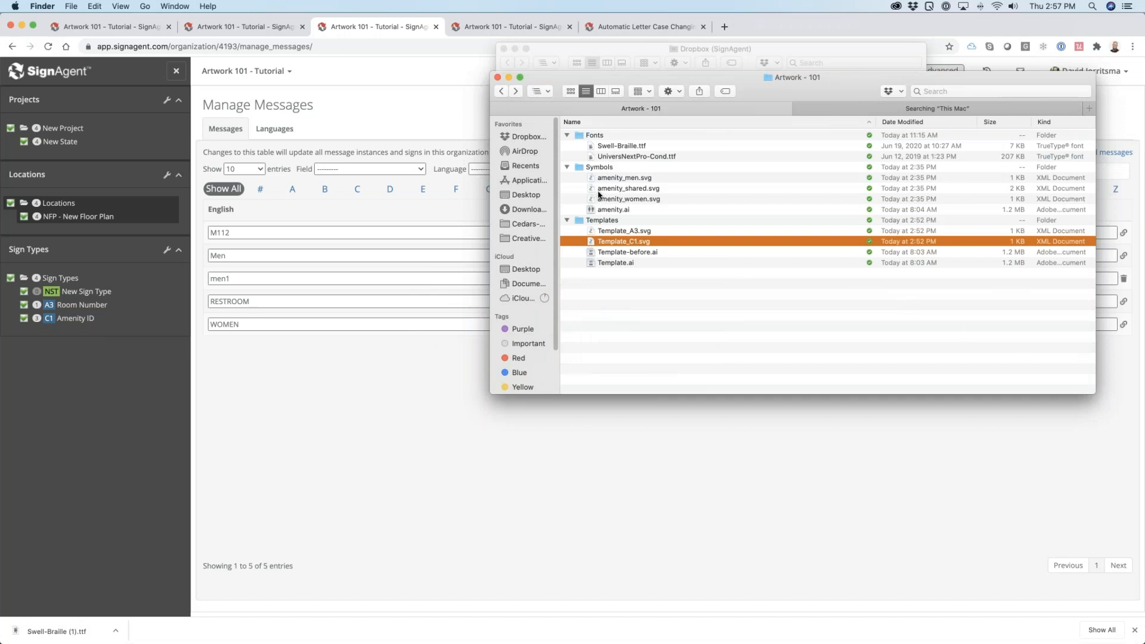
pyautogui.click(647, 280)
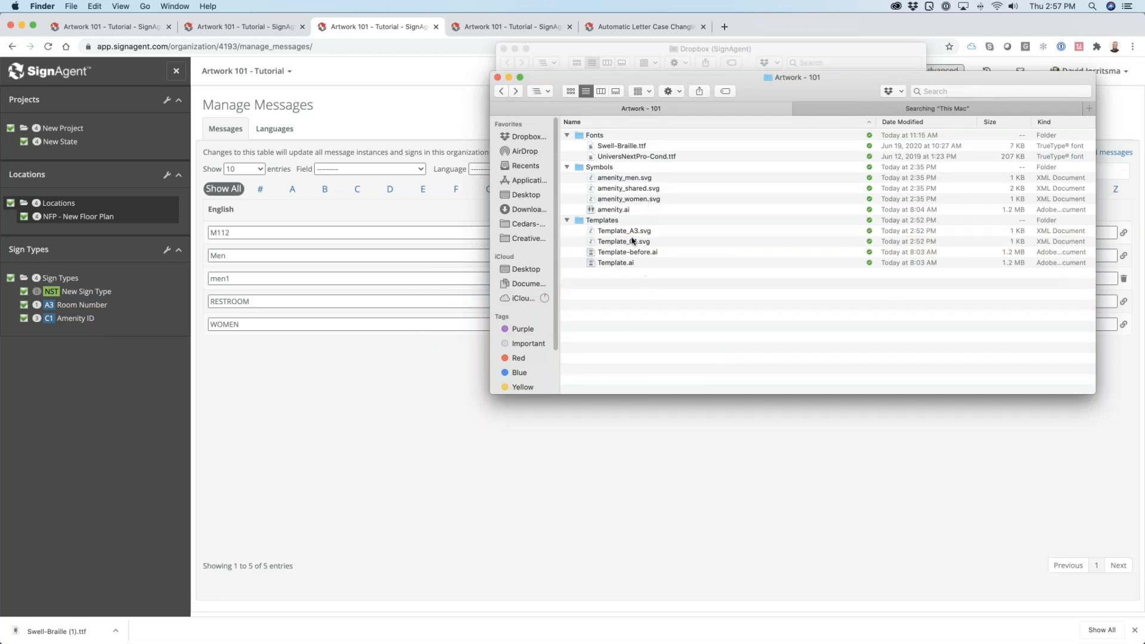
pyautogui.click(608, 209)
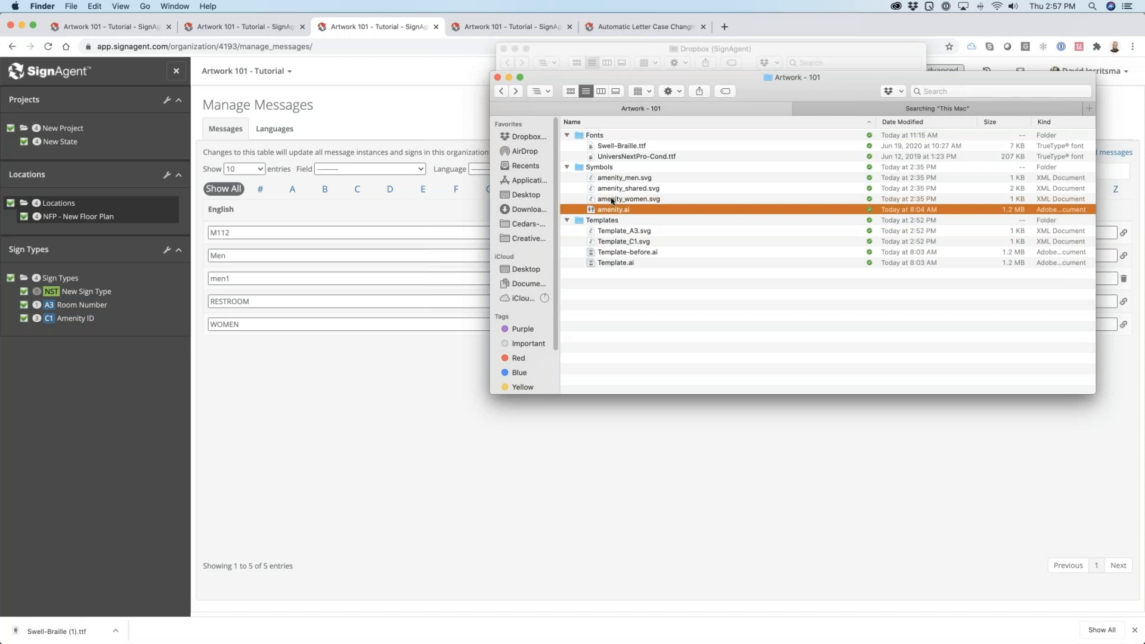
pyautogui.click(616, 252)
pyautogui.click(616, 263)
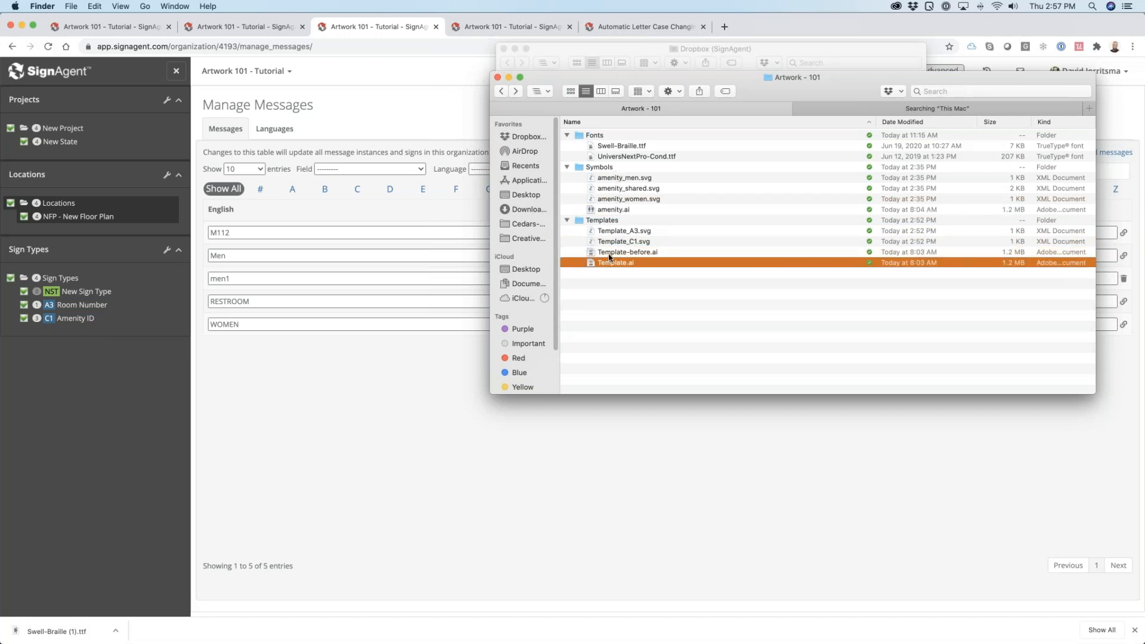
pyautogui.click(616, 253)
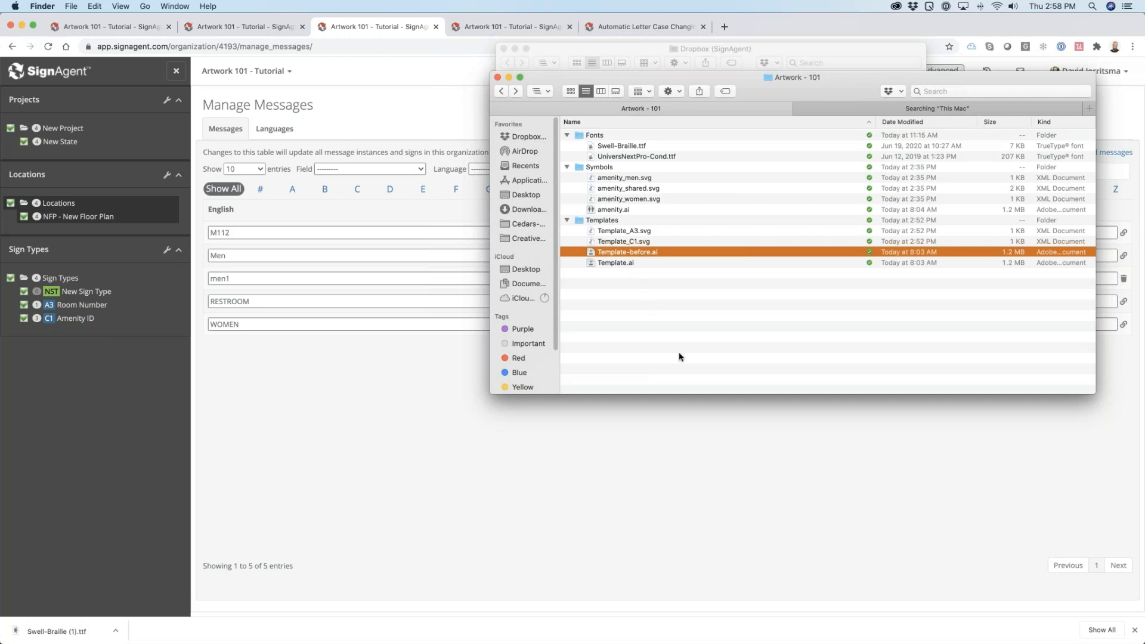
pyautogui.click(587, 448)
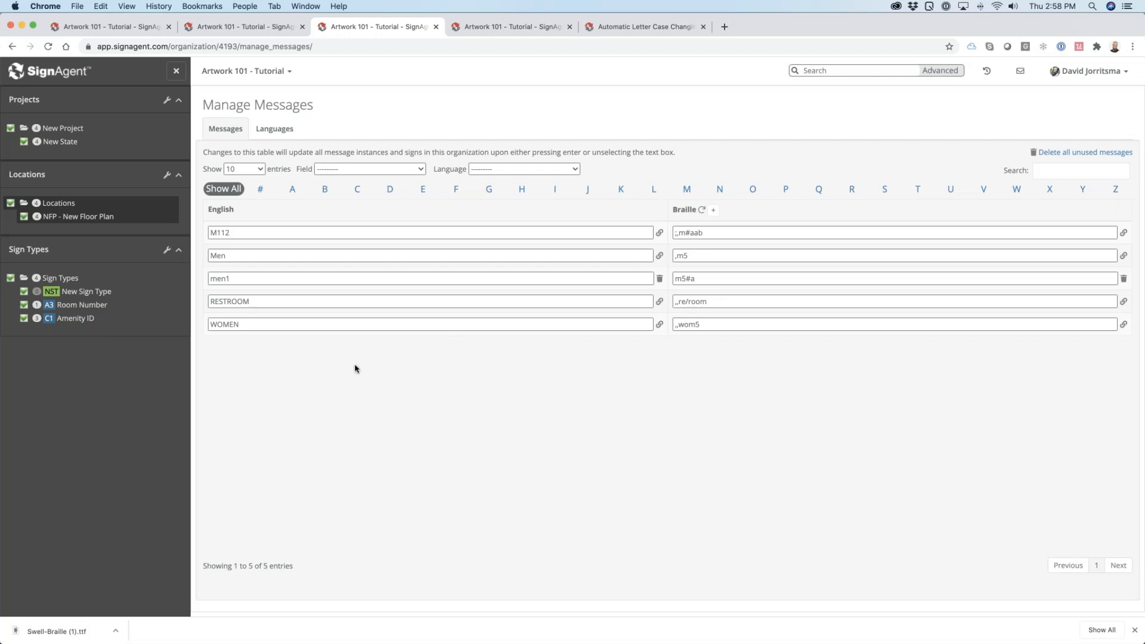
# Step: Open the NFP - New Floor Plan location and bring up the export settings for its signs
pyautogui.click(84, 219)
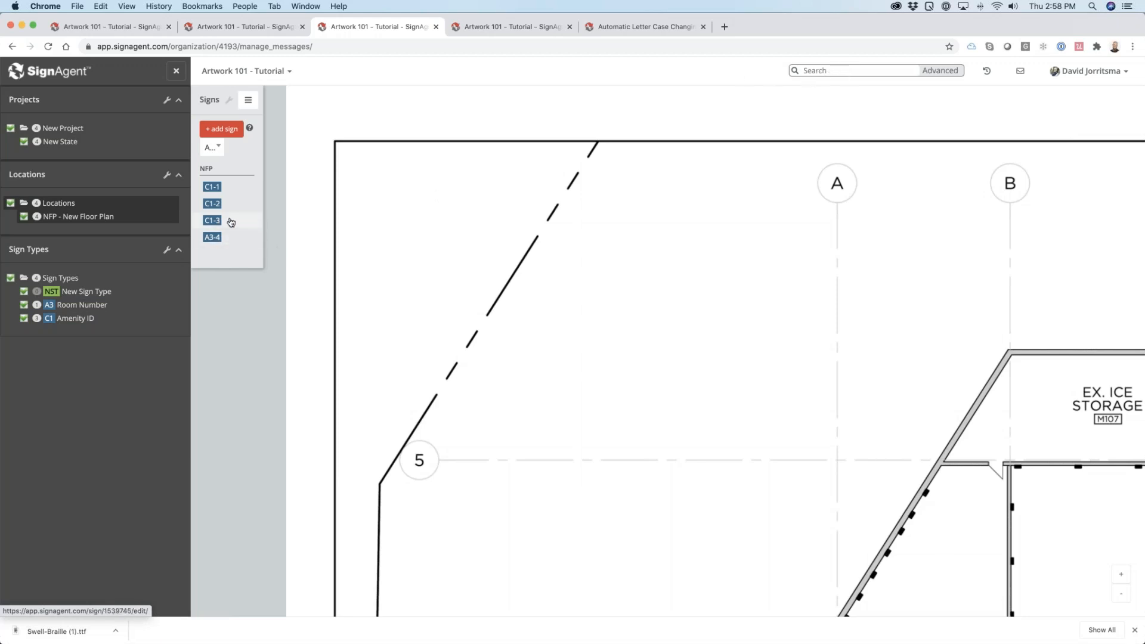
pyautogui.click(227, 101)
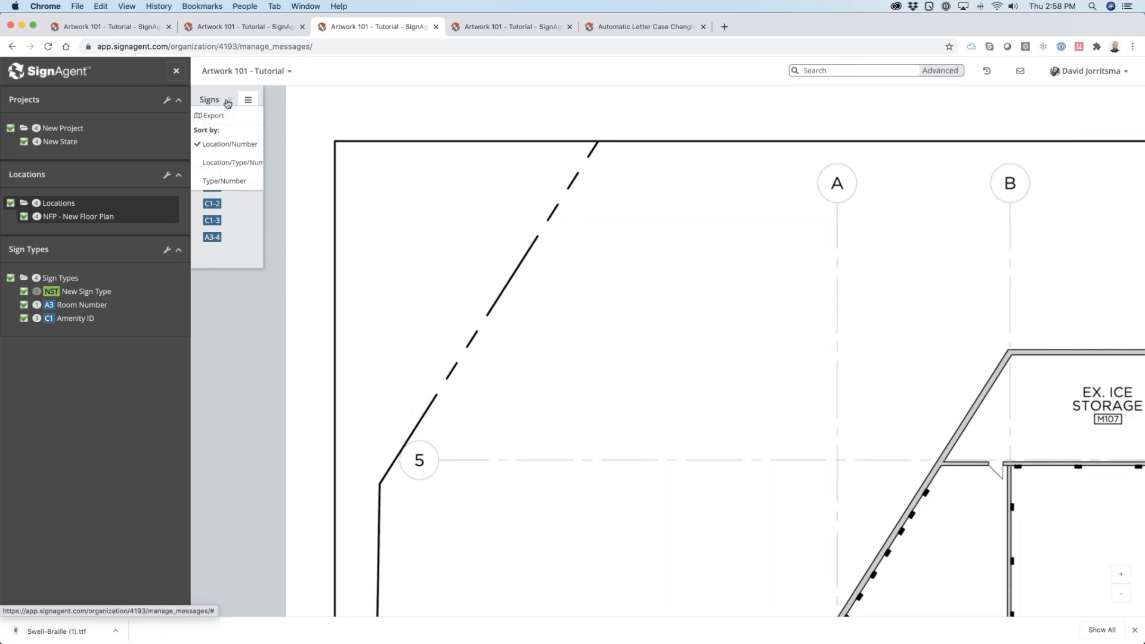
pyautogui.click(257, 73)
pyautogui.click(237, 148)
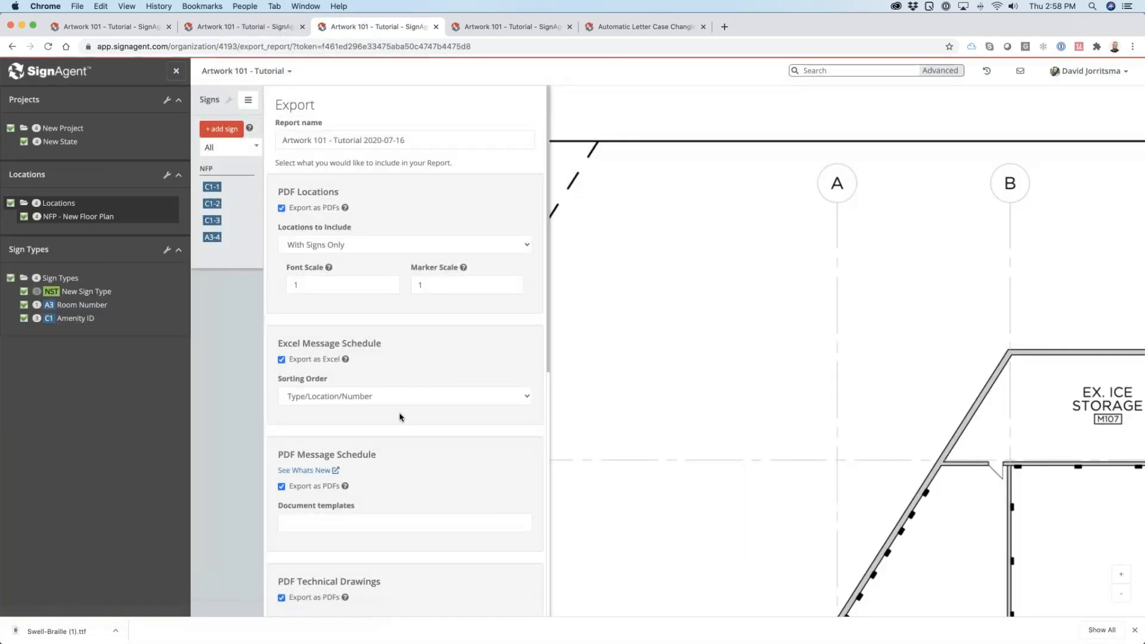
# Step: Keep PDFs as the artwork export format and enable Outline for the artwork files
pyautogui.scroll(-3, 399, 416)
pyautogui.scroll(-2, 400, 416)
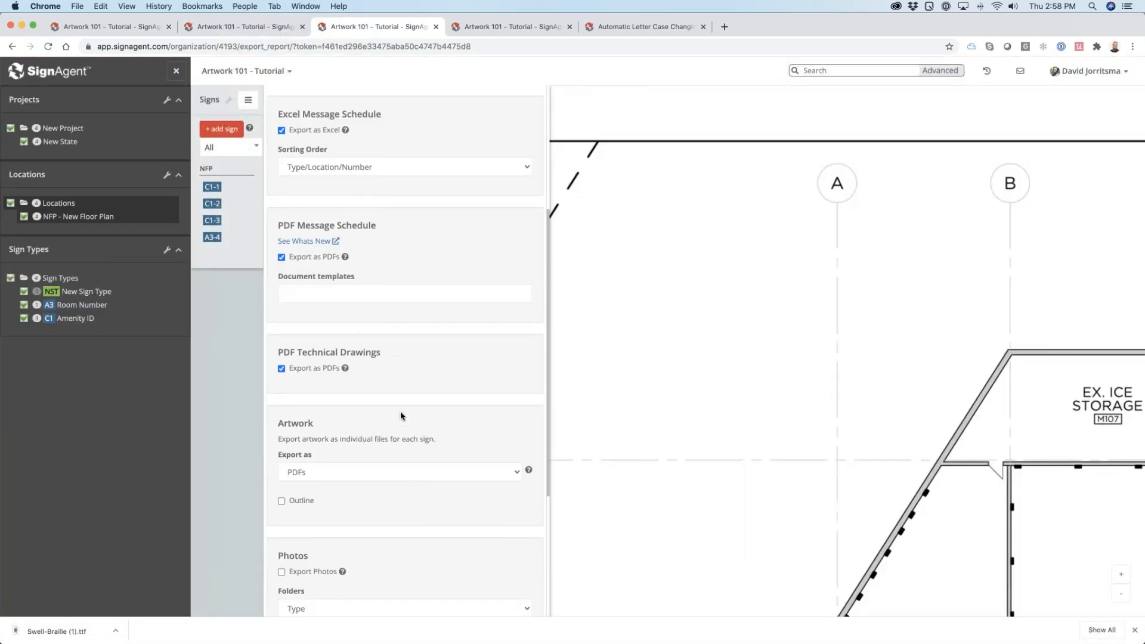
pyautogui.scroll(-1, 400, 417)
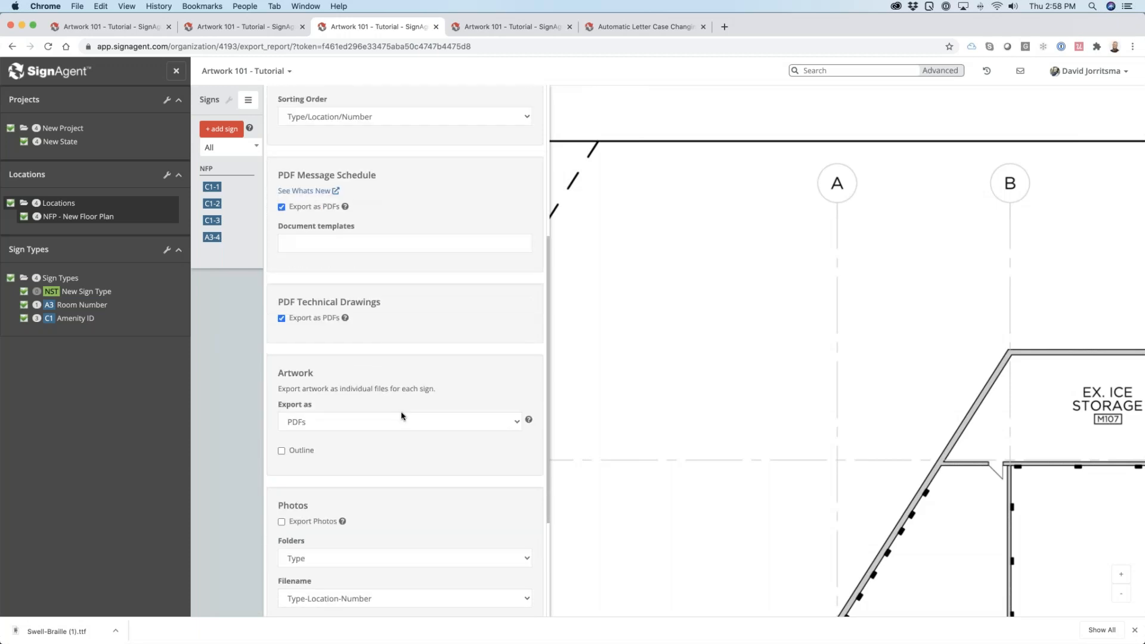
pyautogui.scroll(-1, 401, 415)
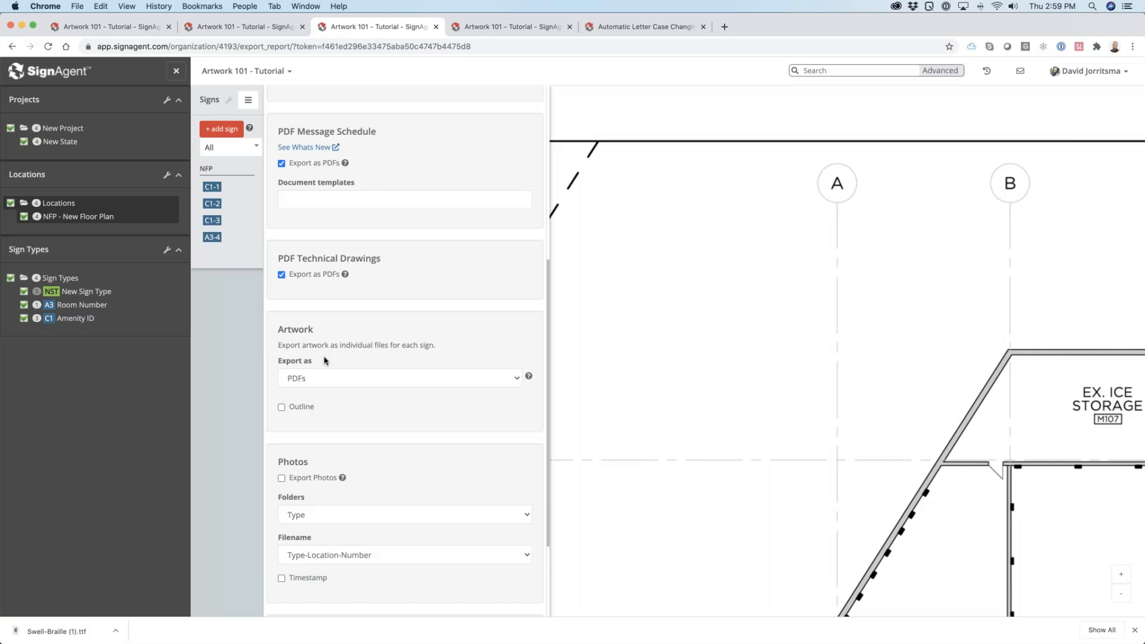
pyautogui.click(317, 378)
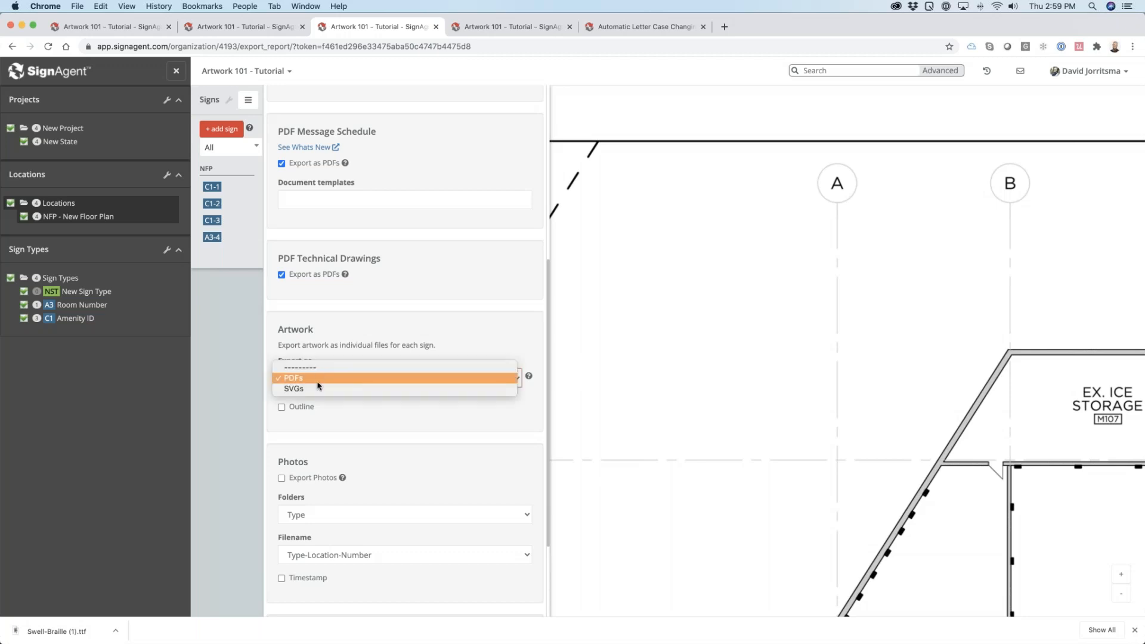
pyautogui.click(330, 347)
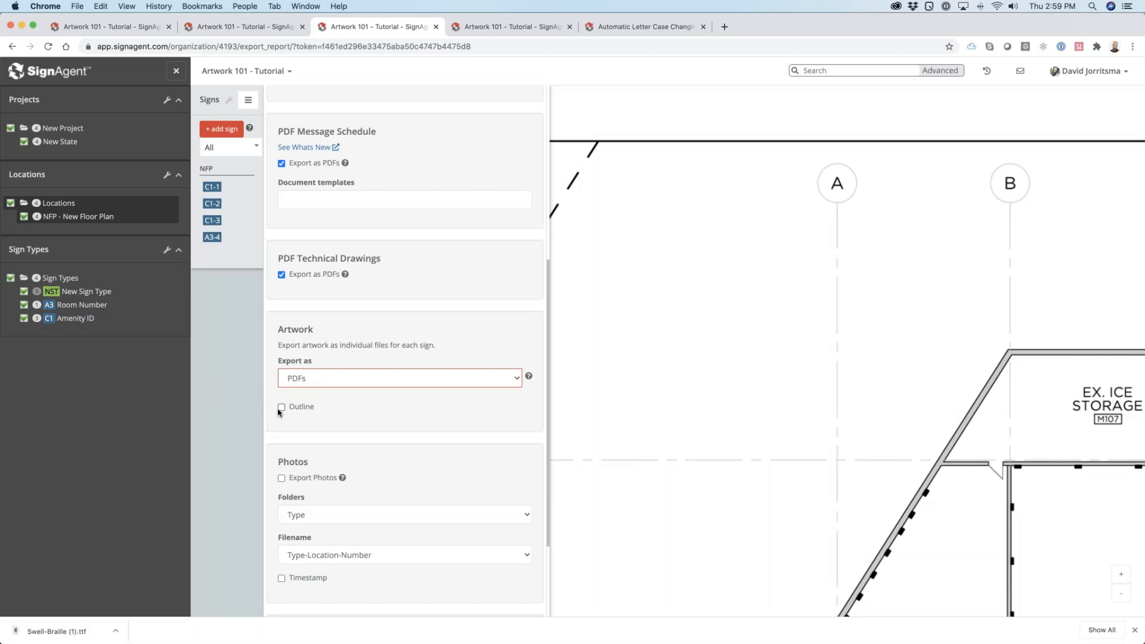
pyautogui.click(281, 408)
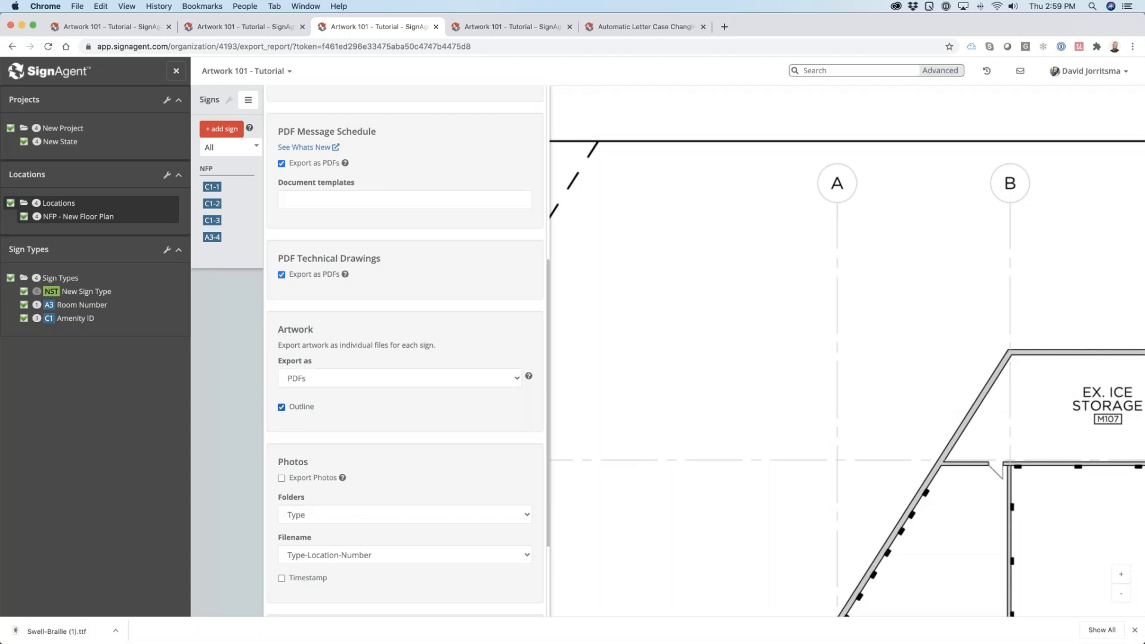
# Step: Exclude the PDF technical drawings, PDF message schedule, Excel message schedule and PDF locations from the report
pyautogui.scroll(3, 343, 418)
pyautogui.click(281, 412)
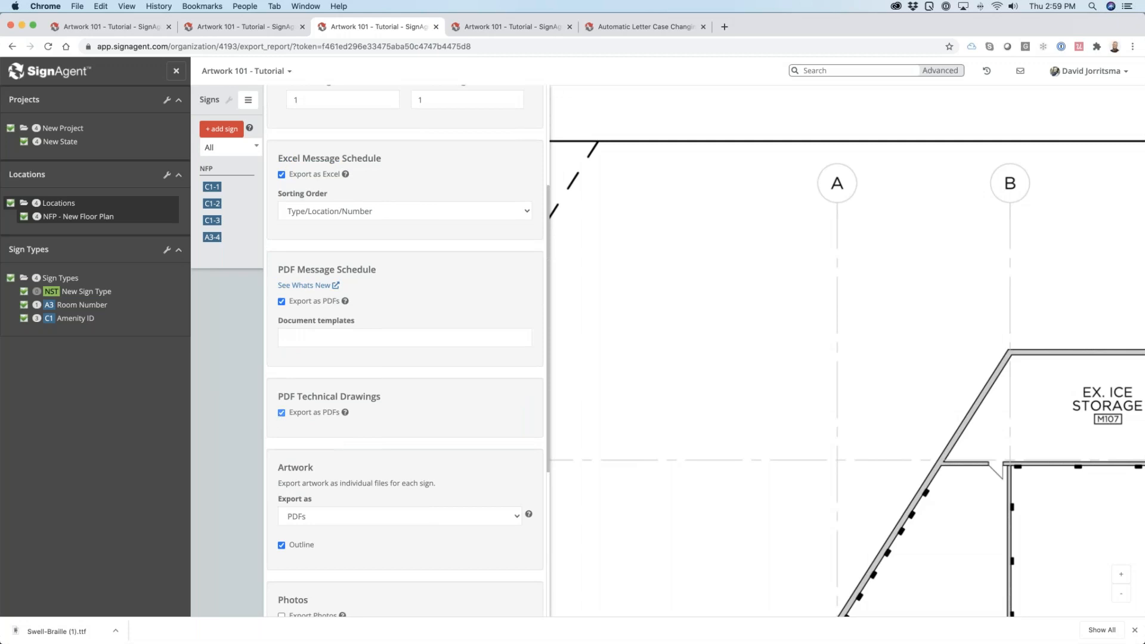
pyautogui.scroll(2, 281, 413)
pyautogui.click(281, 356)
pyautogui.scroll(5, 309, 269)
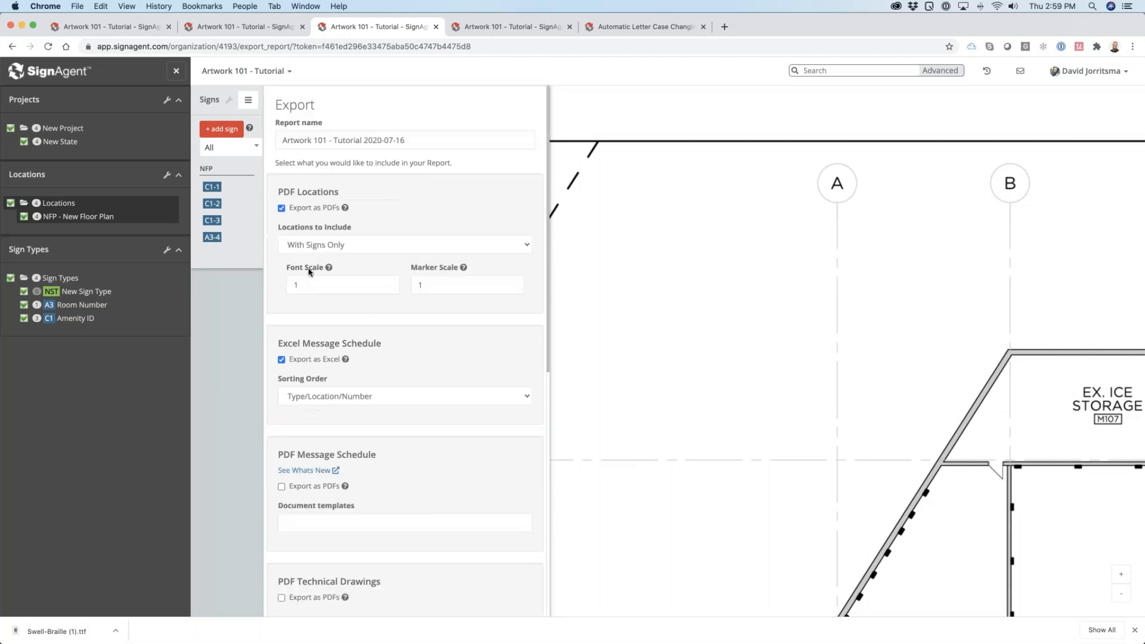
pyautogui.click(281, 360)
pyautogui.click(282, 210)
# Step: Enable the email notification for report completion, keep the artwork format as PDFs, and export the report
pyautogui.scroll(-8, 327, 242)
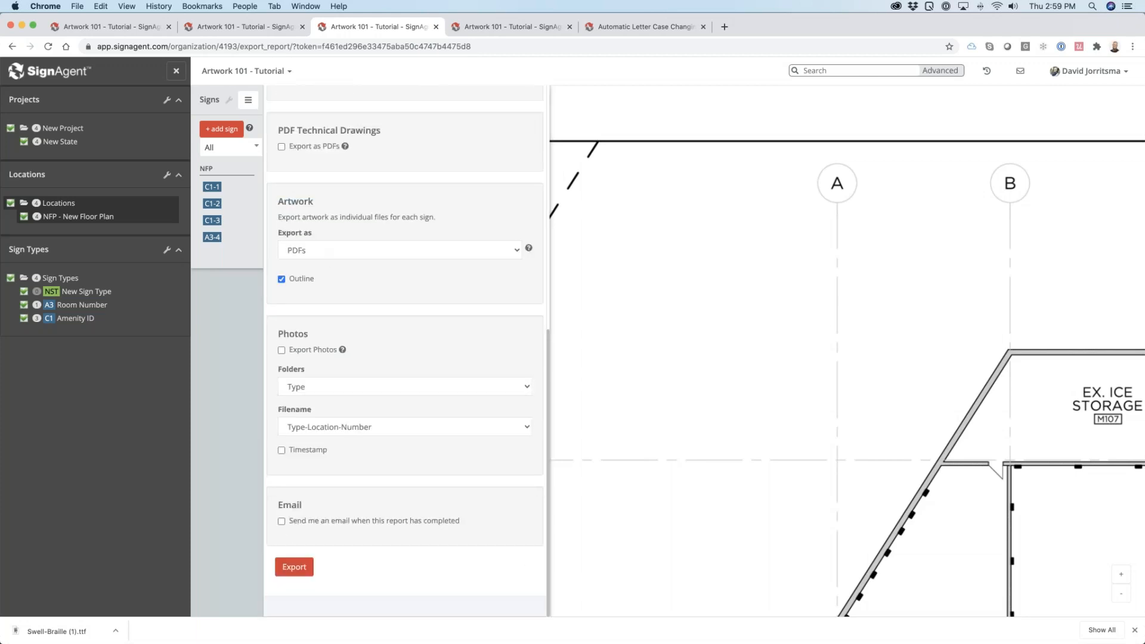
pyautogui.click(282, 522)
pyautogui.click(320, 255)
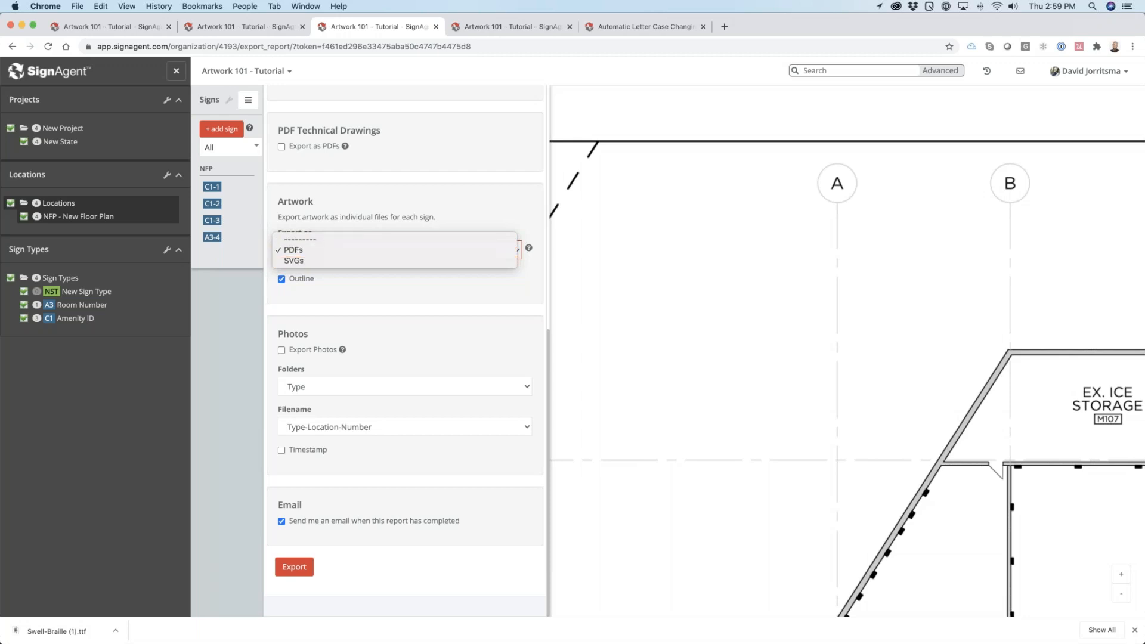
pyautogui.click(334, 217)
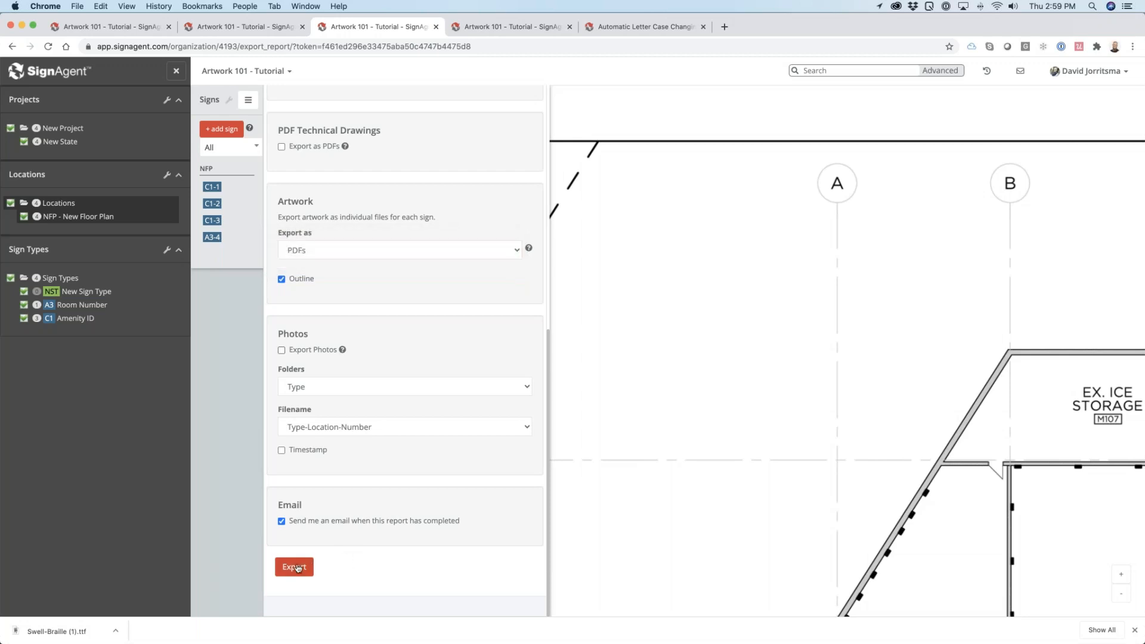
pyautogui.click(297, 567)
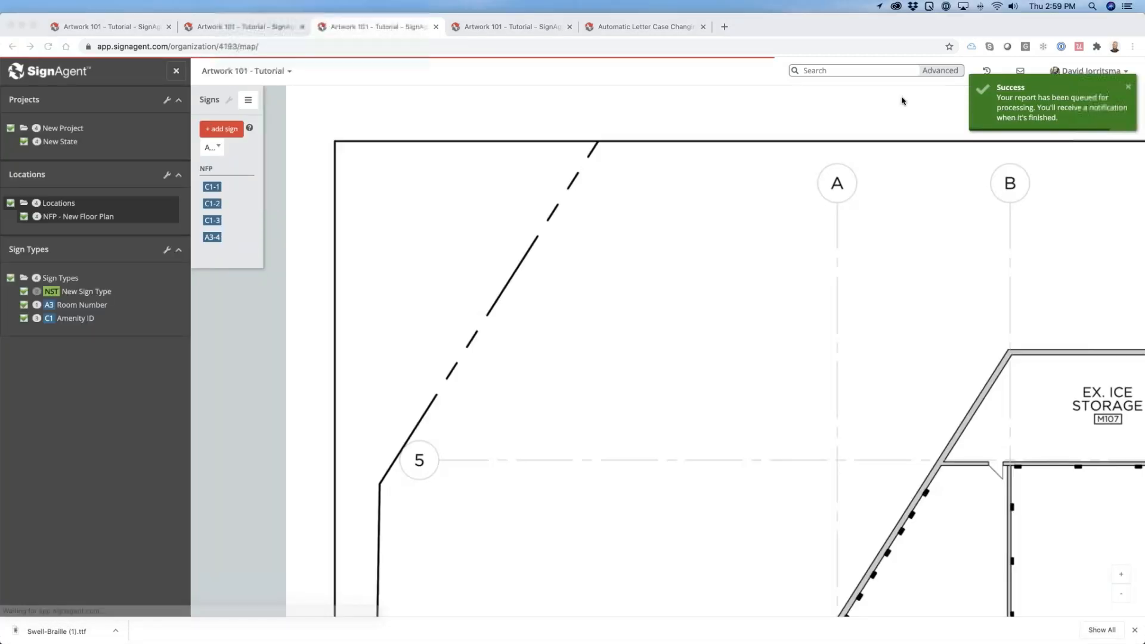
pyautogui.click(1091, 70)
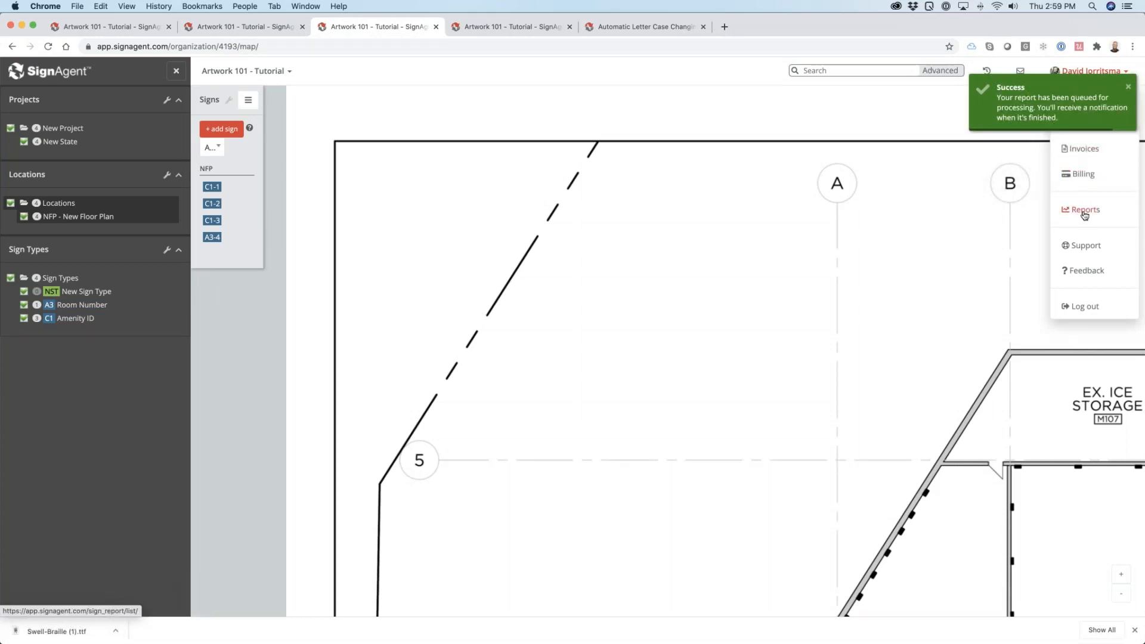
pyautogui.click(1006, 243)
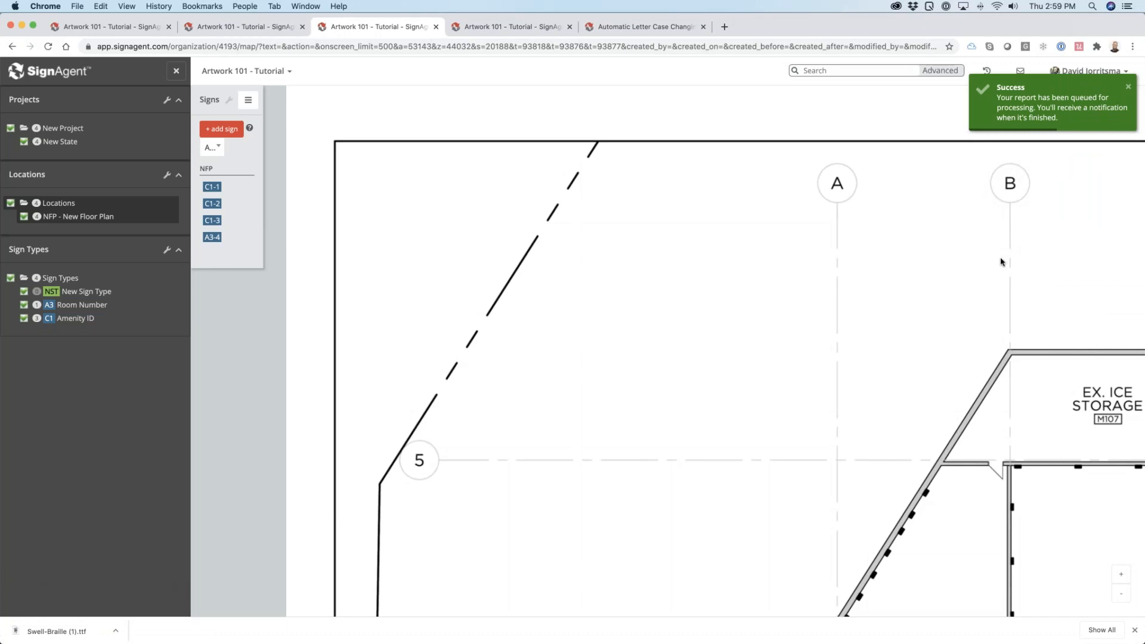